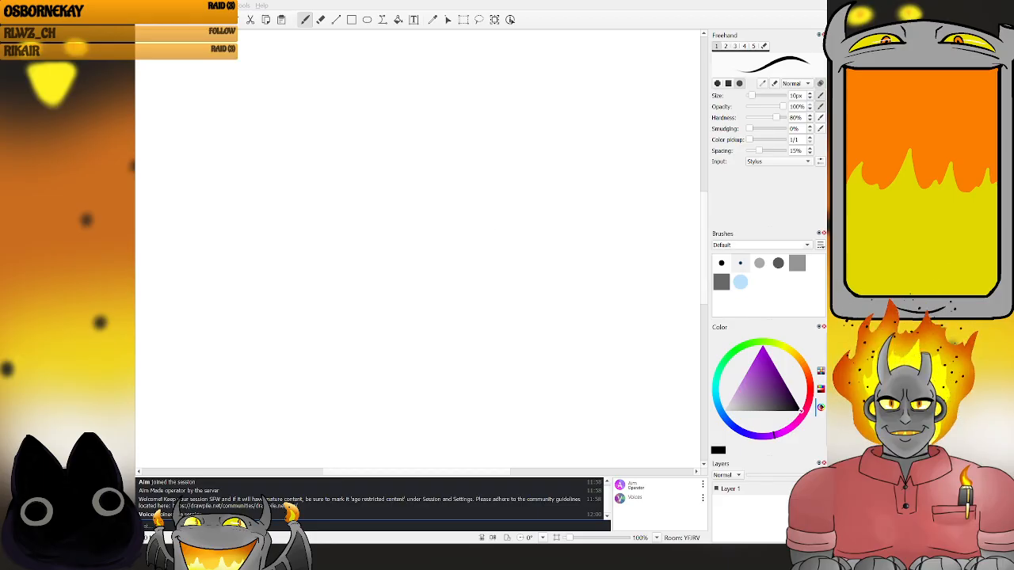
# - Draw the octopus creature's two small eyes with surrounding creases and a vertical wrinkle between them, using a black 10px brush
pyautogui.moveTo(569, 538); pyautogui.dragTo(564, 540)
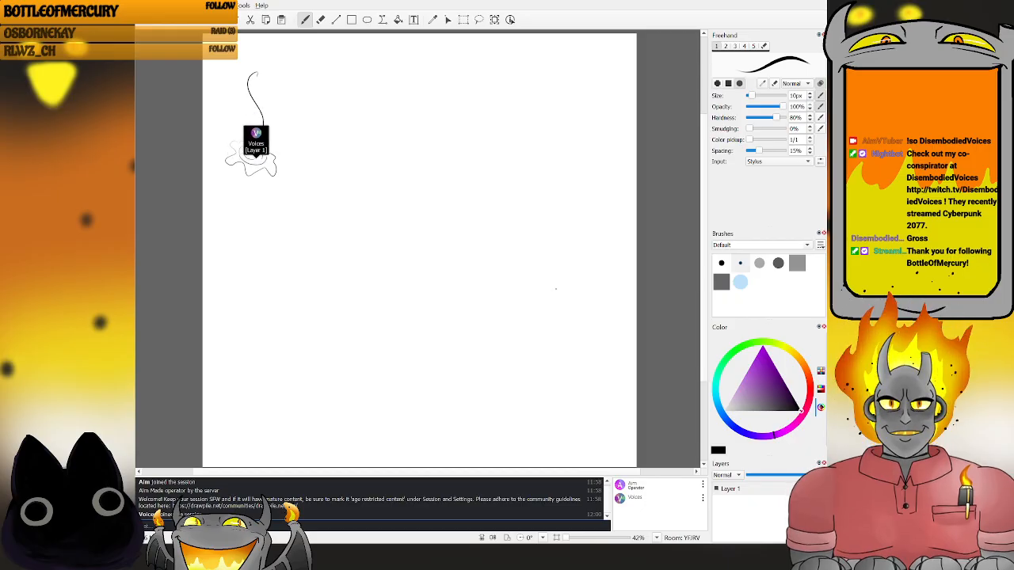
pyautogui.moveTo(563, 289)
pyautogui.mouseDown()
pyautogui.moveTo(552, 296)
pyautogui.moveTo(563, 290)
pyautogui.mouseUp()
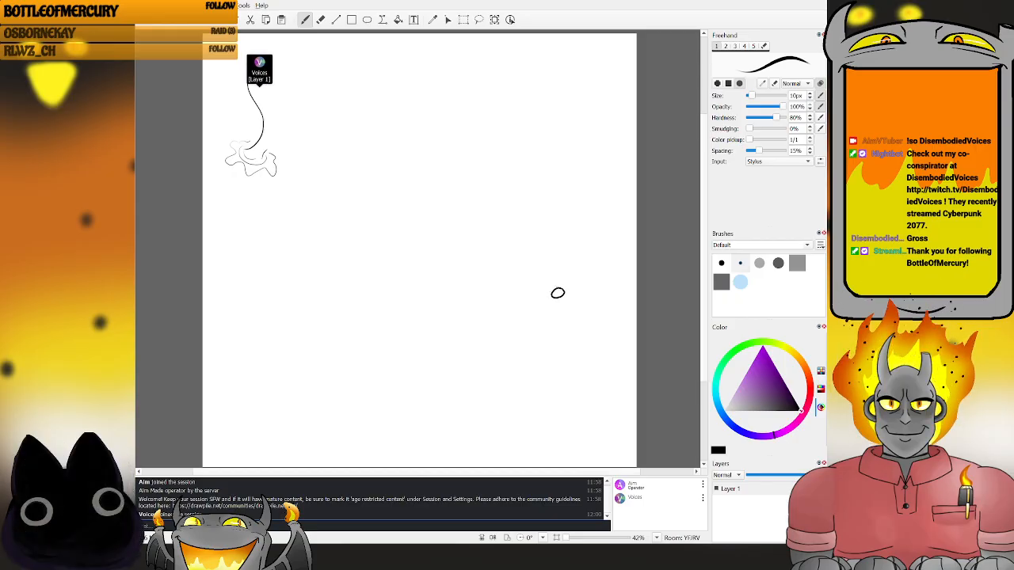
pyautogui.moveTo(544, 293)
pyautogui.mouseDown()
pyautogui.moveTo(568, 288)
pyautogui.moveTo(519, 293)
pyautogui.moveTo(528, 291)
pyautogui.mouseUp()
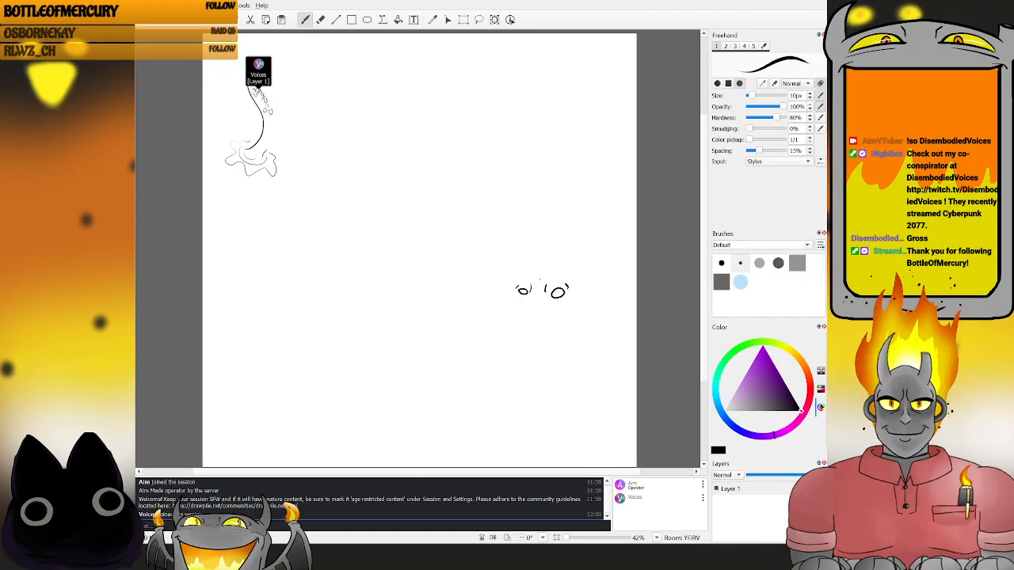
pyautogui.moveTo(536, 289); pyautogui.dragTo(539, 271)
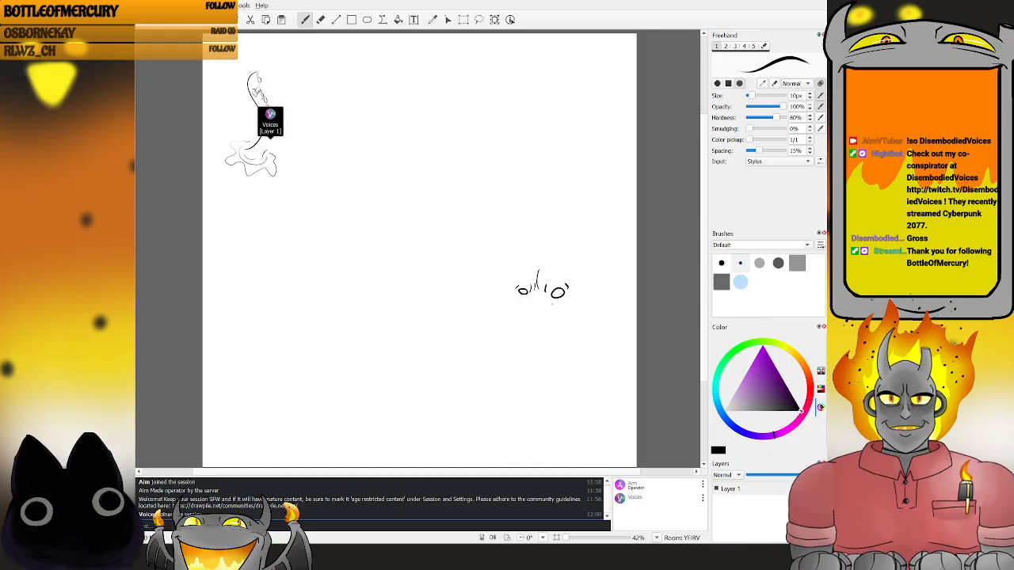
# - Draw the curling face tentacles beneath the eyes, reworking the strokes on the side under the larger eye
pyautogui.moveTo(545, 299)
pyautogui.mouseDown()
pyautogui.moveTo(533, 300)
pyautogui.moveTo(537, 323)
pyautogui.mouseUp()
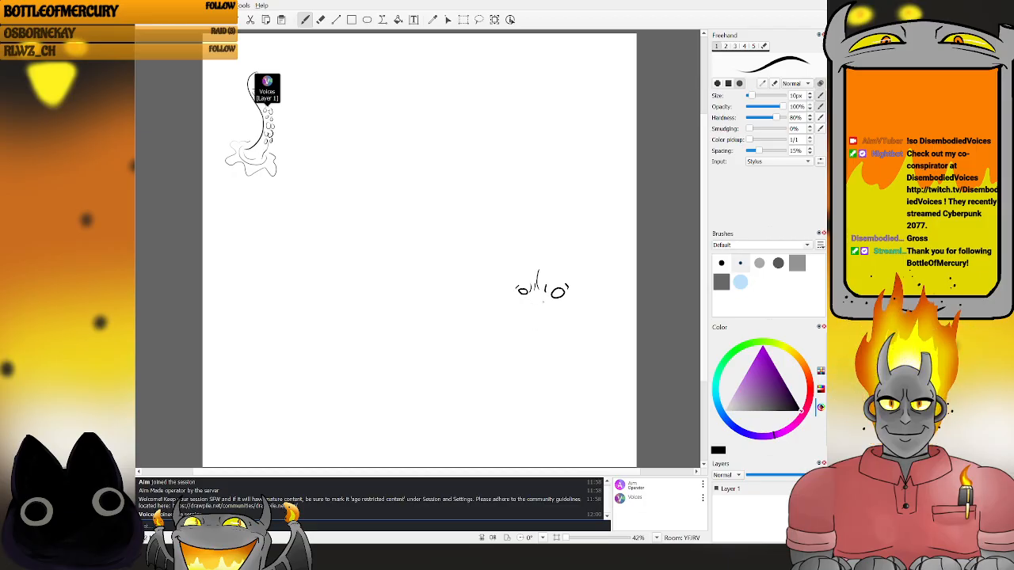
pyautogui.moveTo(529, 301)
pyautogui.mouseDown()
pyautogui.moveTo(517, 342)
pyautogui.moveTo(528, 346)
pyautogui.mouseUp()
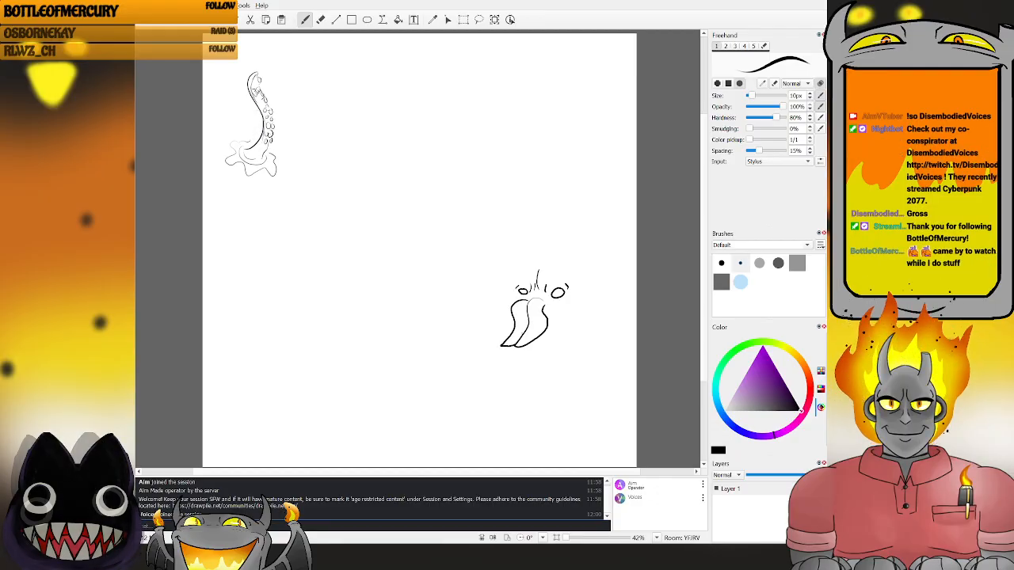
pyautogui.hotkey('ctrl', 'z')
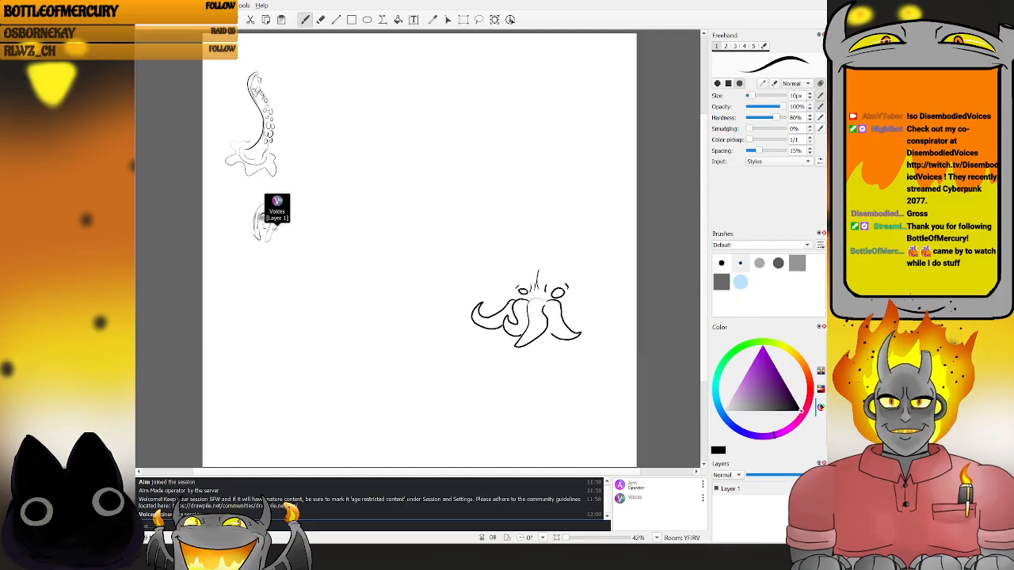
pyautogui.hotkey('ctrl', 'z')
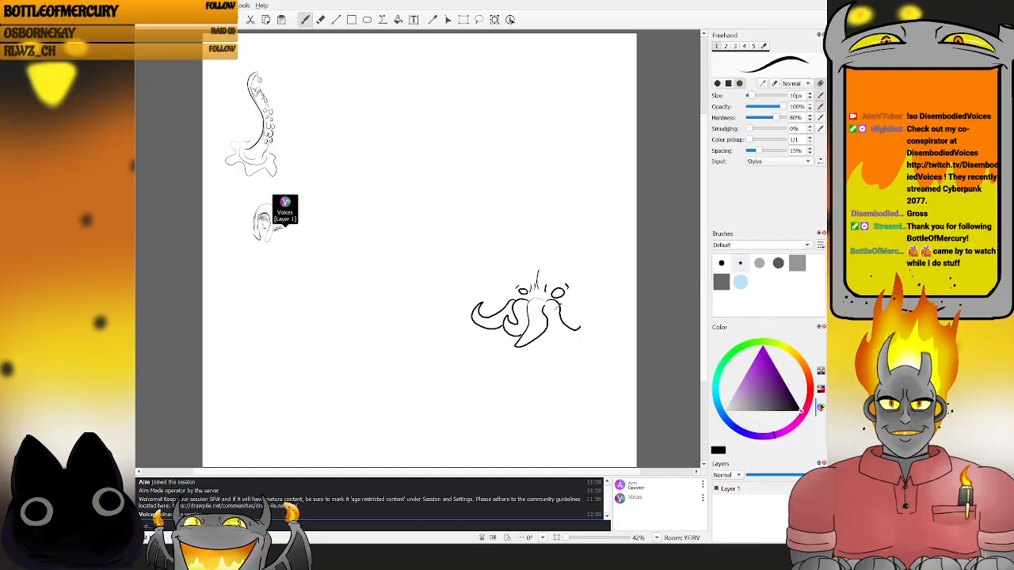
pyautogui.moveTo(546, 302)
pyautogui.mouseDown()
pyautogui.moveTo(575, 323)
pyautogui.moveTo(582, 315)
pyautogui.moveTo(556, 328)
pyautogui.mouseUp()
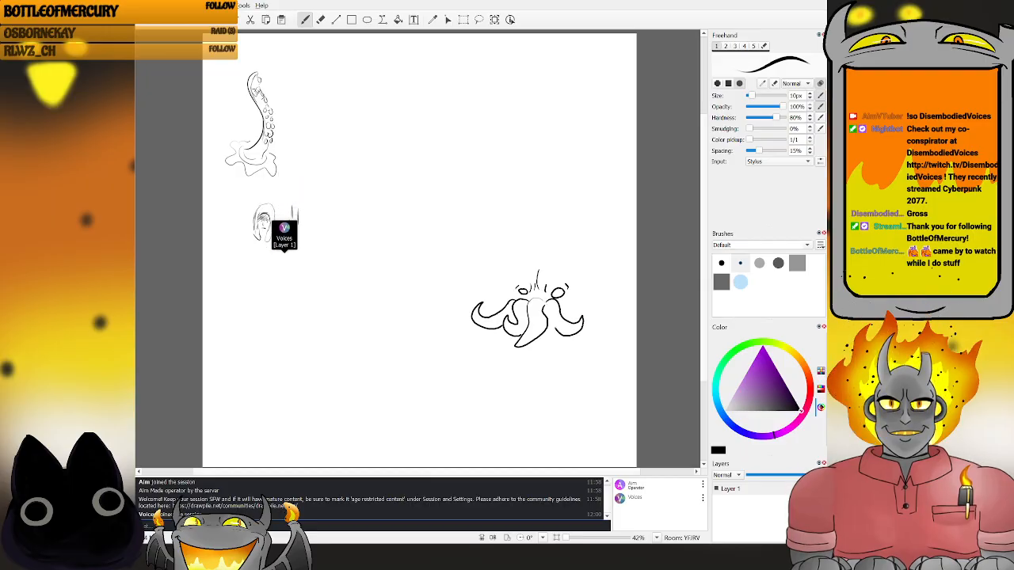
pyautogui.hotkey('ctrl', 'z')
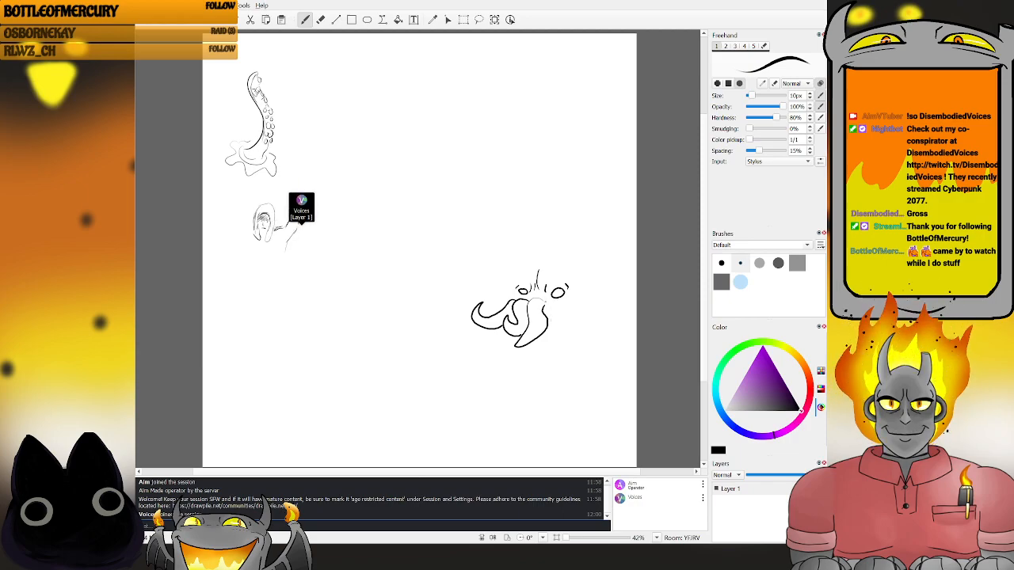
pyautogui.moveTo(555, 297)
pyautogui.mouseDown()
pyautogui.moveTo(571, 323)
pyautogui.moveTo(588, 309)
pyautogui.moveTo(591, 331)
pyautogui.moveTo(559, 329)
pyautogui.mouseUp()
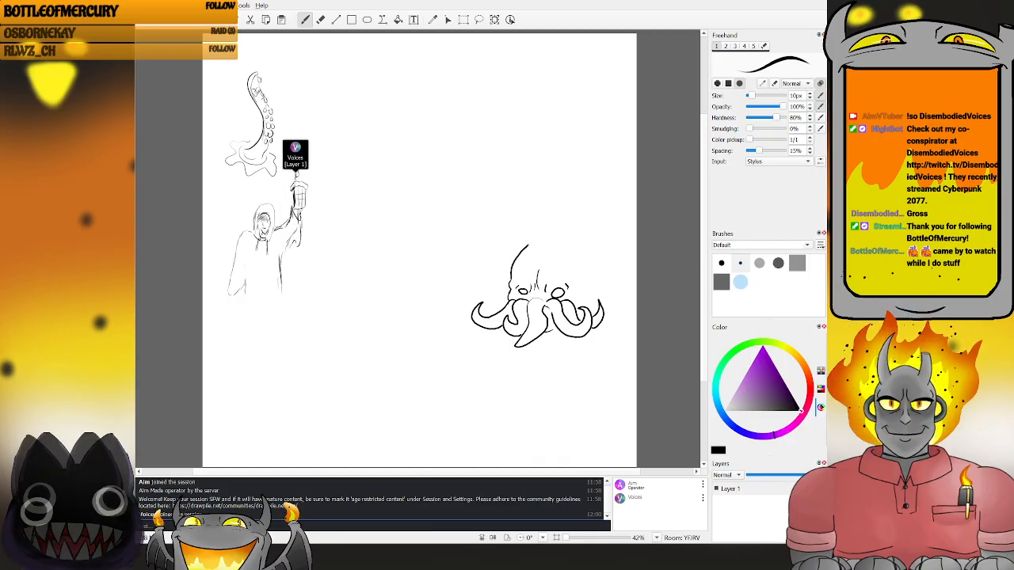
# - Outline the front of the bulbous octopus head as one large curve rising from beside the smaller eye
pyautogui.moveTo(512, 273); pyautogui.dragTo(532, 243)
pyautogui.hotkey('ctrl', 'z')
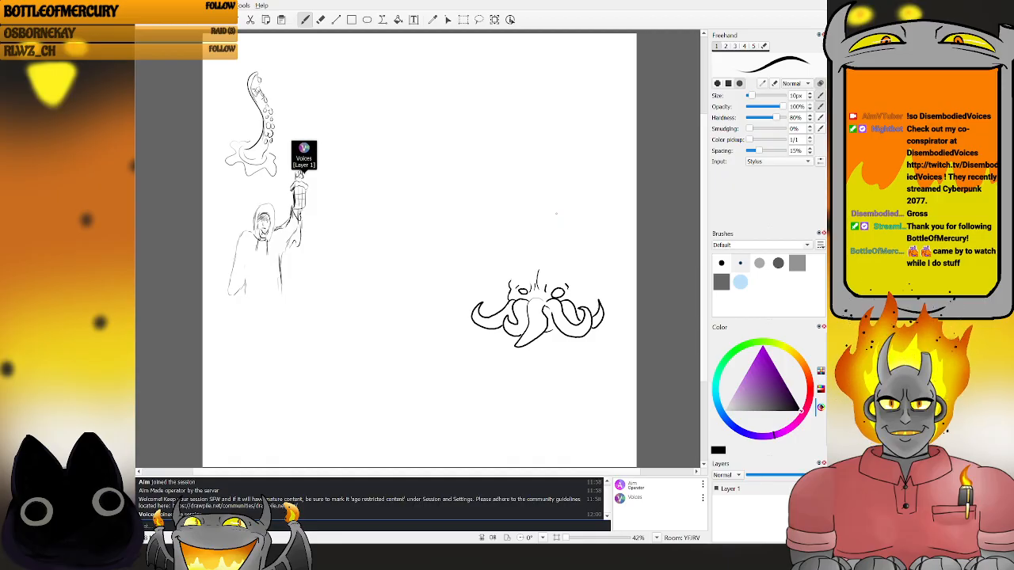
pyautogui.moveTo(578, 207)
pyautogui.mouseDown()
pyautogui.moveTo(525, 217)
pyautogui.moveTo(507, 232)
pyautogui.mouseUp()
pyautogui.hotkey('ctrl', 'z')
pyautogui.moveTo(574, 207)
pyautogui.mouseDown()
pyautogui.moveTo(529, 220)
pyautogui.moveTo(511, 238)
pyautogui.moveTo(507, 273)
pyautogui.mouseUp()
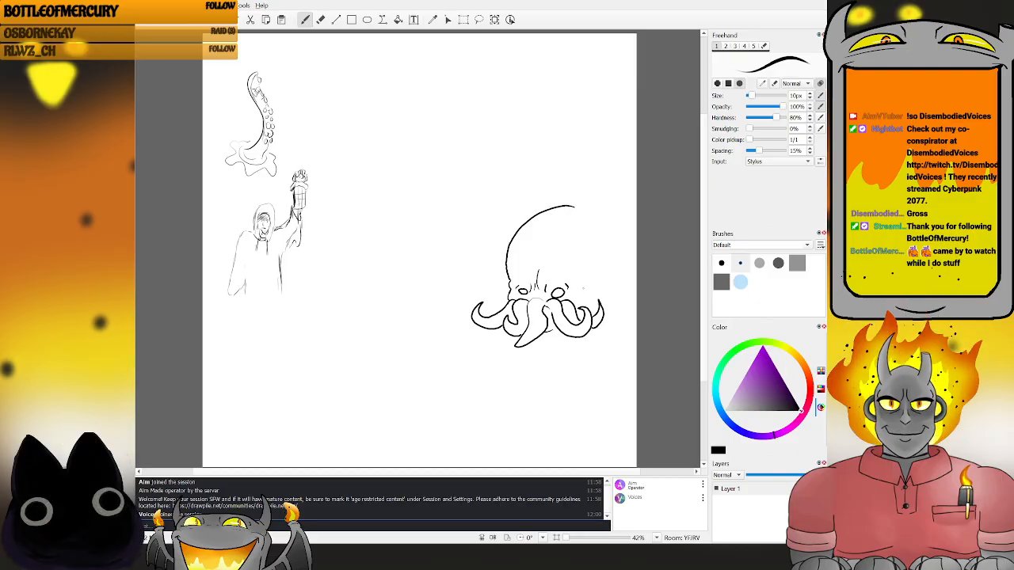
# - Draw a small oval ear opening beside the larger eye and sketch the back of the head, redoing that outline
pyautogui.moveTo(580, 296); pyautogui.dragTo(585, 288)
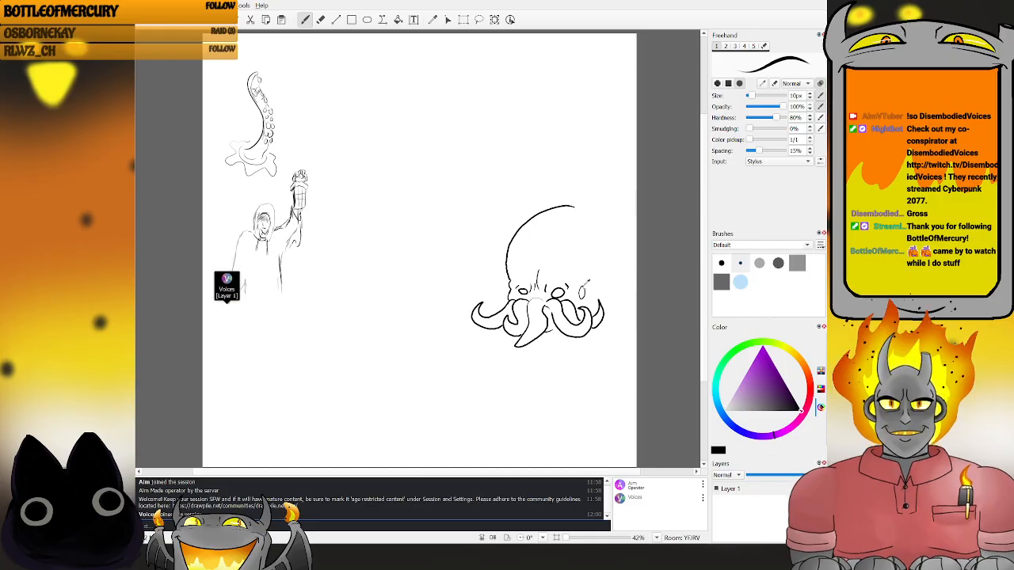
pyautogui.moveTo(581, 286); pyautogui.dragTo(581, 299)
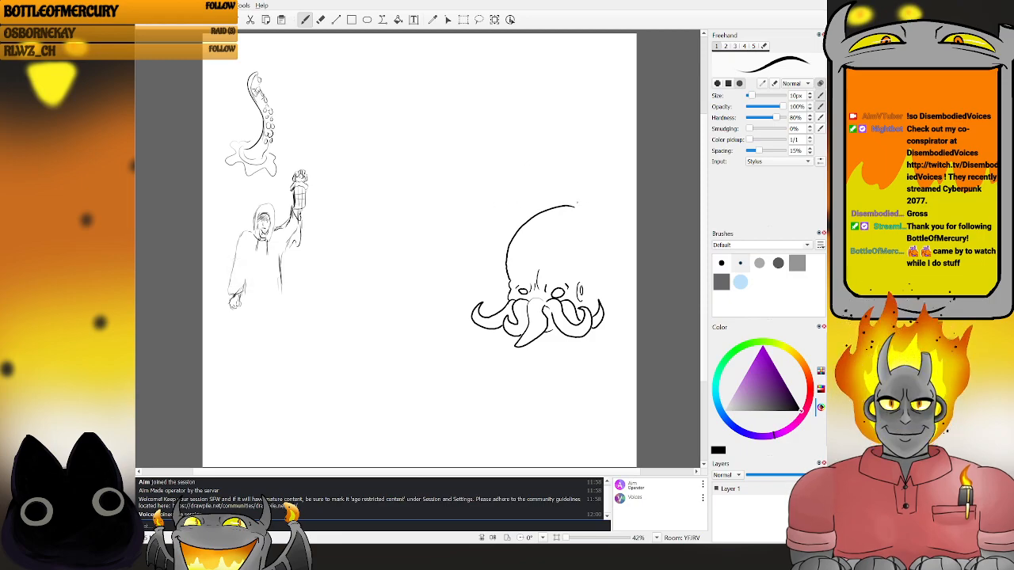
pyautogui.moveTo(579, 204); pyautogui.dragTo(592, 226)
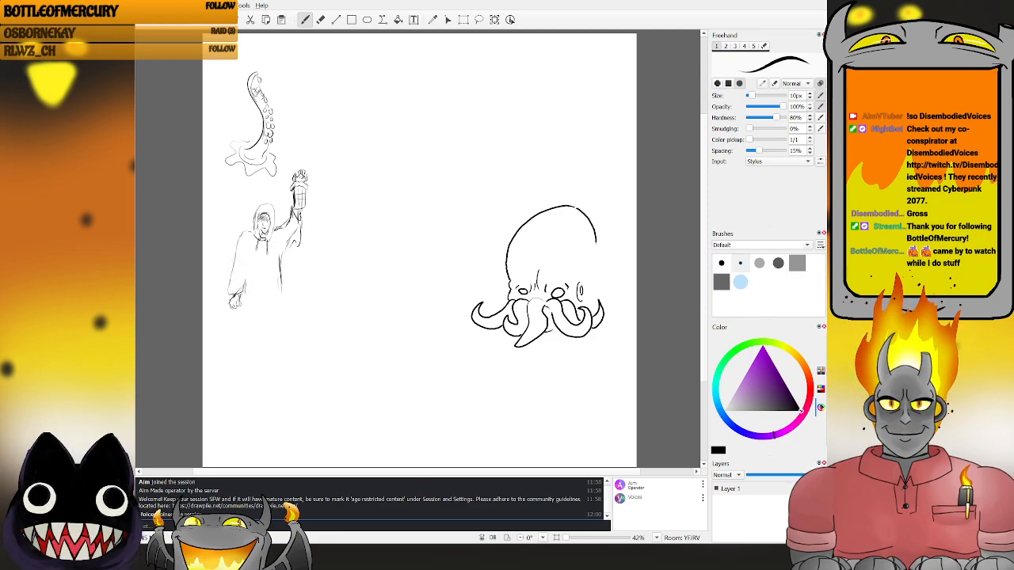
pyautogui.hotkey('ctrl', 'z')
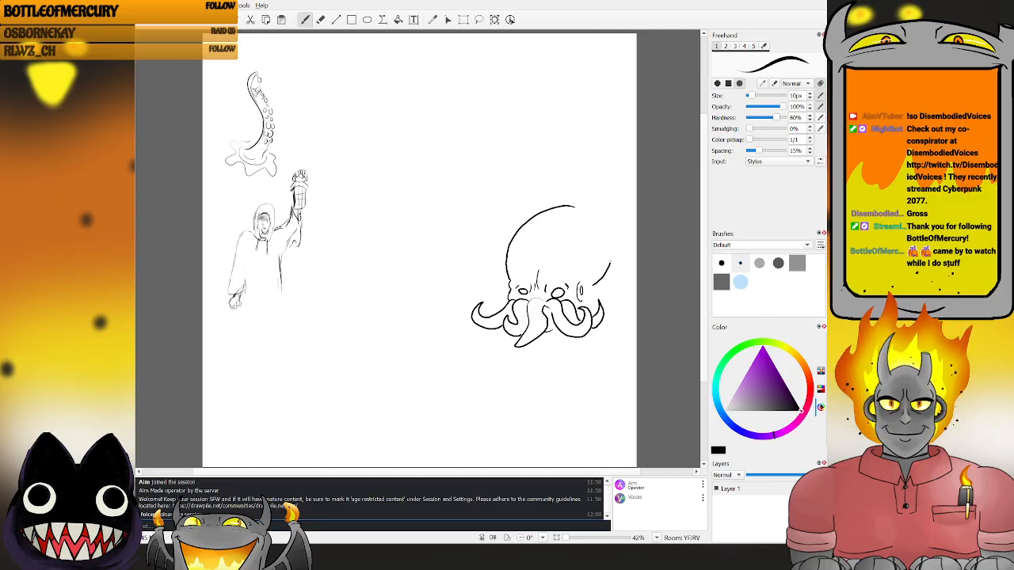
# - Refine the closed head with the eraser and brush, adding a curved brow crease and the mouth and neck beneath the tentacles
pyautogui.press('e')
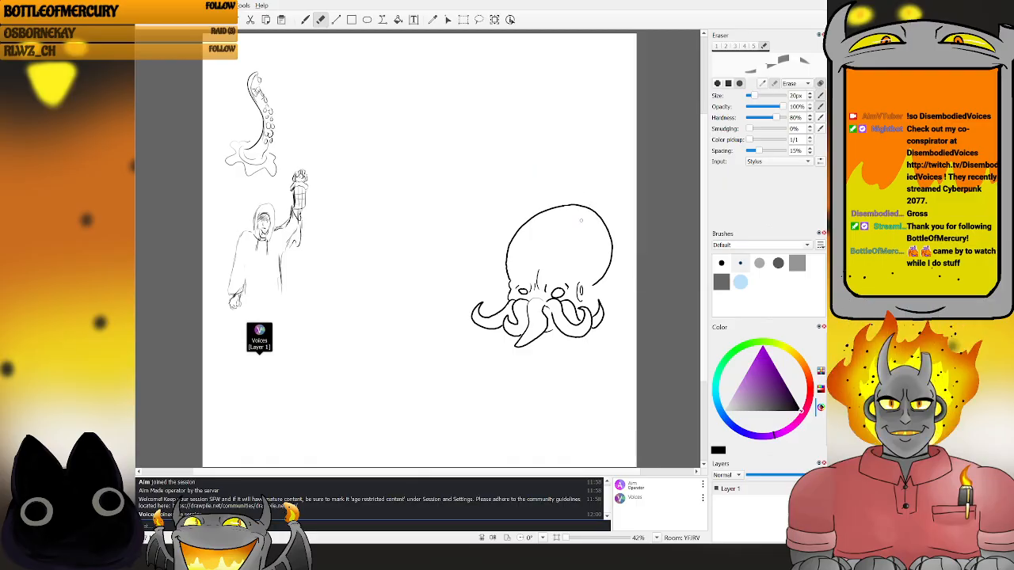
pyautogui.press('b')
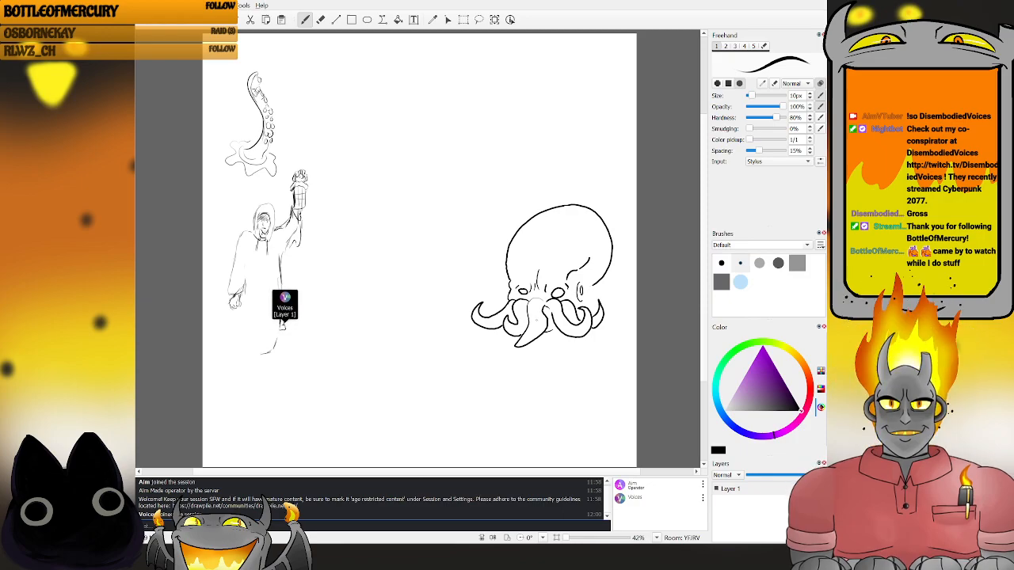
pyautogui.press('e')
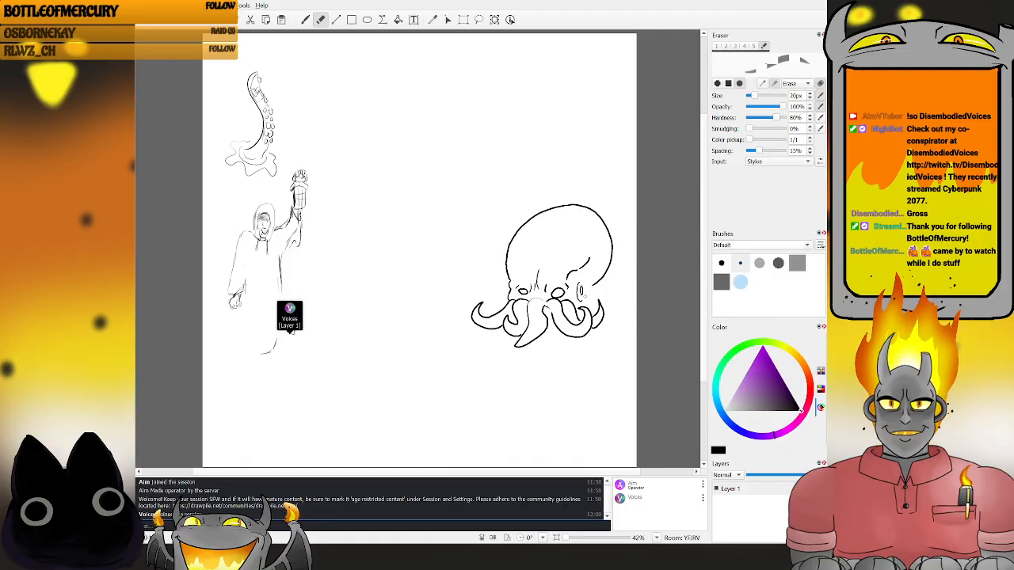
pyautogui.press('b')
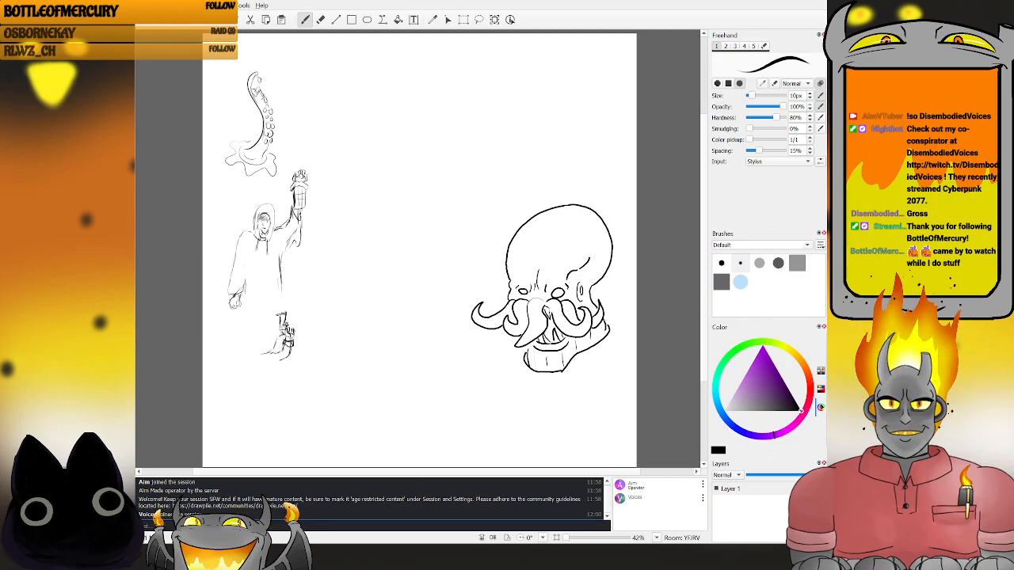
# - Draw a thick rolled collar wrapping around the creature's neck, clean up its line and add fold creases
pyautogui.moveTo(605, 314)
pyautogui.mouseDown()
pyautogui.moveTo(627, 361)
pyautogui.moveTo(599, 389)
pyautogui.moveTo(575, 403)
pyautogui.moveTo(526, 396)
pyautogui.moveTo(563, 401)
pyautogui.mouseUp()
pyautogui.press('e')
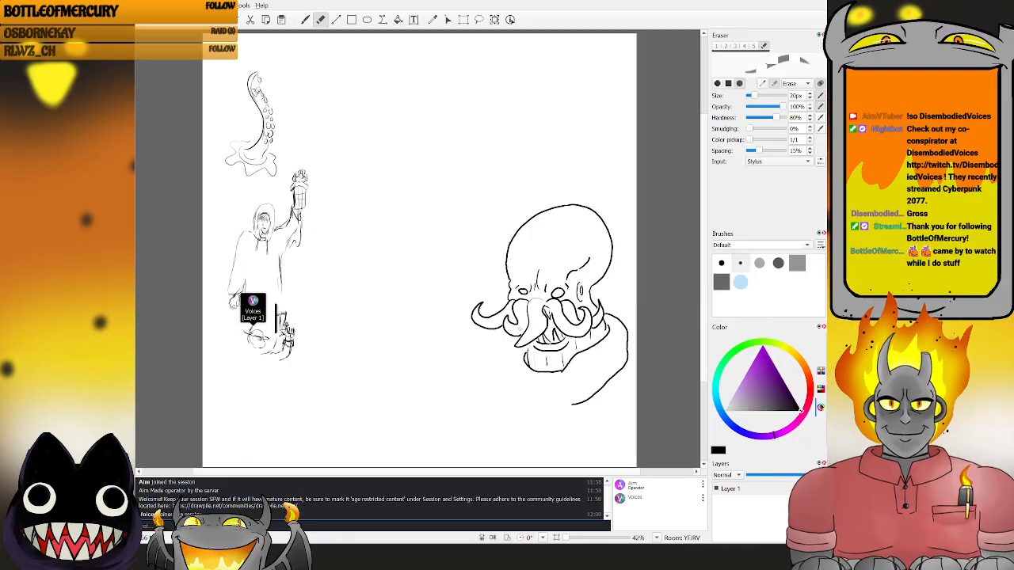
pyautogui.press('b')
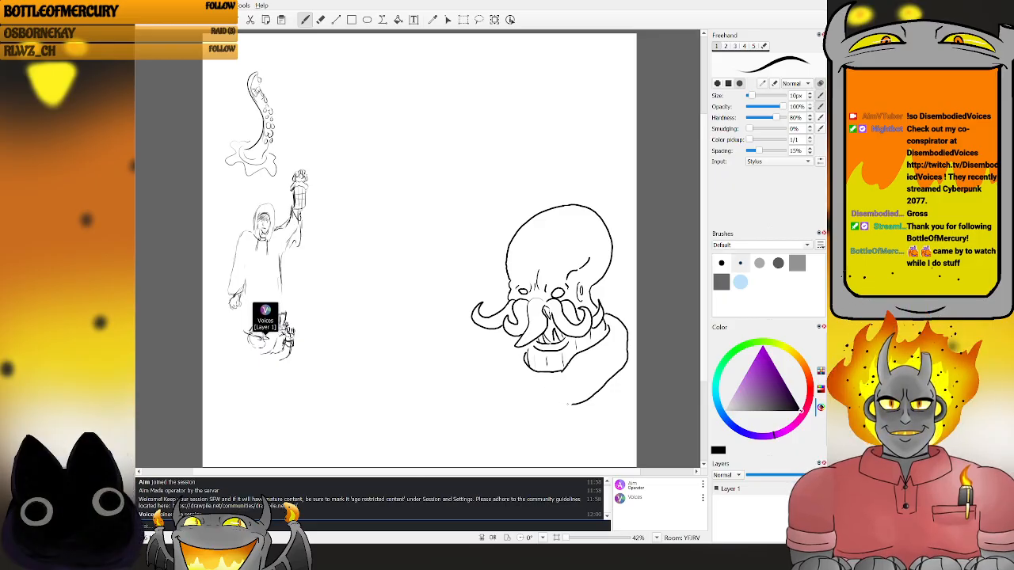
pyautogui.moveTo(571, 404); pyautogui.dragTo(547, 408)
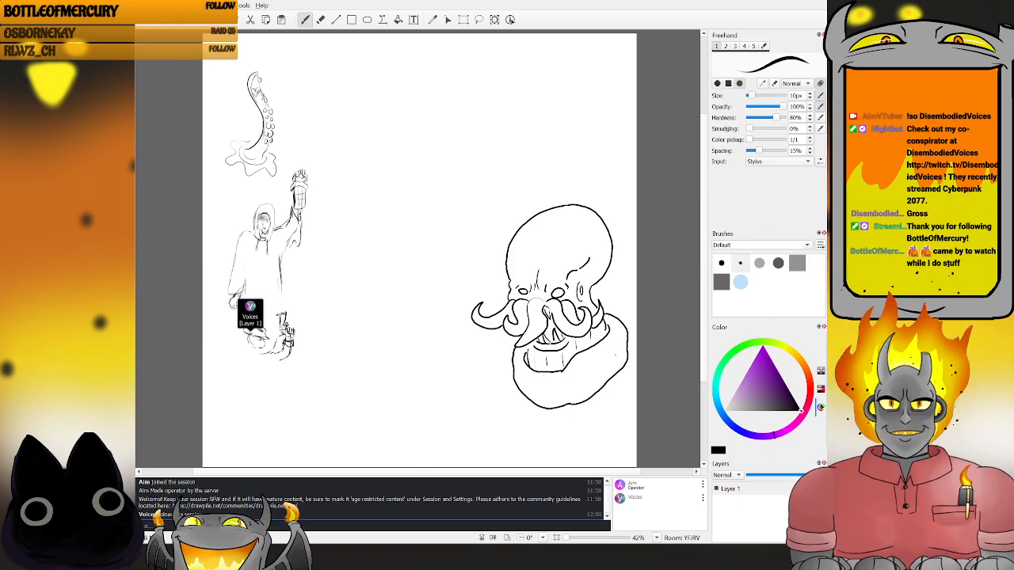
pyautogui.moveTo(611, 353)
pyautogui.mouseDown()
pyautogui.moveTo(582, 387)
pyautogui.moveTo(526, 382)
pyautogui.mouseUp()
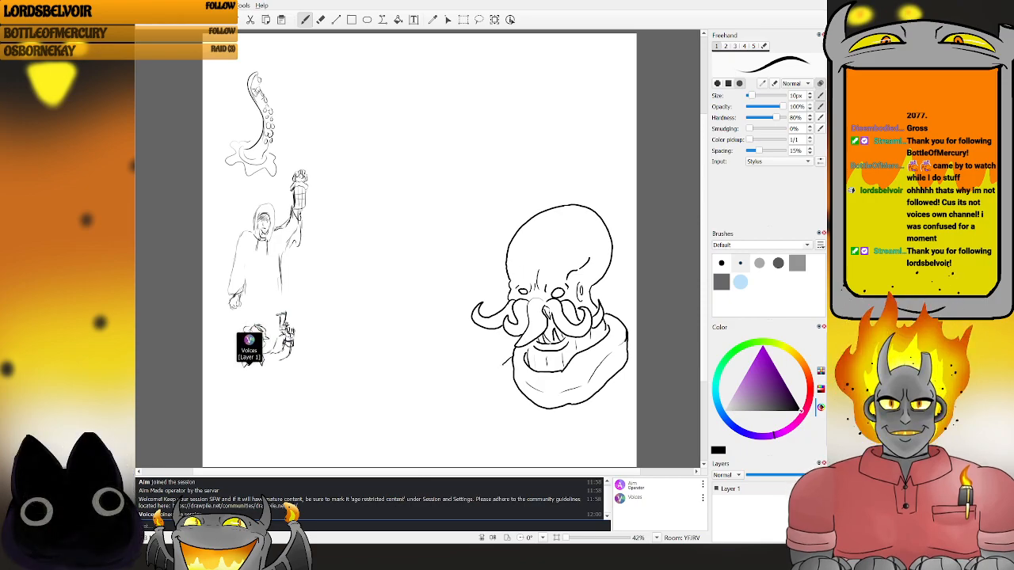
# - Draw the creature's shoulder curving out from the collar with a vertical fold line, redoing the first outline
pyautogui.moveTo(498, 362); pyautogui.dragTo(479, 365)
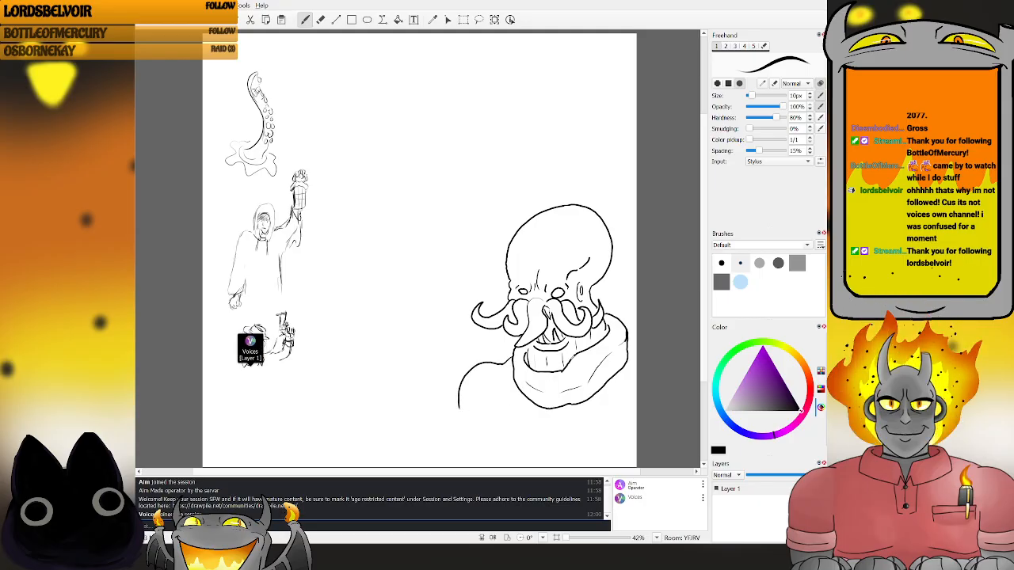
pyautogui.hotkey('ctrl', 'z')
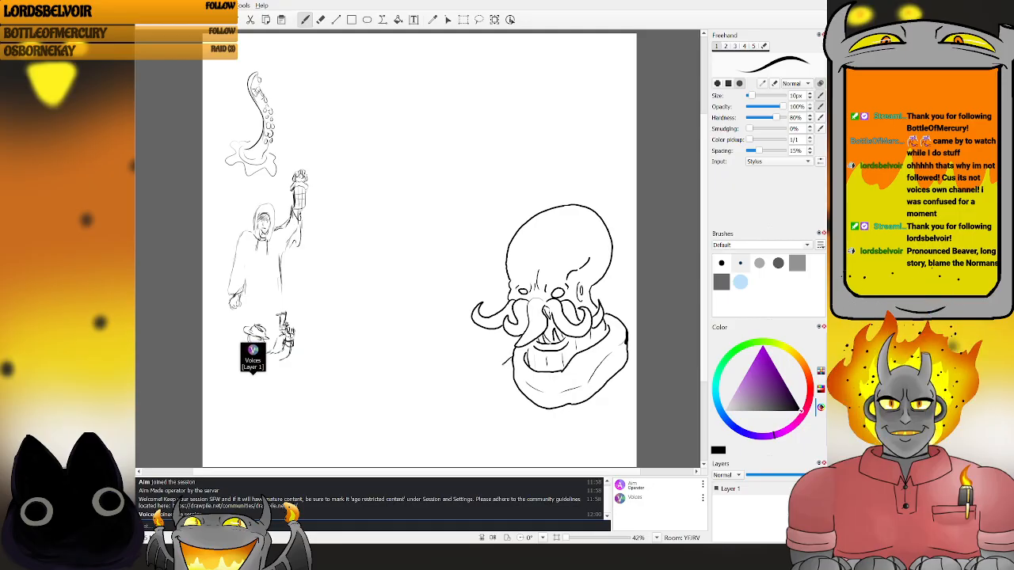
pyautogui.moveTo(498, 380); pyautogui.dragTo(498, 407)
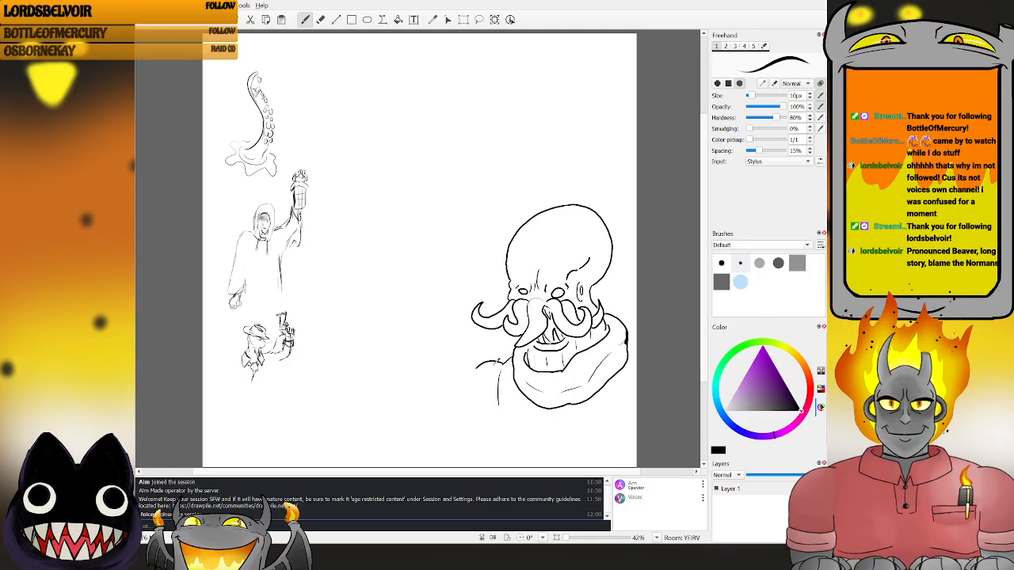
pyautogui.moveTo(497, 361); pyautogui.dragTo(470, 375)
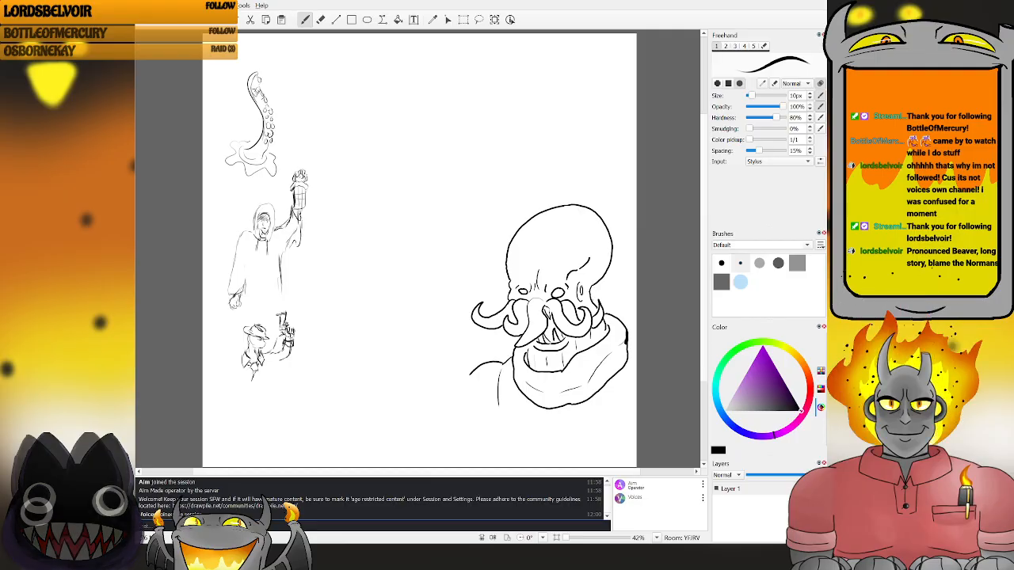
# - Add tentacles hanging behind the head and beside the collar, and extend the shoulder's outer edge downward
pyautogui.moveTo(603, 288)
pyautogui.mouseDown()
pyautogui.moveTo(615, 308)
pyautogui.moveTo(634, 304)
pyautogui.mouseUp()
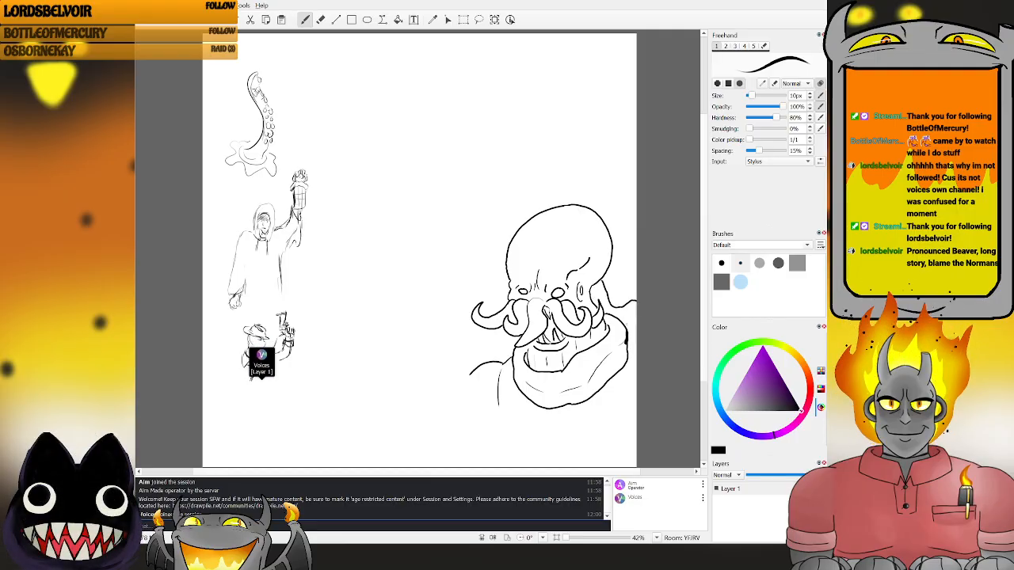
pyautogui.moveTo(606, 269); pyautogui.dragTo(624, 293)
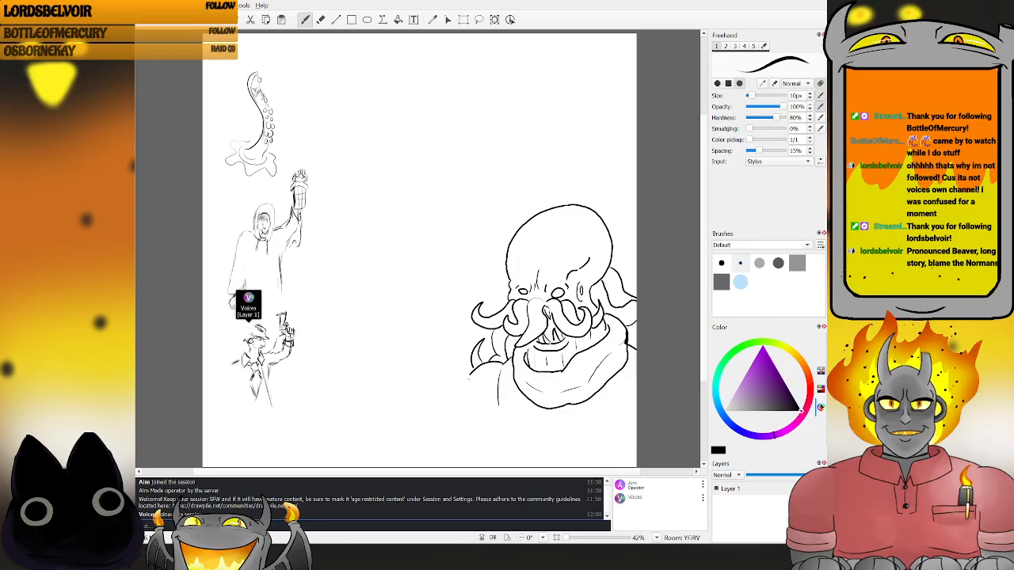
pyautogui.moveTo(466, 379); pyautogui.dragTo(459, 403)
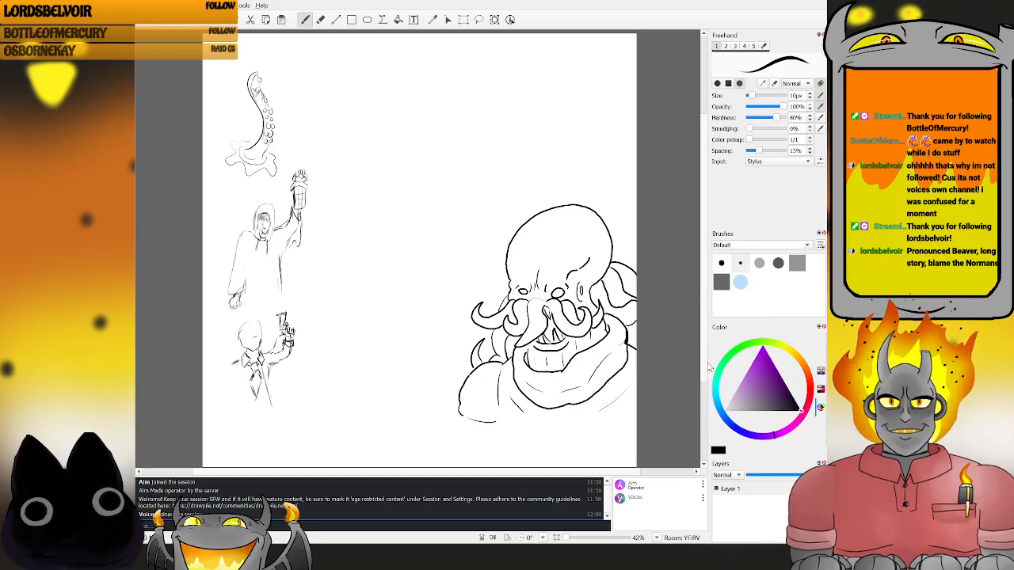
# - Sketch a wavy, curved band outline in the empty space above the octopus head
pyautogui.moveTo(704, 374); pyautogui.dragTo(704, 371)
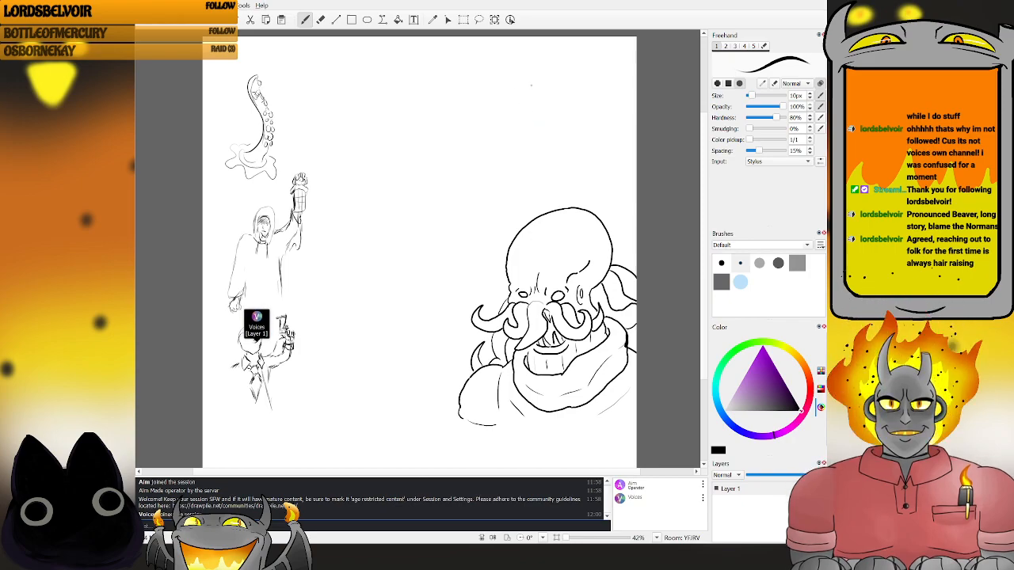
pyautogui.moveTo(506, 76); pyautogui.dragTo(552, 89)
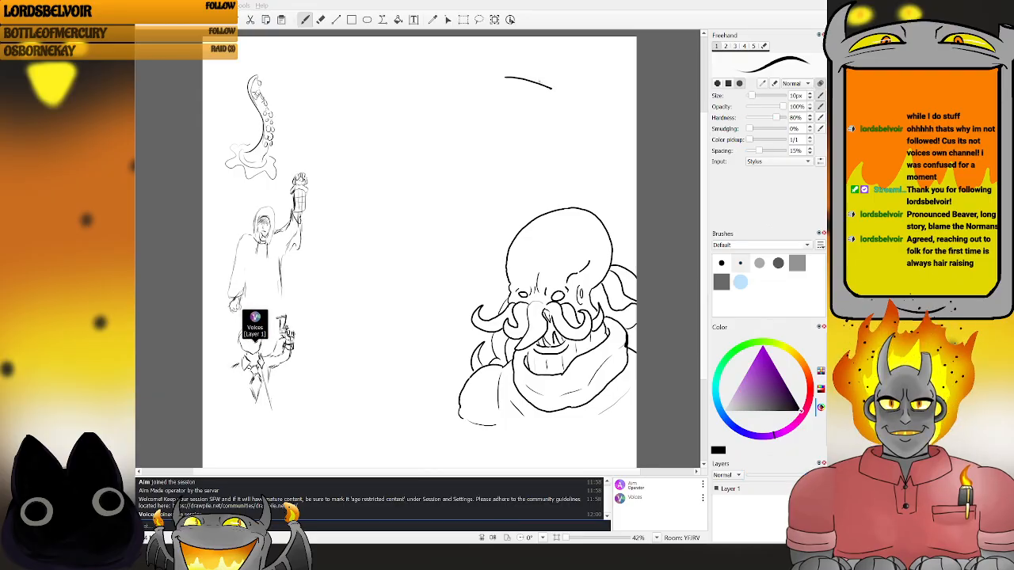
pyautogui.hotkey('ctrl', 'z')
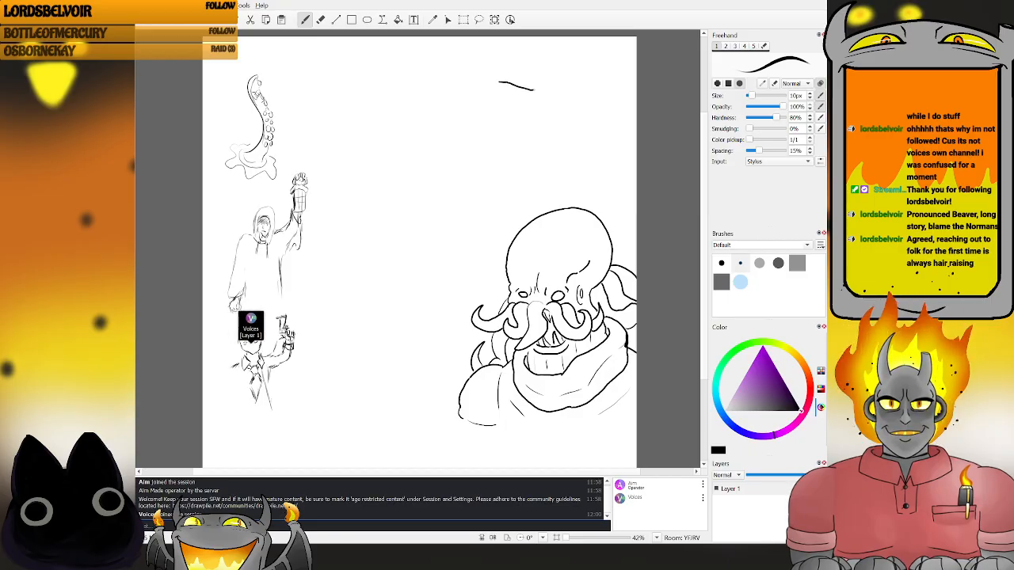
pyautogui.moveTo(583, 93); pyautogui.dragTo(594, 105)
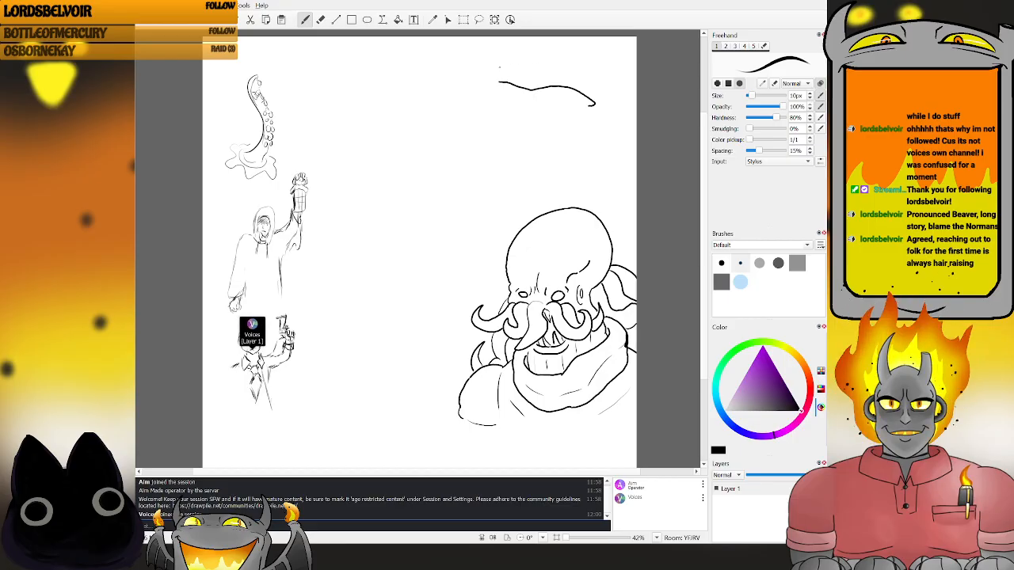
pyautogui.hotkey('ctrl', 'z')
pyautogui.moveTo(572, 71); pyautogui.dragTo(601, 95)
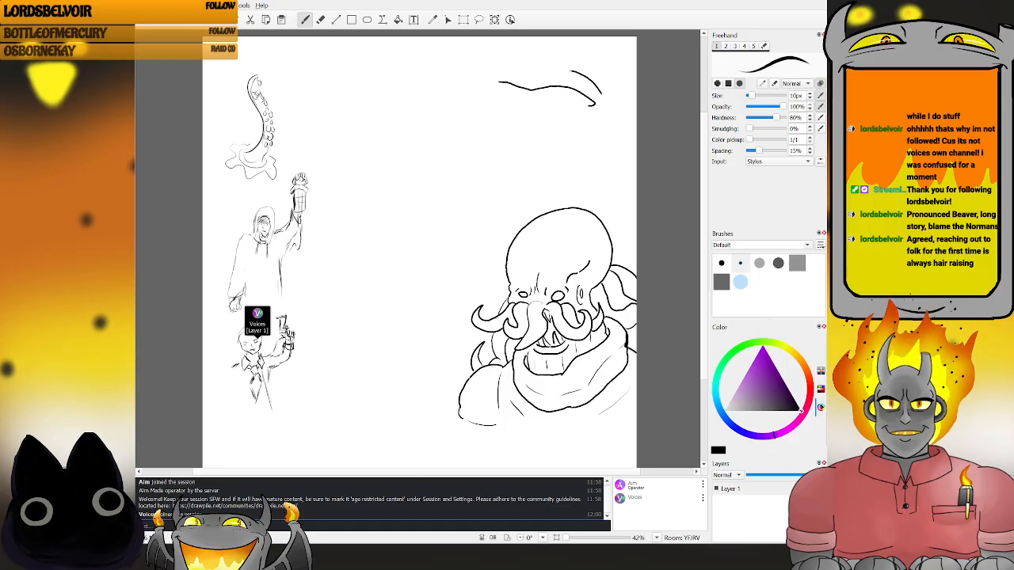
pyautogui.moveTo(527, 73)
pyautogui.mouseDown()
pyautogui.moveTo(492, 72)
pyautogui.moveTo(499, 96)
pyautogui.mouseUp()
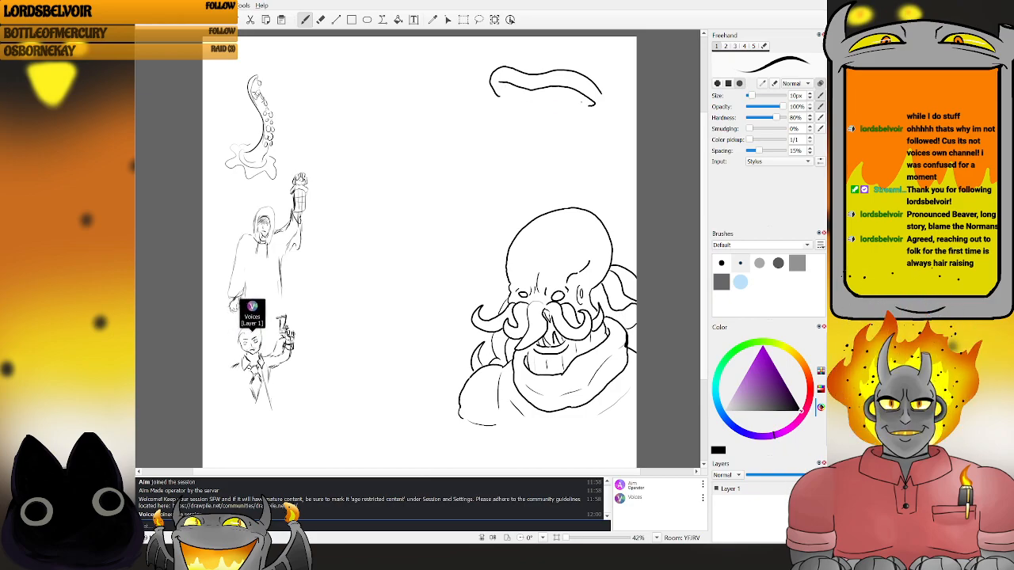
pyautogui.moveTo(589, 98)
pyautogui.mouseDown()
pyautogui.moveTo(575, 117)
pyautogui.moveTo(569, 106)
pyautogui.mouseUp()
pyautogui.hotkey('ctrl', 'z')
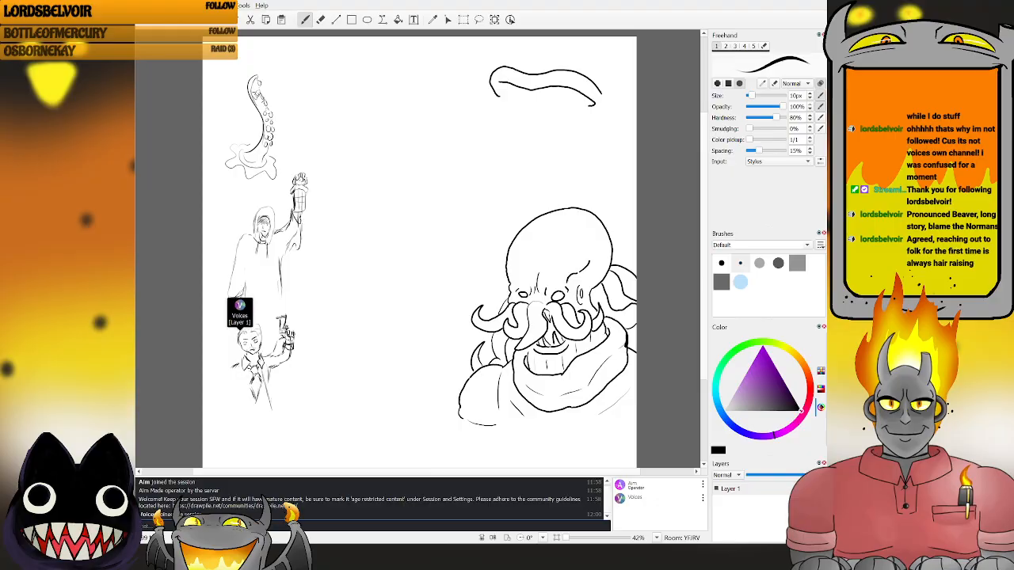
# - Set the eraser size to 30 px and erase the curved band above the octopus head
pyautogui.press('e')
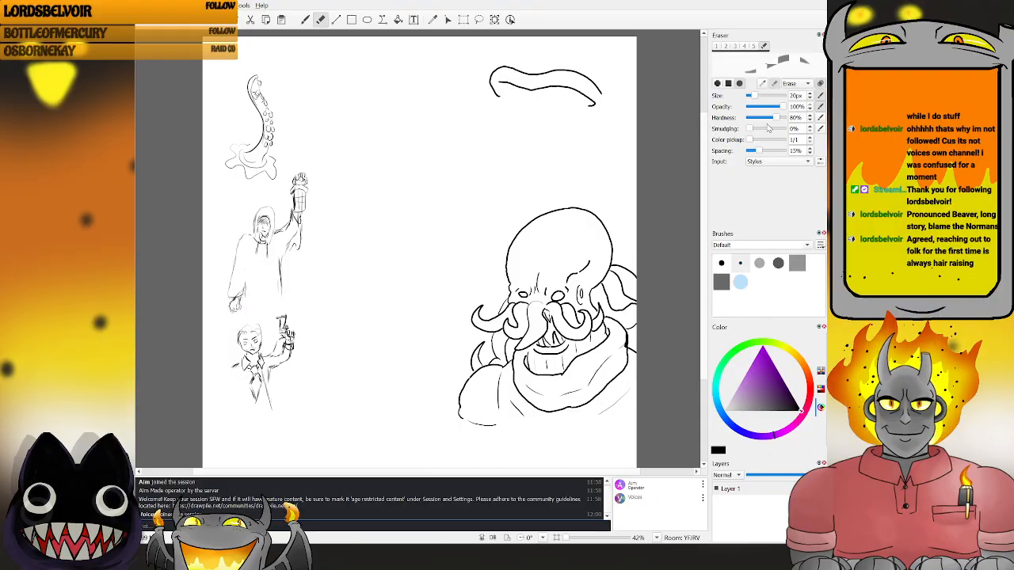
pyautogui.click(809, 94)
pyautogui.write('30')
pyautogui.press('Return')
pyautogui.moveTo(494, 76)
pyautogui.mouseDown()
pyautogui.moveTo(514, 65)
pyautogui.moveTo(506, 71)
pyautogui.moveTo(522, 71)
pyautogui.moveTo(499, 77)
pyautogui.moveTo(542, 91)
pyautogui.moveTo(557, 88)
pyautogui.moveTo(546, 72)
pyautogui.moveTo(601, 92)
pyautogui.moveTo(600, 79)
pyautogui.moveTo(571, 82)
pyautogui.moveTo(581, 109)
pyautogui.mouseUp()
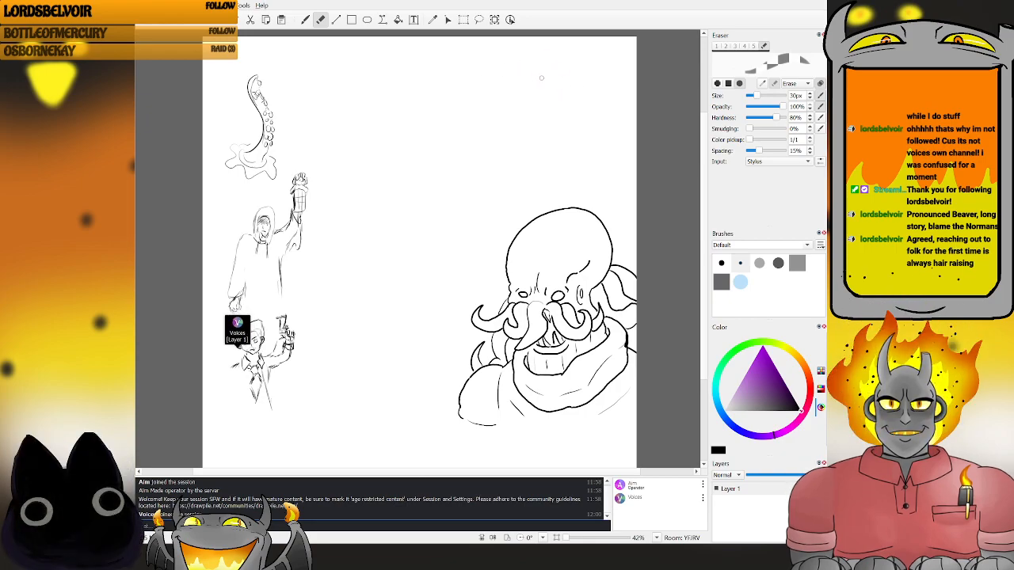
# - Draw a man's jagged hairline with pointed fringe strands above the octopus head
pyautogui.press('b')
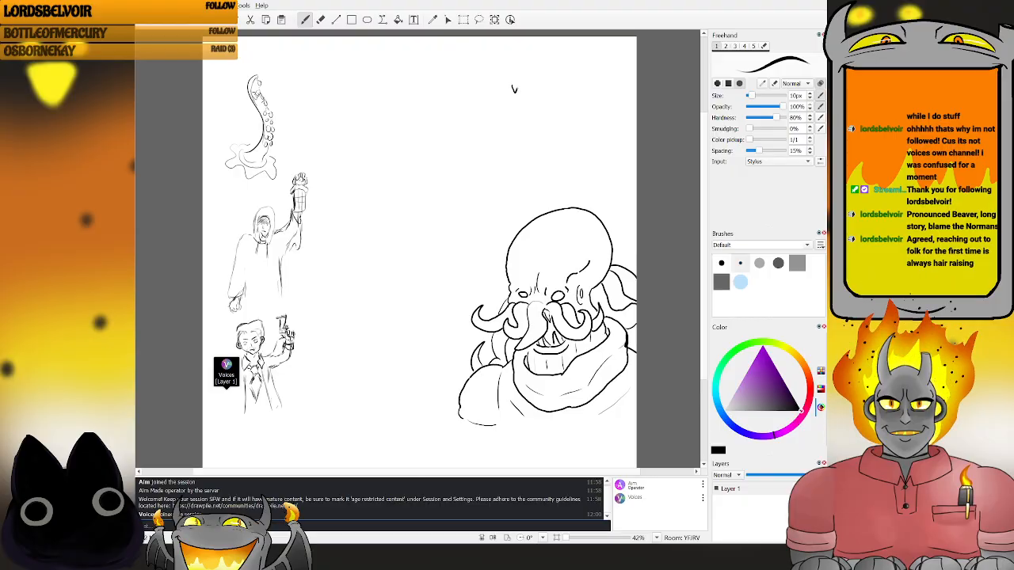
pyautogui.moveTo(534, 87); pyautogui.dragTo(560, 94)
pyautogui.hotkey('ctrl', 'z')
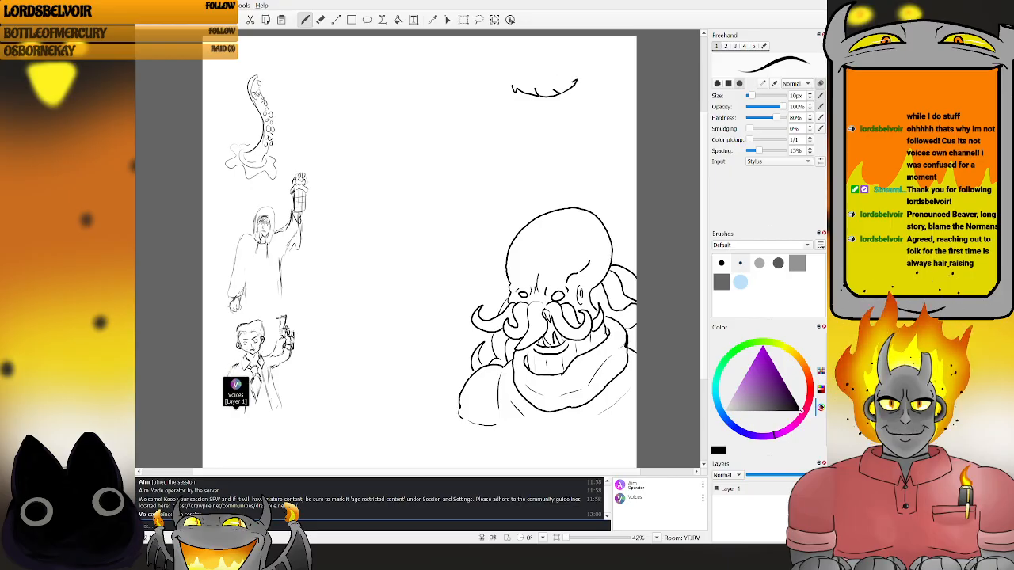
pyautogui.moveTo(512, 87); pyautogui.dragTo(514, 77)
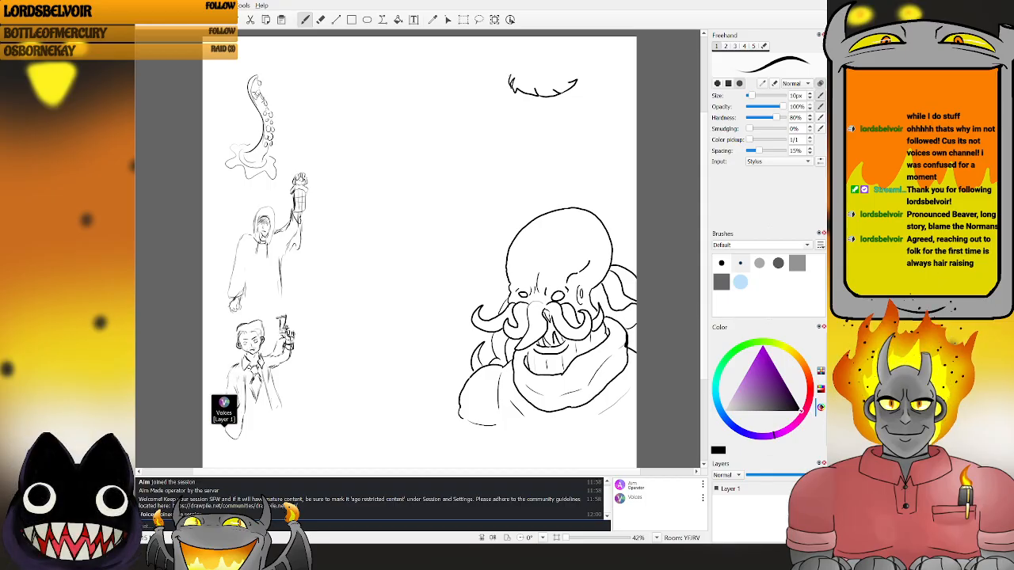
pyautogui.moveTo(508, 81); pyautogui.dragTo(501, 93)
# - Draw the man's sideburn down from the end of the hairline, redoing its strokes, and add the ear beside it
pyautogui.moveTo(563, 93)
pyautogui.mouseDown()
pyautogui.moveTo(576, 92)
pyautogui.moveTo(591, 98)
pyautogui.moveTo(587, 111)
pyautogui.moveTo(565, 101)
pyautogui.moveTo(563, 120)
pyautogui.moveTo(563, 96)
pyautogui.moveTo(566, 123)
pyautogui.mouseUp()
pyautogui.hotkey('ctrl', 'z')
pyautogui.hotkey('ctrl', 'z')
pyautogui.hotkey('ctrl', 'z')
pyautogui.hotkey('ctrl', 'z')
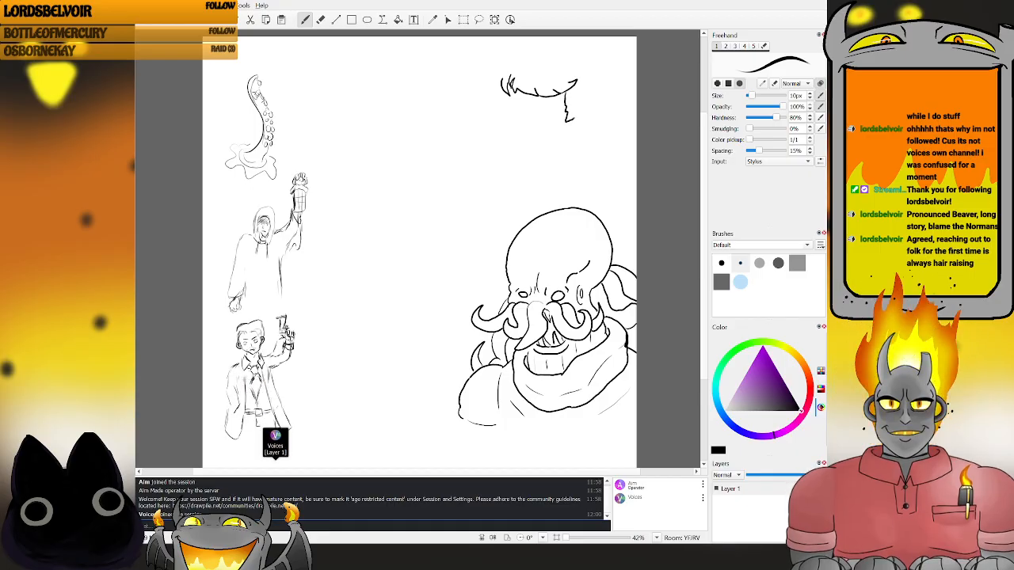
pyautogui.moveTo(577, 95); pyautogui.dragTo(584, 104)
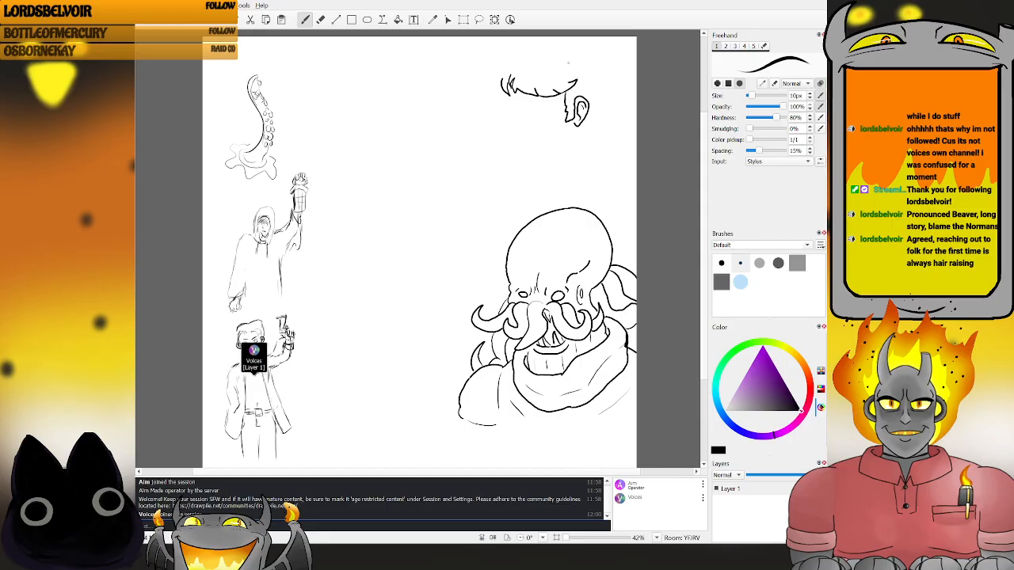
# - Complete the man's hair outline, add frowning brows, eyes and a nose, and clean up the sideburn with the eraser
pyautogui.moveTo(567, 64); pyautogui.dragTo(545, 55)
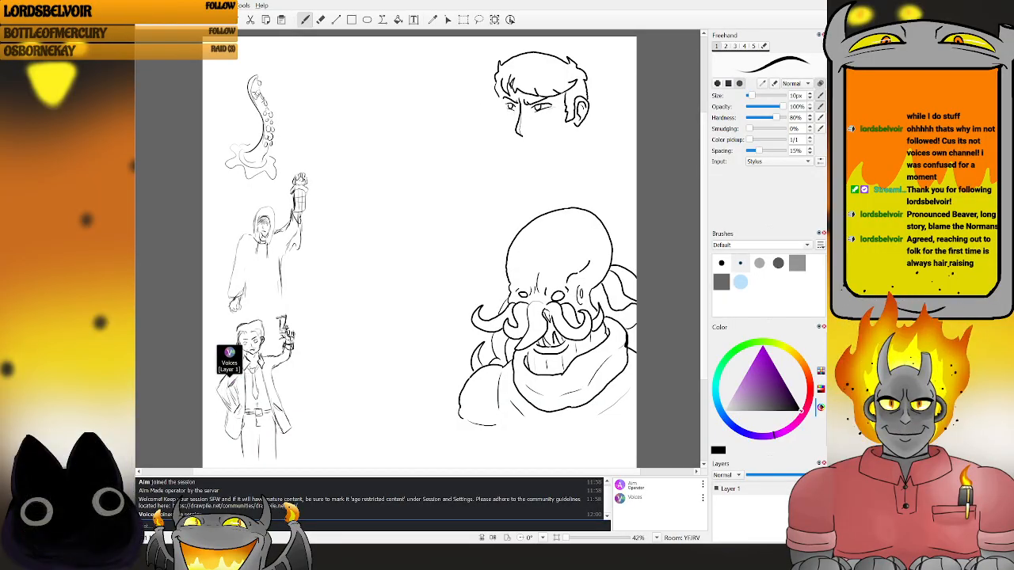
pyautogui.press('e')
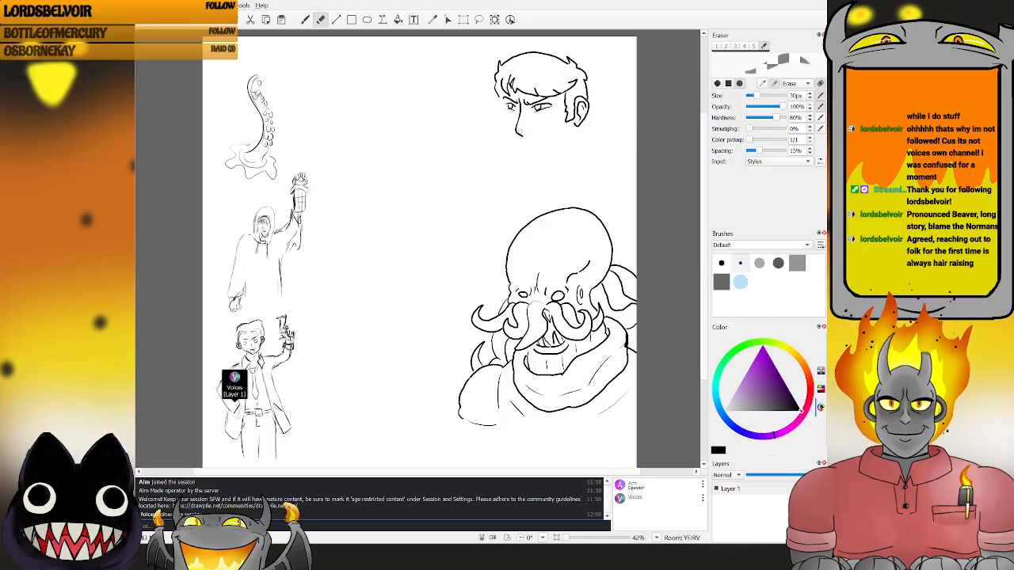
pyautogui.press('b')
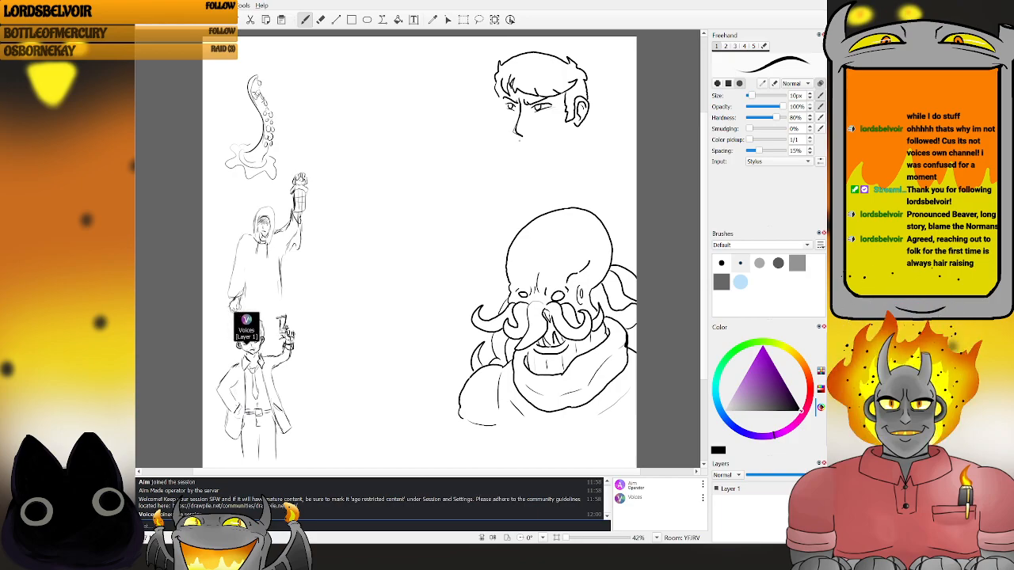
pyautogui.press('e')
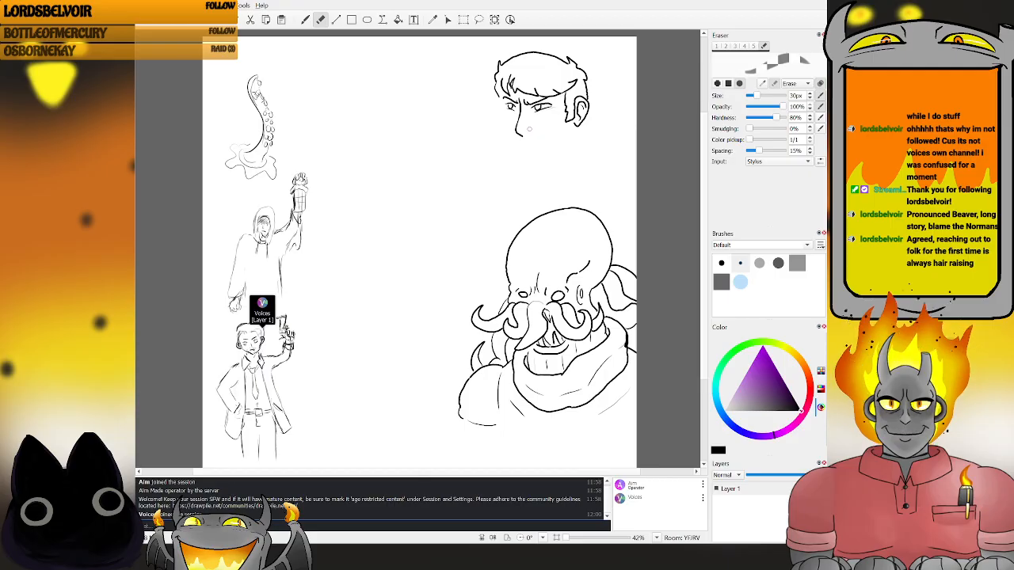
pyautogui.press('b')
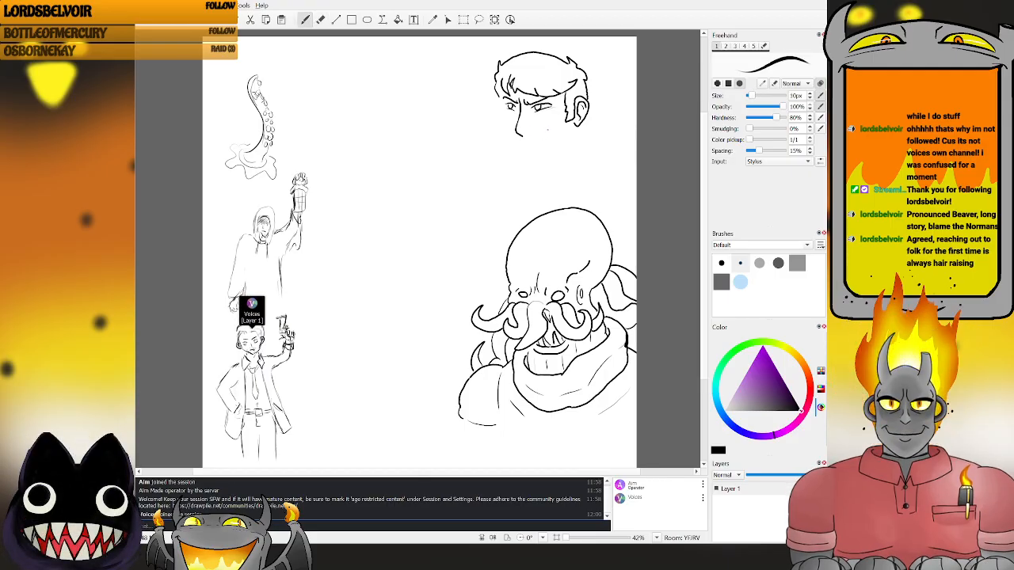
pyautogui.press('e')
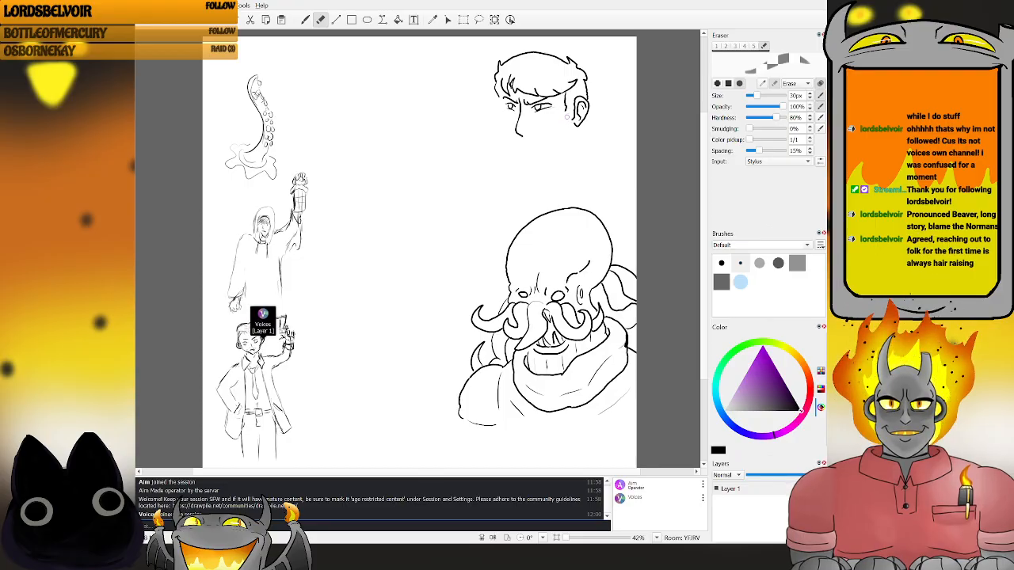
# - Draw the man's cheek, chin and jawline up to the ear, erasing and redrawing the chin and jaw curve
pyautogui.press('b')
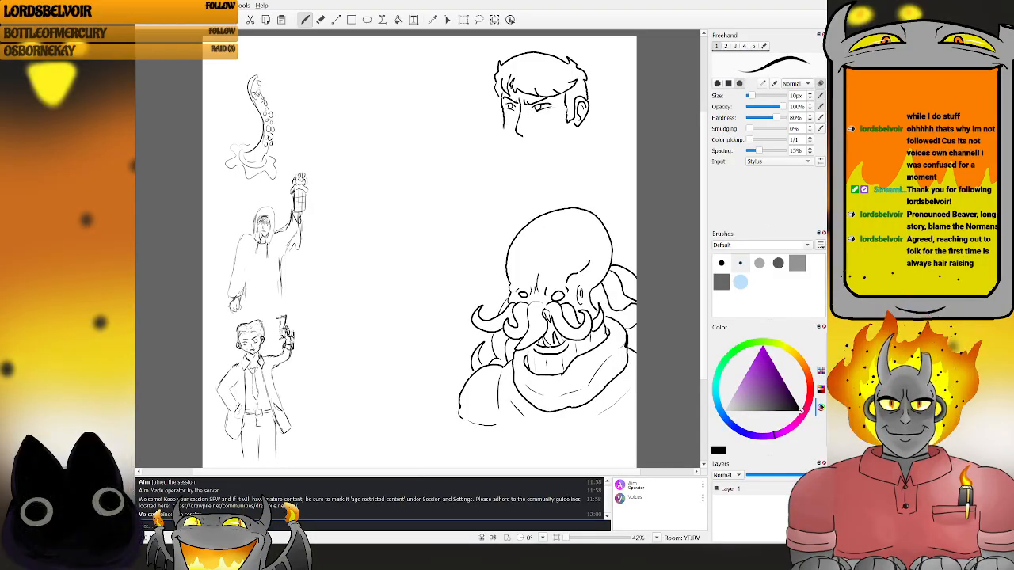
pyautogui.moveTo(508, 140); pyautogui.dragTo(528, 167)
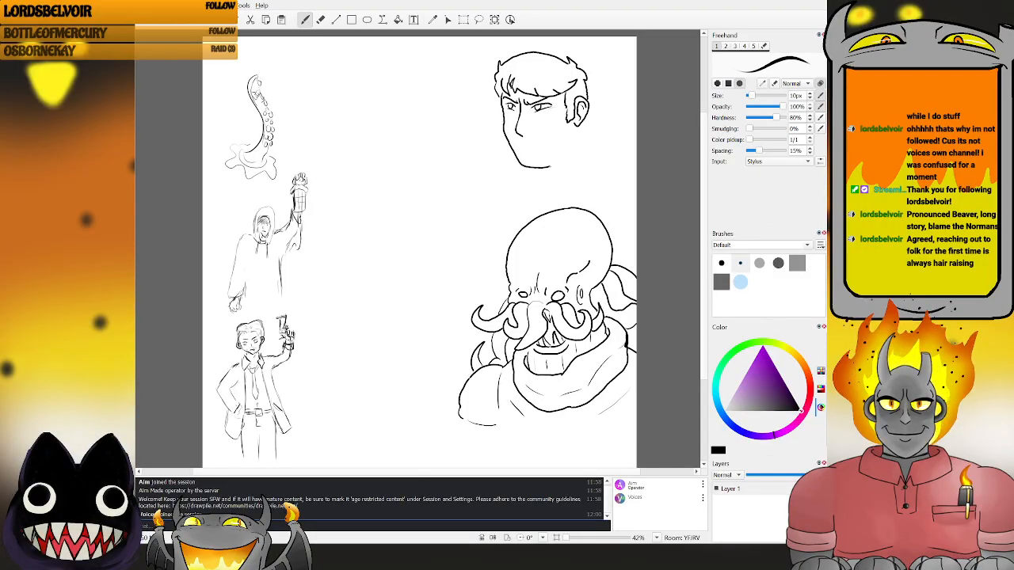
pyautogui.press('e')
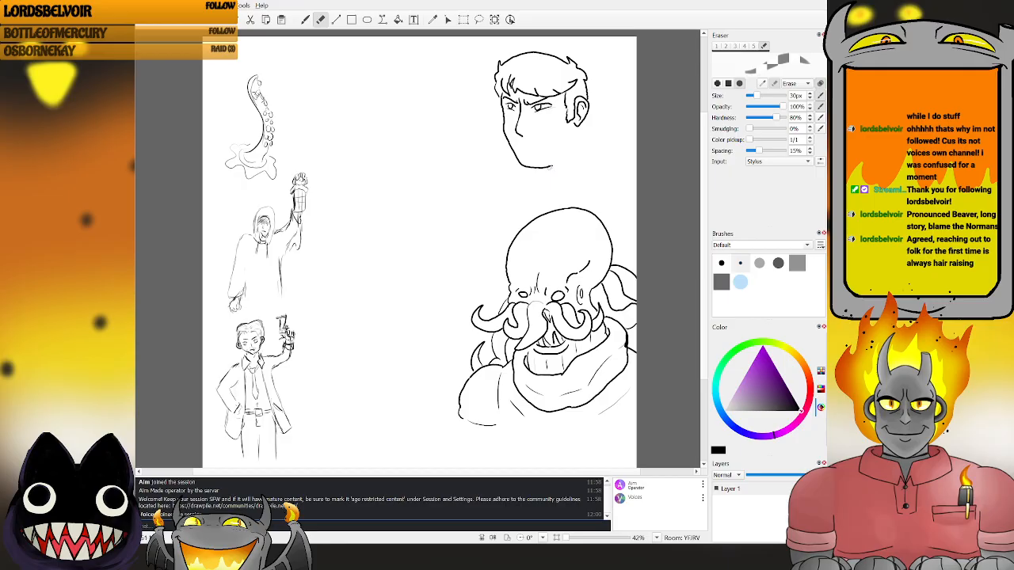
pyautogui.moveTo(548, 165); pyautogui.dragTo(534, 169)
pyautogui.press('b')
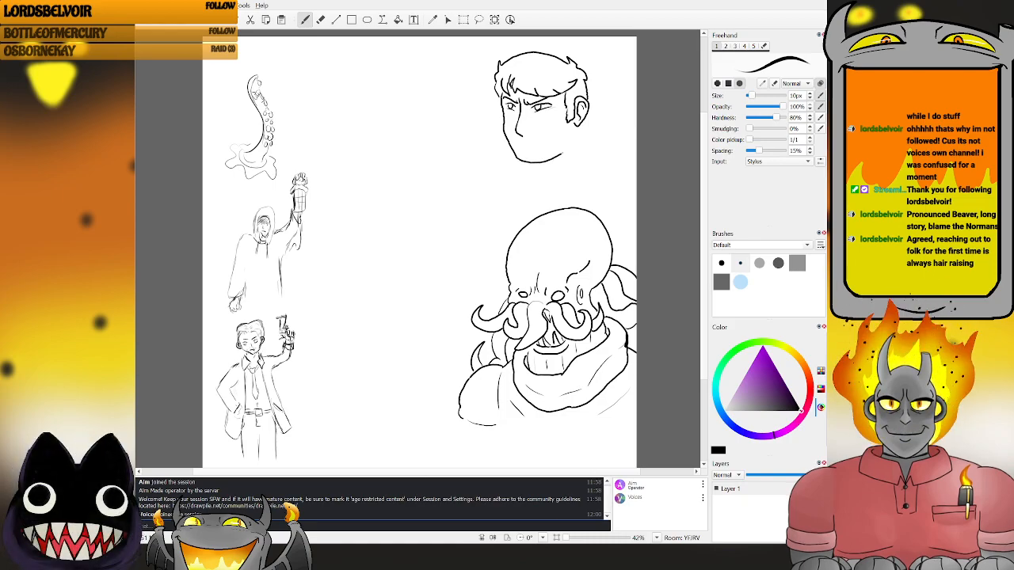
pyautogui.moveTo(556, 156); pyautogui.dragTo(571, 133)
pyautogui.press('e')
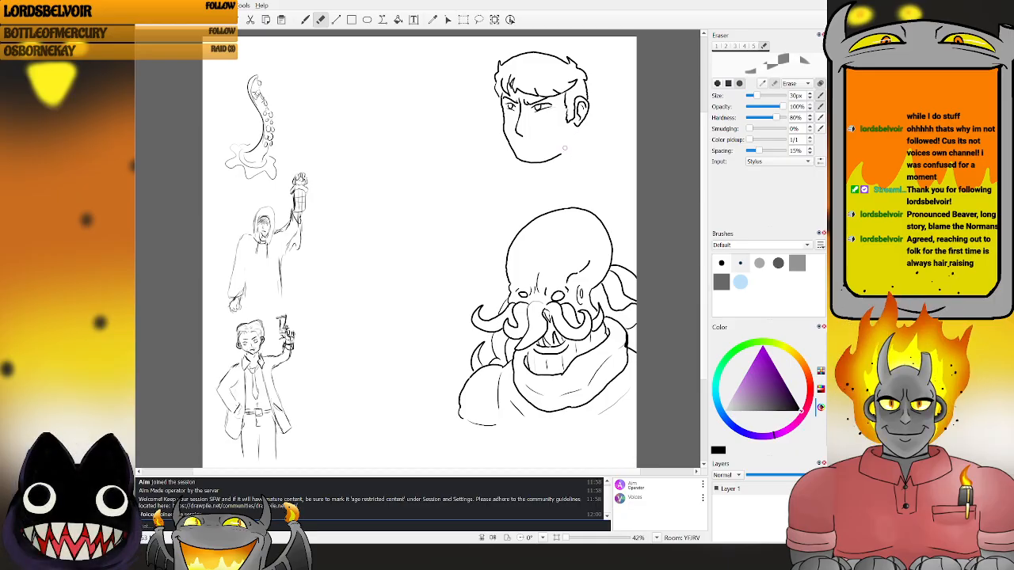
pyautogui.press('b')
pyautogui.moveTo(563, 151); pyautogui.dragTo(571, 131)
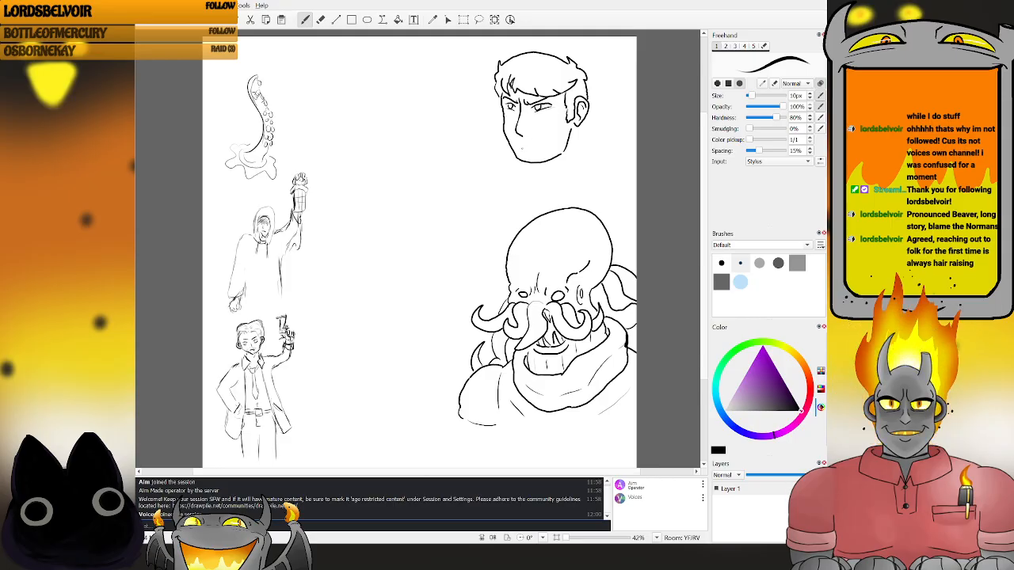
# - Add the man's mouth, the neck, a shirt collar and a tie knot, cleaning up lines with the eraser
pyautogui.moveTo(526, 145); pyautogui.dragTo(537, 144)
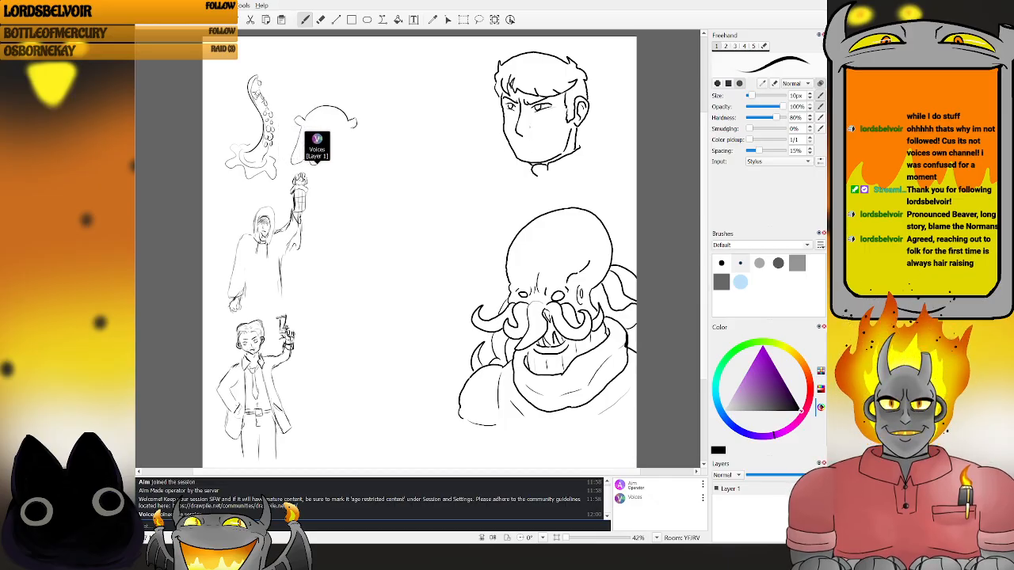
pyautogui.press('e')
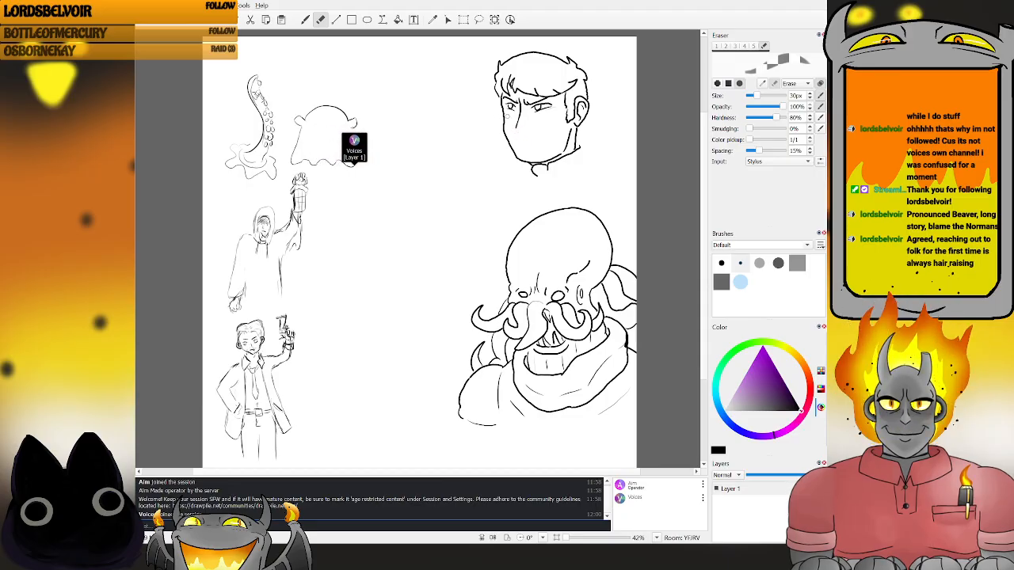
pyautogui.press('b')
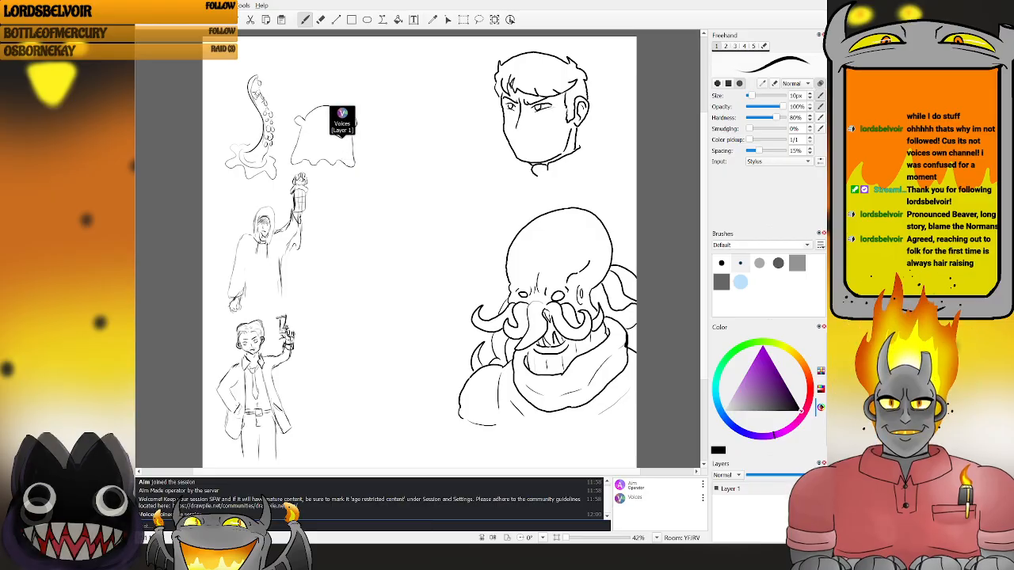
pyautogui.press('e')
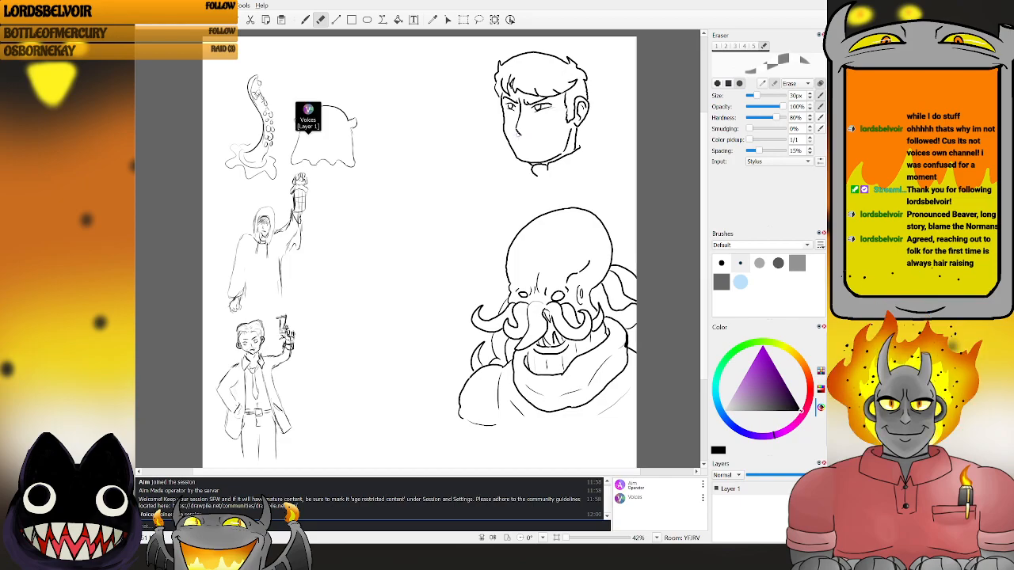
pyautogui.press('b')
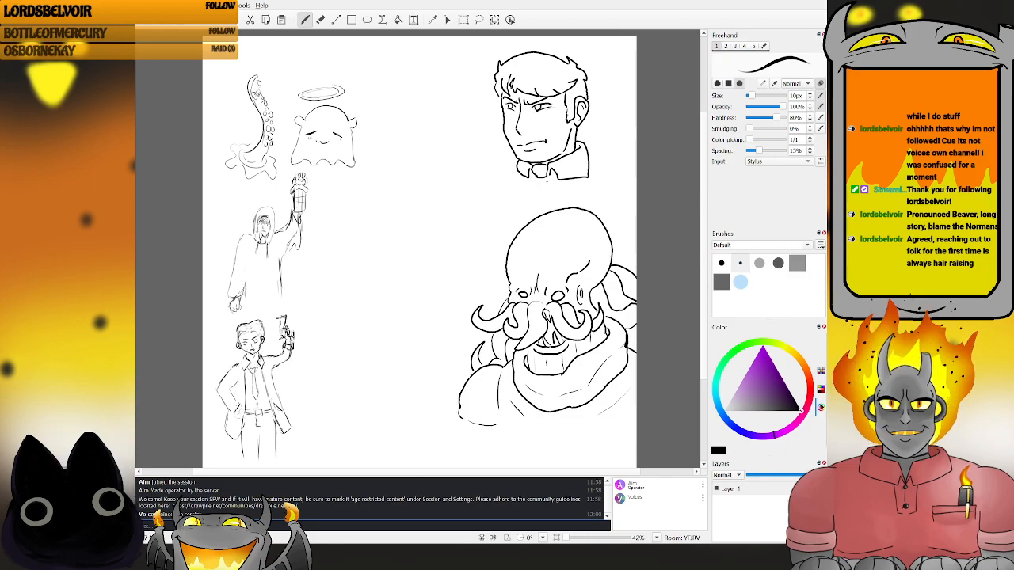
# - Draw the tie's two edges hanging below the knot on the man's portrait, undoing and redrawing the strokes
pyautogui.moveTo(542, 195)
pyautogui.mouseDown()
pyautogui.moveTo(540, 207)
pyautogui.moveTo(552, 183)
pyautogui.moveTo(545, 195)
pyautogui.mouseUp()
pyautogui.hotkey('ctrl', 'z')
pyautogui.hotkey('ctrl', 'z')
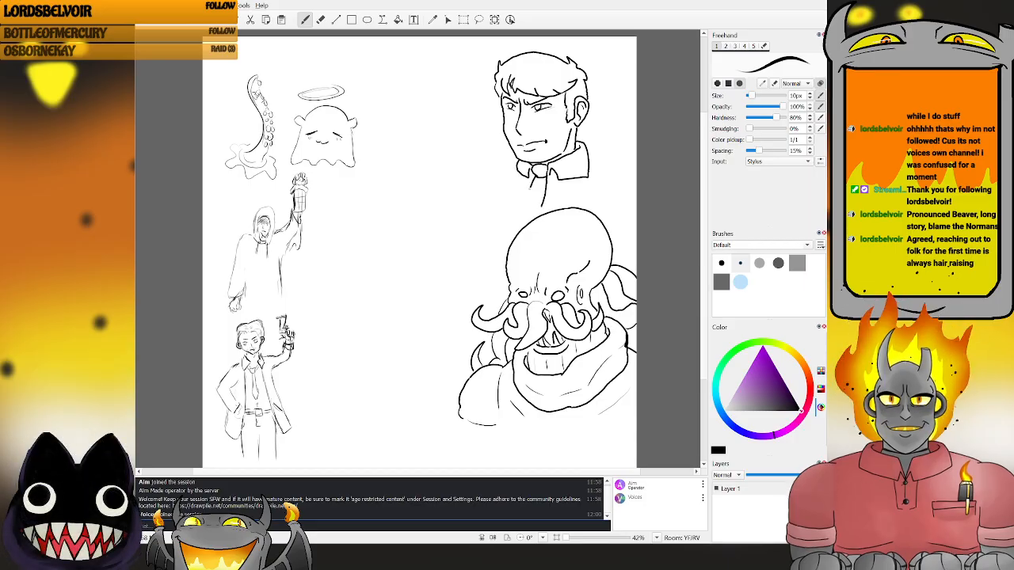
pyautogui.hotkey('ctrl', 'z')
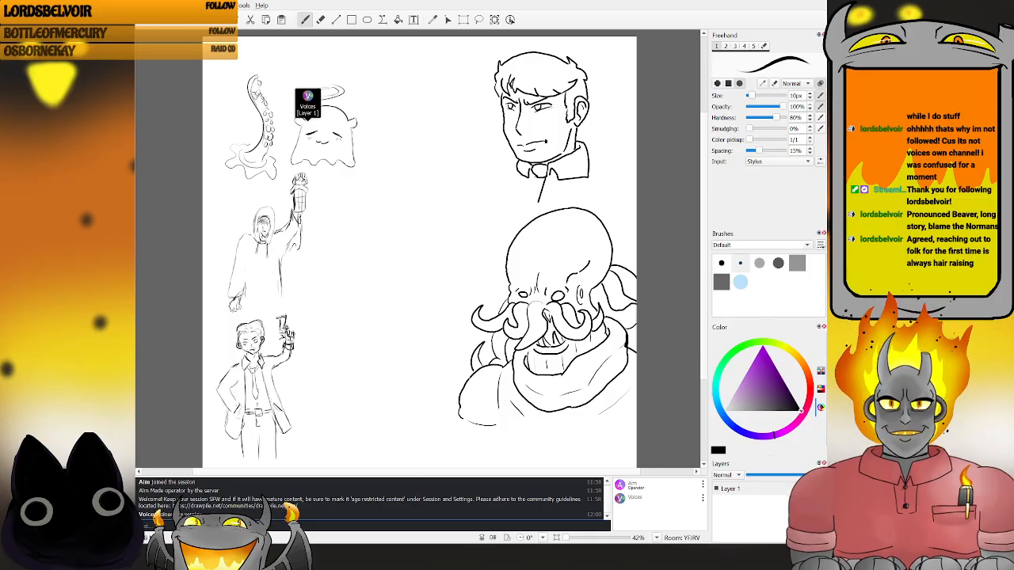
pyautogui.moveTo(547, 176); pyautogui.dragTo(544, 195)
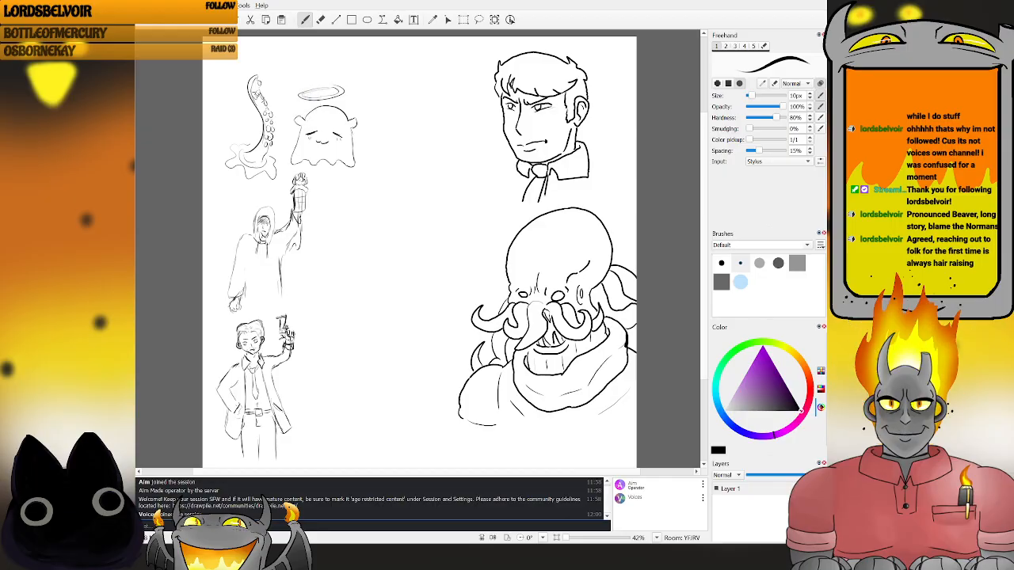
# - Erase and redraw the man's collar corner, add the V-neck edge of his vest, and draw a shoulder line outward from it
pyautogui.press('e')
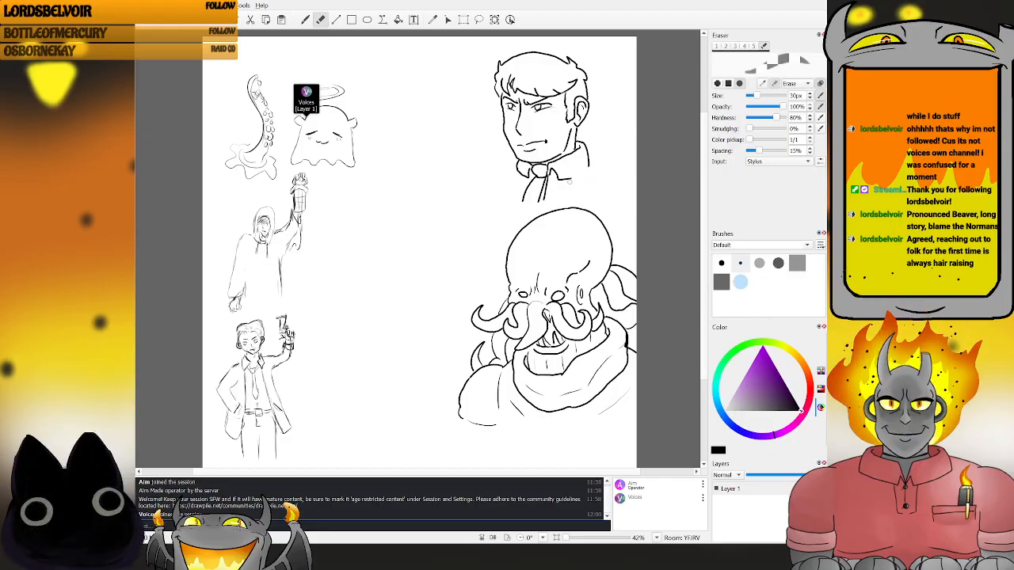
pyautogui.press('b')
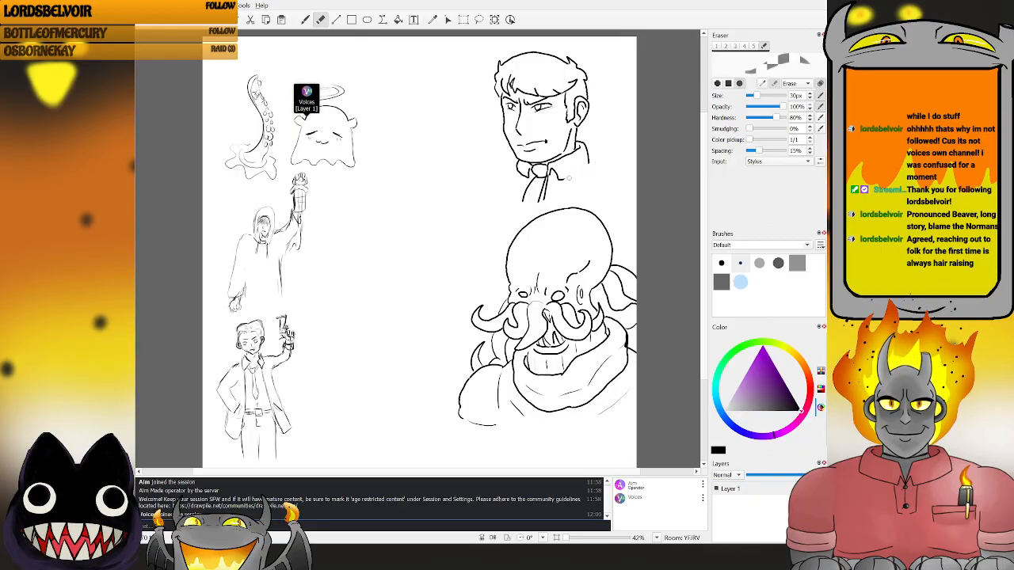
pyautogui.moveTo(563, 179); pyautogui.dragTo(588, 165)
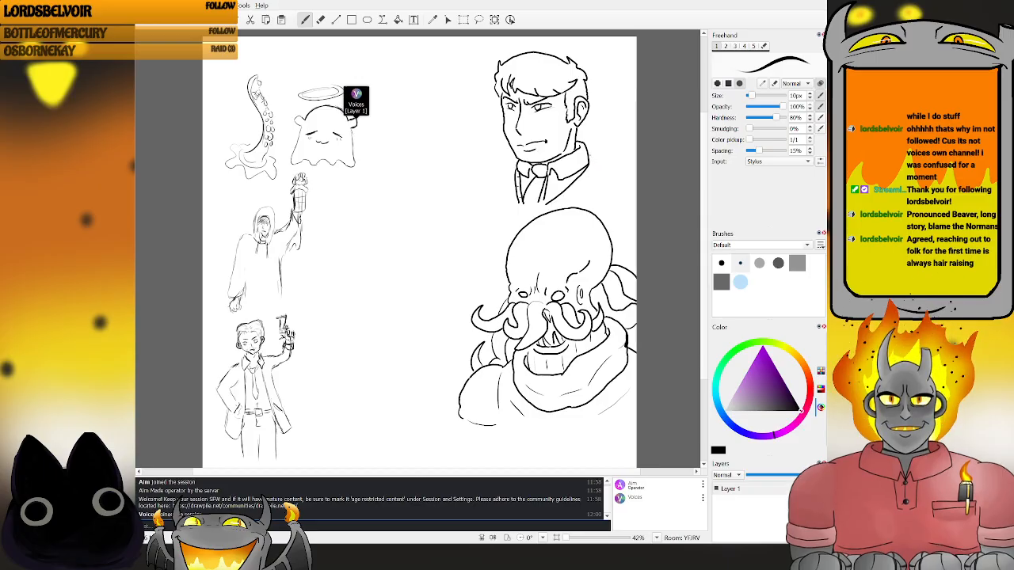
pyautogui.moveTo(592, 157); pyautogui.dragTo(557, 203)
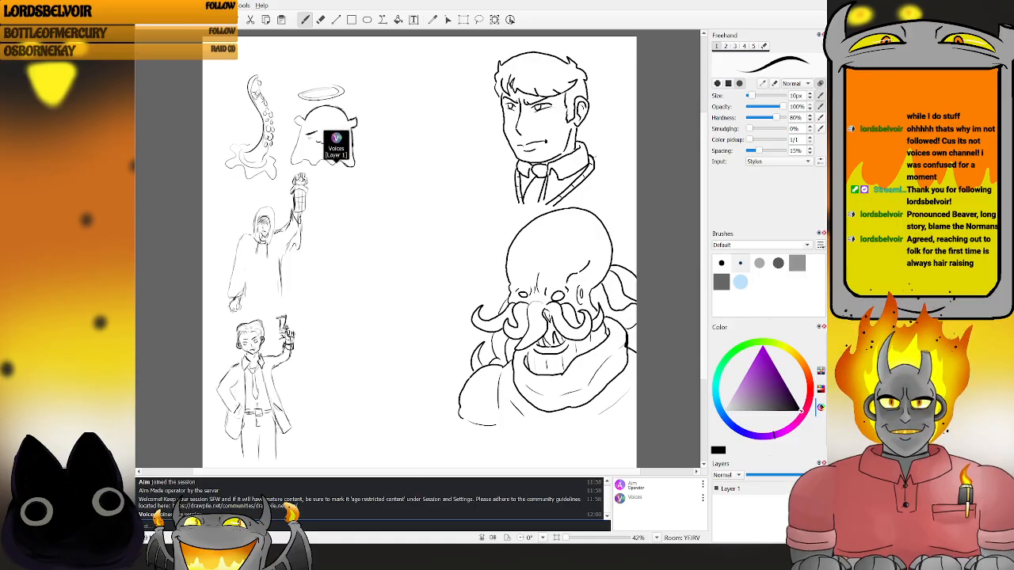
pyautogui.moveTo(594, 158); pyautogui.dragTo(616, 163)
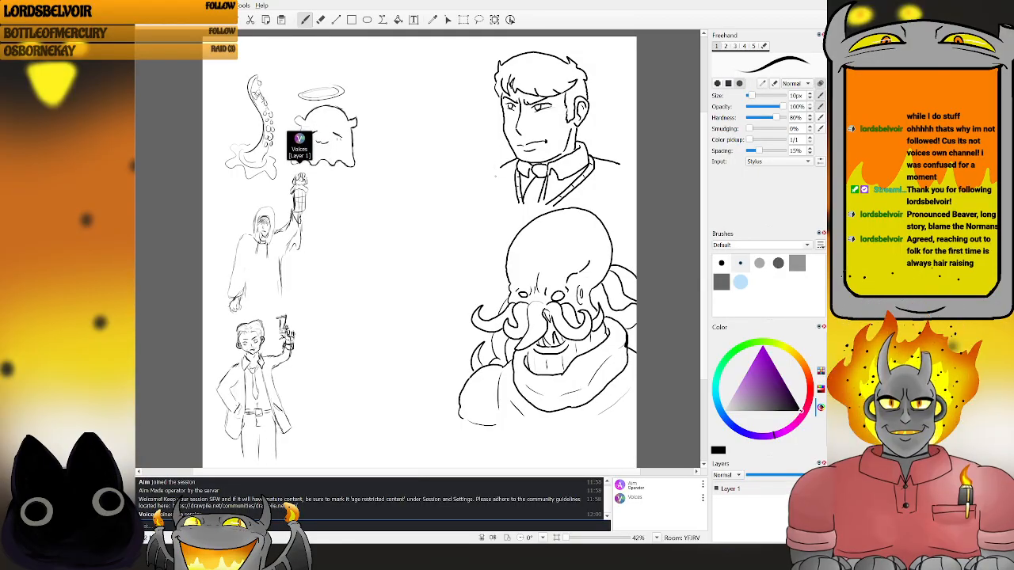
# - Draw the vest's side edges, fill it with a crossed diamond pattern, and outline both of the man's shoulders, cleaning up with the eraser
pyautogui.moveTo(500, 167); pyautogui.dragTo(486, 200)
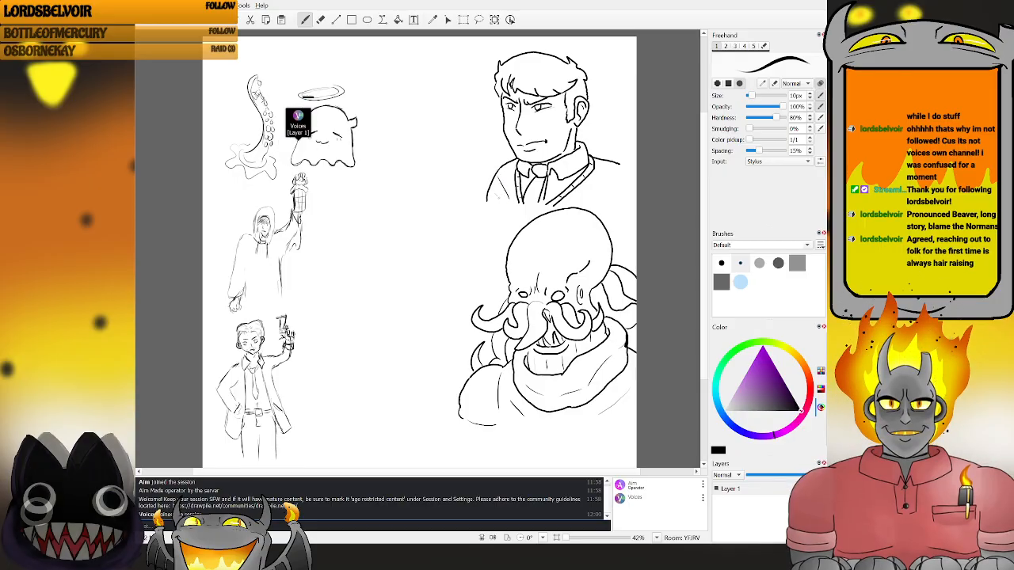
pyautogui.moveTo(491, 186); pyautogui.dragTo(498, 199)
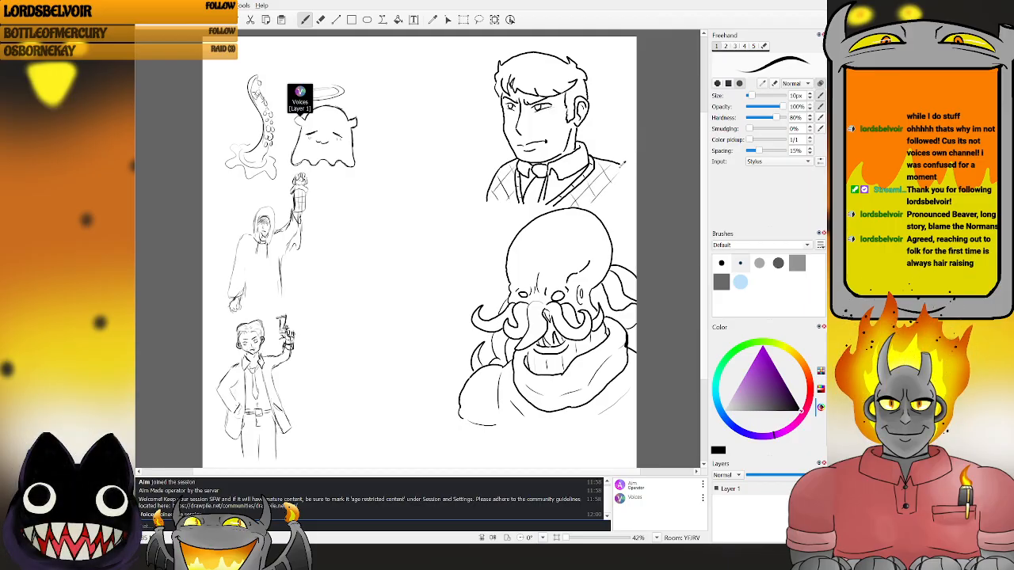
pyautogui.hotkey('ctrl', 'z')
pyautogui.moveTo(620, 165); pyautogui.dragTo(608, 199)
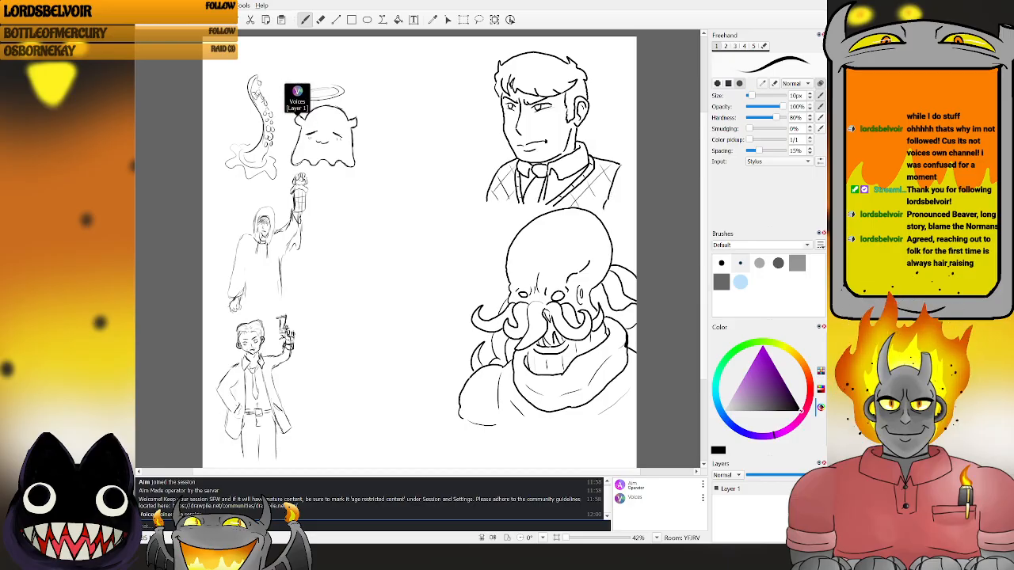
pyautogui.moveTo(625, 164); pyautogui.dragTo(632, 162)
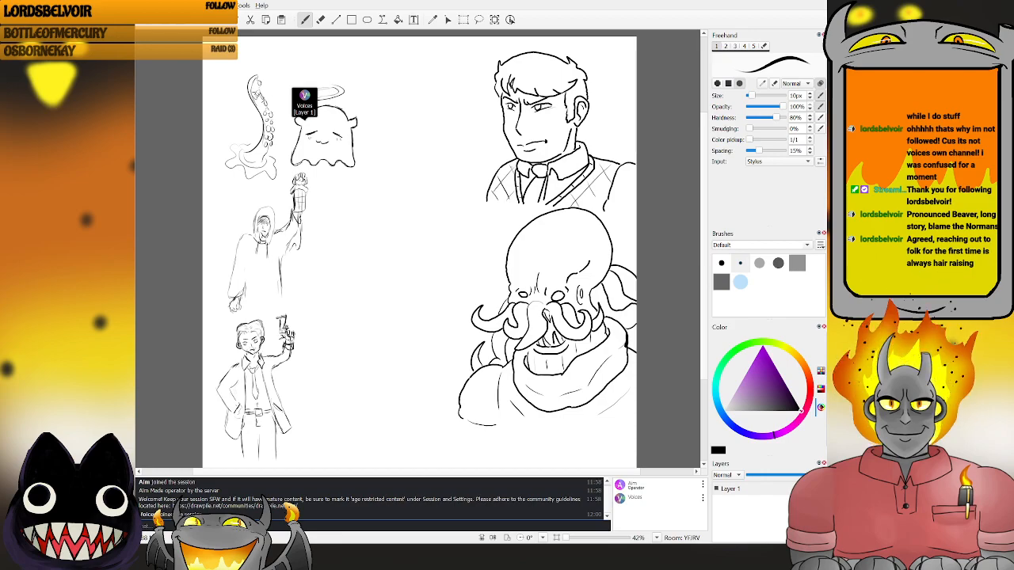
pyautogui.moveTo(503, 164)
pyautogui.mouseDown()
pyautogui.moveTo(465, 182)
pyautogui.moveTo(462, 195)
pyautogui.mouseUp()
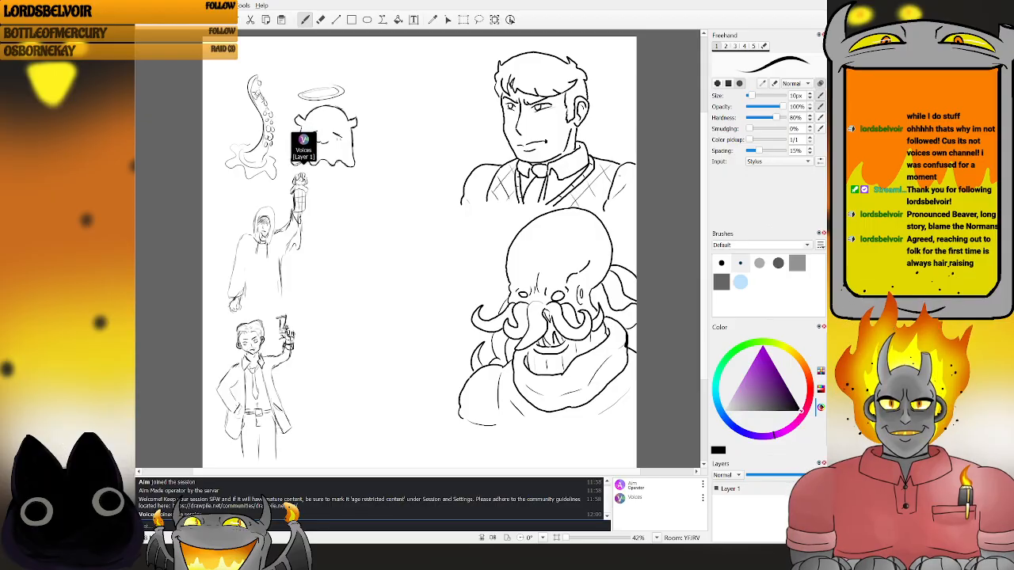
pyautogui.press('e')
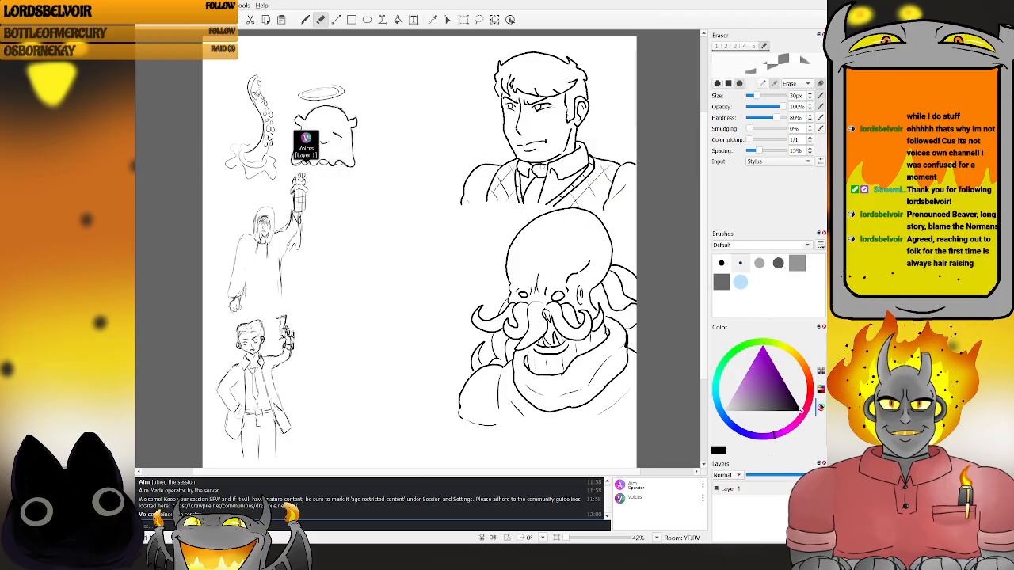
# - Draw a small ghost's domed body with a wavy hem beside the octopus head and erase a gap for its horn
pyautogui.press('b')
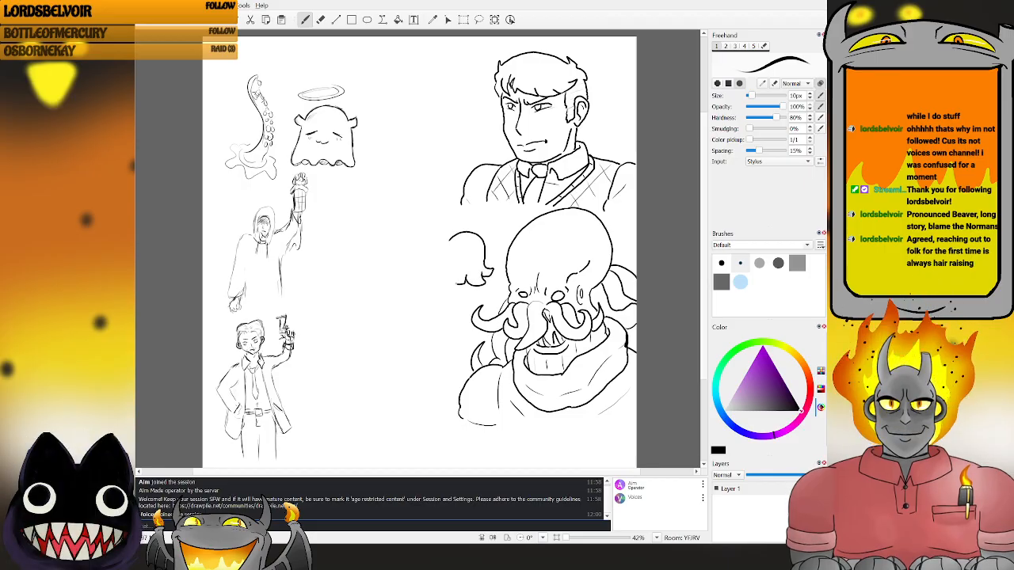
pyautogui.moveTo(433, 270); pyautogui.dragTo(450, 280)
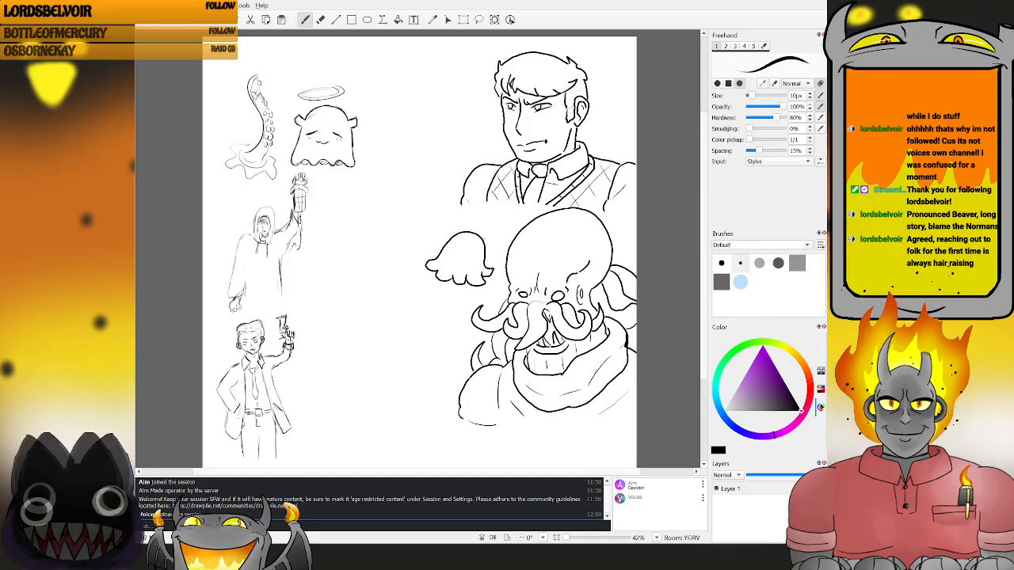
pyautogui.press('e')
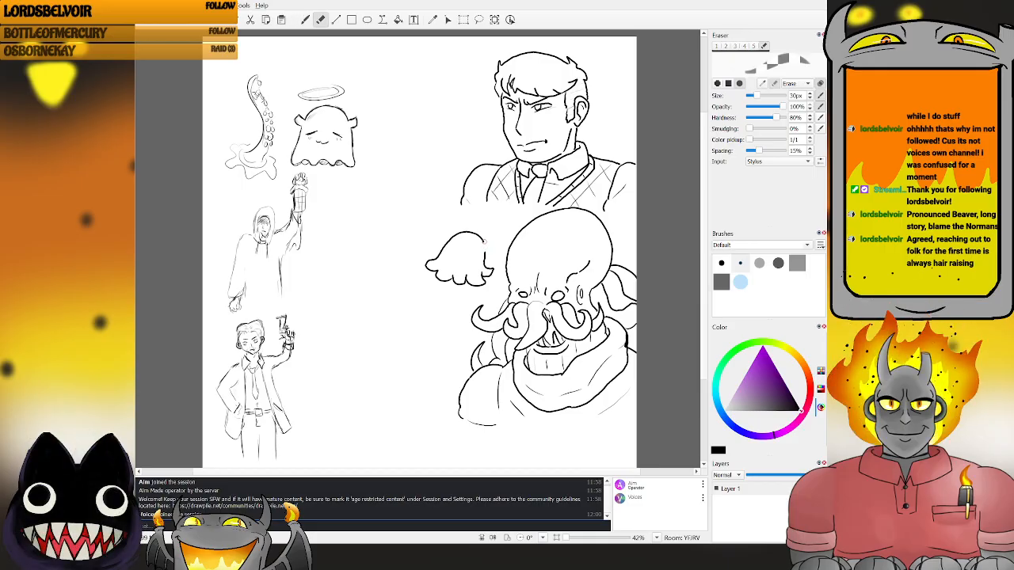
pyautogui.press('b')
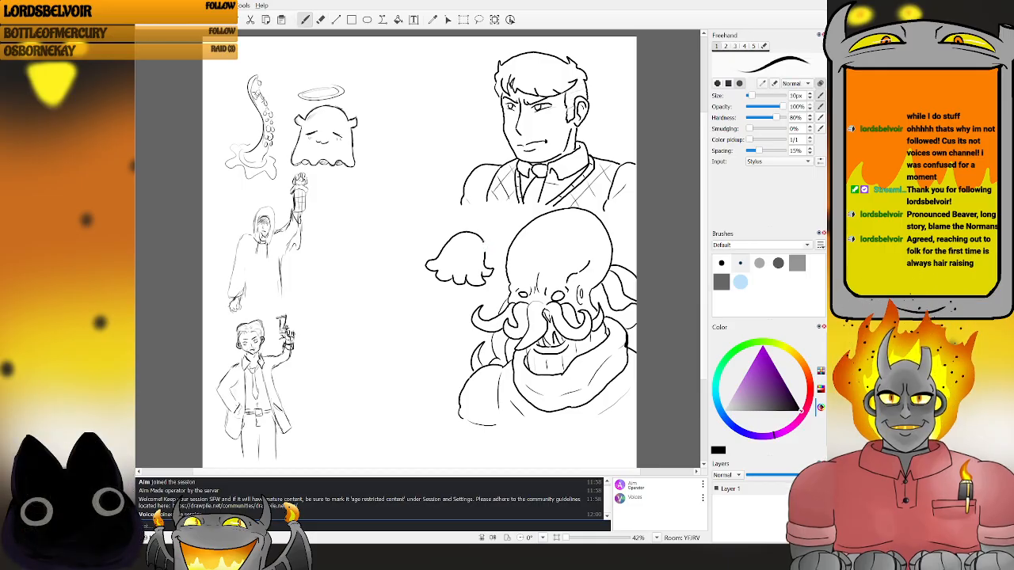
# - Add two small horns, a halo and a laughing face to the ghost, redoing the halo stroke
pyautogui.moveTo(484, 242); pyautogui.dragTo(494, 235)
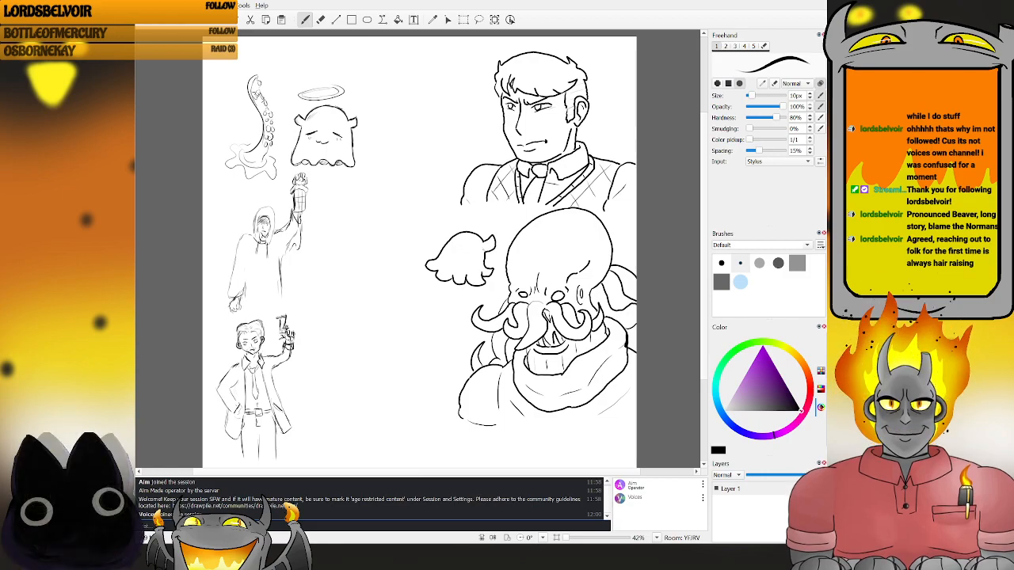
pyautogui.moveTo(452, 226); pyautogui.dragTo(449, 242)
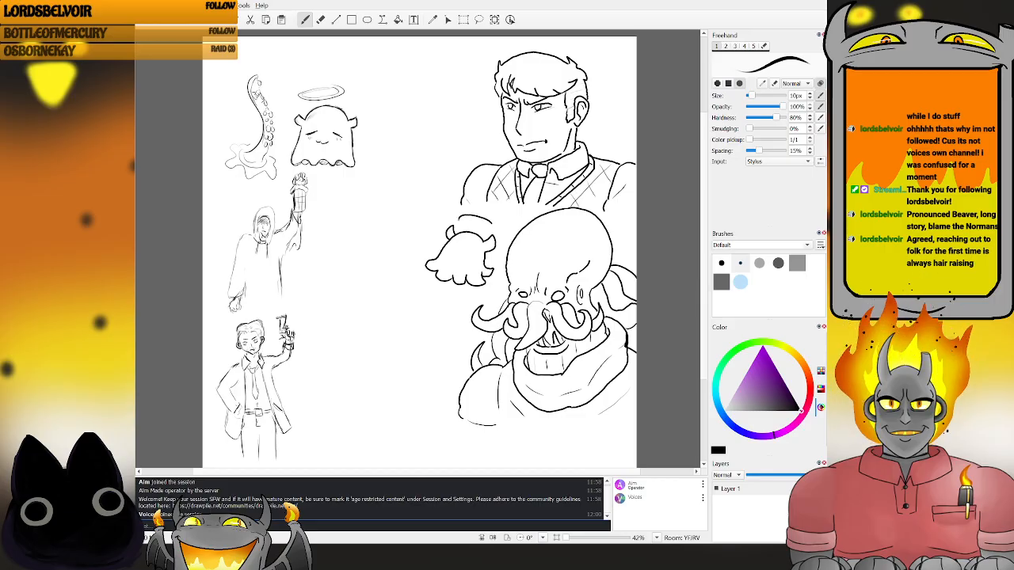
pyautogui.hotkey('ctrl', 'z')
pyautogui.moveTo(480, 214); pyautogui.dragTo(492, 221)
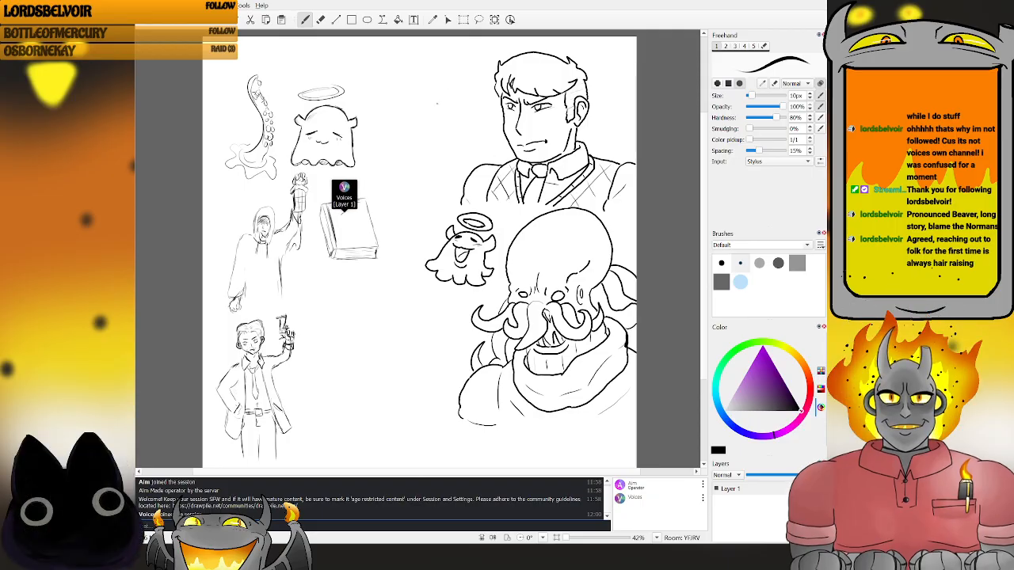
# - Draw a girl's straight fringe and side locks beside the man's head, topped with a spiky crown-like headpiece
pyautogui.moveTo(443, 68)
pyautogui.mouseDown()
pyautogui.moveTo(443, 95)
pyautogui.moveTo(475, 93)
pyautogui.moveTo(475, 61)
pyautogui.mouseUp()
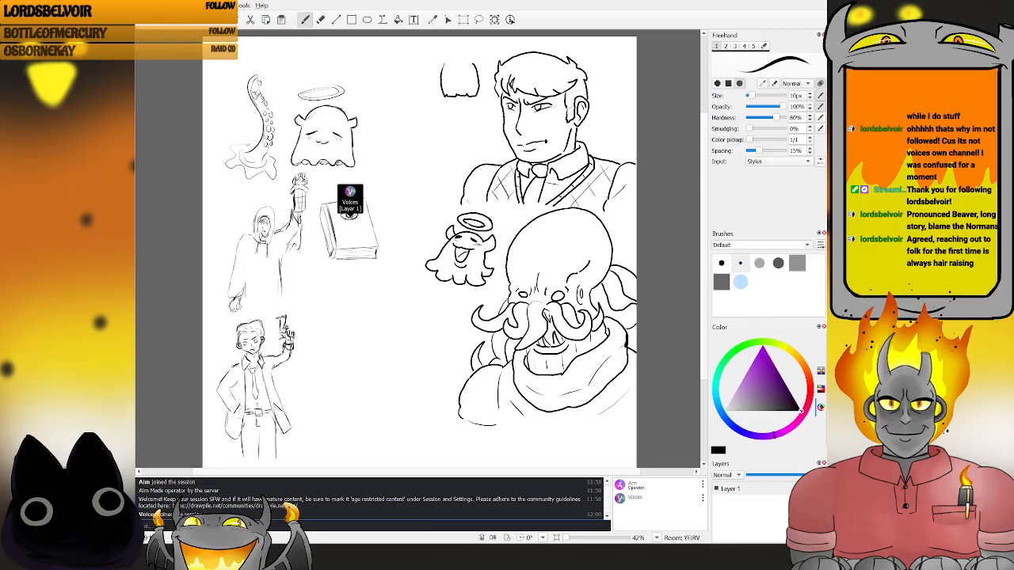
pyautogui.moveTo(429, 87); pyautogui.dragTo(435, 97)
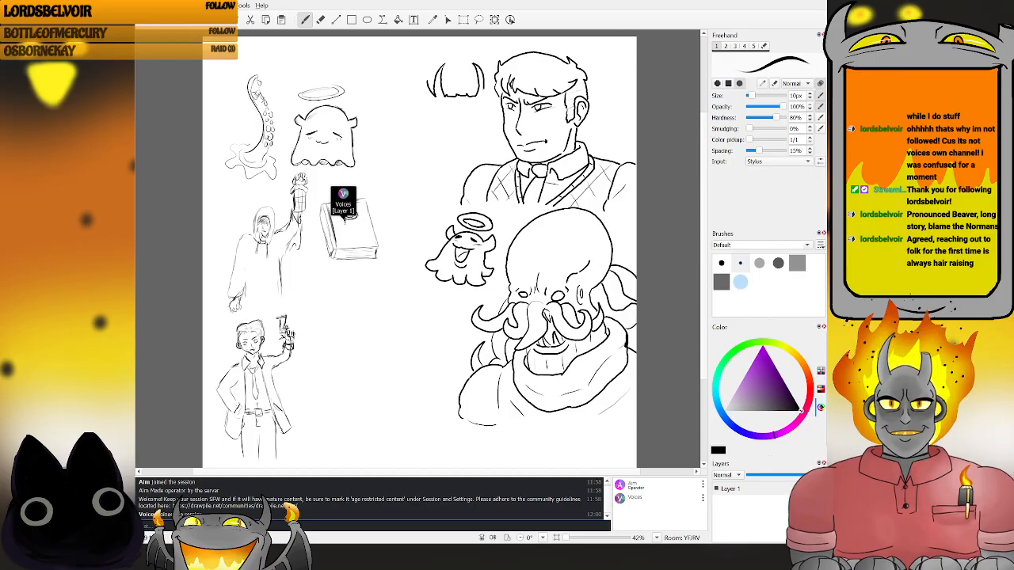
pyautogui.moveTo(489, 66); pyautogui.dragTo(487, 88)
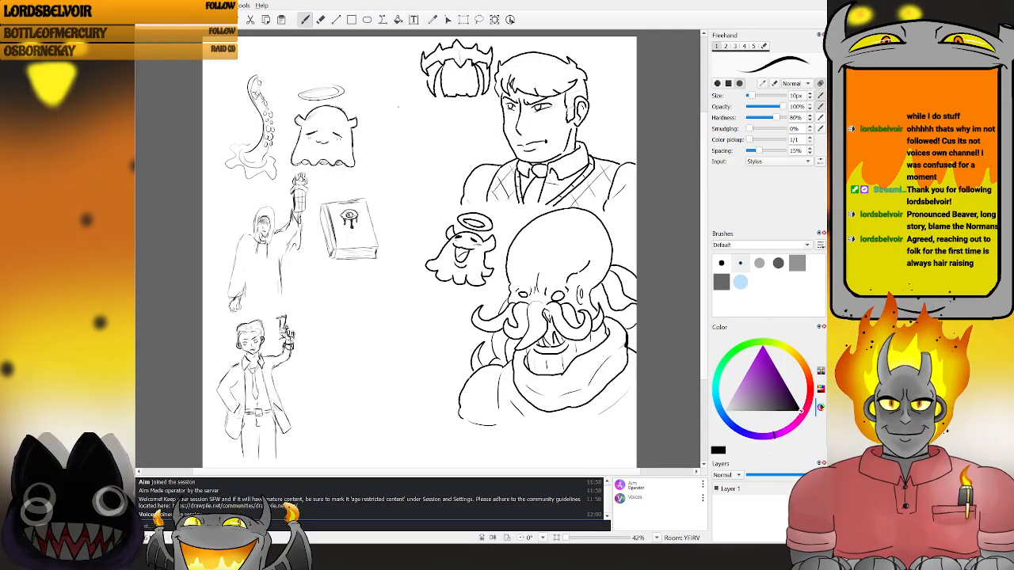
# - Draw long tapered hair strands hanging on both sides of the girl's fringe, undoing and redrawing the strand nearest the man
pyautogui.moveTo(427, 78)
pyautogui.mouseDown()
pyautogui.moveTo(439, 133)
pyautogui.moveTo(429, 162)
pyautogui.moveTo(418, 119)
pyautogui.mouseUp()
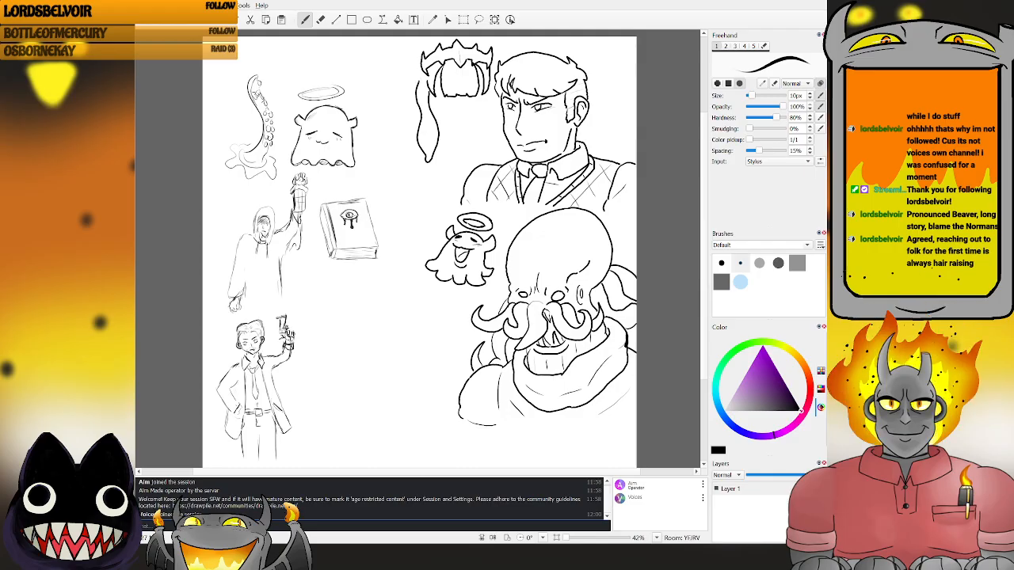
pyautogui.moveTo(484, 94); pyautogui.dragTo(485, 111)
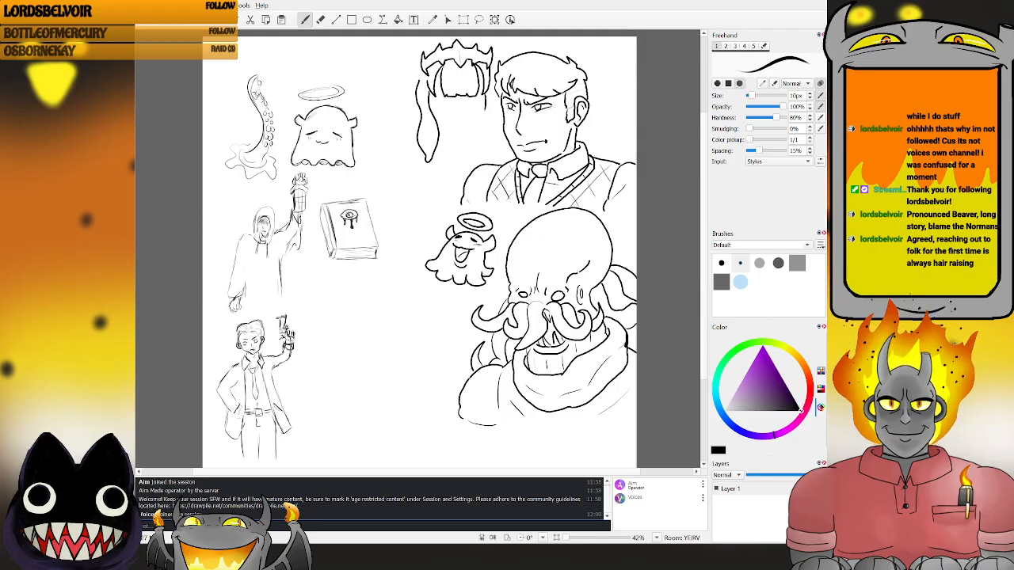
pyautogui.hotkey('ctrl', 'z')
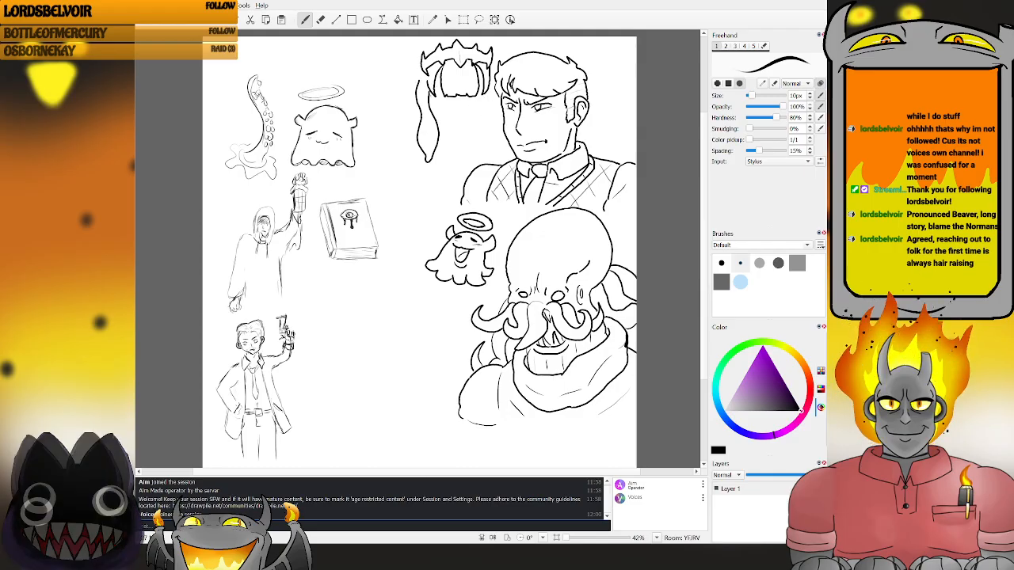
pyautogui.moveTo(487, 93); pyautogui.dragTo(488, 109)
pyautogui.hotkey('ctrl', 'z')
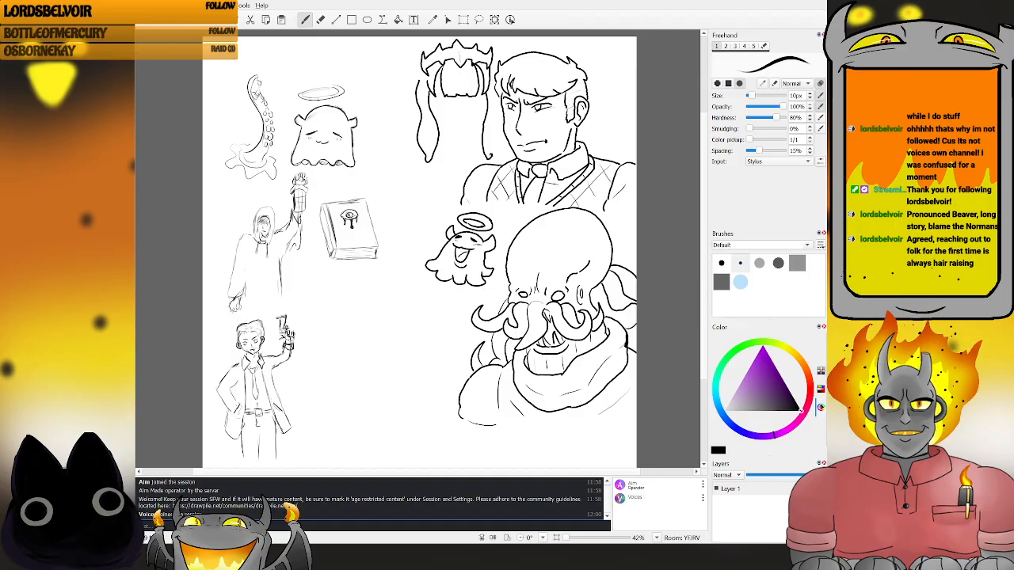
pyautogui.press('e')
pyautogui.press('b')
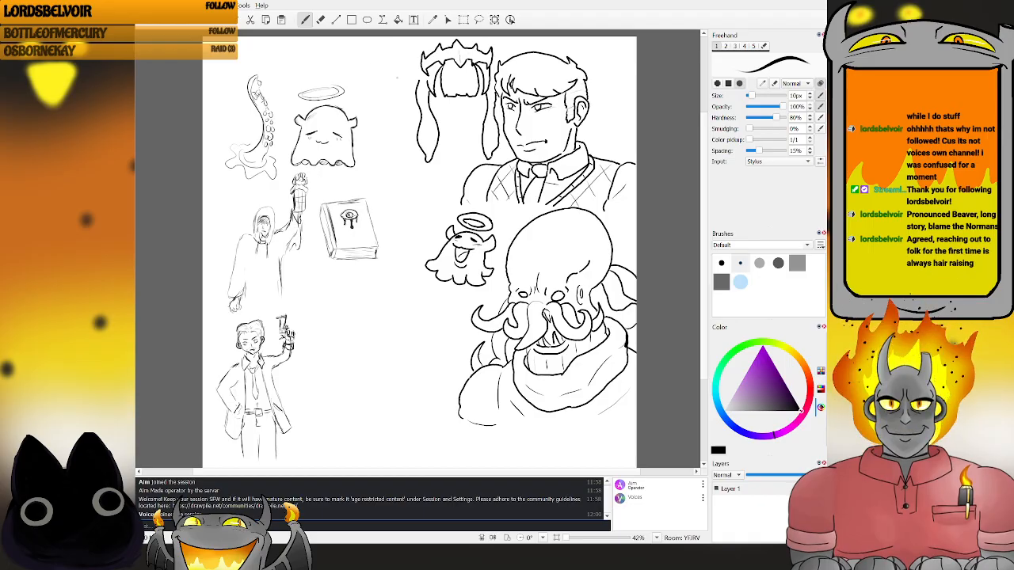
# - Add the girl's ear, eyes, open mouth and jawline, redo the jaw curve, and draw the outer hair and a halo above her head
pyautogui.moveTo(418, 94); pyautogui.dragTo(418, 112)
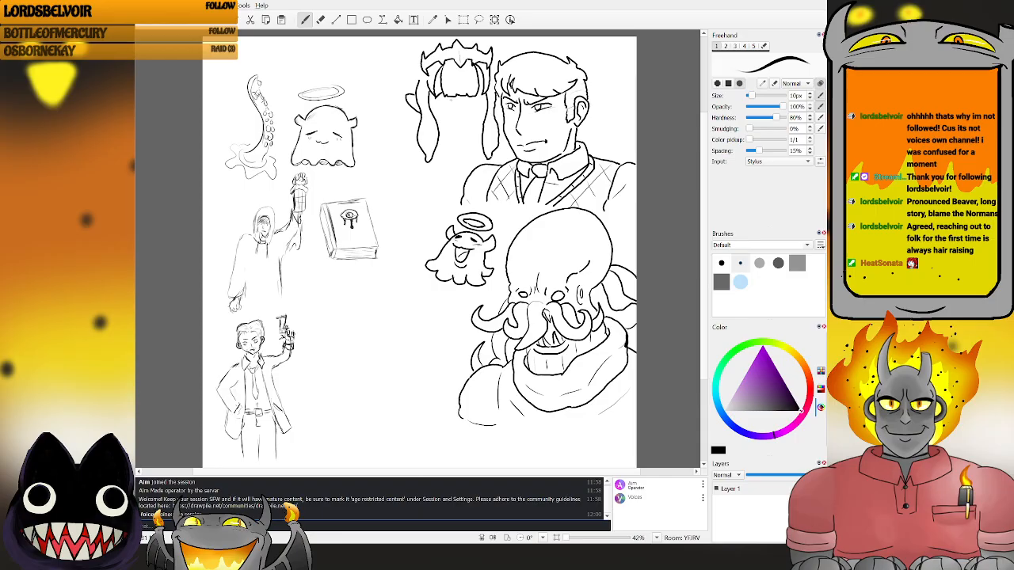
pyautogui.hotkey('ctrl', 'z')
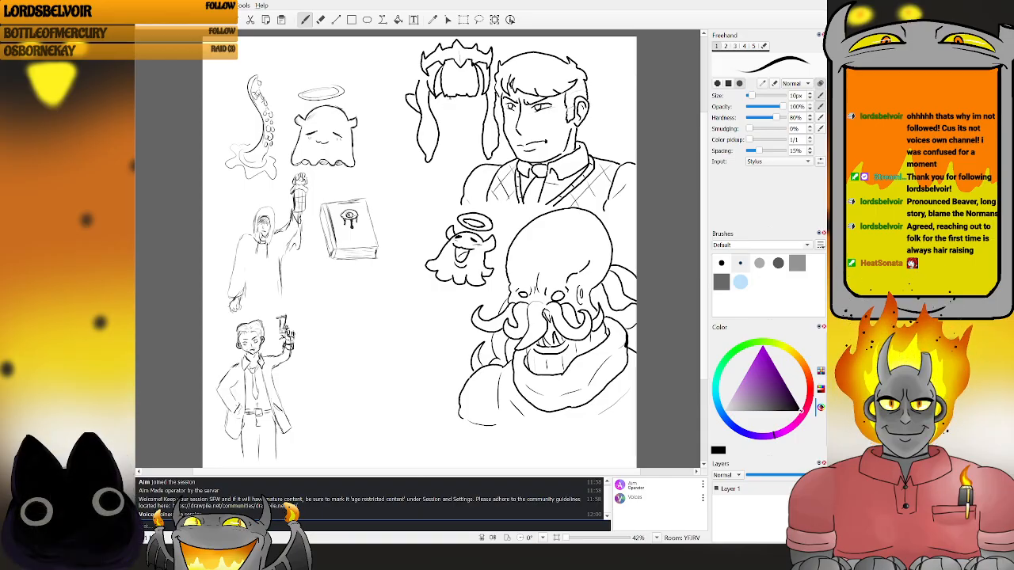
pyautogui.moveTo(449, 92); pyautogui.dragTo(450, 101)
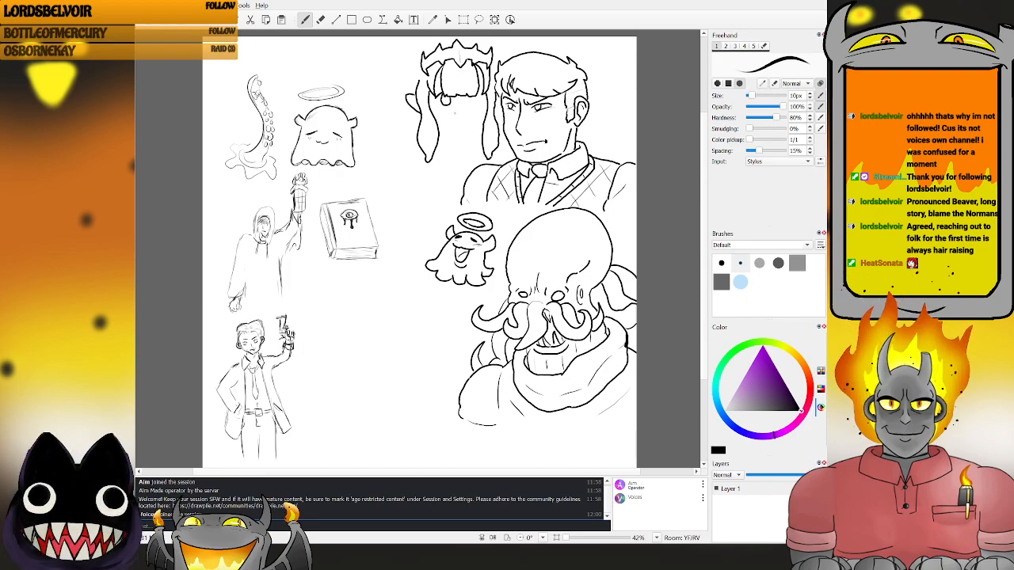
pyautogui.moveTo(452, 112); pyautogui.dragTo(469, 121)
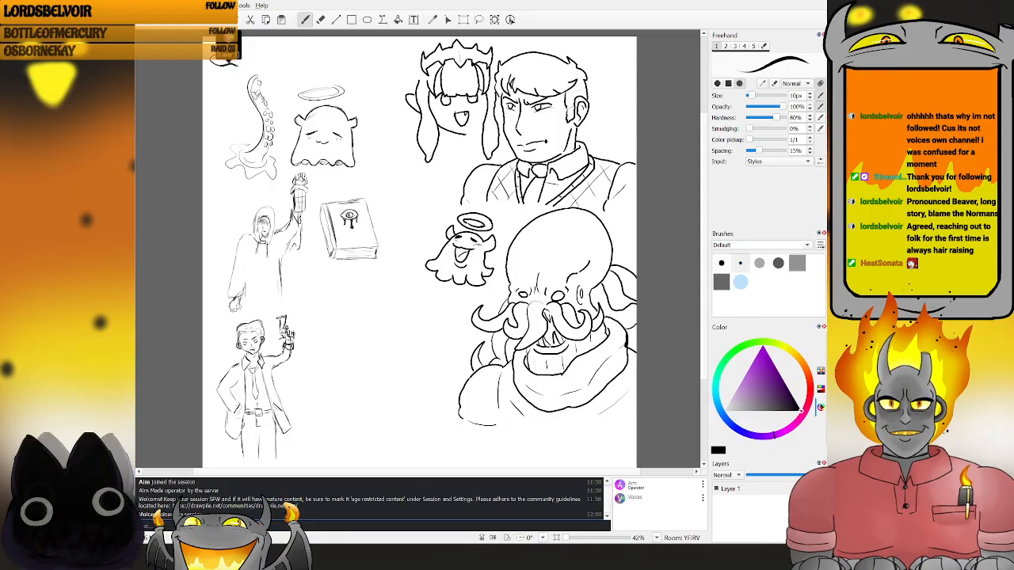
pyautogui.hotkey('ctrl', 'z')
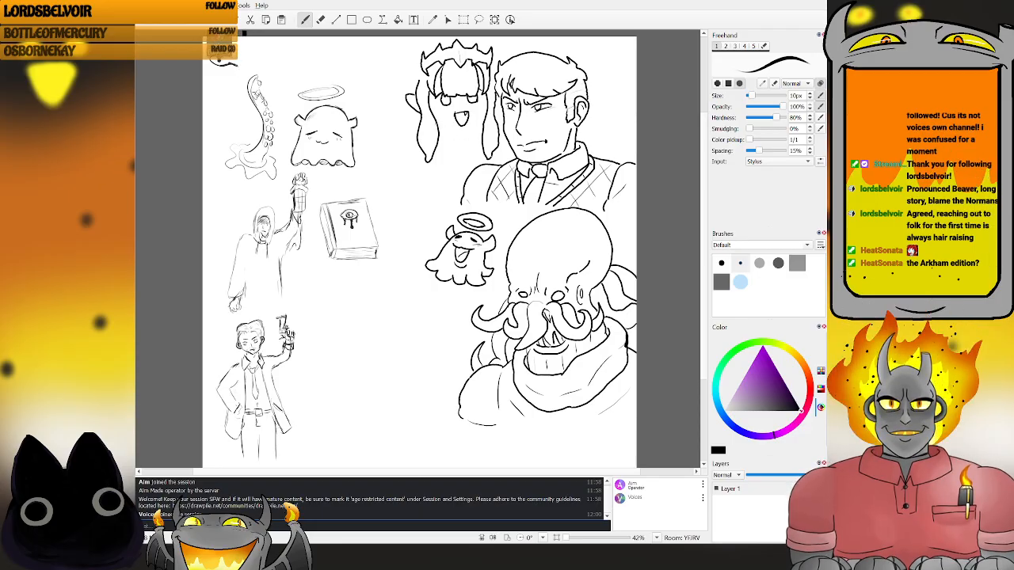
pyautogui.hotkey('ctrl', 'z')
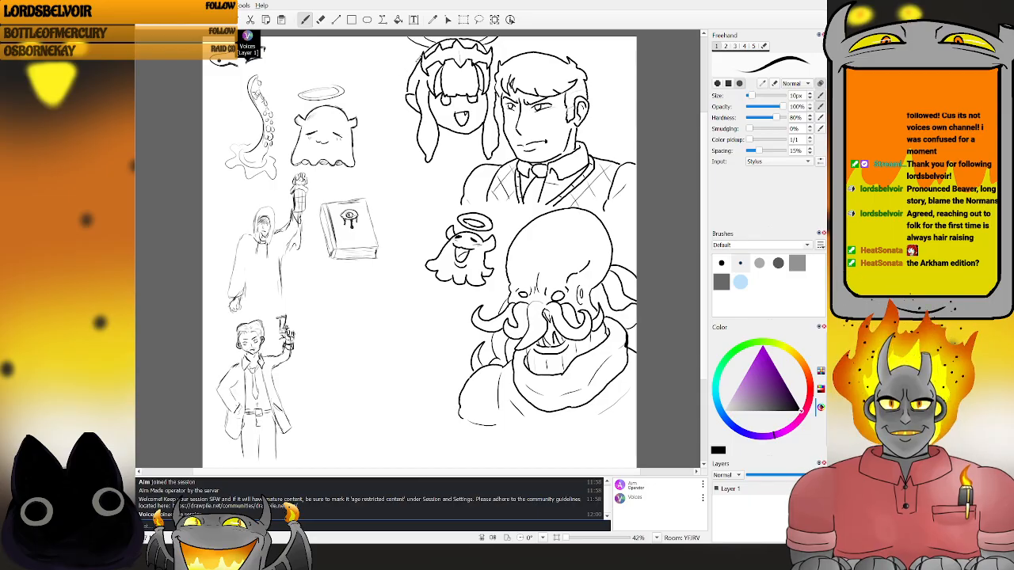
# - Draw the long outer hair line on the far side of the girl's head, running down past her face
pyautogui.moveTo(420, 62); pyautogui.dragTo(405, 158)
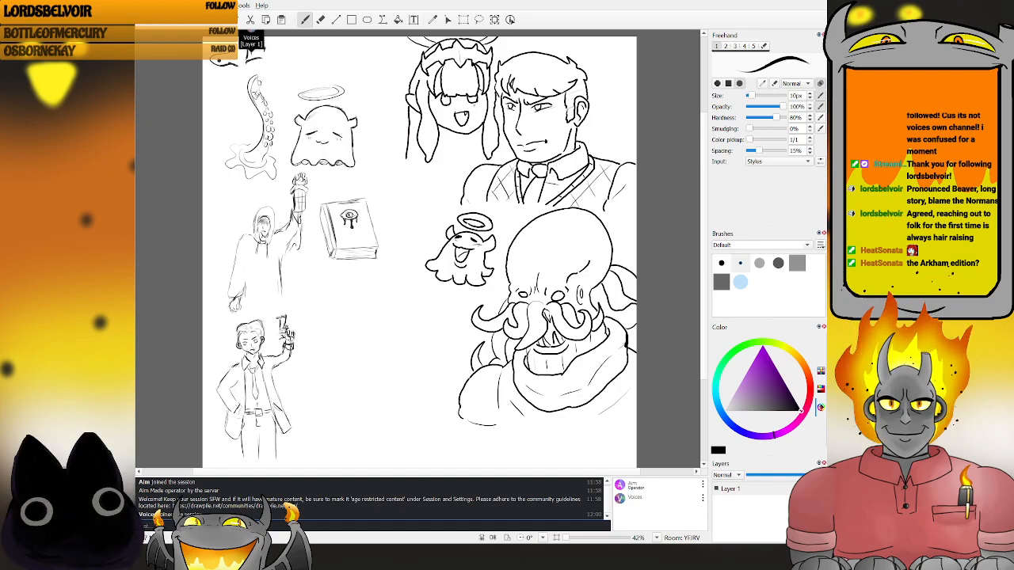
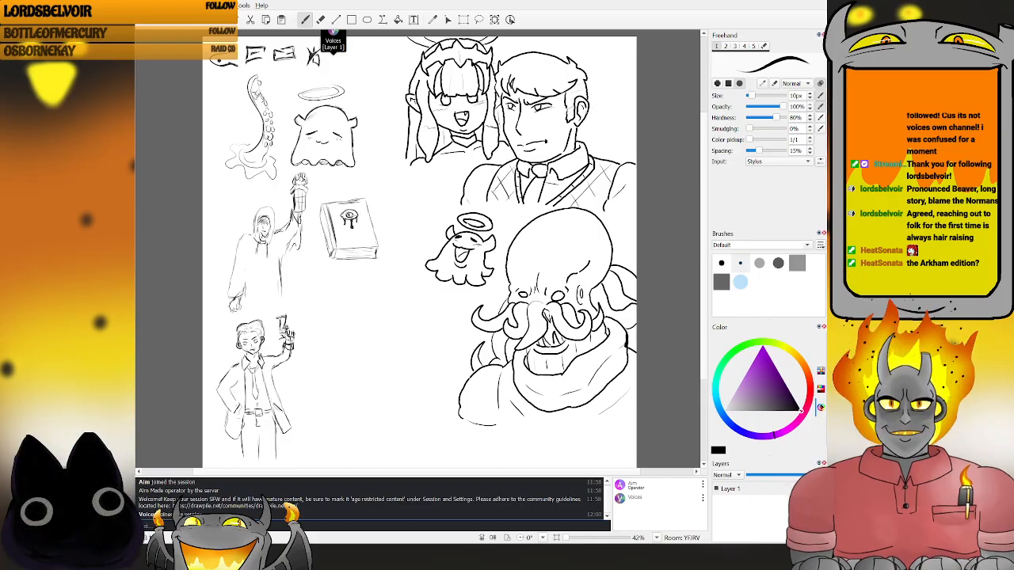
# - Draw a rounded ponytail behind the man's head, erasing the overlapping shoulder line and redoing the outline, and extend the girl's outer hair downwards
pyautogui.moveTo(588, 113)
pyautogui.mouseDown()
pyautogui.moveTo(618, 137)
pyautogui.moveTo(612, 160)
pyautogui.mouseUp()
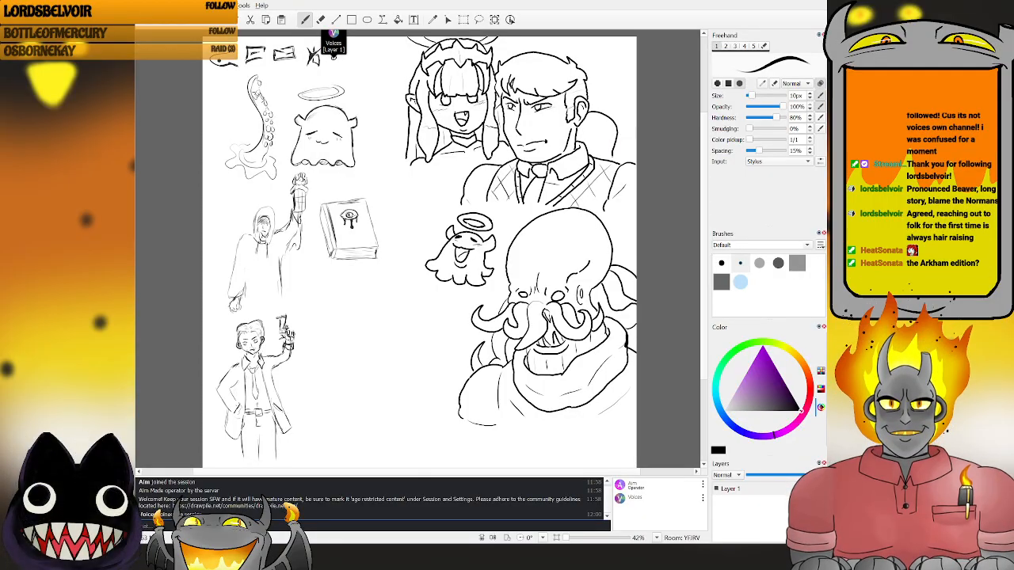
pyautogui.hotkey('ctrl', 'z')
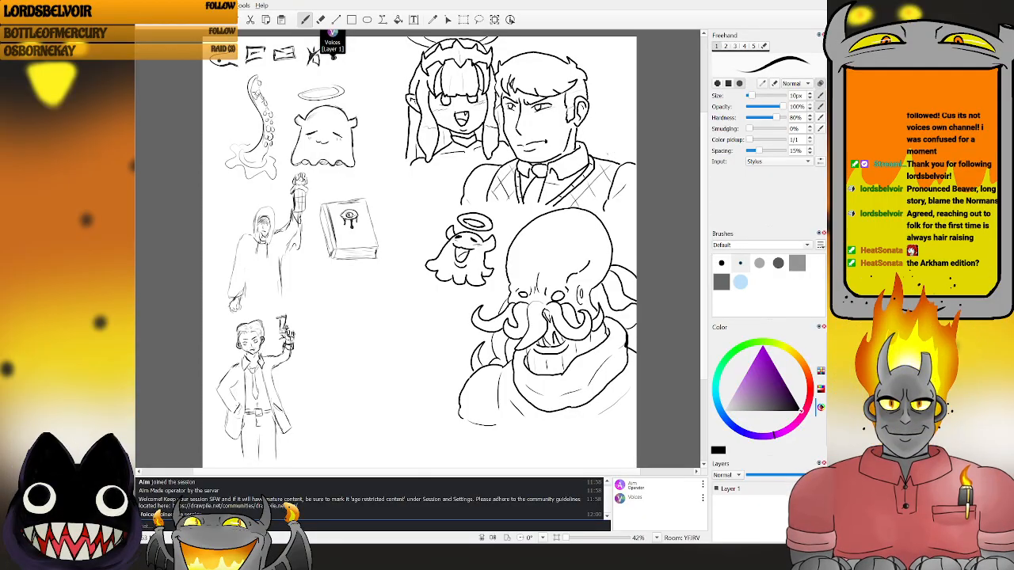
pyautogui.press('e')
pyautogui.moveTo(607, 157); pyautogui.dragTo(610, 160)
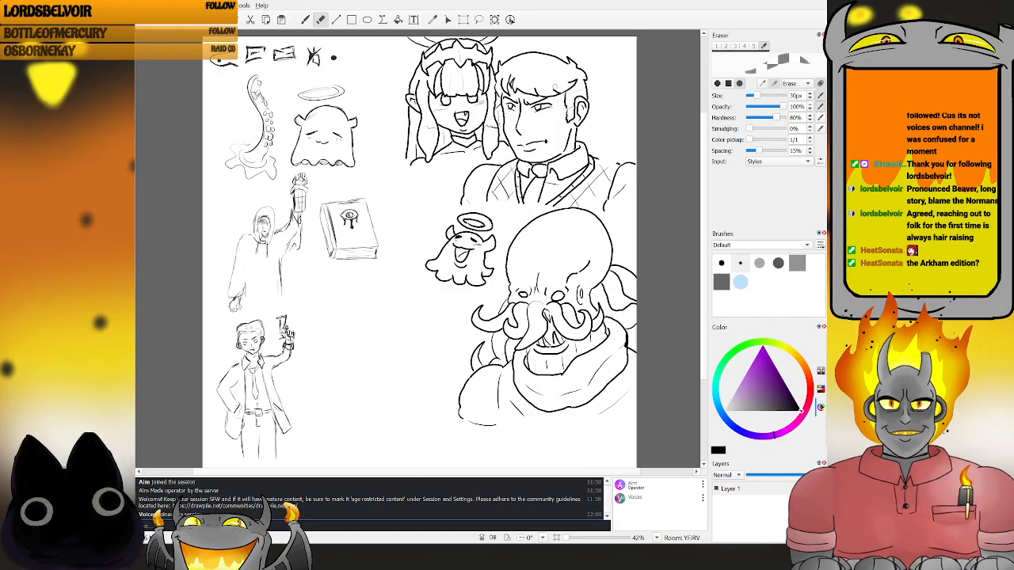
pyautogui.press('b')
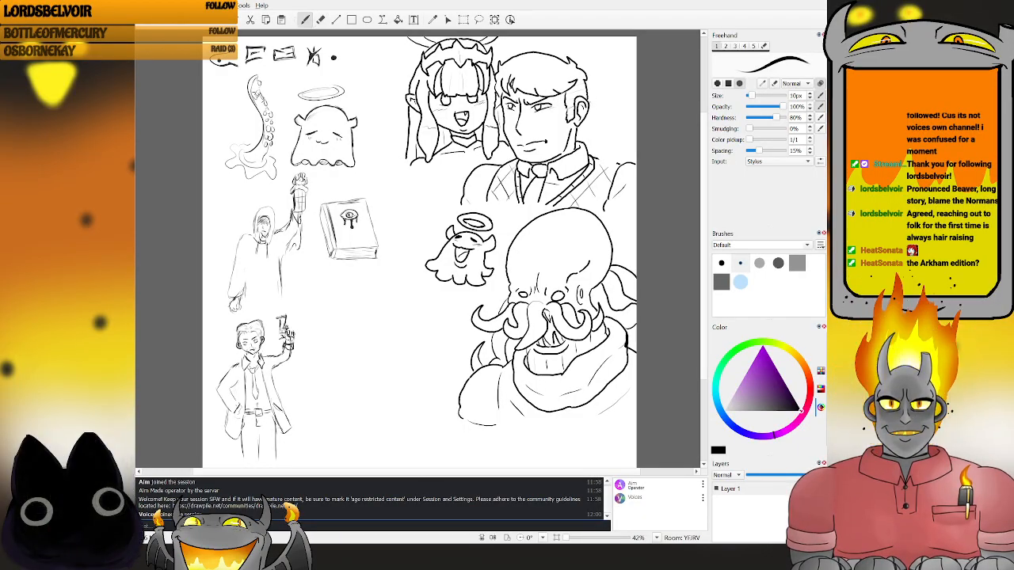
pyautogui.moveTo(595, 104); pyautogui.dragTo(611, 128)
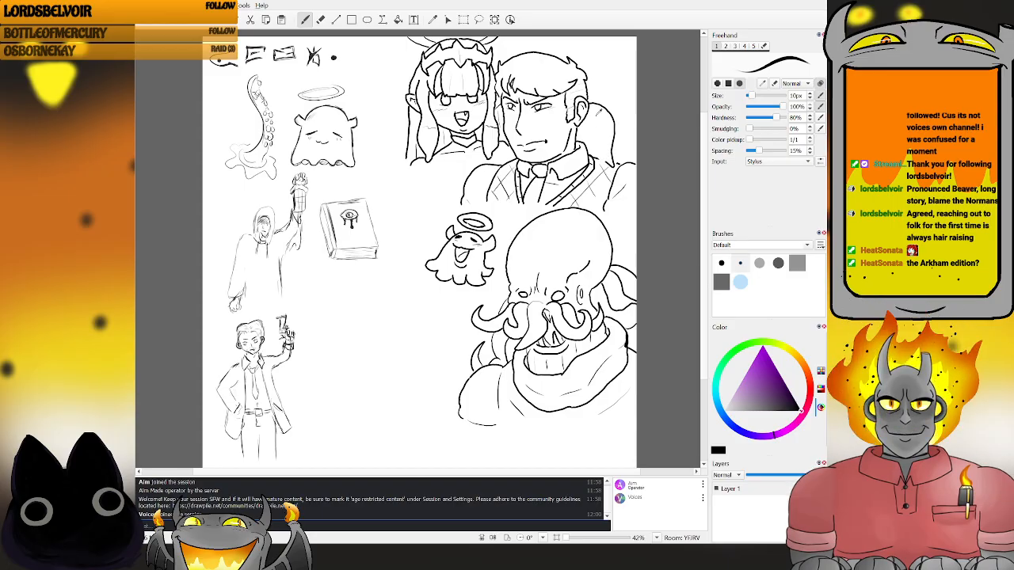
pyautogui.moveTo(587, 99); pyautogui.dragTo(624, 120)
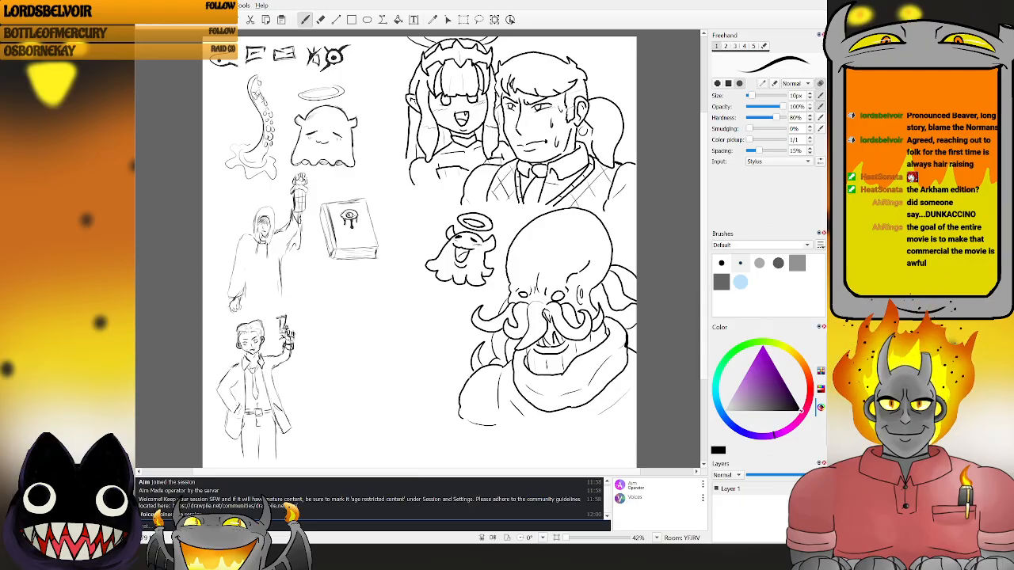
pyautogui.moveTo(405, 163); pyautogui.dragTo(401, 184)
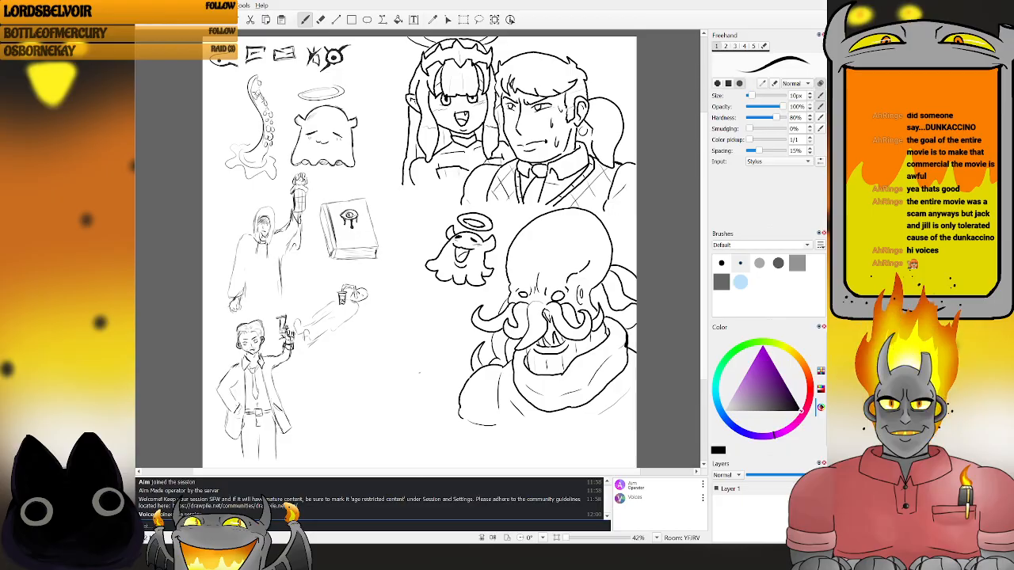
# - Draw a tall cylinder with a jagged, spiked top below the haloed ghost, undoing and redrawing its base and side lines
pyautogui.moveTo(417, 372); pyautogui.dragTo(453, 381)
pyautogui.hotkey('ctrl', 'z')
pyautogui.hotkey('ctrl', 'z')
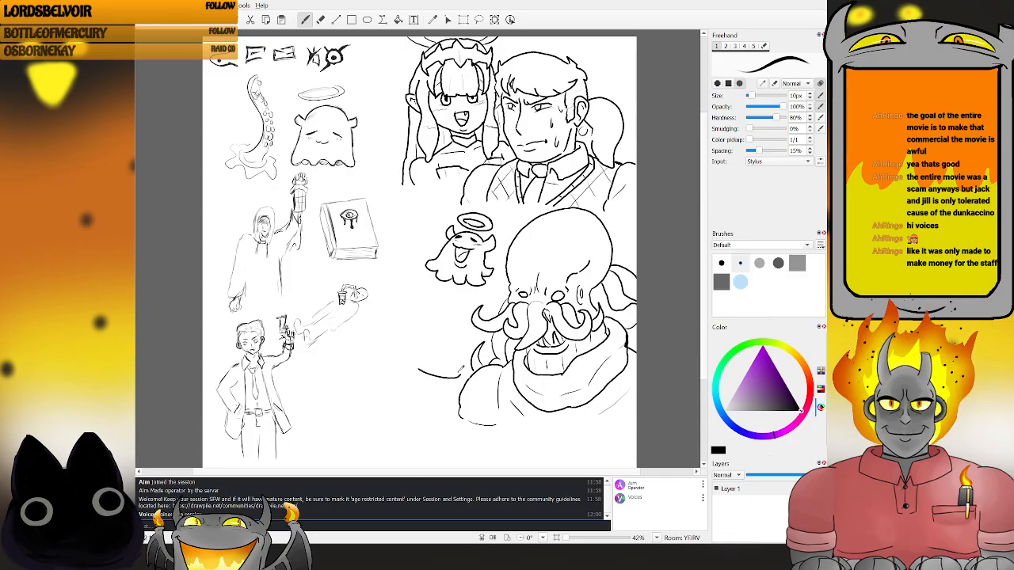
pyautogui.hotkey('ctrl', 'z')
pyautogui.moveTo(417, 365)
pyautogui.mouseDown()
pyautogui.moveTo(434, 375)
pyautogui.moveTo(461, 369)
pyautogui.moveTo(461, 318)
pyautogui.mouseUp()
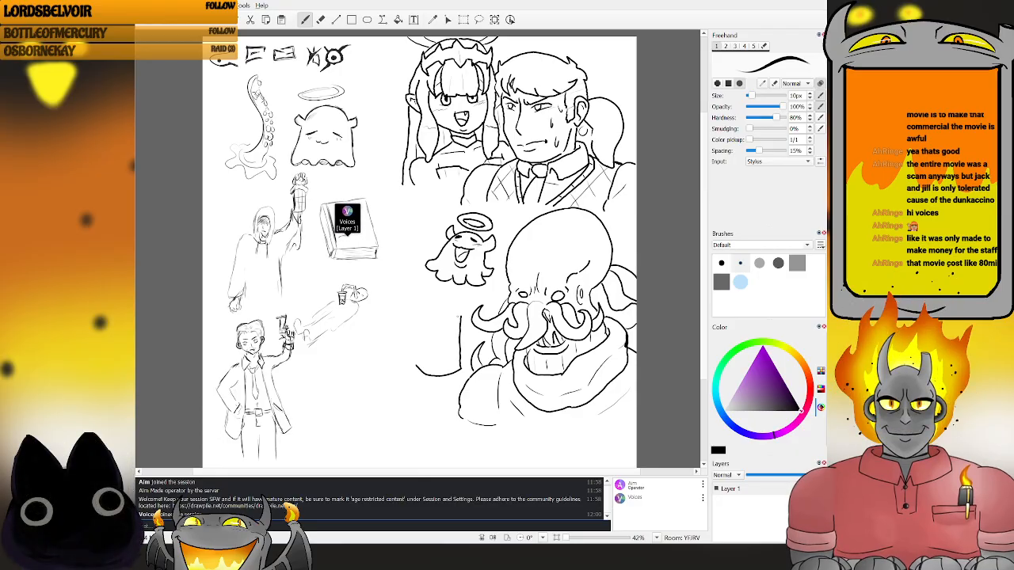
pyautogui.moveTo(459, 318)
pyautogui.mouseDown()
pyautogui.moveTo(419, 317)
pyautogui.moveTo(416, 370)
pyautogui.mouseUp()
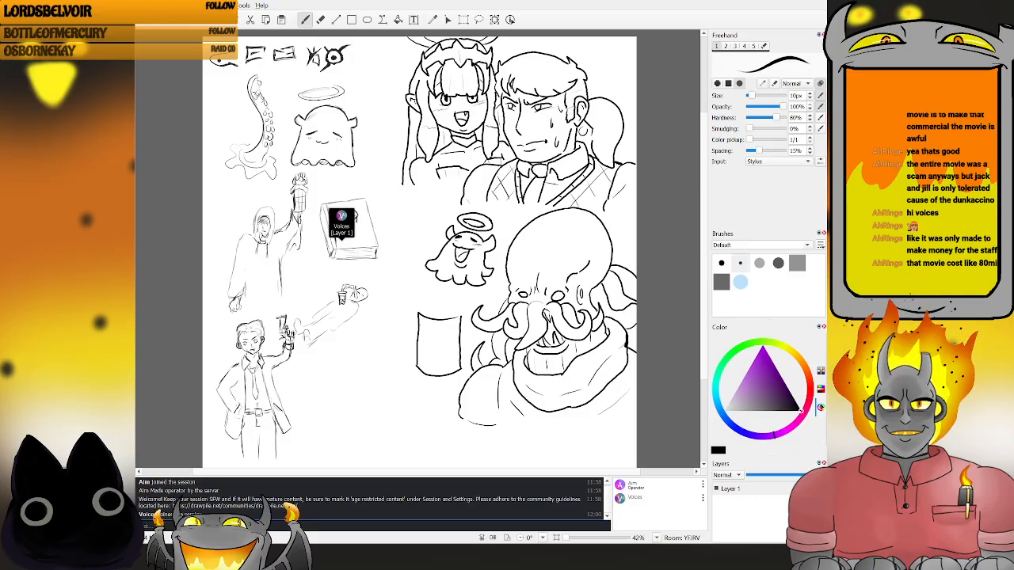
pyautogui.hotkey('ctrl', 'z')
pyautogui.moveTo(417, 314); pyautogui.dragTo(418, 364)
pyautogui.hotkey('ctrl', 'z')
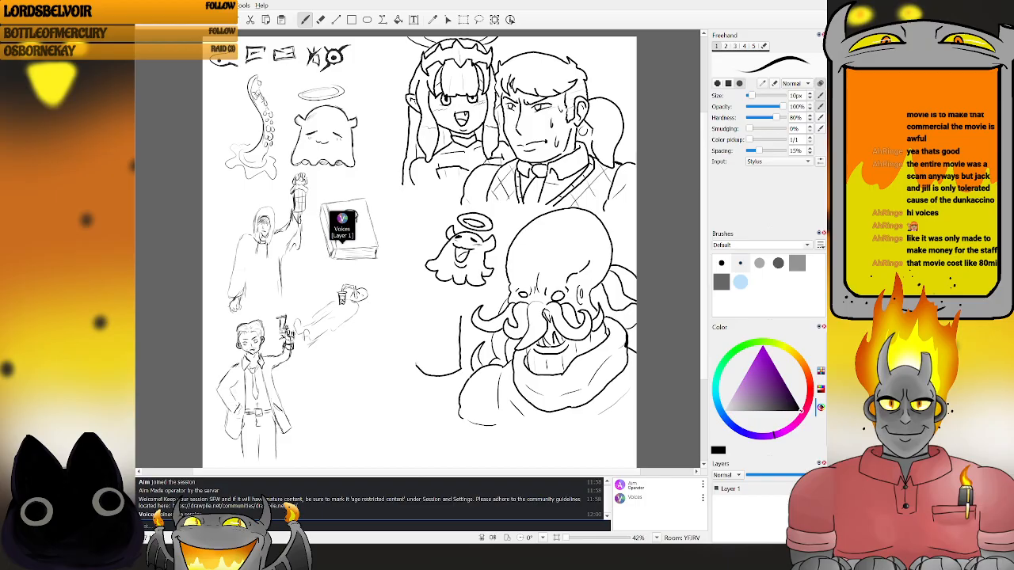
pyautogui.moveTo(422, 315); pyautogui.dragTo(416, 369)
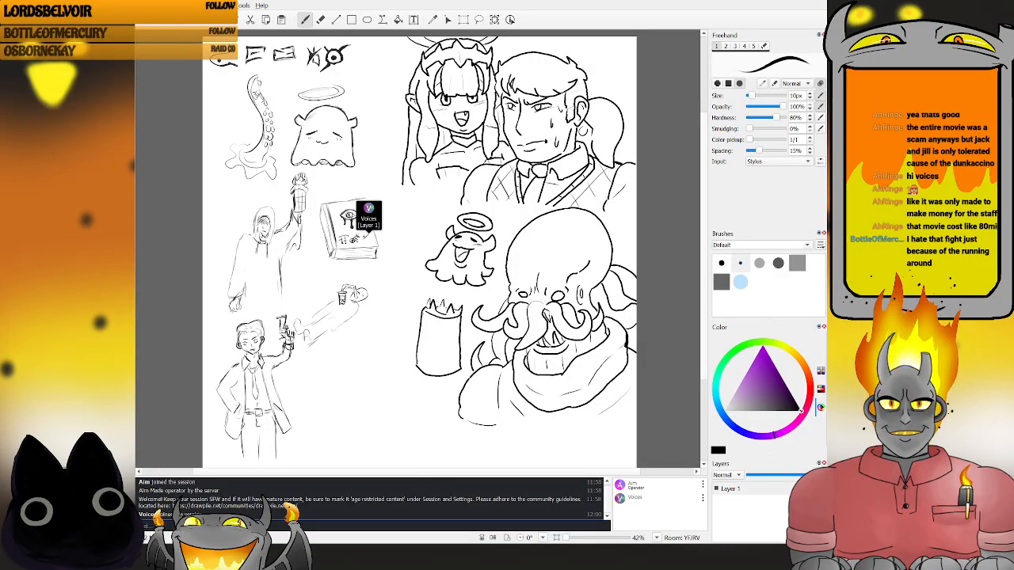
# - Add vertical slats and horizontal bands to the spiked cylinder and draw a jacket collar and shoulders beneath it, cleaning up with the eraser
pyautogui.press('z')
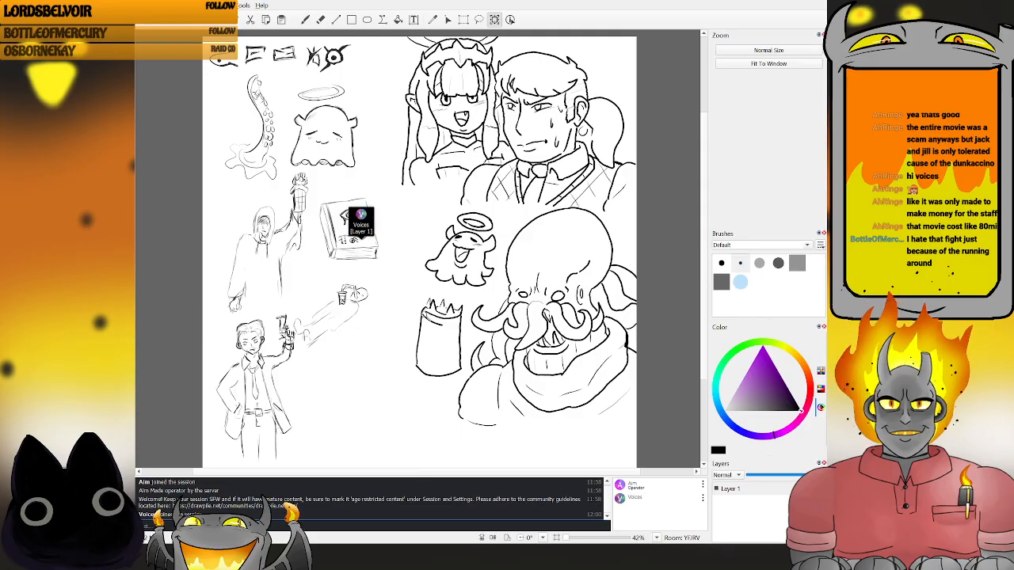
pyautogui.click(426, 318)
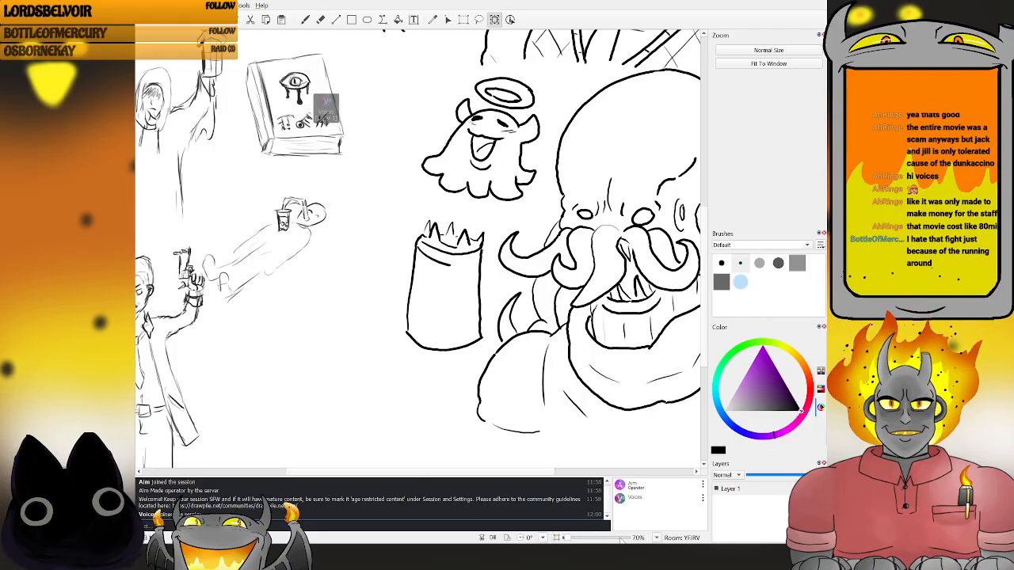
pyautogui.hotkey('ctrl', '-')
pyautogui.hotkey('ctrl', '-')
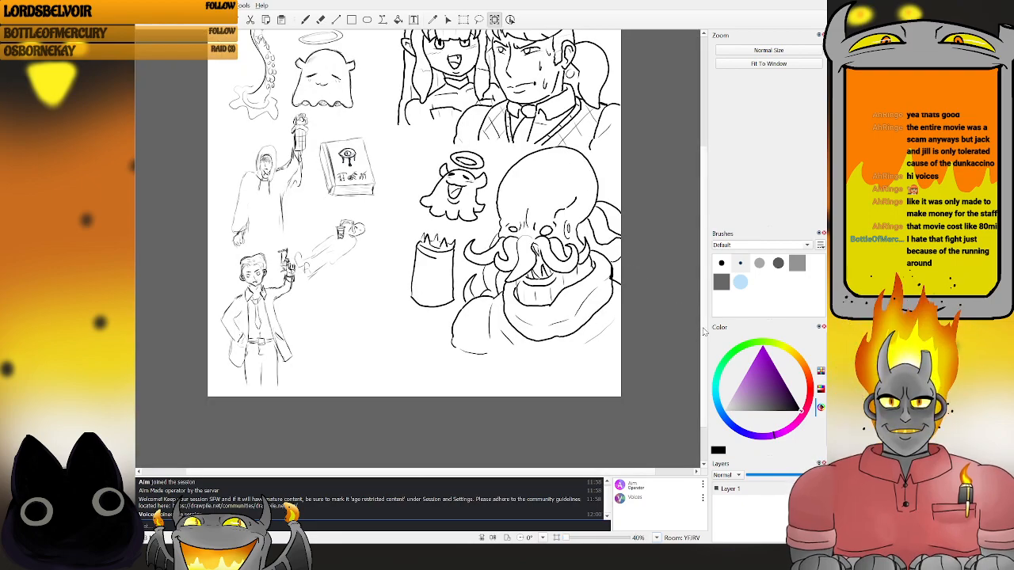
pyautogui.scroll(3, 706, 303)
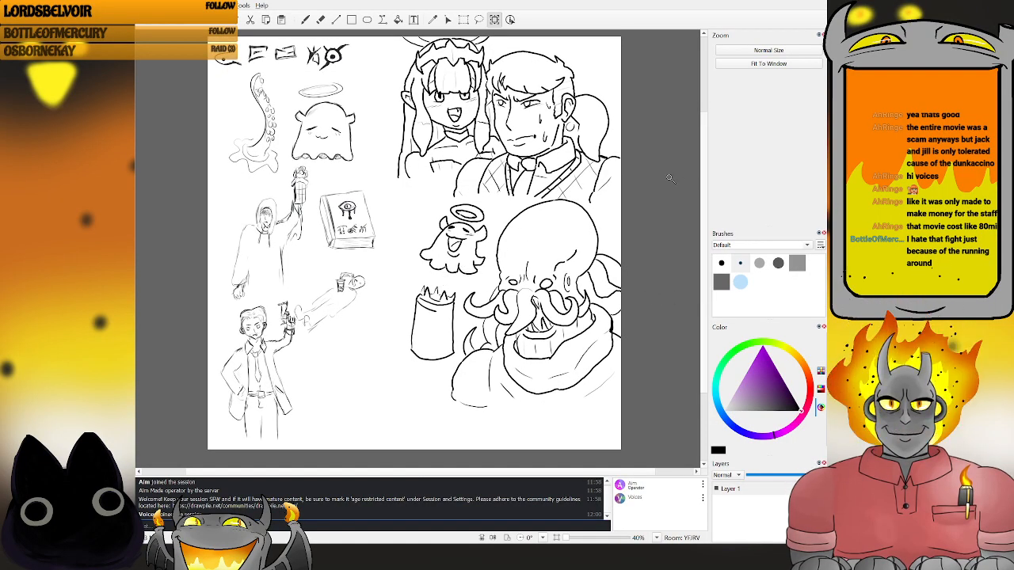
pyautogui.press('b')
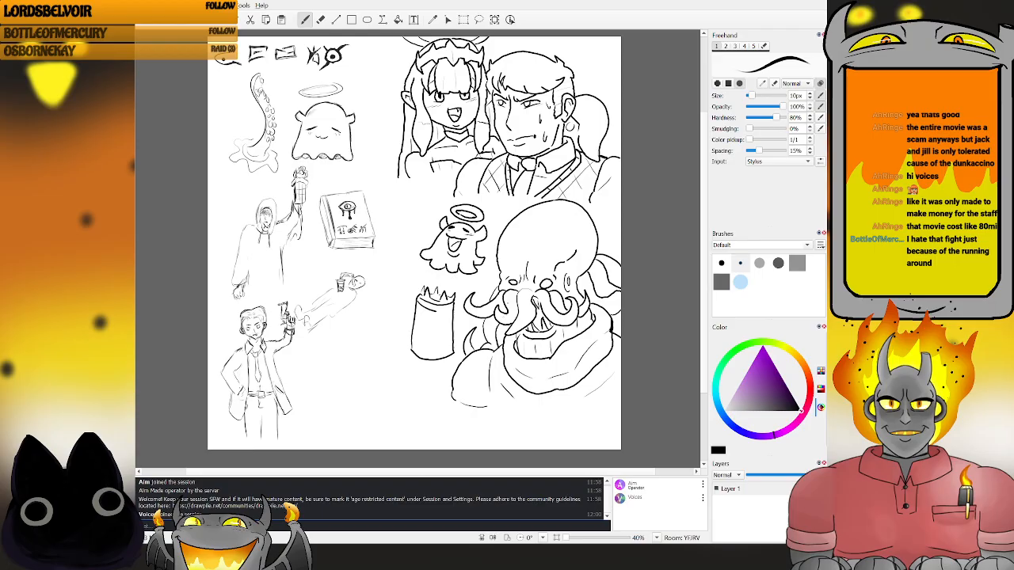
pyautogui.press('e')
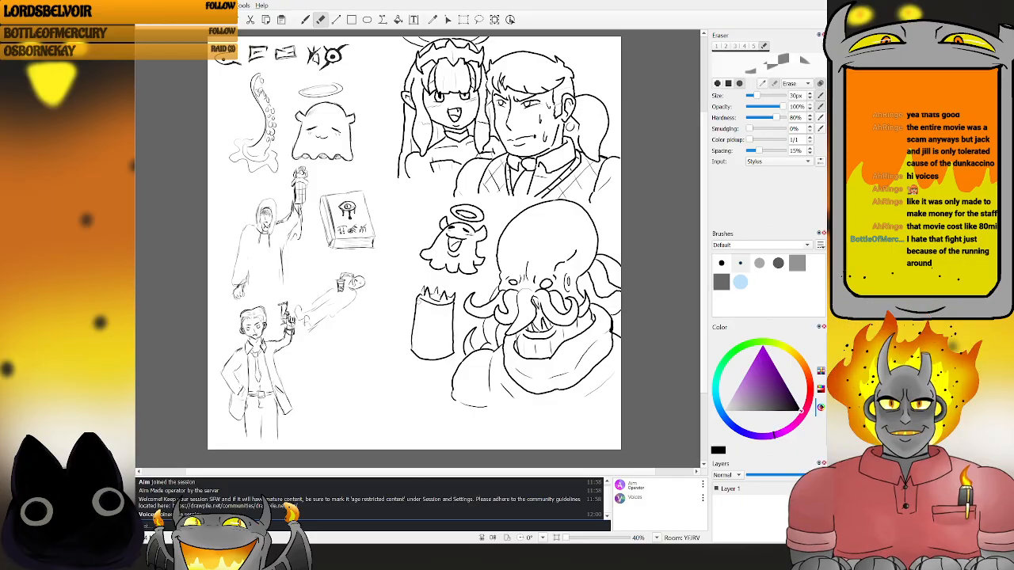
pyautogui.press('b')
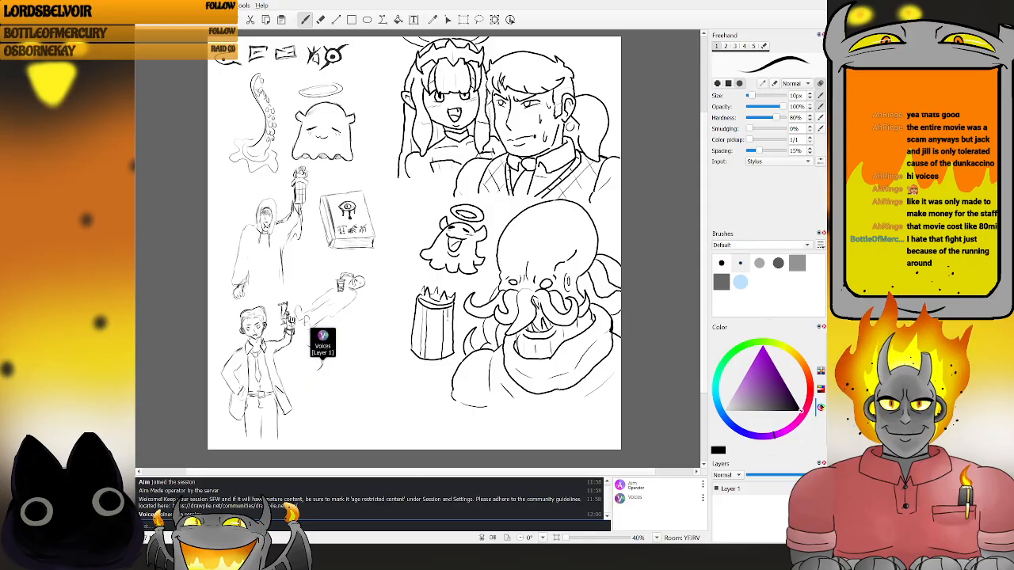
pyautogui.press('e')
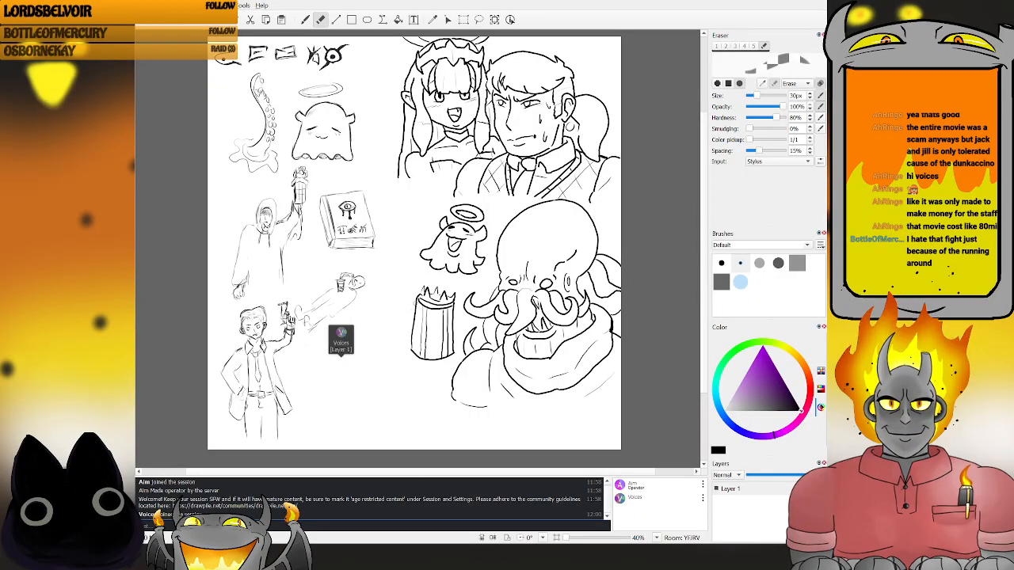
pyautogui.press('b')
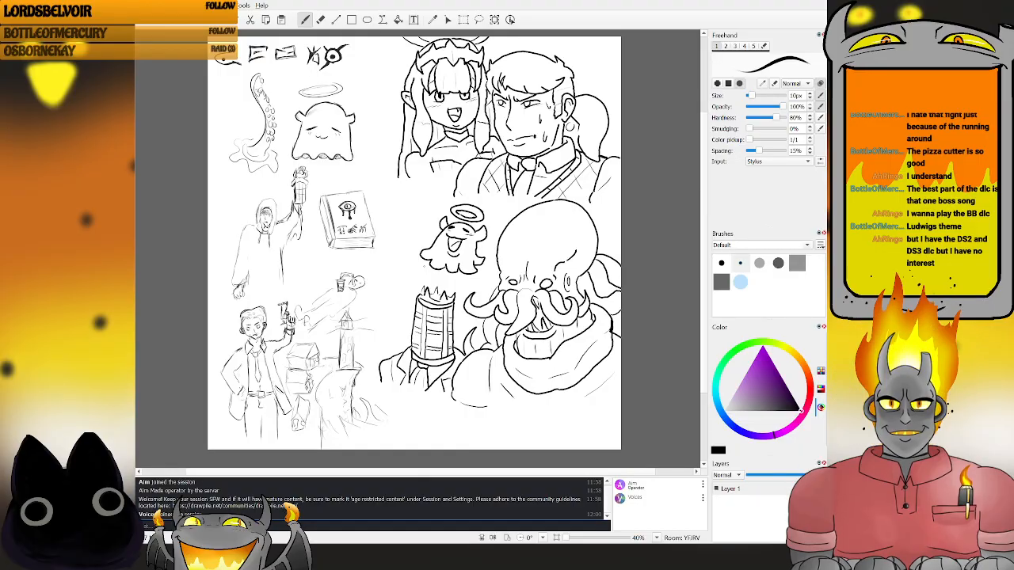
# - Draw a small round-headed figure with a visor below the octopus character, redo its side line, and add a wavy tail and ragged lower edge
pyautogui.moveTo(542, 402); pyautogui.dragTo(567, 404)
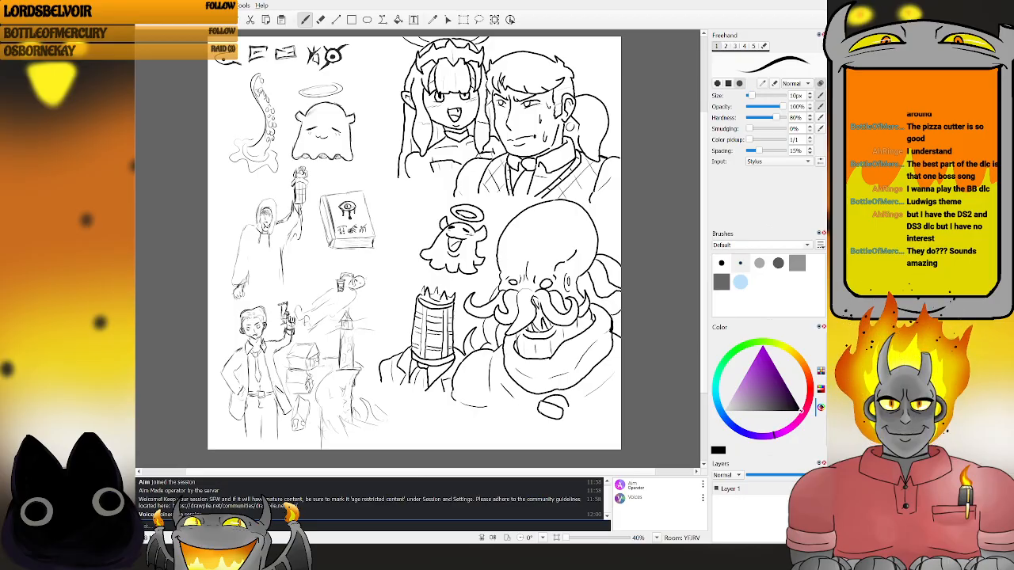
pyautogui.moveTo(538, 410); pyautogui.dragTo(535, 437)
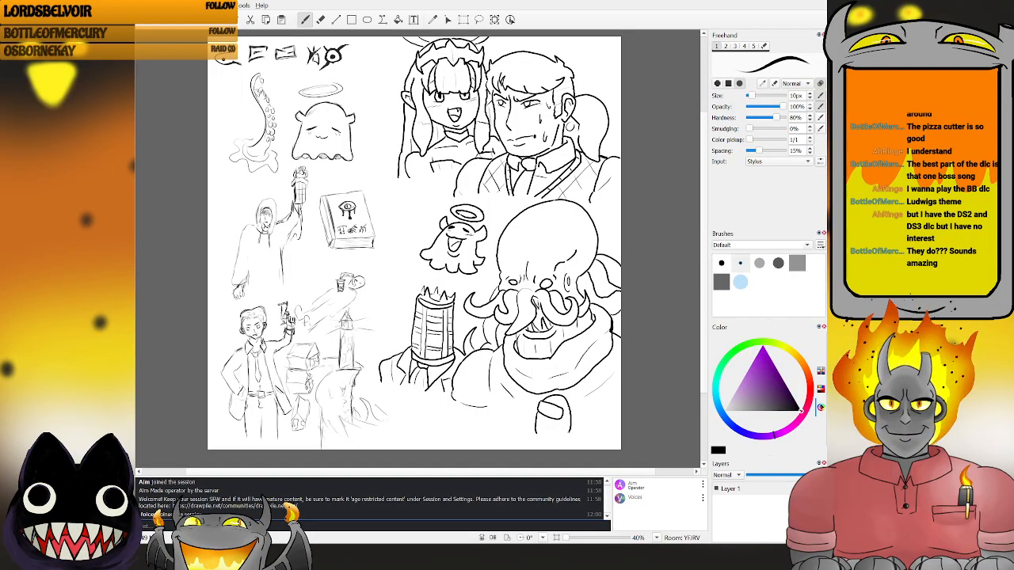
pyautogui.hotkey('ctrl', 'z')
pyautogui.press('e')
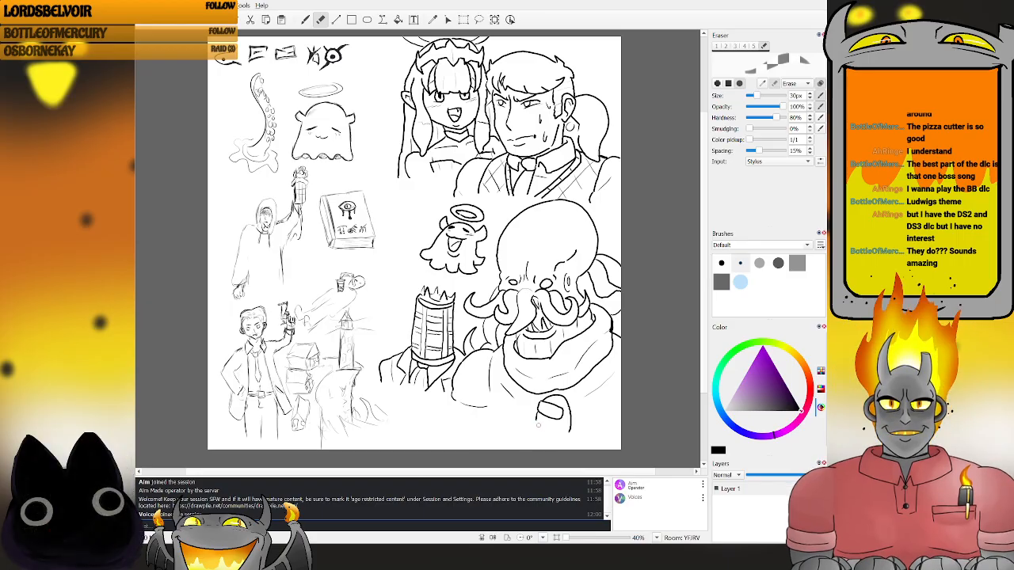
pyautogui.press('b')
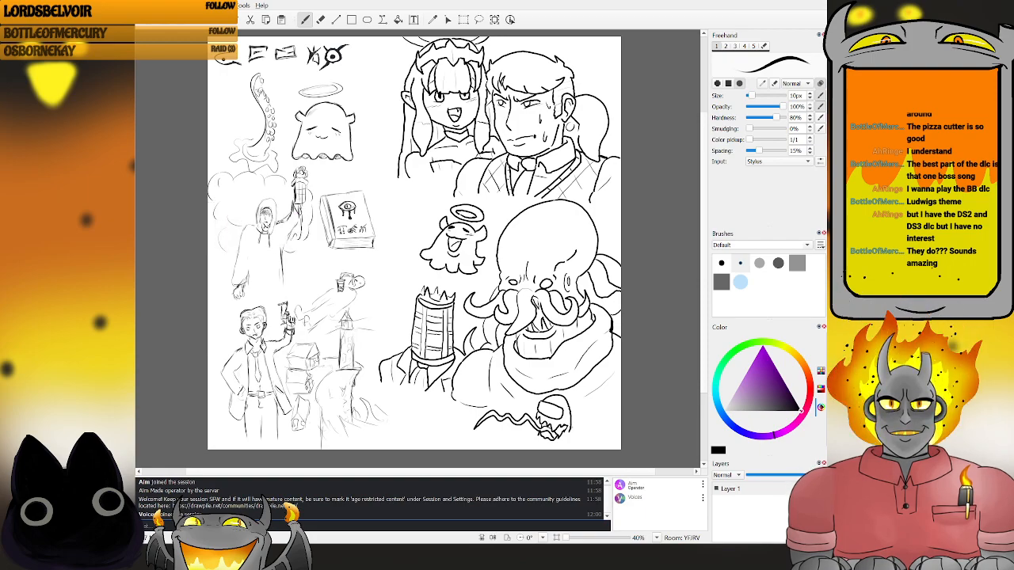
# - Erase stray lines along the small visored figure's lower edge and redraw its body down to the canvas edge
pyautogui.press('e')
pyautogui.moveTo(571, 430); pyautogui.dragTo(572, 426)
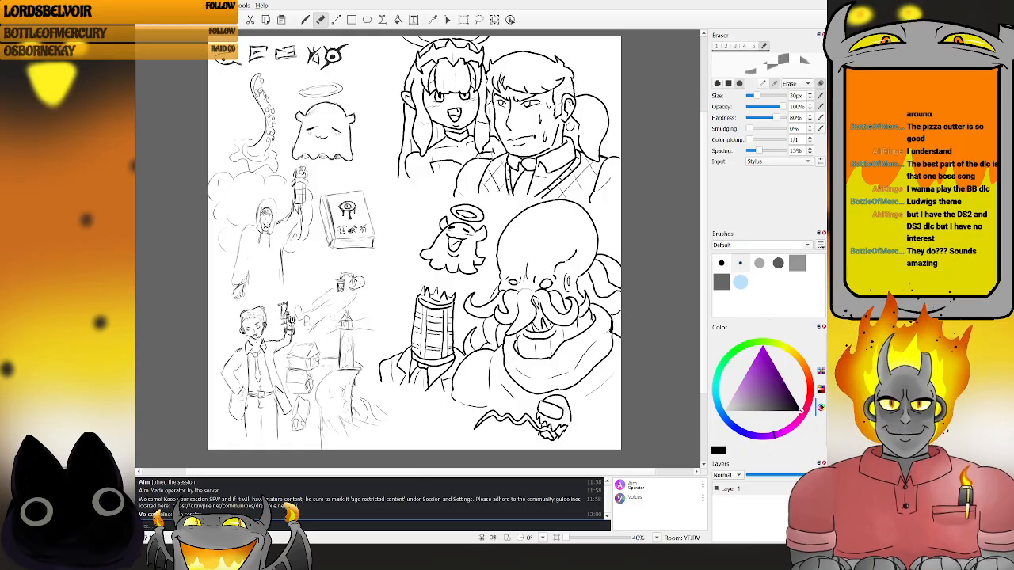
pyautogui.press('b')
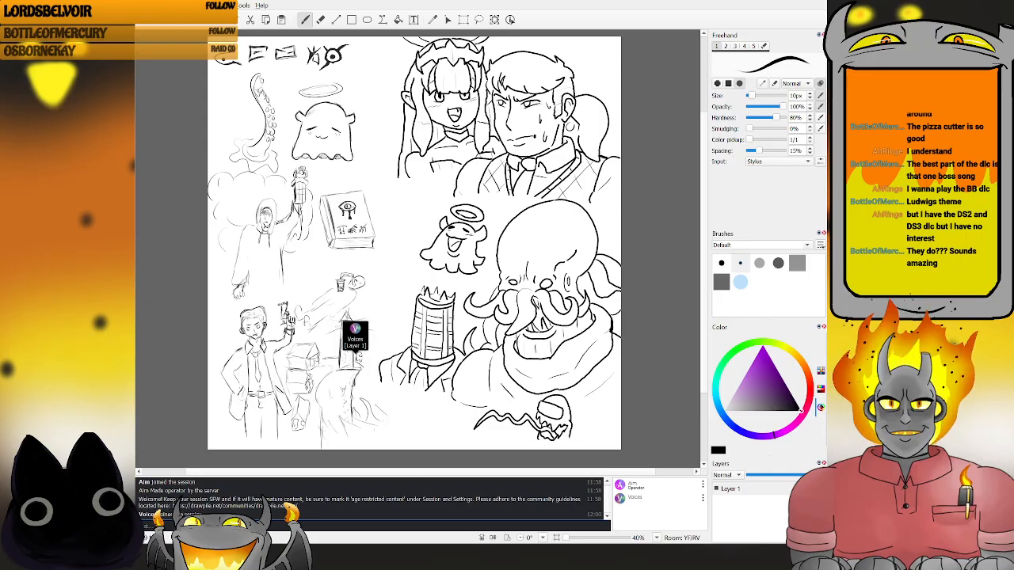
pyautogui.press('e')
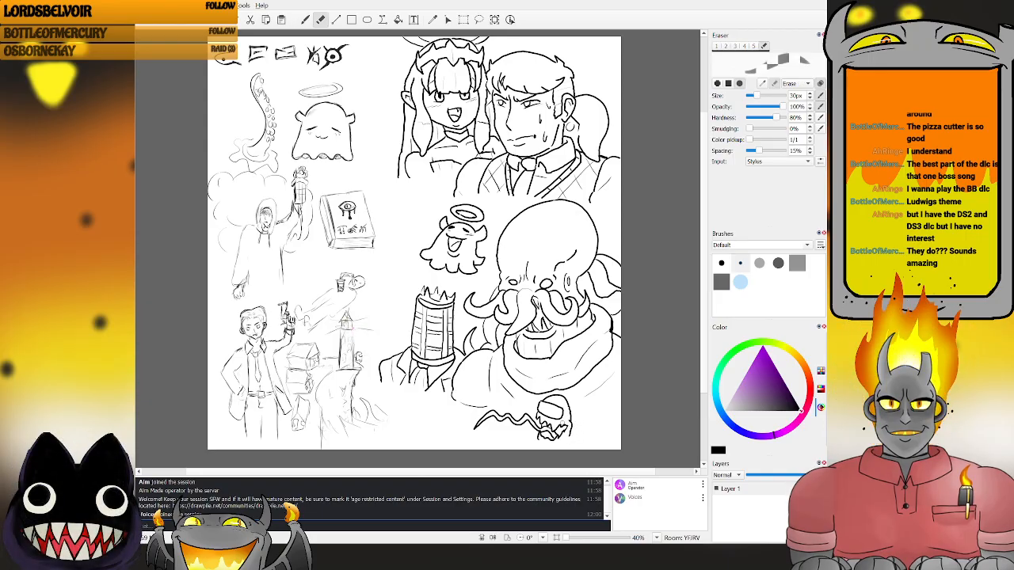
pyautogui.press('b')
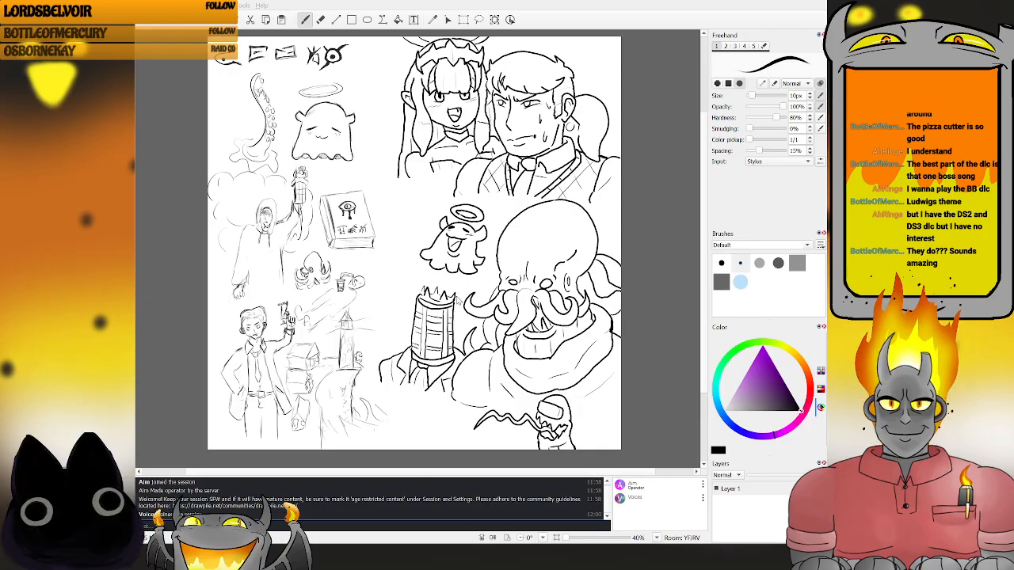
# - Add a second layer, hide Layer 1 with the existing sketches, and make Layer 2 the active layer
pyautogui.click(478, 251)
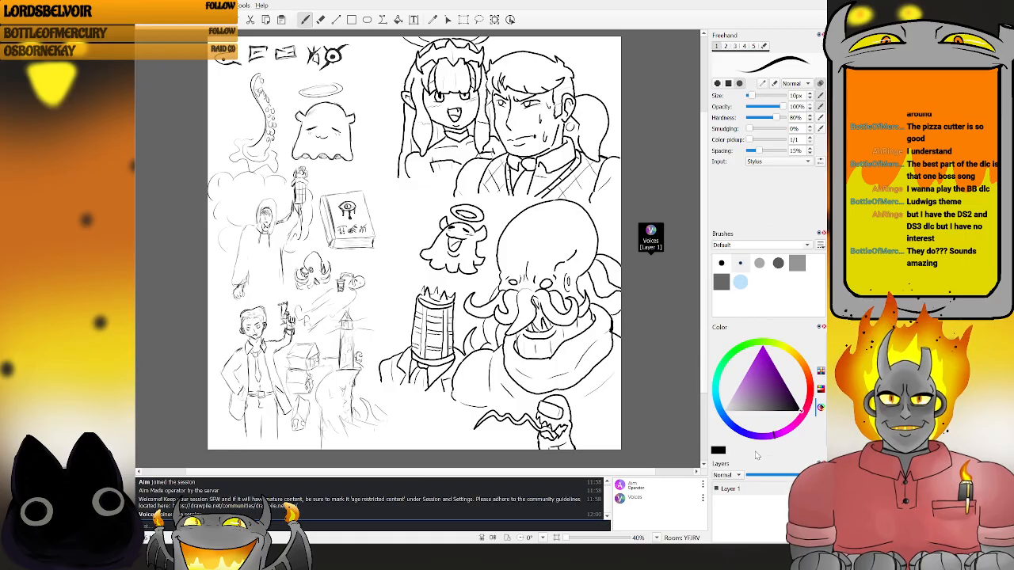
pyautogui.click(749, 495)
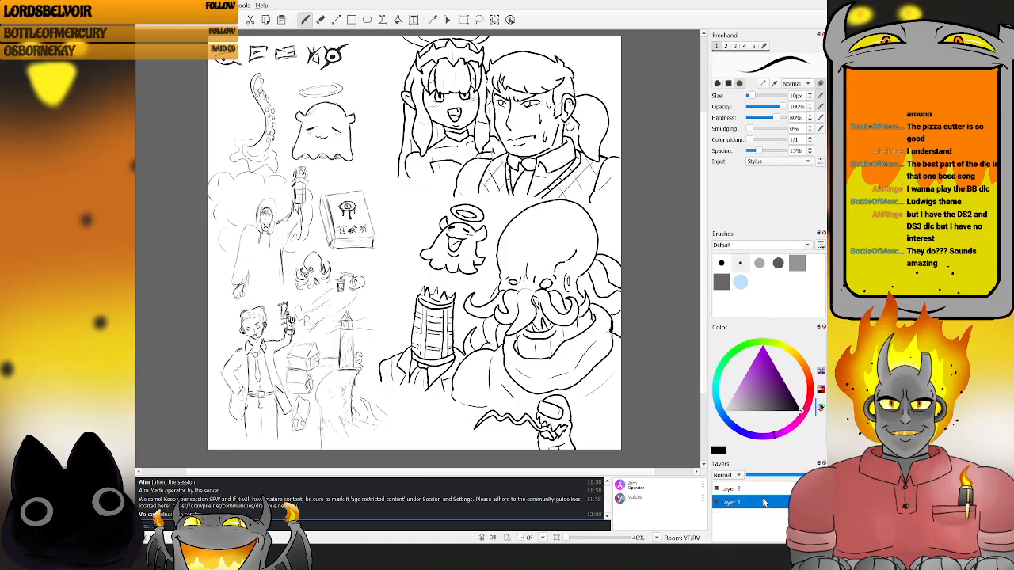
pyautogui.click(717, 503)
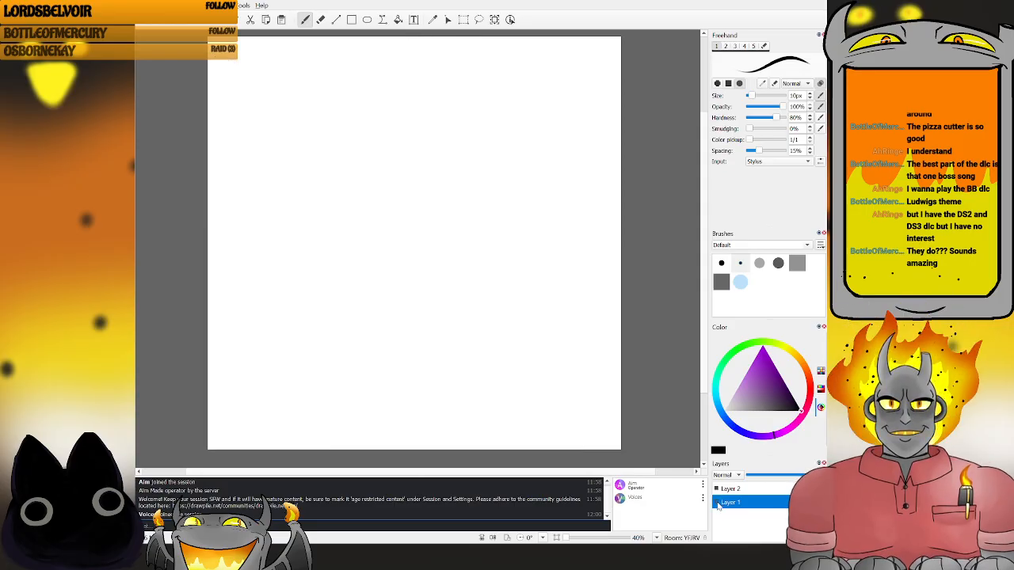
pyautogui.click(738, 489)
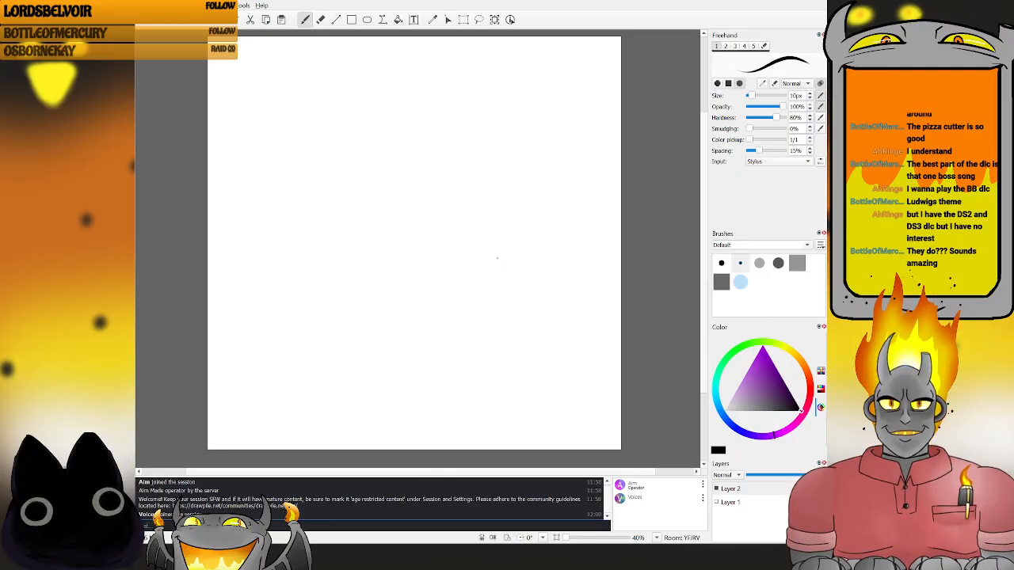
# - Draw a tilted skull on Layer 2 with a hollow nose, two eye sockets, an open toothed jaw and drips beneath it
pyautogui.moveTo(491, 260); pyautogui.dragTo(499, 247)
pyautogui.hotkey('ctrl', 'z')
pyautogui.hotkey('ctrl', 'z')
pyautogui.hotkey('ctrl', 'z')
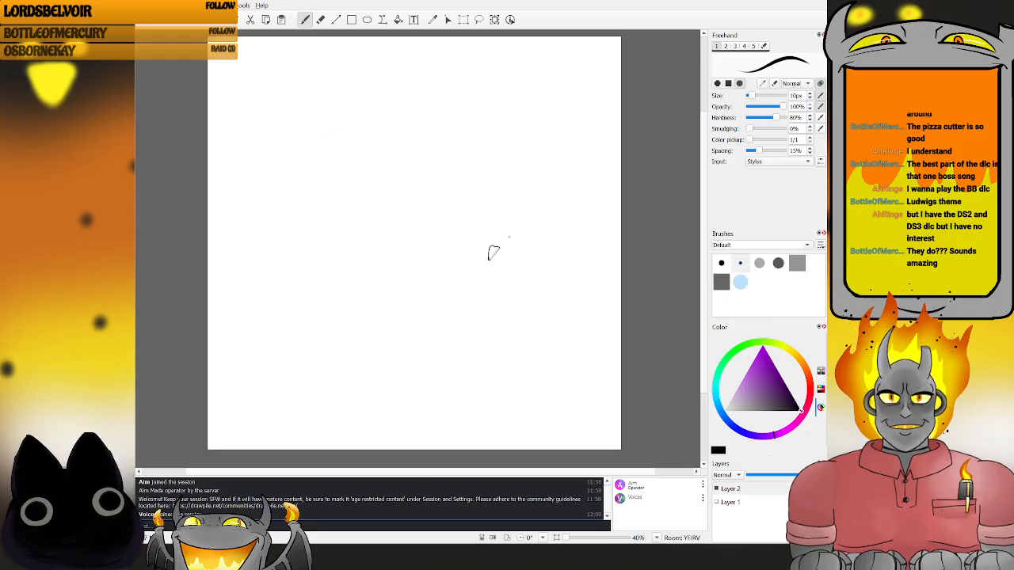
pyautogui.hotkey('alt', 'Tab')
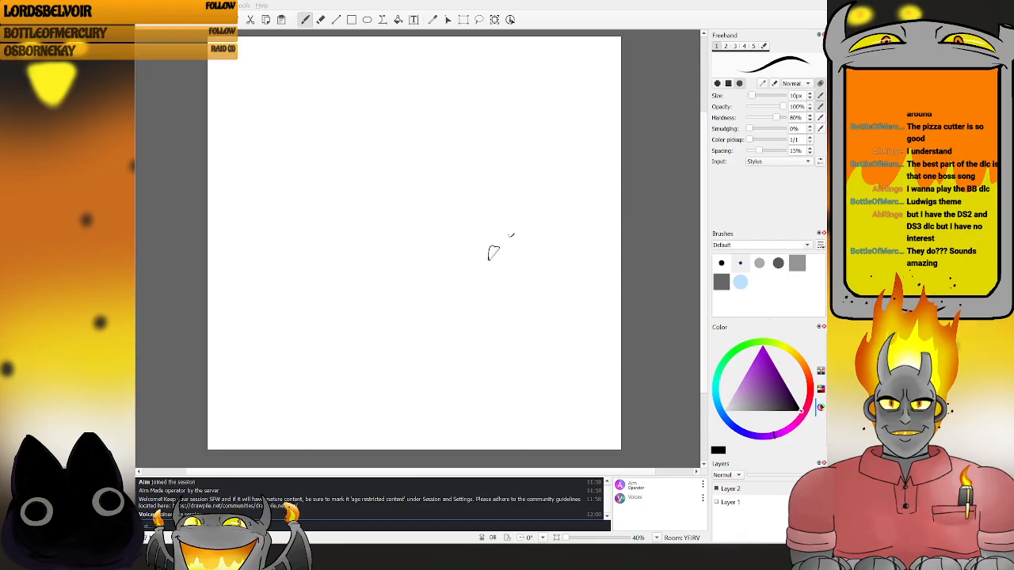
pyautogui.click(511, 214)
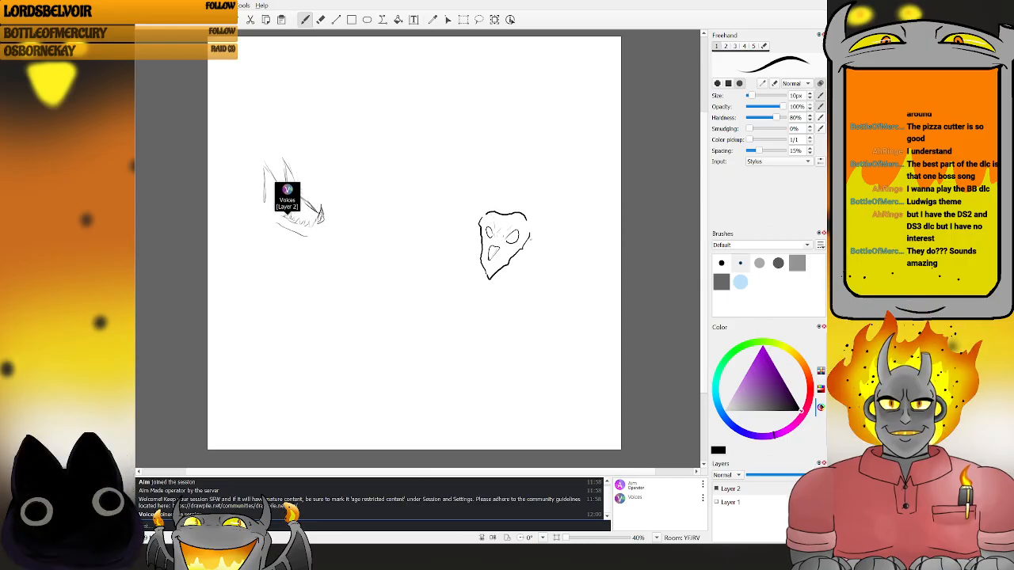
pyautogui.press('e')
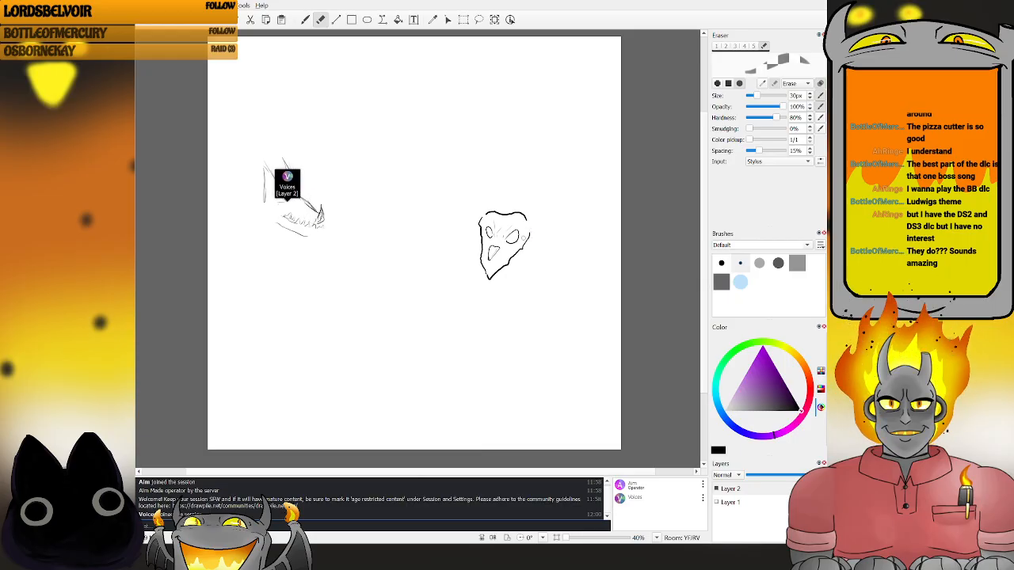
pyautogui.press('b')
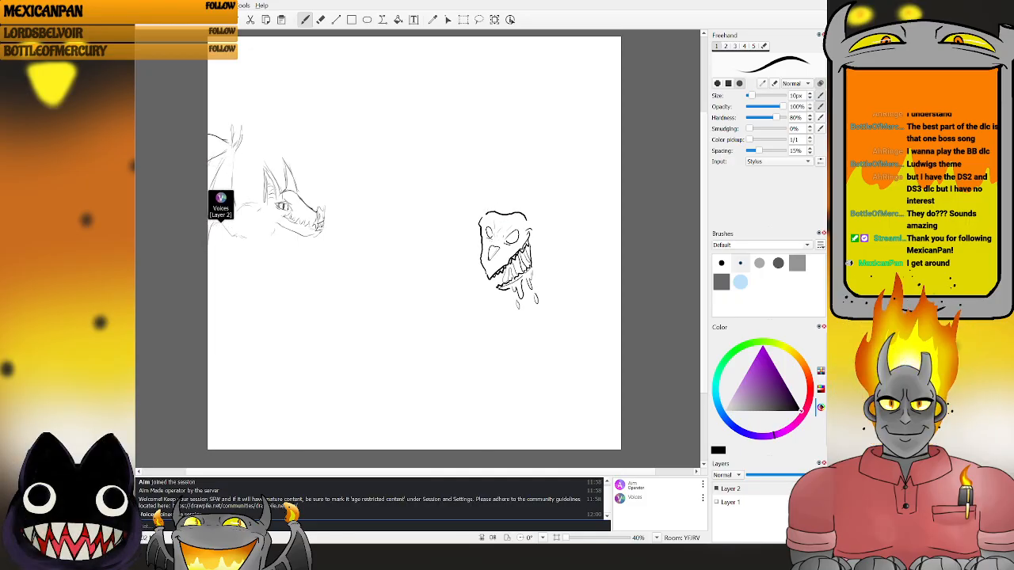
# - Draw two long horns on the skull, one curving up on each side with a pointed tip
pyautogui.moveTo(489, 211)
pyautogui.mouseDown()
pyautogui.moveTo(458, 198)
pyautogui.moveTo(459, 178)
pyautogui.moveTo(448, 200)
pyautogui.moveTo(475, 211)
pyautogui.mouseUp()
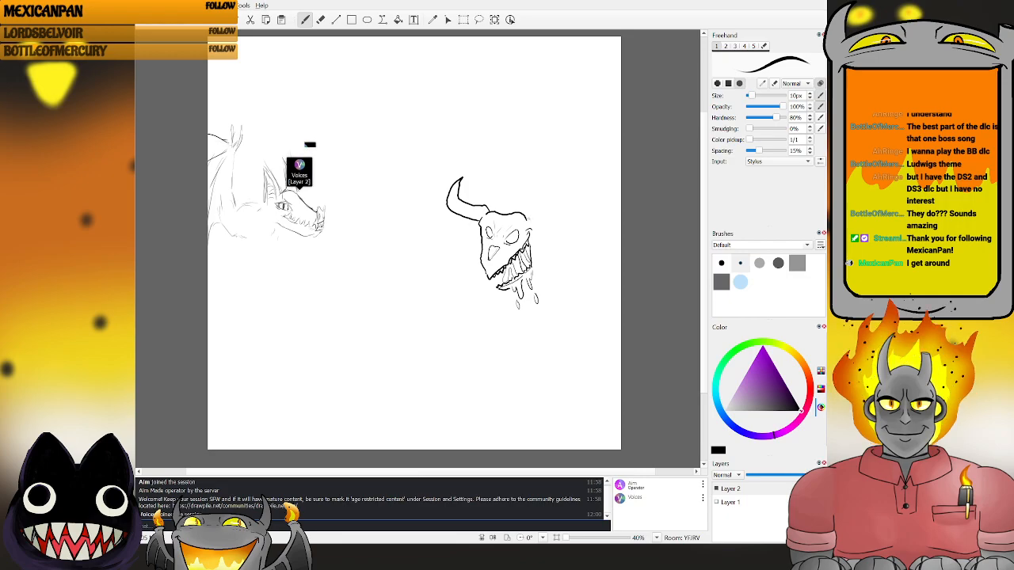
pyautogui.moveTo(526, 214)
pyautogui.mouseDown()
pyautogui.moveTo(571, 225)
pyautogui.moveTo(575, 209)
pyautogui.moveTo(566, 225)
pyautogui.mouseUp()
pyautogui.press('e')
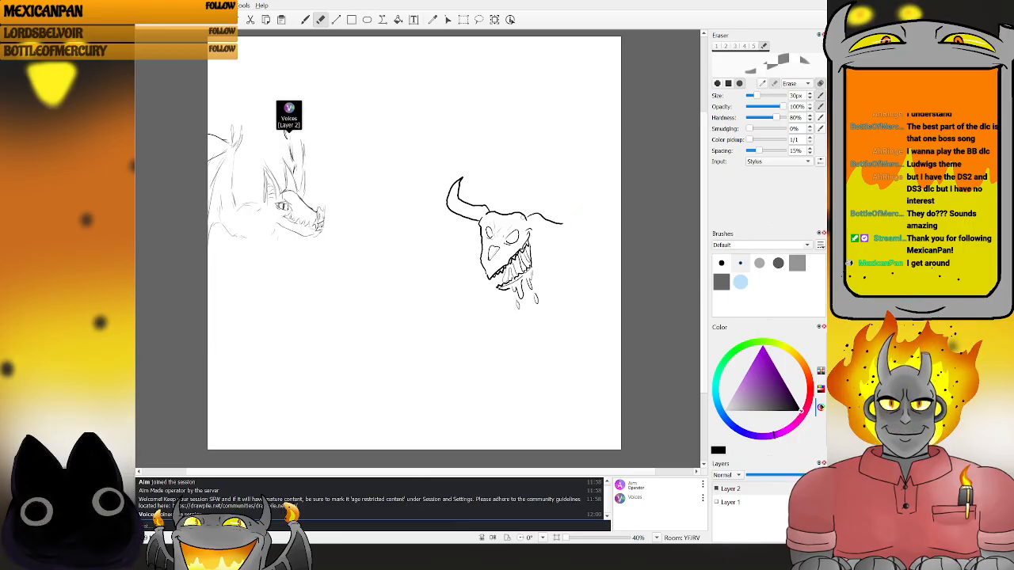
pyautogui.press('b')
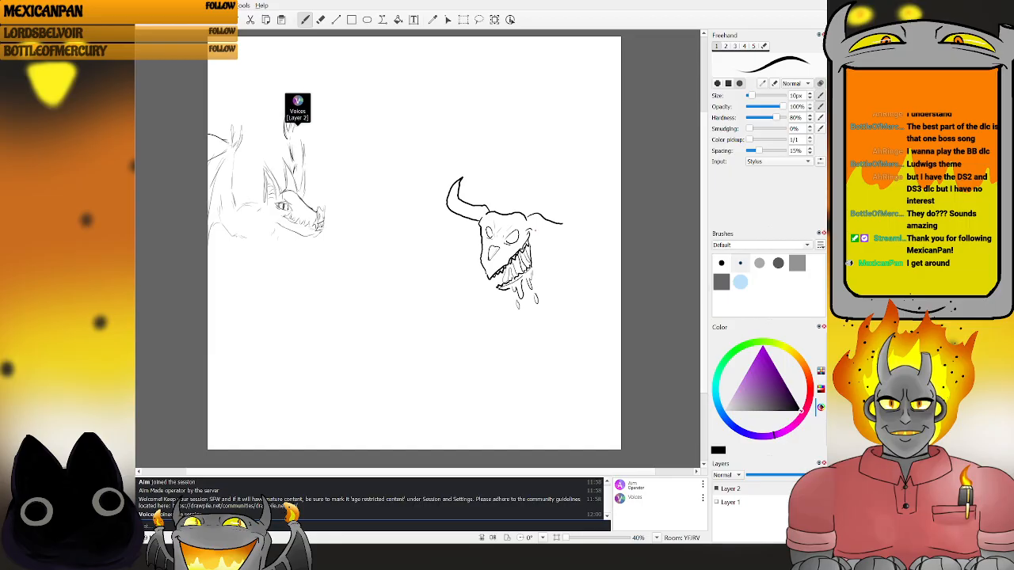
pyautogui.moveTo(534, 230); pyautogui.dragTo(550, 237)
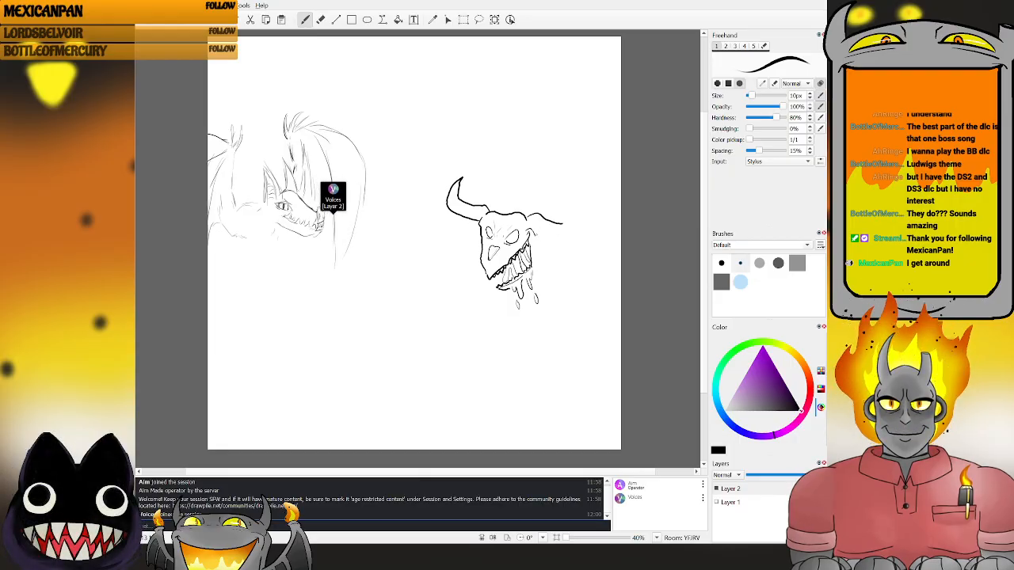
pyautogui.moveTo(533, 231)
pyautogui.mouseDown()
pyautogui.moveTo(582, 238)
pyautogui.moveTo(587, 204)
pyautogui.moveTo(578, 221)
pyautogui.moveTo(562, 223)
pyautogui.mouseUp()
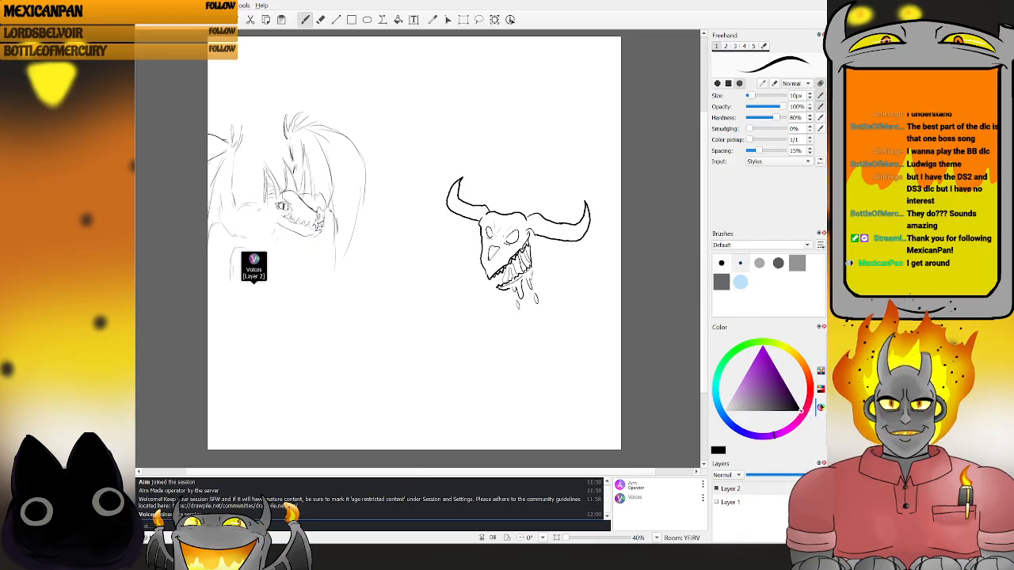
# - Erase and redraw the inner edge of the skull's right horn, and trim the line near its tip
pyautogui.press('e')
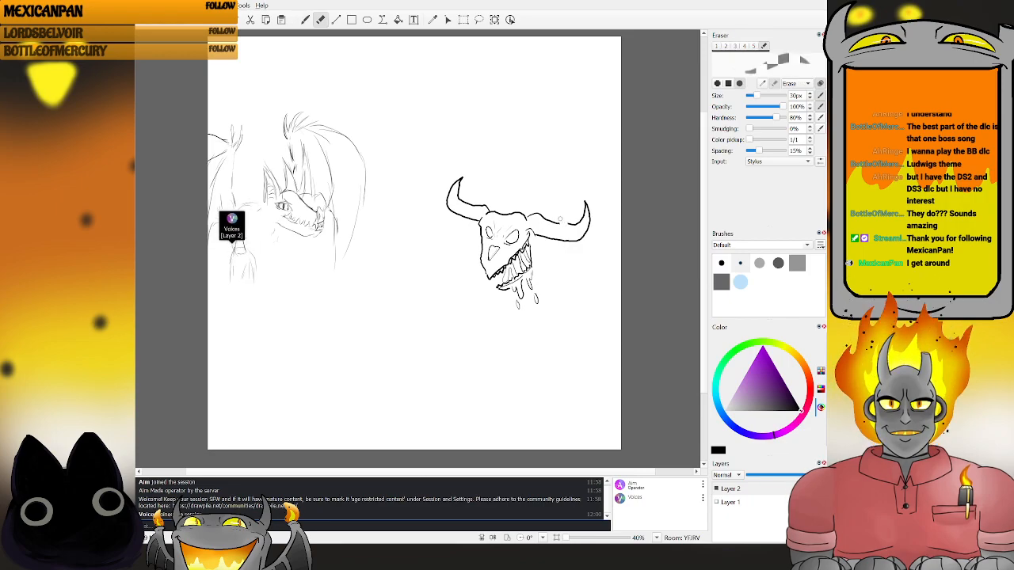
pyautogui.moveTo(565, 221); pyautogui.dragTo(583, 205)
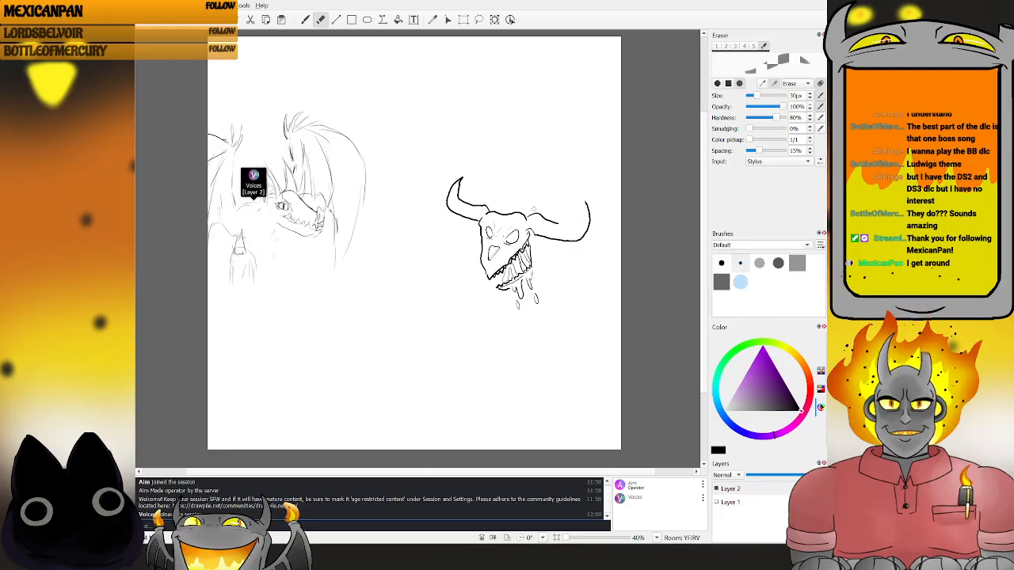
pyautogui.press('b')
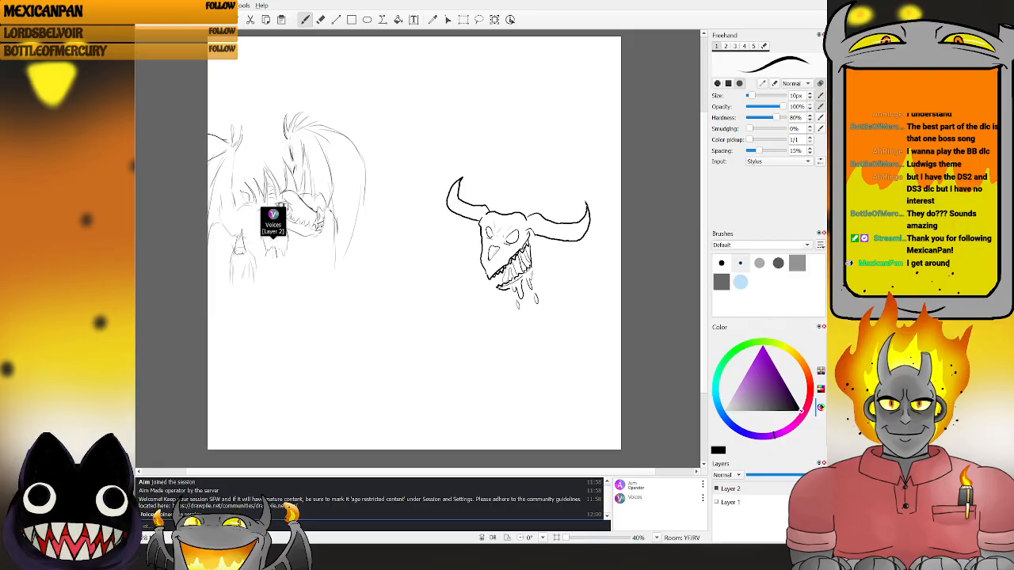
pyautogui.press('e')
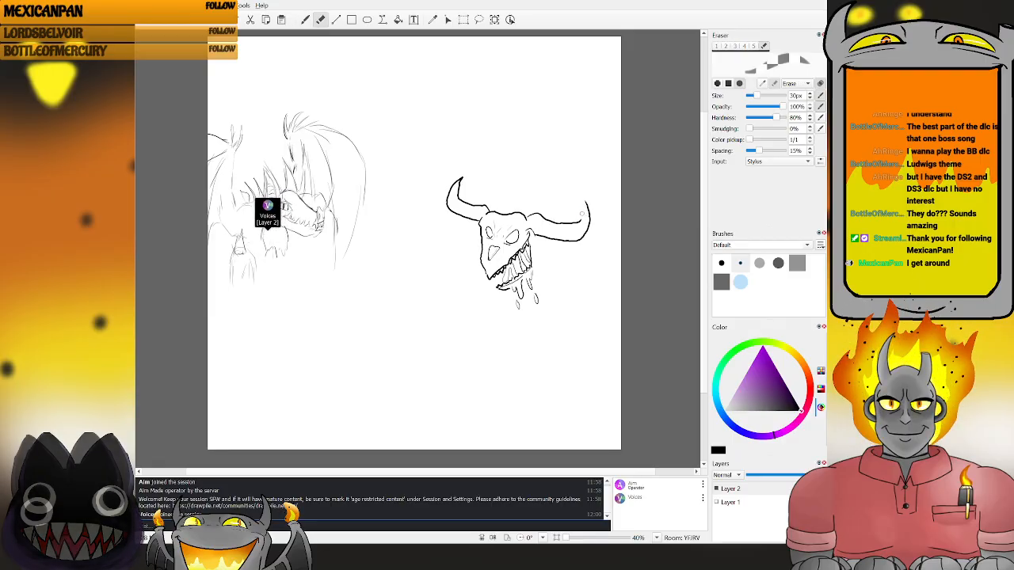
# - Finish the right horn's inner edge, add faint ridges across both horns, and redo the line behind the jaw
pyautogui.press('b')
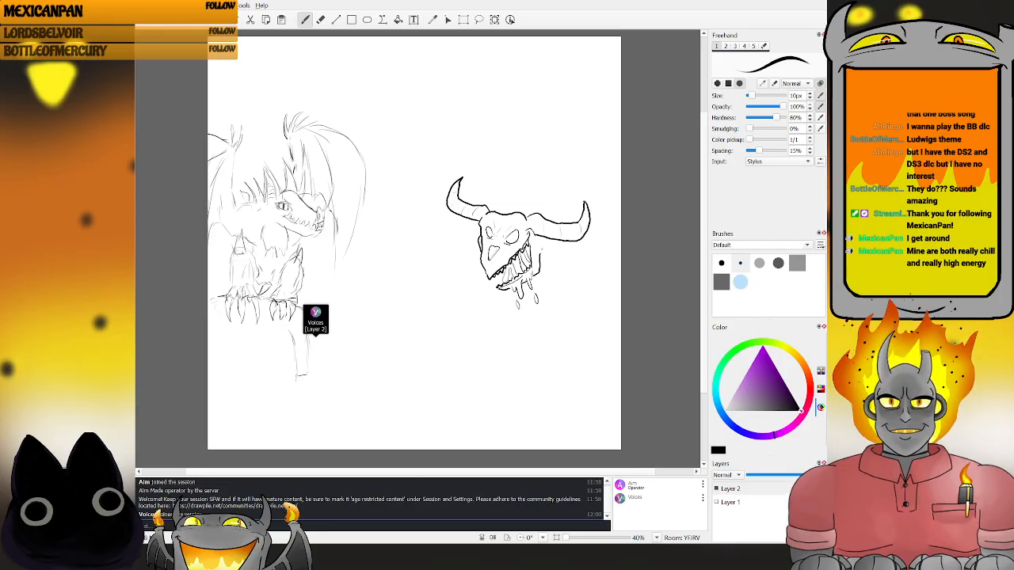
pyautogui.press('e')
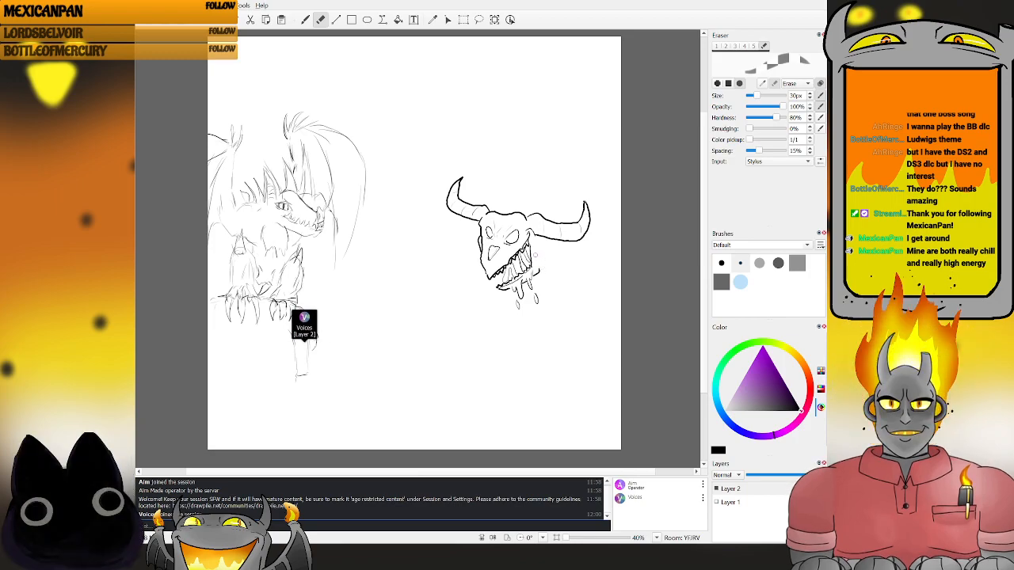
pyautogui.press('b')
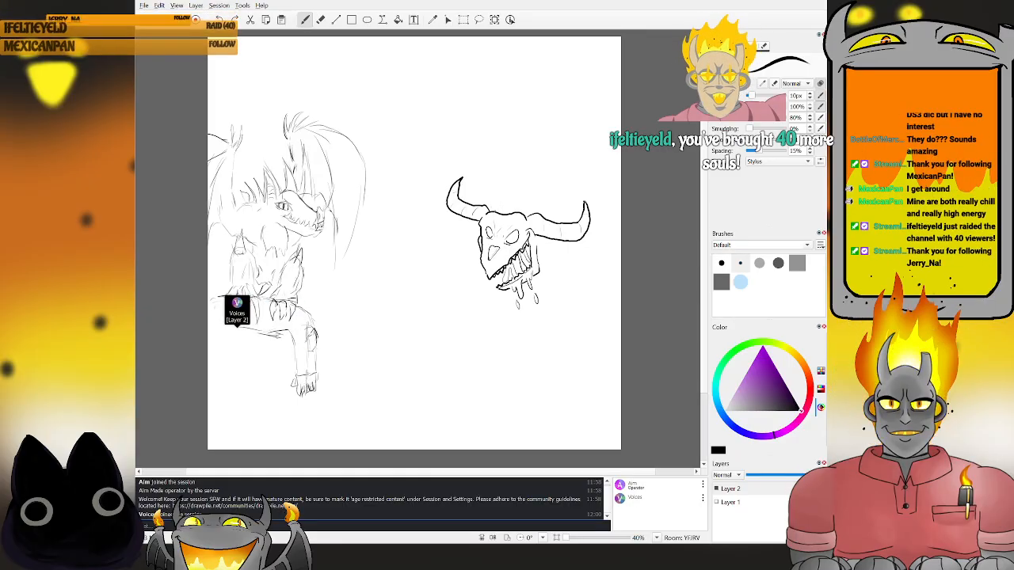
# - Draw a spiked, spine-like body arching up from behind the skull and running above the right horn, erasing and correcting its outline
pyautogui.moveTo(490, 210)
pyautogui.mouseDown()
pyautogui.moveTo(510, 168)
pyautogui.moveTo(493, 188)
pyautogui.mouseUp()
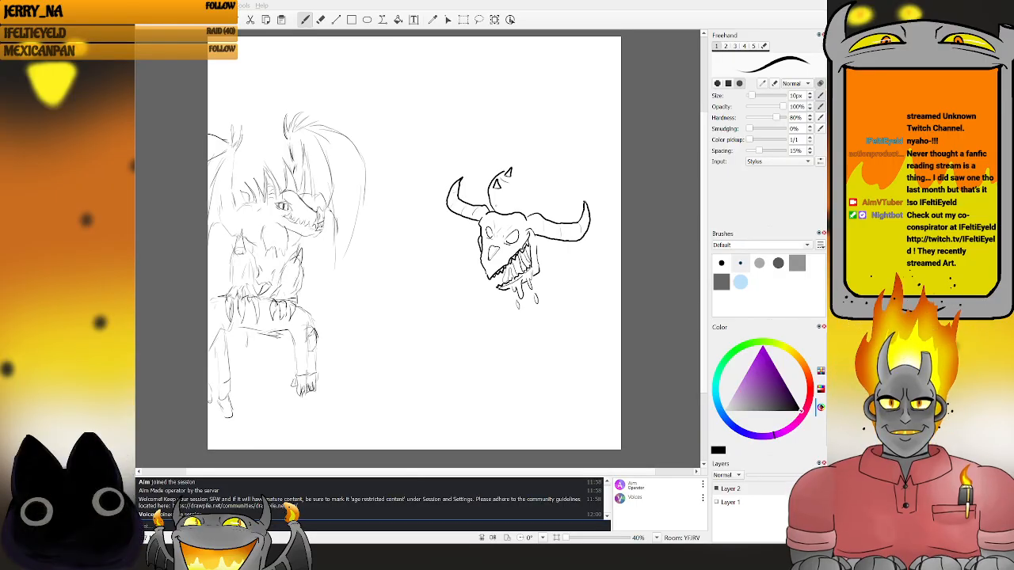
pyautogui.moveTo(497, 194); pyautogui.dragTo(497, 208)
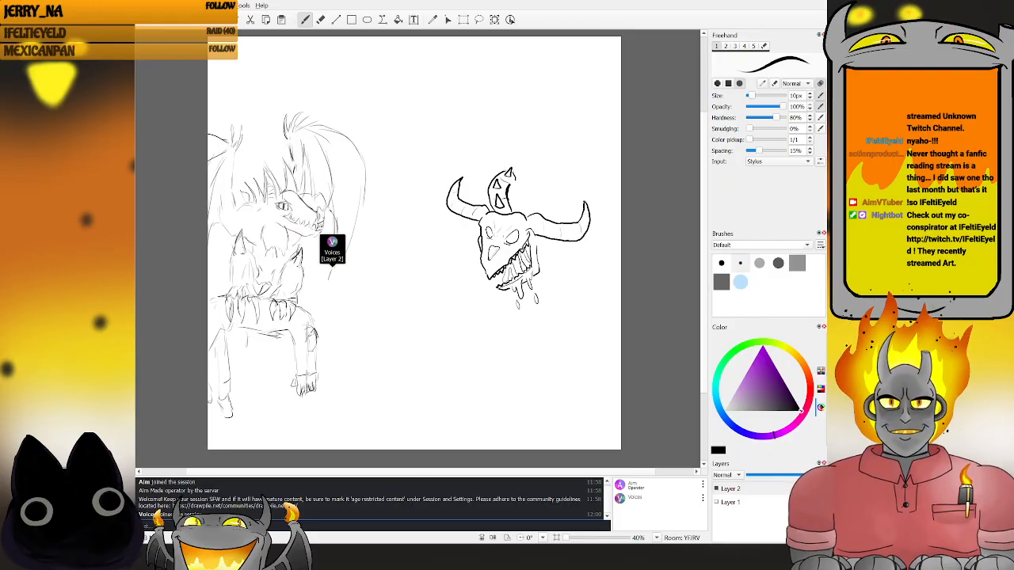
pyautogui.moveTo(524, 171); pyautogui.dragTo(524, 166)
pyautogui.hotkey('ctrl', 'z')
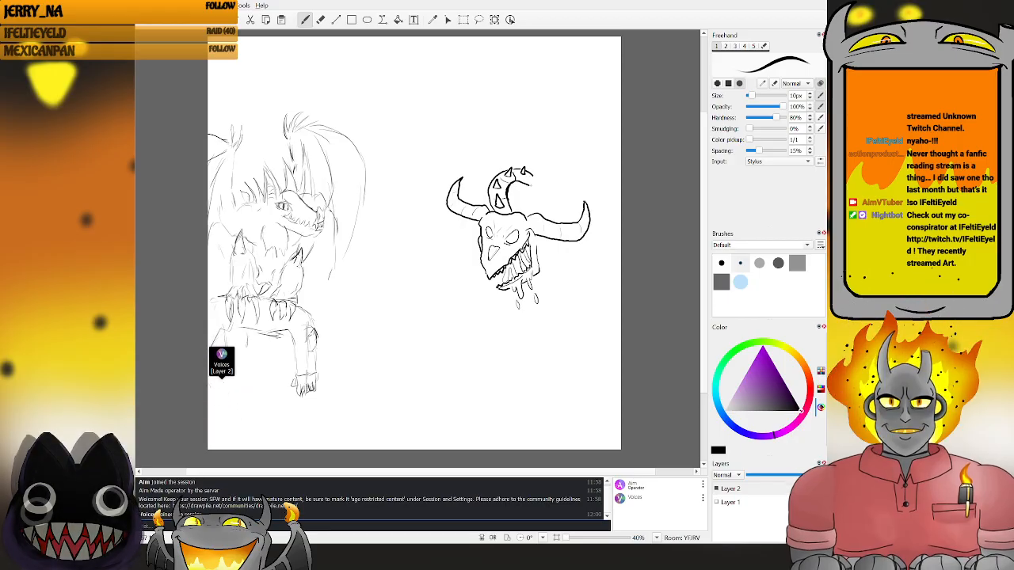
pyautogui.press('e')
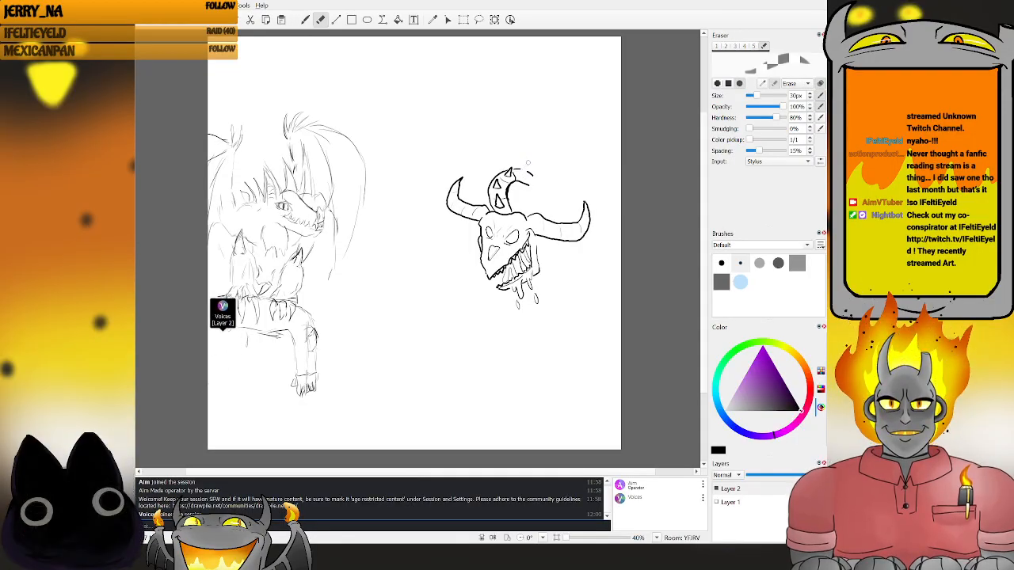
pyautogui.press('b')
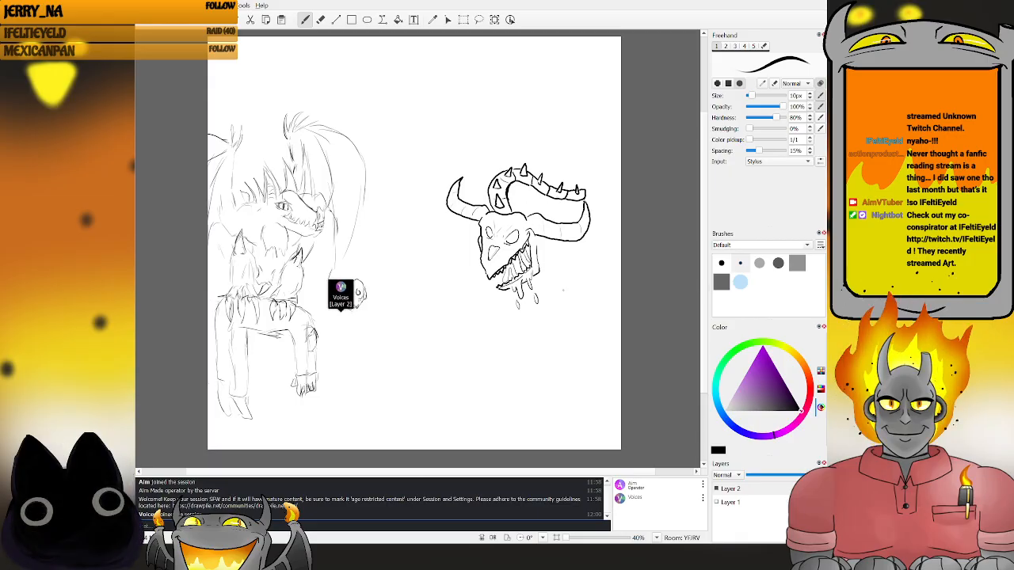
# - Extend the spiked body upward past the right horn's tip with more spikes, and curl its narrowing end back over the skull
pyautogui.moveTo(571, 300); pyautogui.dragTo(577, 311)
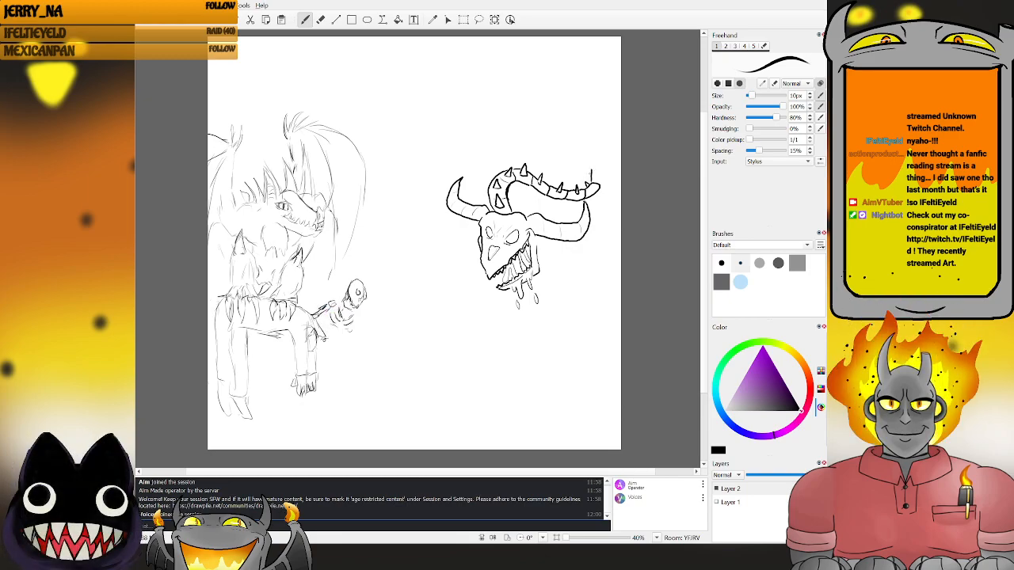
pyautogui.press('e')
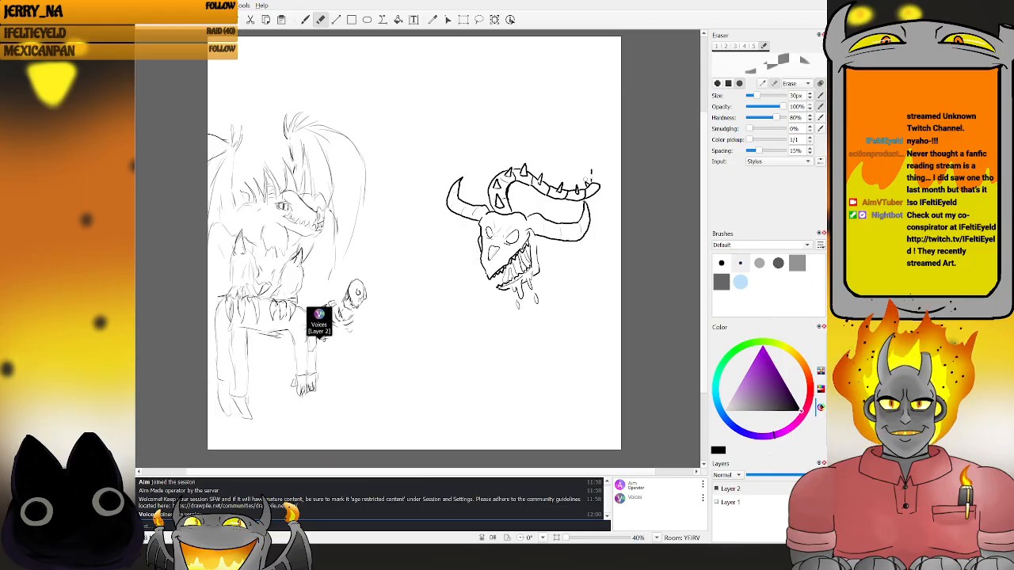
pyautogui.press('b')
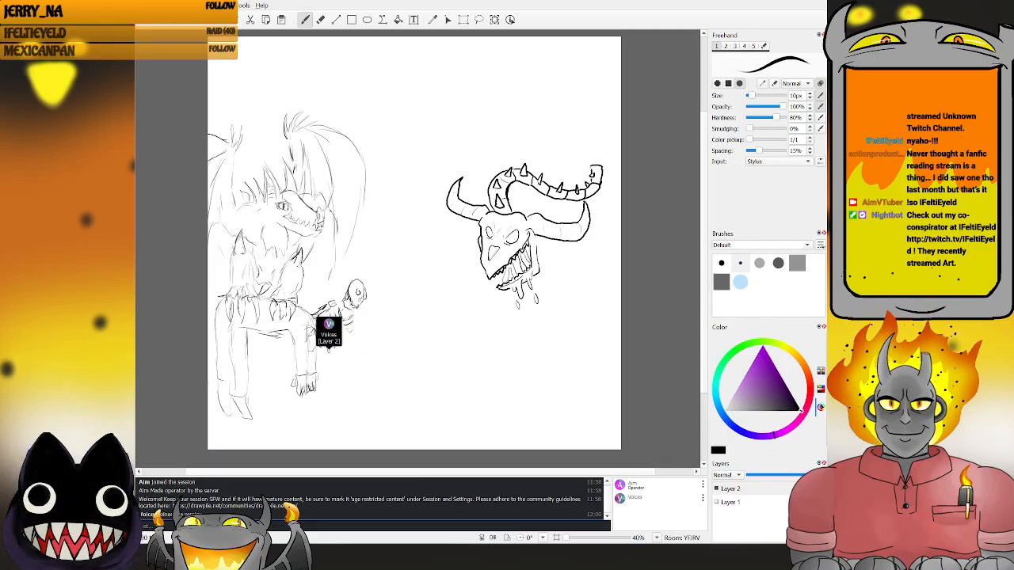
pyautogui.moveTo(592, 156); pyautogui.dragTo(593, 159)
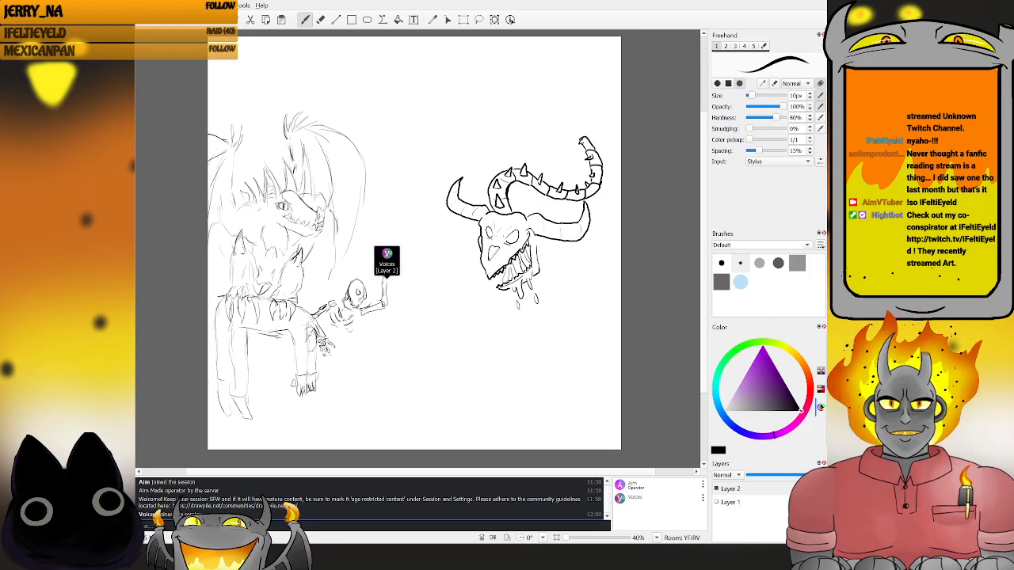
pyautogui.moveTo(582, 141); pyautogui.dragTo(584, 126)
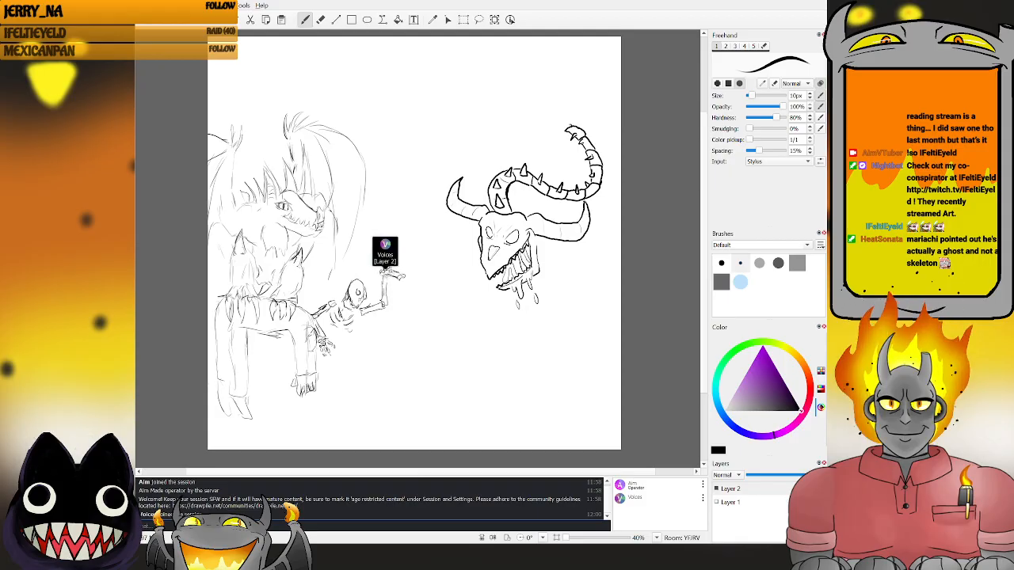
pyautogui.moveTo(577, 122); pyautogui.dragTo(564, 132)
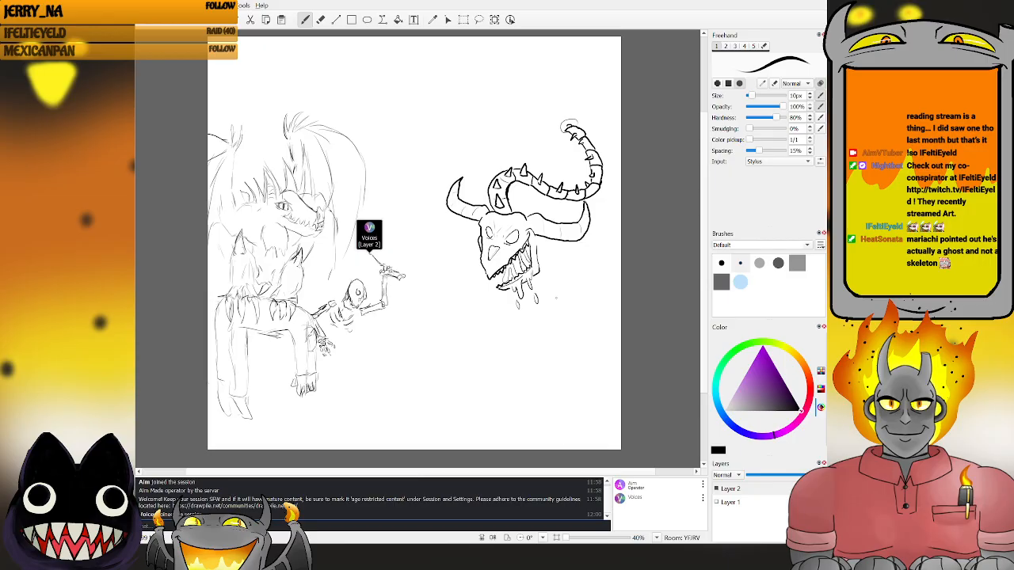
# - Draw a raised limb below the right horn with a jagged peak and two long side lines, undoing the first attempt
pyautogui.moveTo(561, 286); pyautogui.dragTo(574, 323)
pyautogui.hotkey('ctrl', 'z')
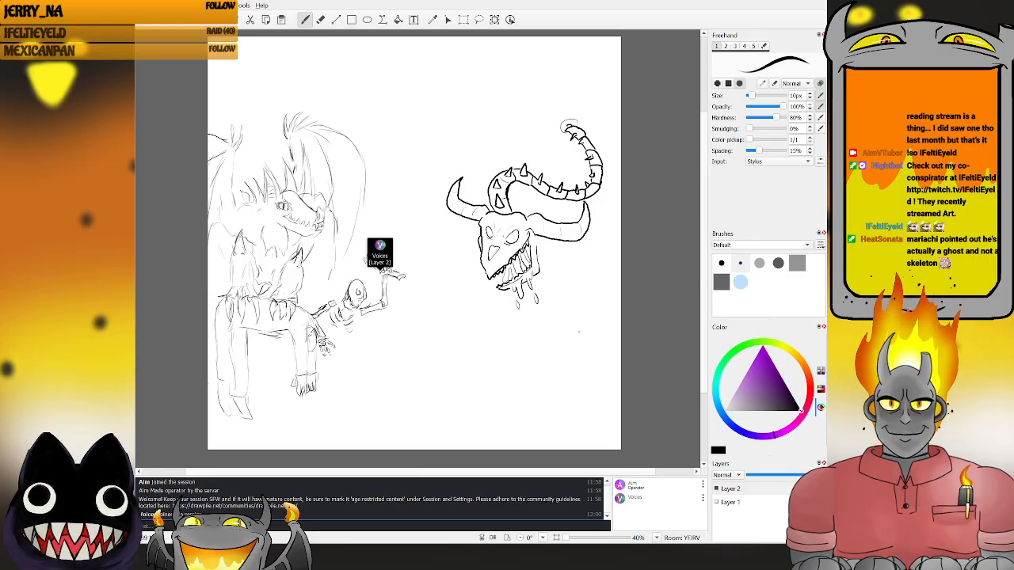
pyautogui.moveTo(572, 288)
pyautogui.mouseDown()
pyautogui.moveTo(559, 269)
pyautogui.moveTo(549, 285)
pyautogui.mouseUp()
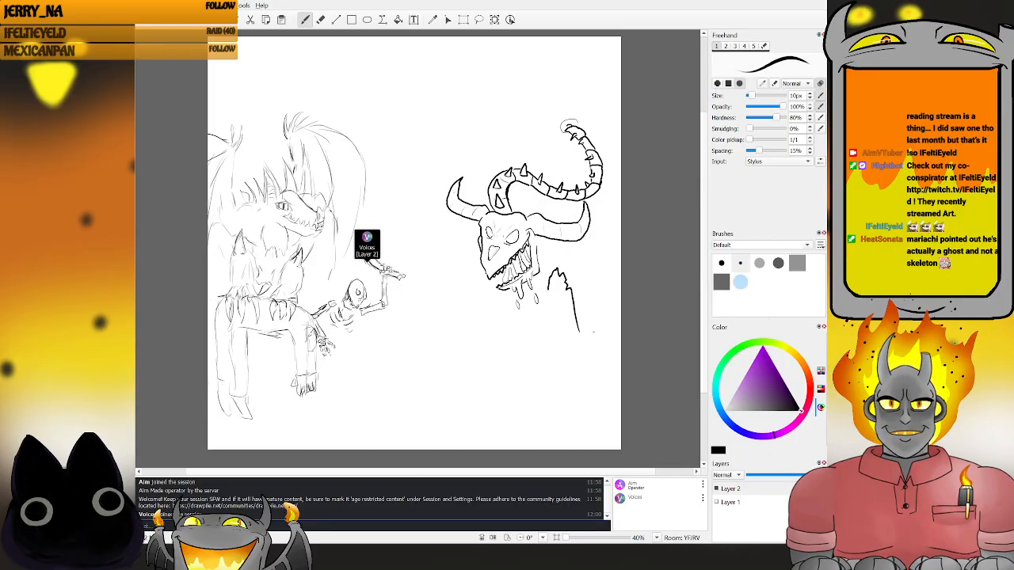
pyautogui.moveTo(591, 332); pyautogui.dragTo(585, 313)
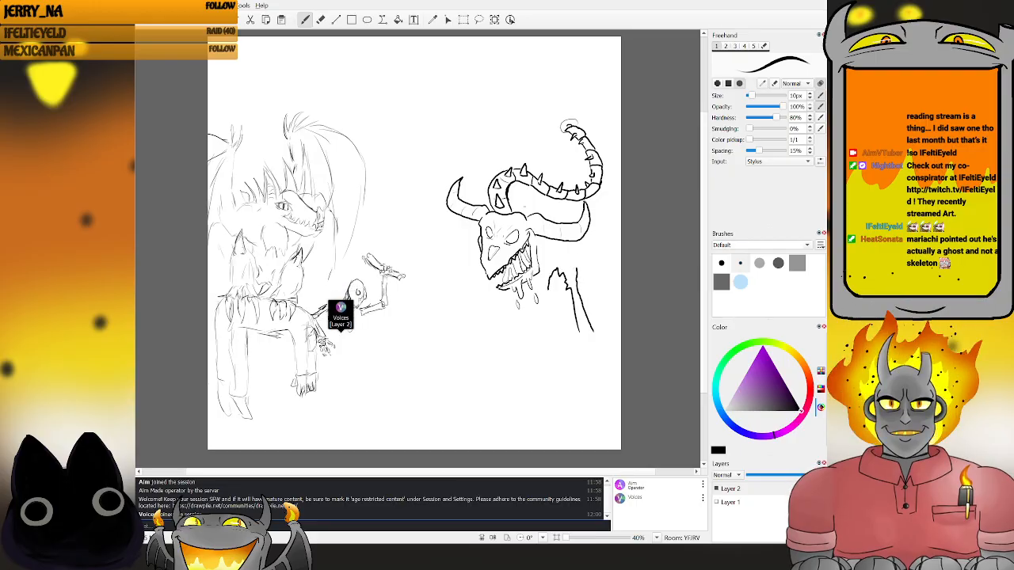
# - Clean up the limb's peak and outer edge with the eraser, add a jagged inner edge, and draw a hand with long fingers
pyautogui.press('e')
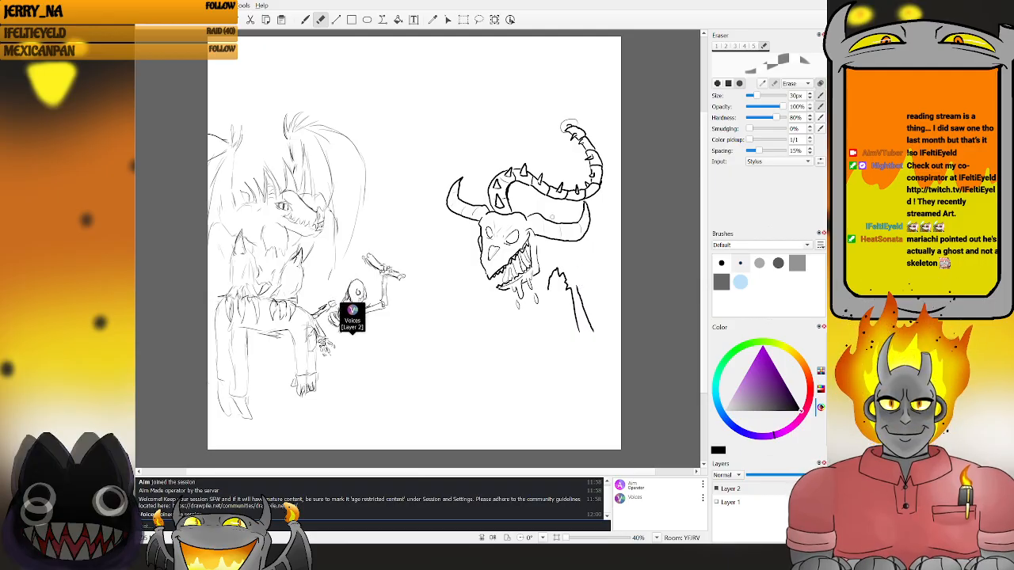
pyautogui.press('b')
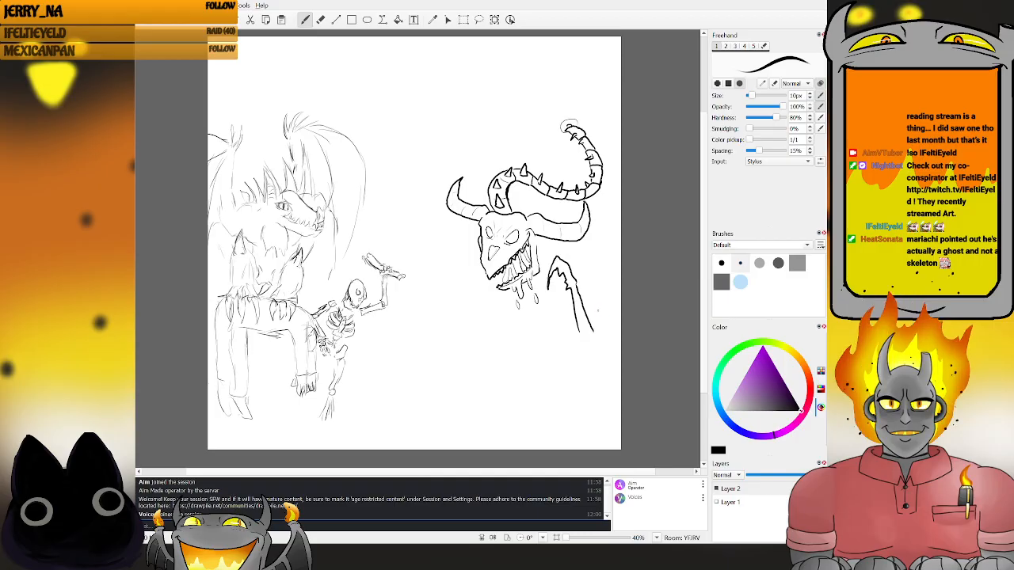
pyautogui.press('e')
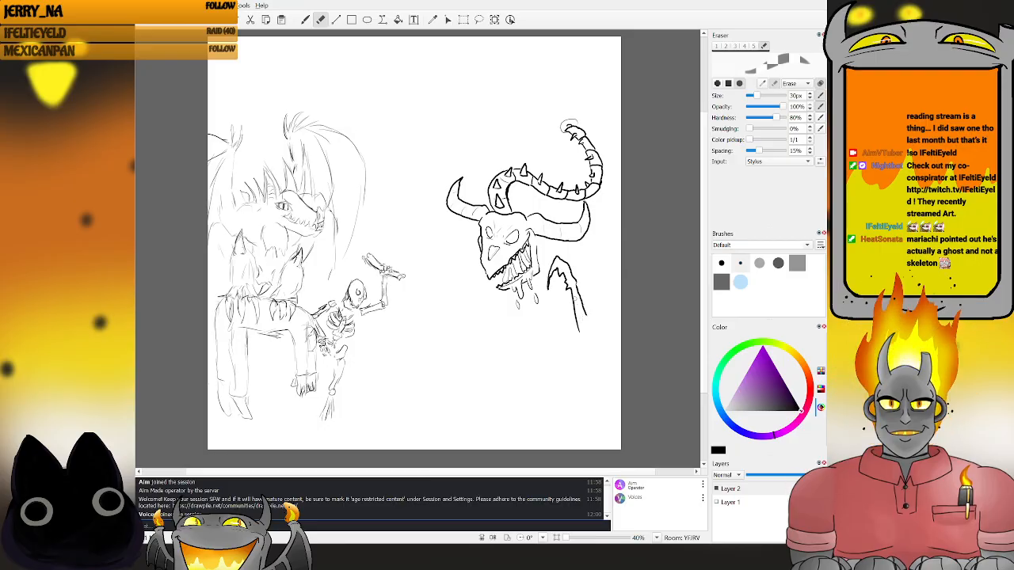
pyautogui.press('b')
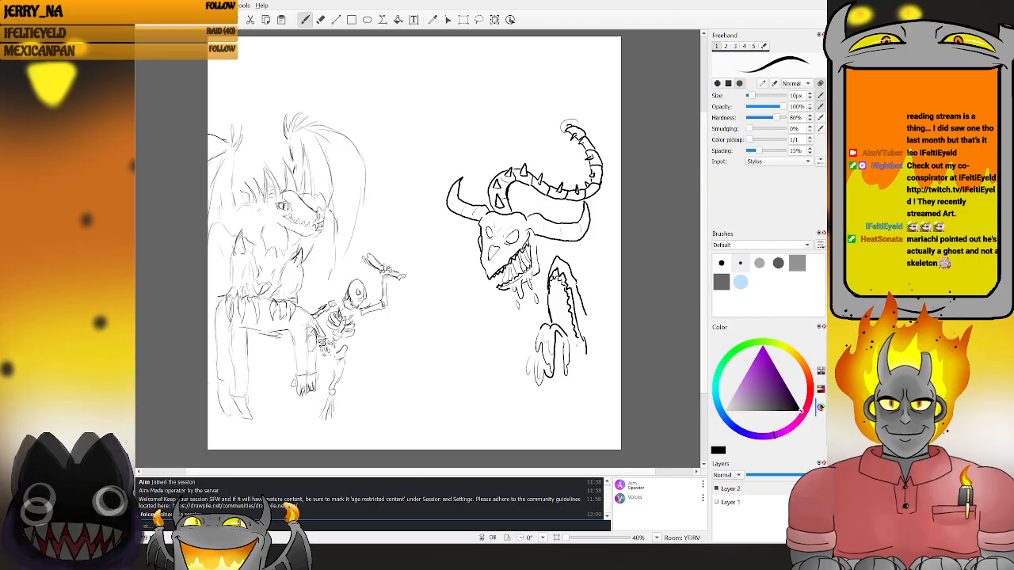
# - Extend the limb's outer edge down past the hand to a pointed tip, adding small drips along its lower side
pyautogui.press('e')
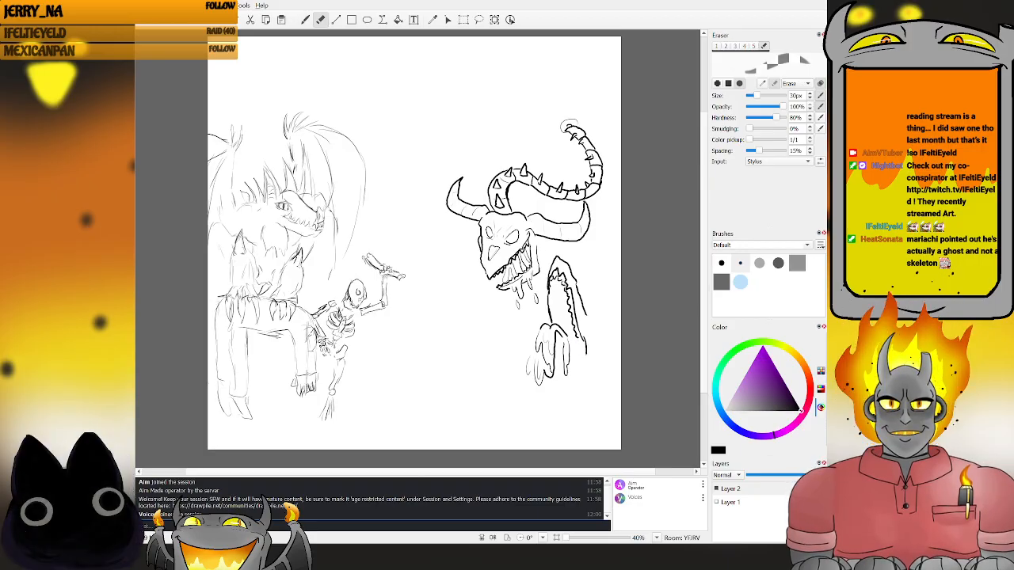
pyautogui.press('b')
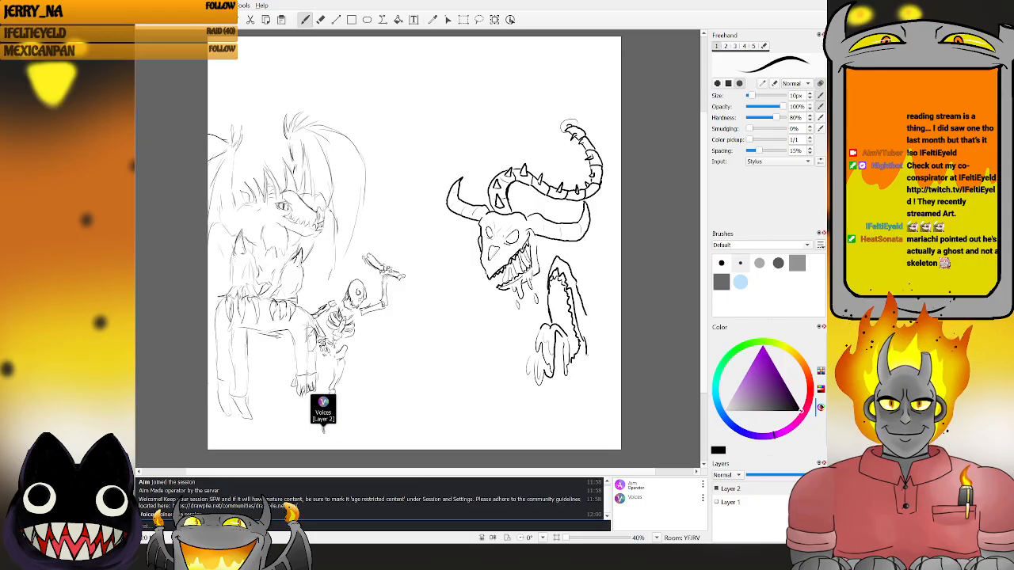
pyautogui.moveTo(570, 375); pyautogui.dragTo(566, 390)
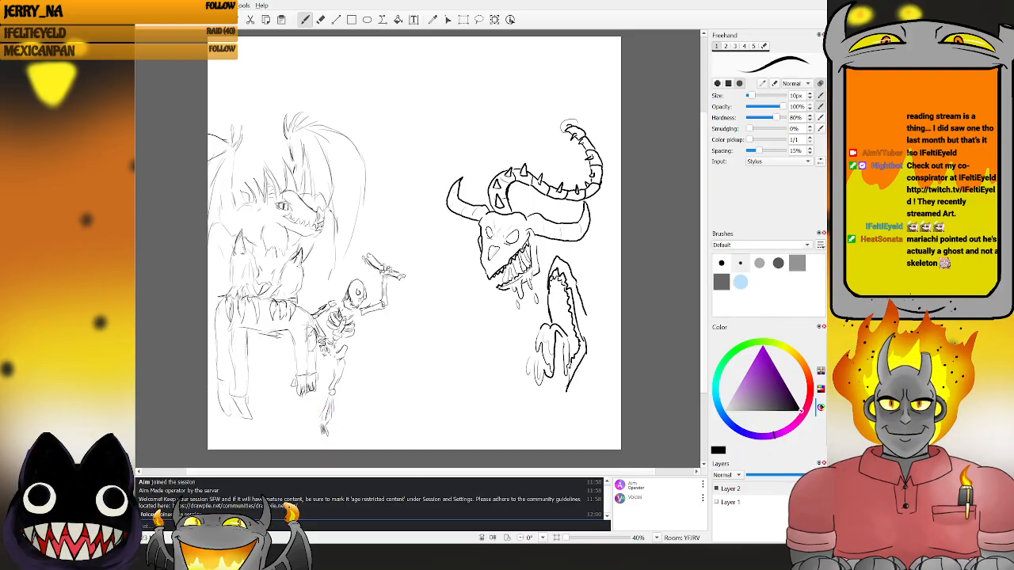
pyautogui.moveTo(563, 390); pyautogui.dragTo(562, 405)
pyautogui.moveTo(586, 365); pyautogui.dragTo(580, 370)
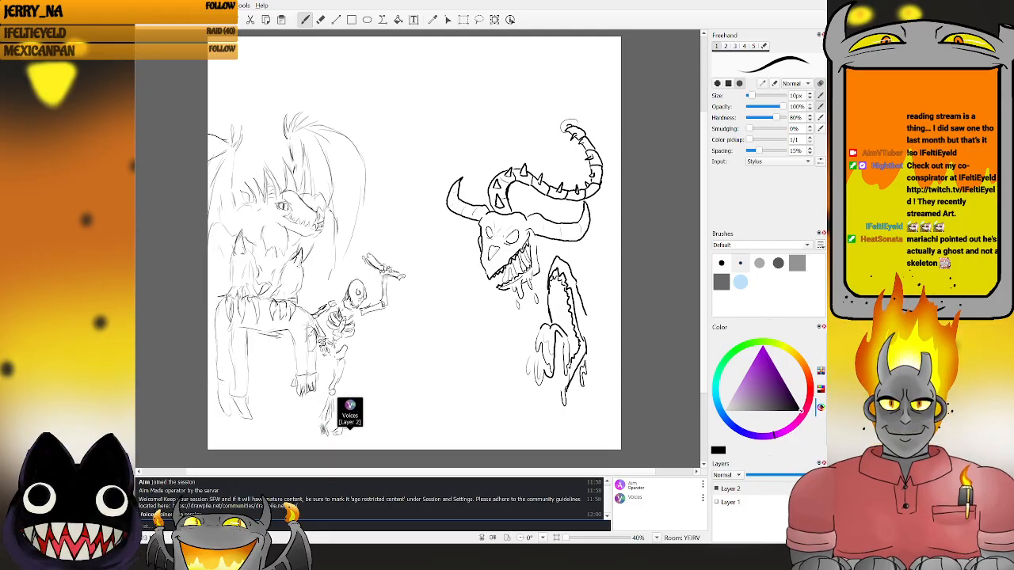
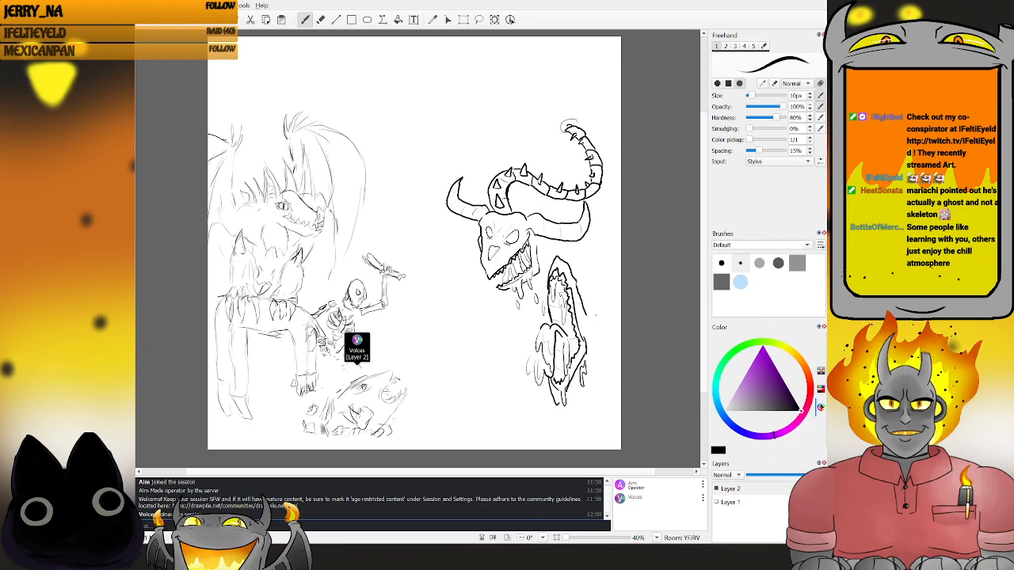
# - Draw the body from the limb to the canvas's right edge and a curved loop under the skull, erasing and reworking lines near the edge
pyautogui.moveTo(598, 317); pyautogui.dragTo(594, 316)
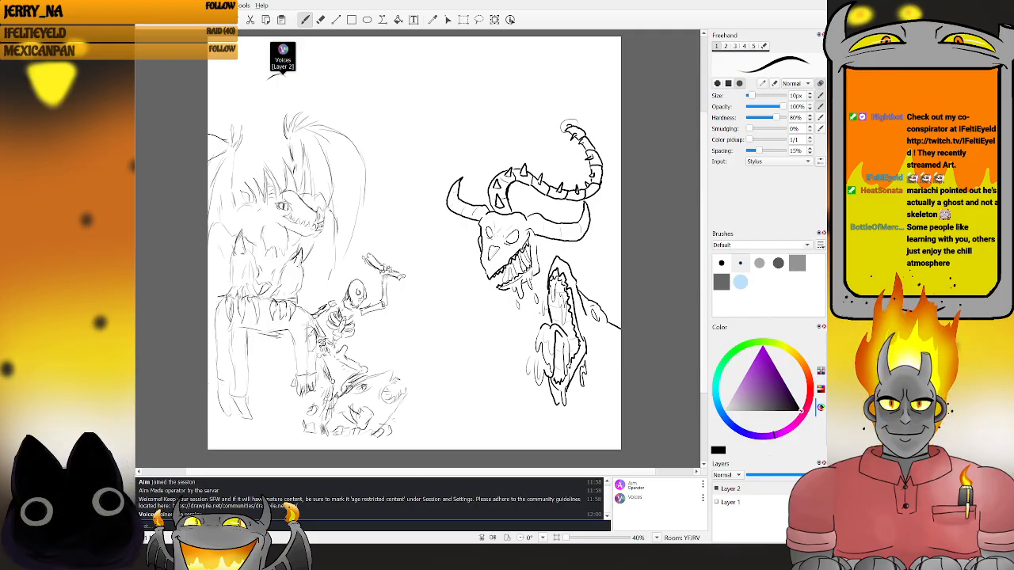
pyautogui.moveTo(507, 319); pyautogui.dragTo(543, 311)
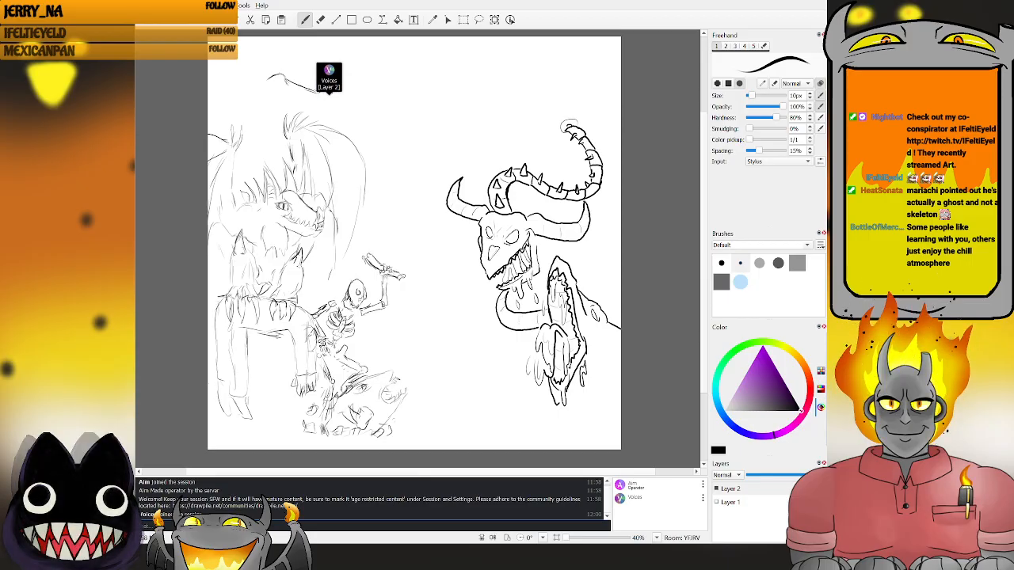
pyautogui.press('e')
pyautogui.moveTo(620, 327)
pyautogui.mouseDown()
pyautogui.moveTo(610, 314)
pyautogui.moveTo(597, 351)
pyautogui.mouseUp()
pyautogui.press('b')
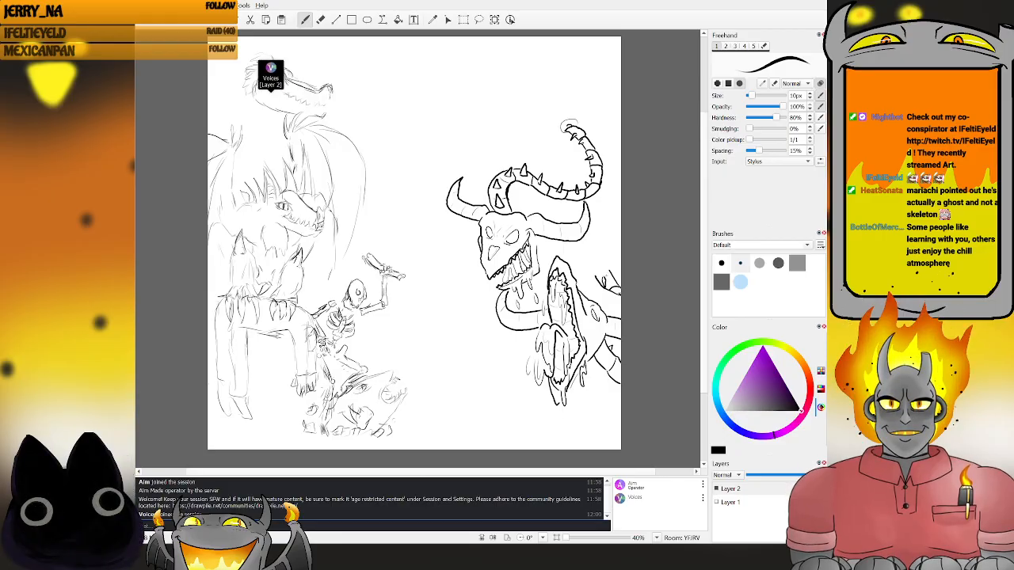
# - Undo the spikes at the canvas's right edge, draw a banded coil there instead, and tidy the limb's lower tip with the eraser
pyautogui.hotkey('ctrl', 'z')
pyautogui.hotkey('ctrl', 'z')
pyautogui.hotkey('ctrl', 'z')
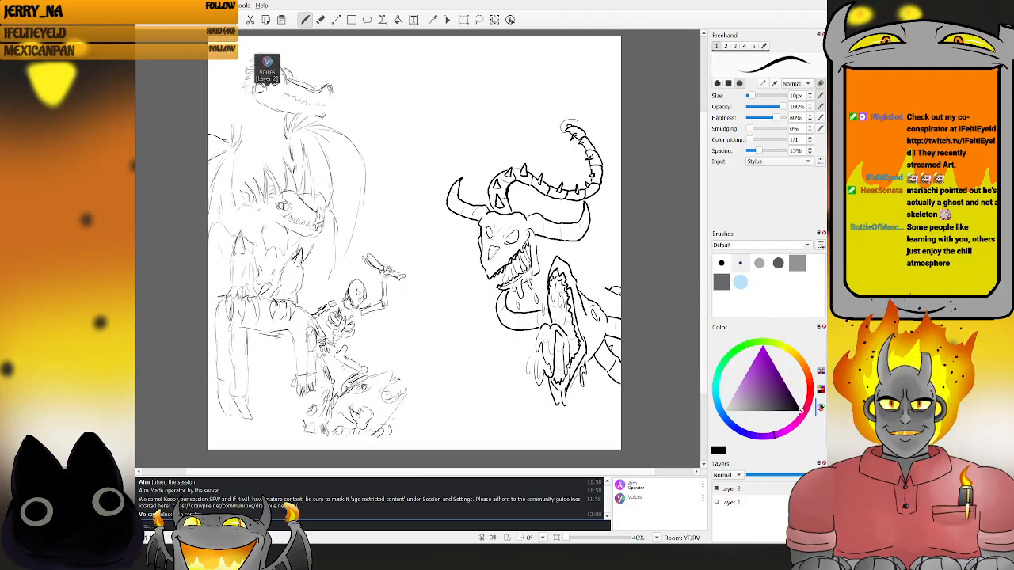
pyautogui.hotkey('ctrl', 'z')
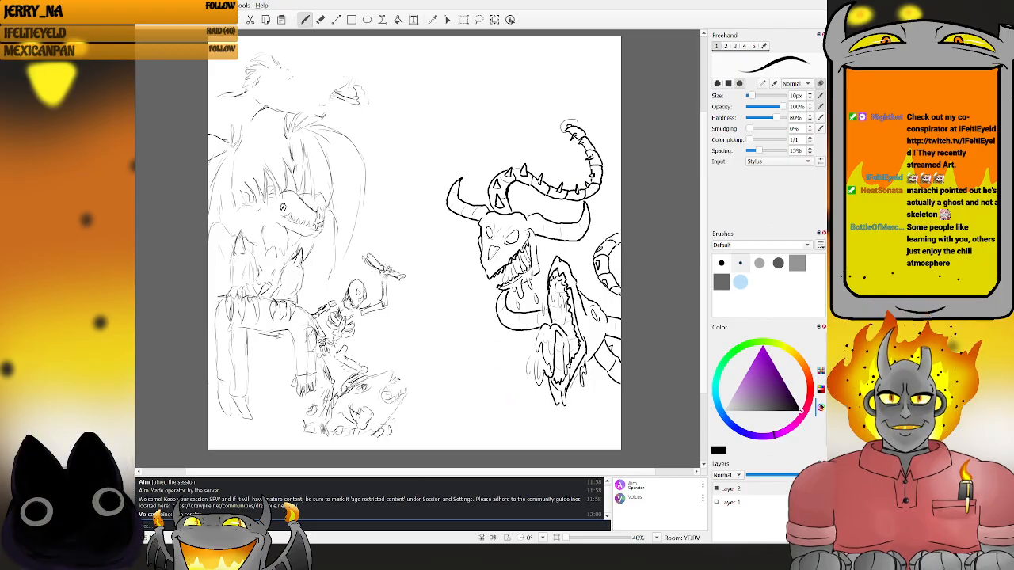
pyautogui.press('e')
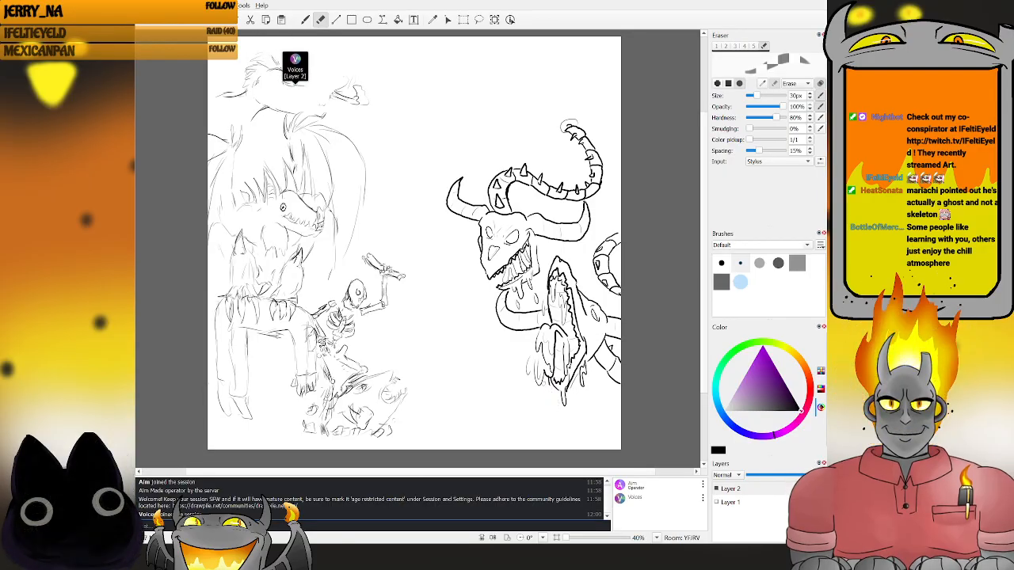
pyautogui.press('b')
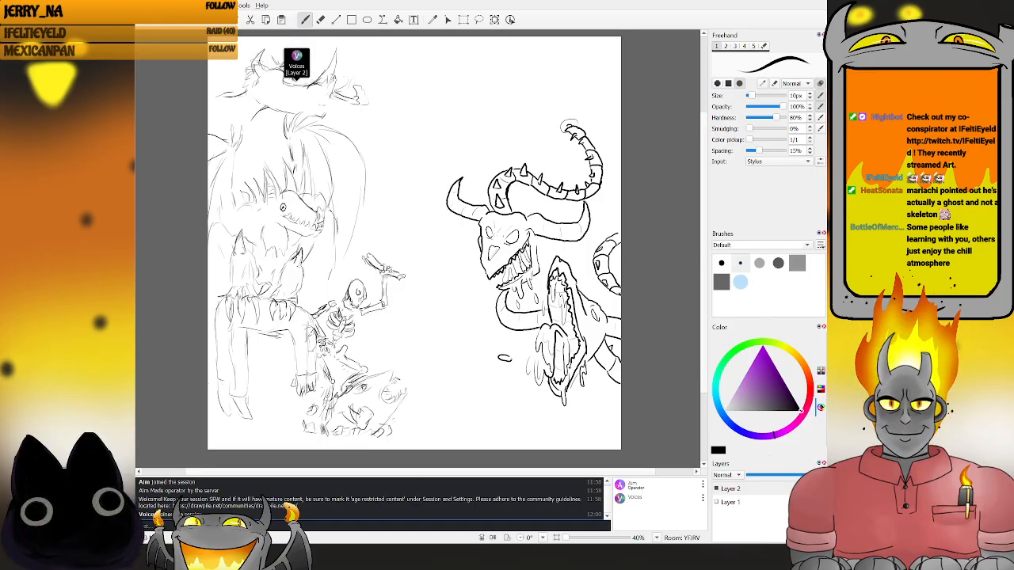
# - Draw a new face beside the limb's hand with two oval eyes and a jagged, dripping grin
pyautogui.moveTo(481, 353); pyautogui.dragTo(473, 354)
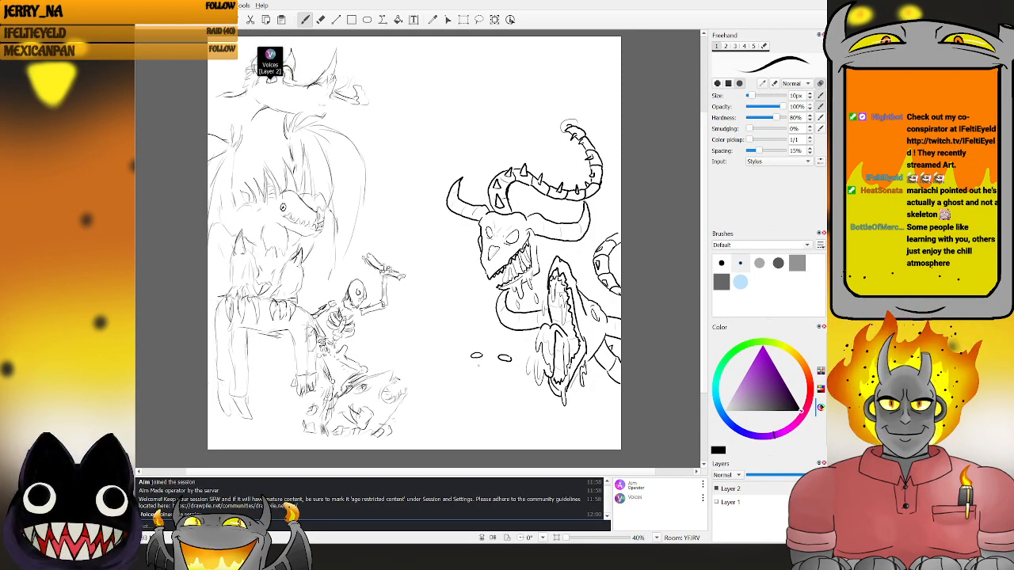
pyautogui.moveTo(476, 365)
pyautogui.mouseDown()
pyautogui.moveTo(498, 374)
pyautogui.moveTo(513, 364)
pyautogui.mouseUp()
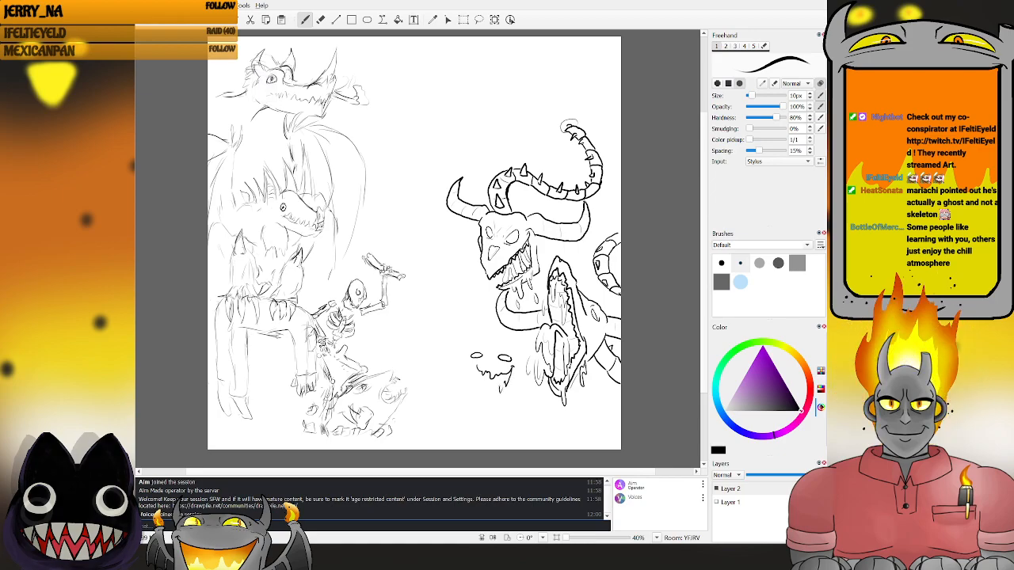
pyautogui.moveTo(476, 369); pyautogui.dragTo(487, 391)
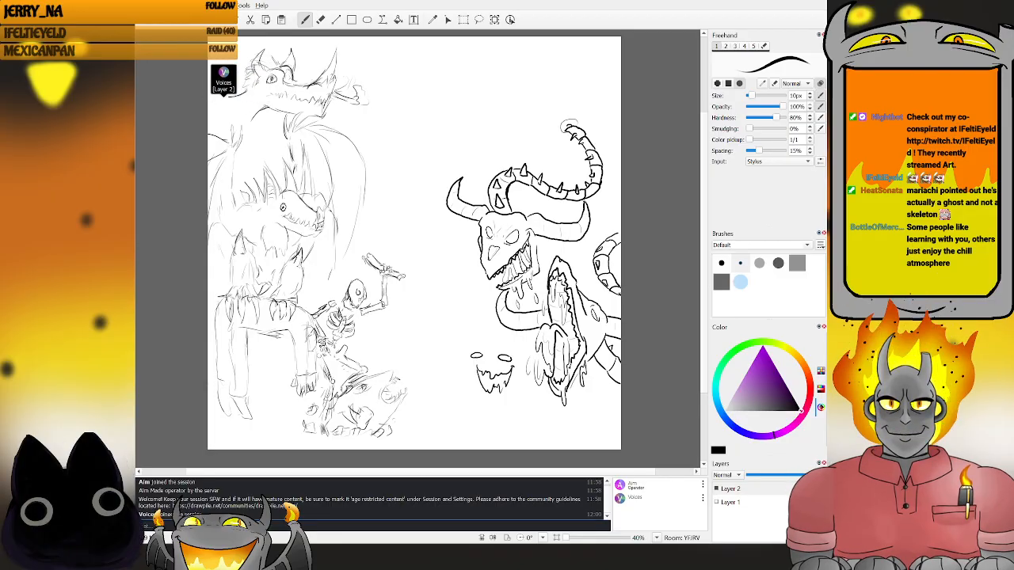
pyautogui.moveTo(513, 383)
pyautogui.mouseDown()
pyautogui.moveTo(515, 356)
pyautogui.moveTo(495, 338)
pyautogui.mouseUp()
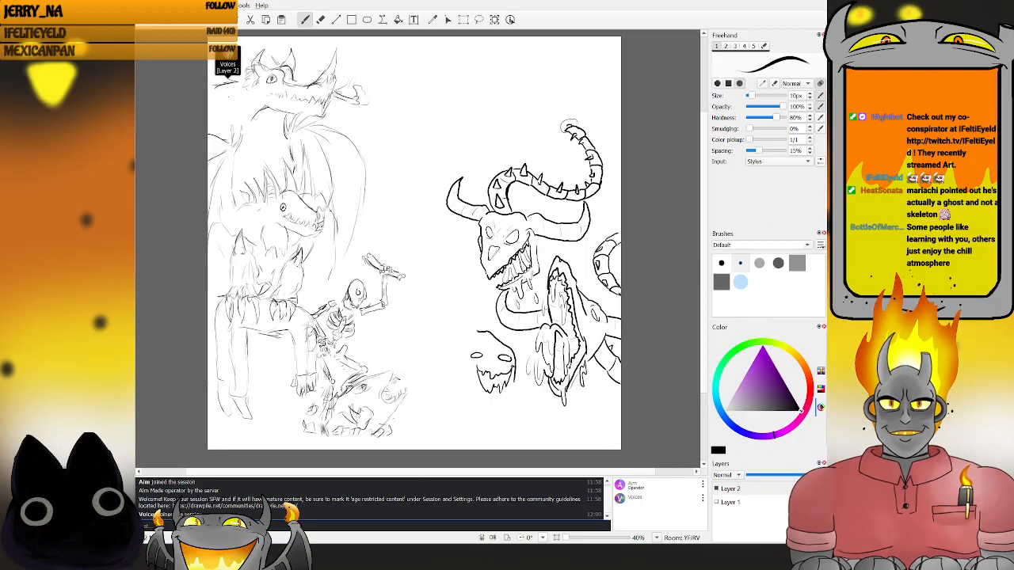
pyautogui.hotkey('ctrl', 'z')
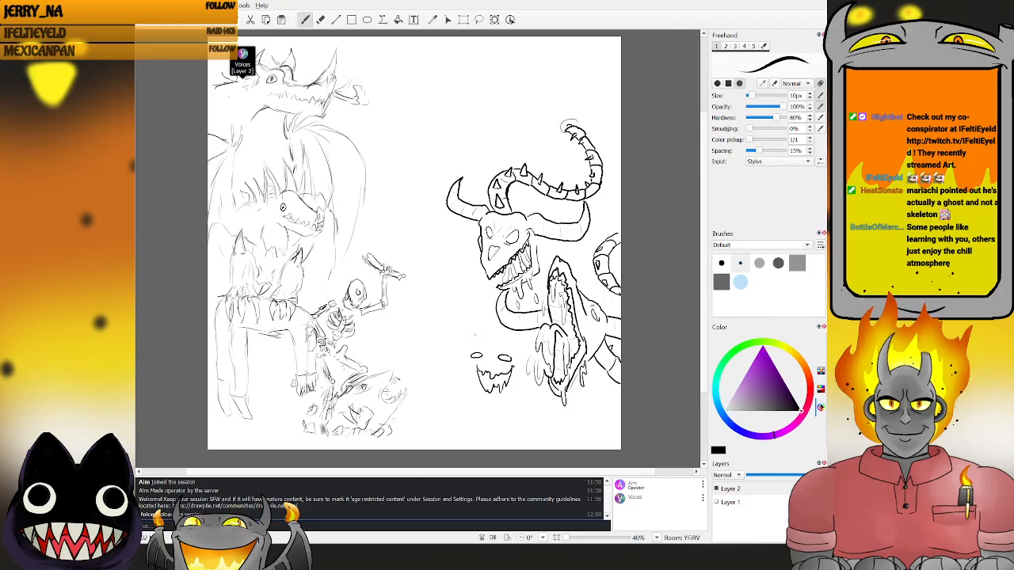
pyautogui.moveTo(470, 350); pyautogui.dragTo(470, 336)
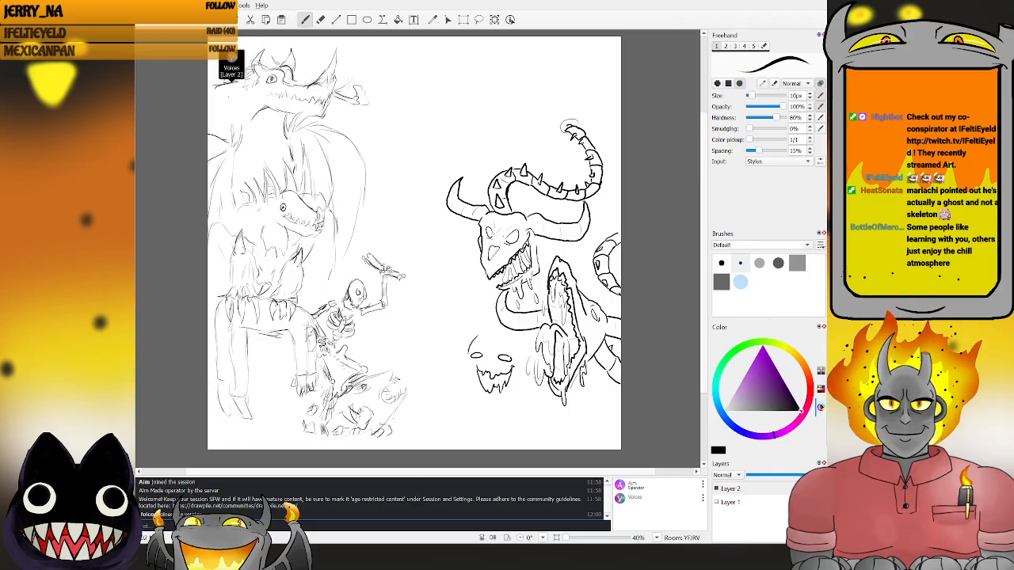
pyautogui.moveTo(476, 390); pyautogui.dragTo(494, 415)
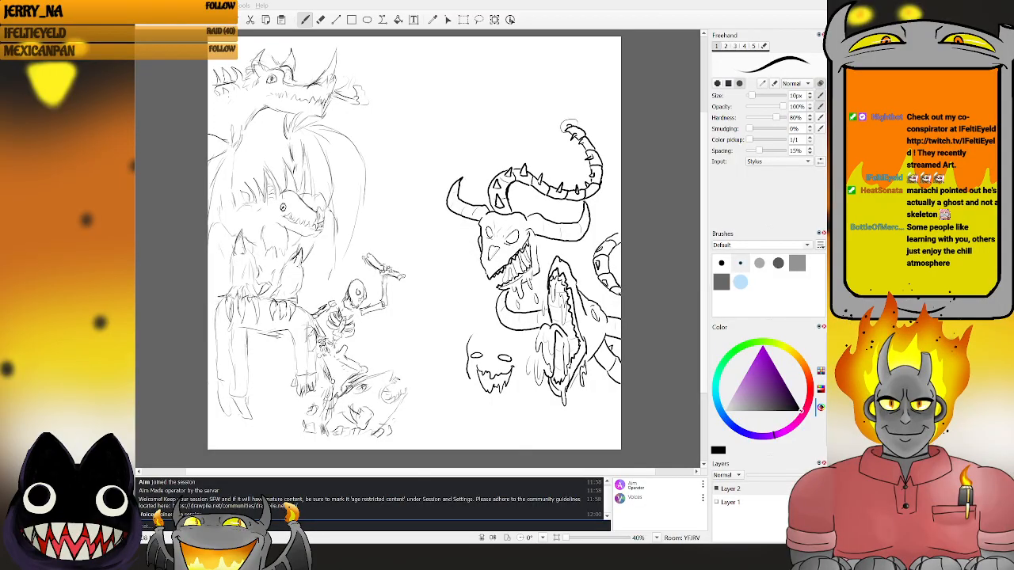
pyautogui.hotkey('alt', 'Tab')
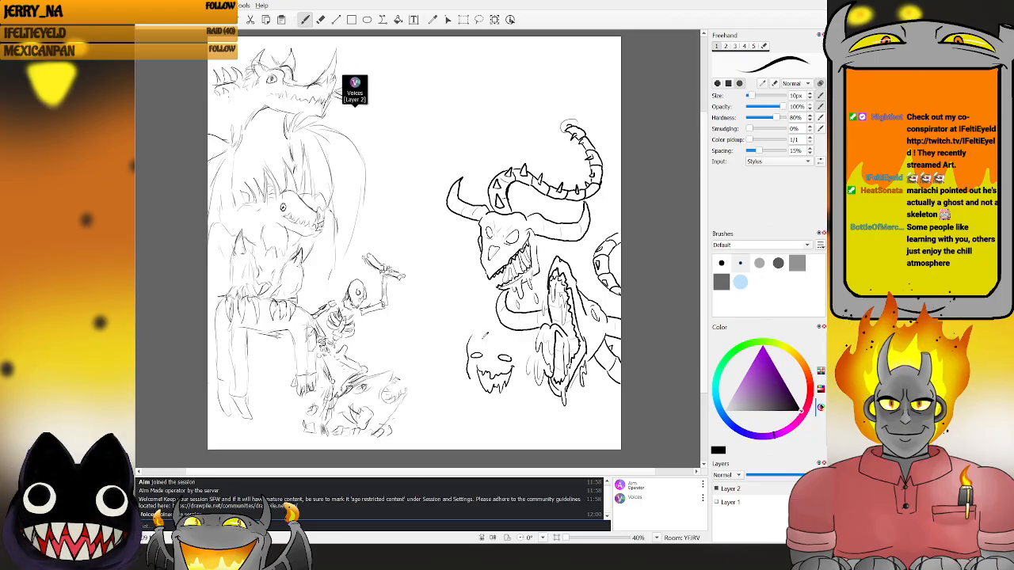
pyautogui.press('e')
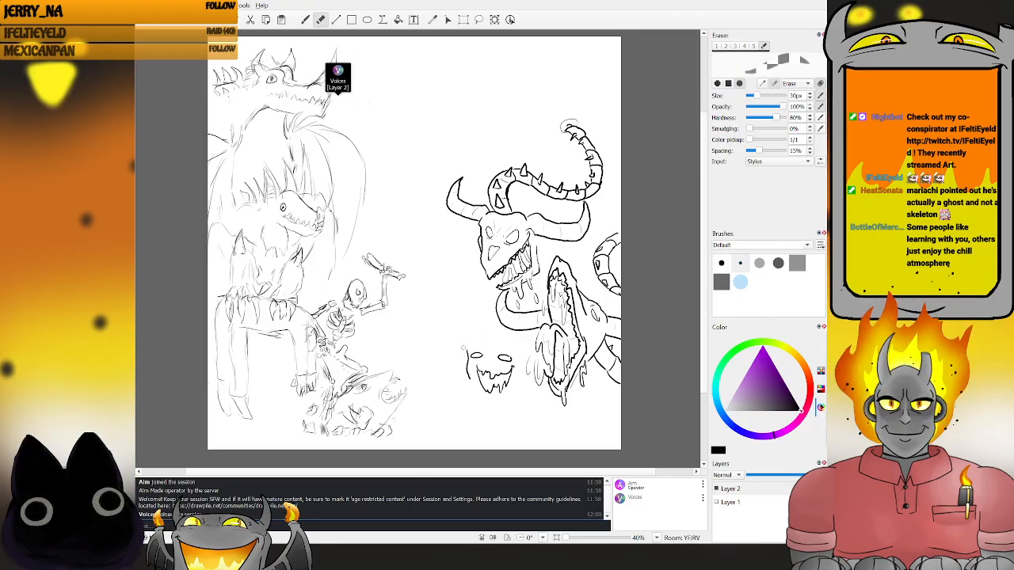
pyautogui.moveTo(466, 357); pyautogui.dragTo(471, 384)
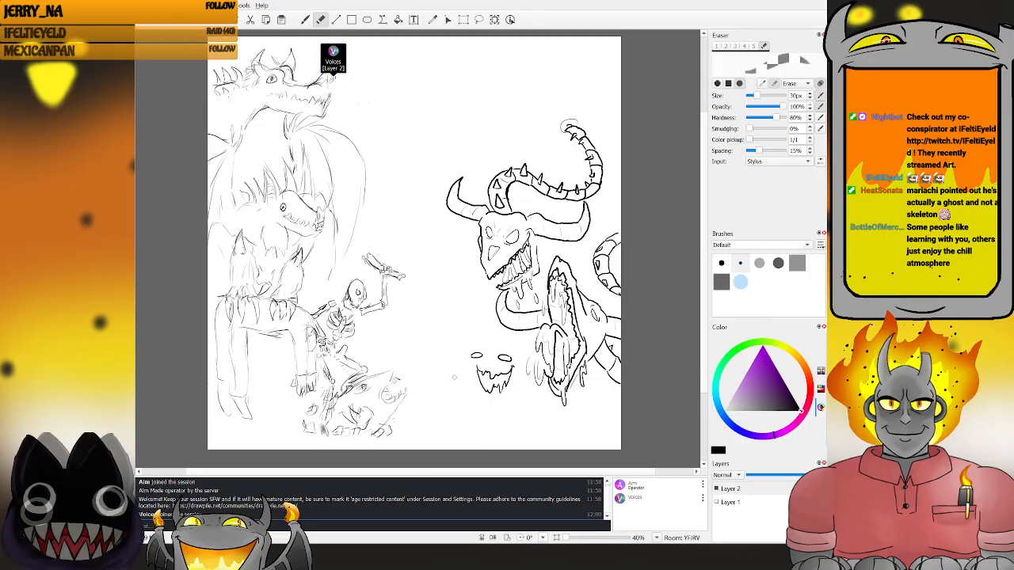
# - Outline the grinning face with a long oval and wrap a hood around it, undoing the first jaw line and shoulder line
pyautogui.press('b')
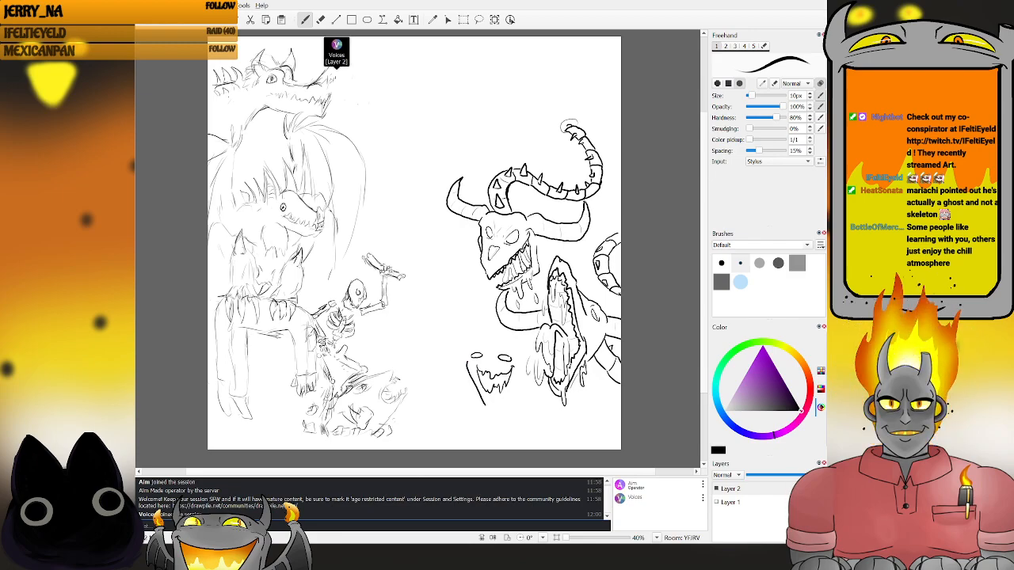
pyautogui.hotkey('ctrl', 'z')
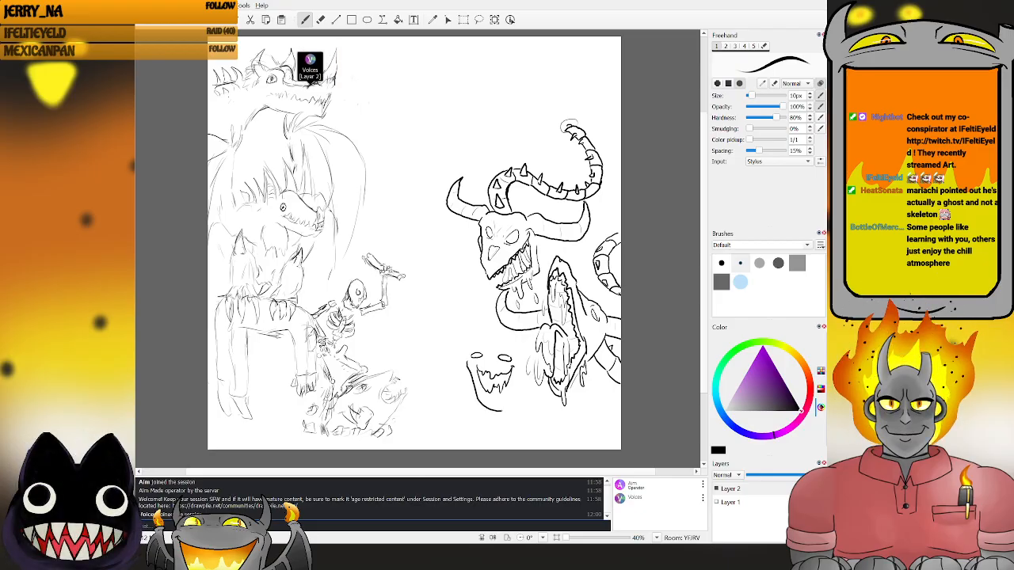
pyautogui.moveTo(517, 360)
pyautogui.mouseDown()
pyautogui.moveTo(512, 404)
pyautogui.moveTo(484, 324)
pyautogui.mouseUp()
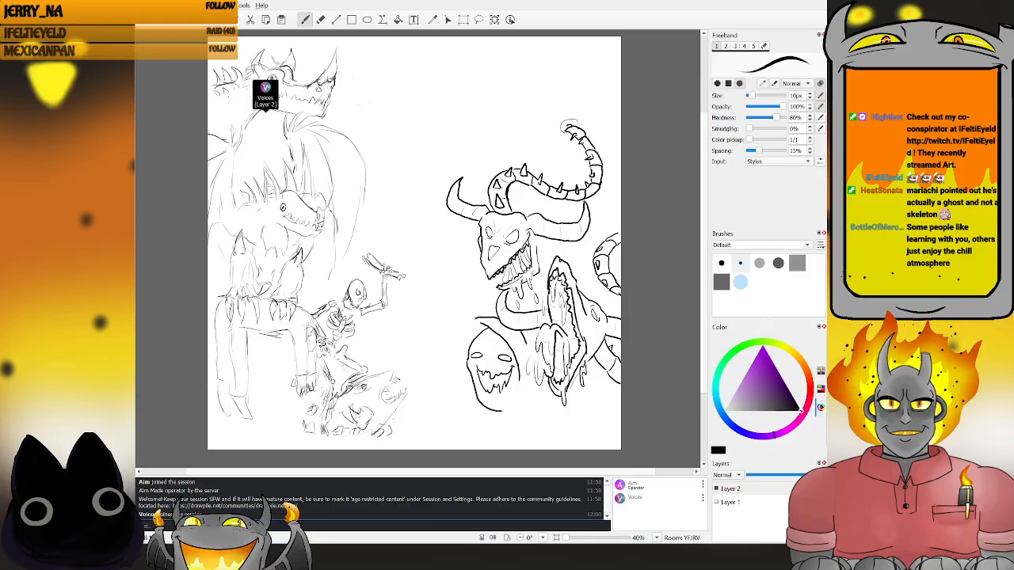
pyautogui.moveTo(469, 328); pyautogui.dragTo(461, 371)
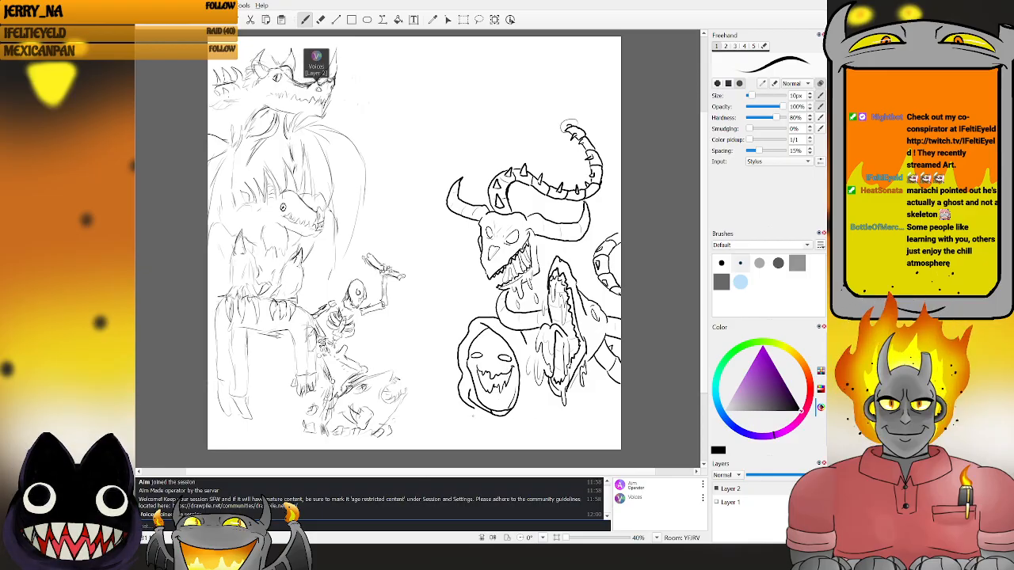
pyautogui.moveTo(472, 411)
pyautogui.mouseDown()
pyautogui.moveTo(464, 427)
pyautogui.moveTo(475, 437)
pyautogui.mouseUp()
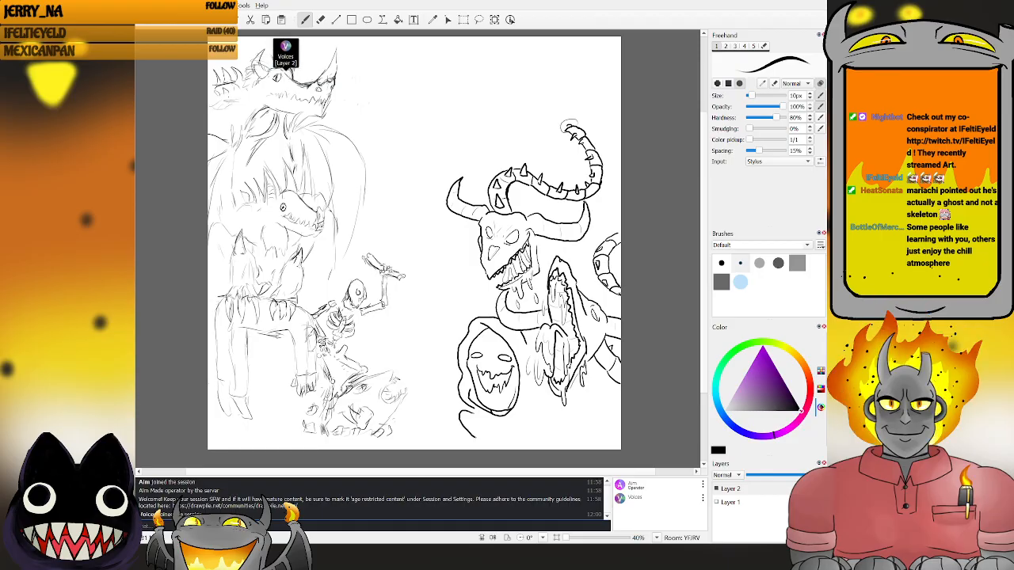
pyautogui.hotkey('ctrl', 'z')
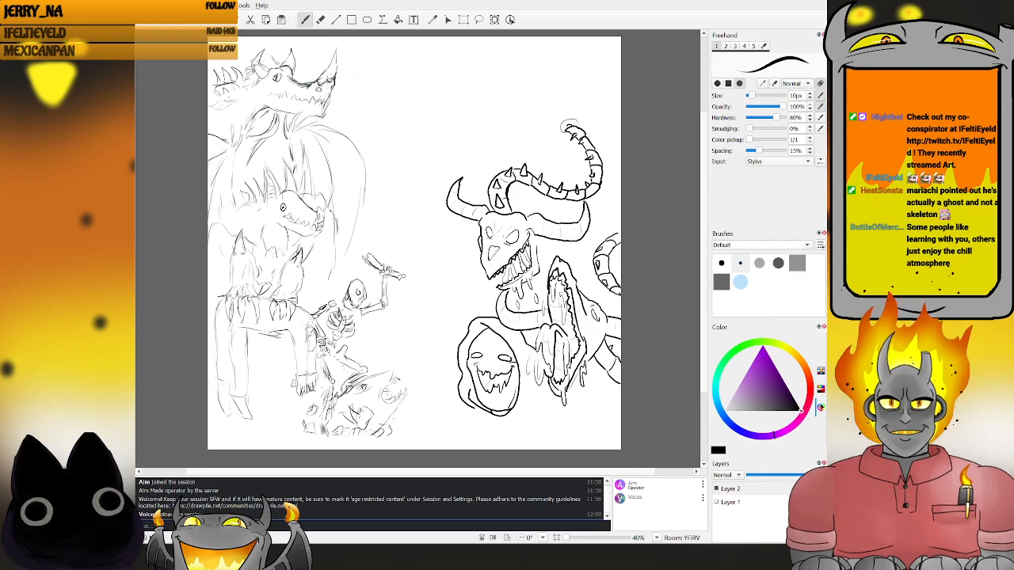
# - Draw the hood's draped side, collar folds and both shoulders, erasing and extending the end of the shoulder below the limb
pyautogui.press('e')
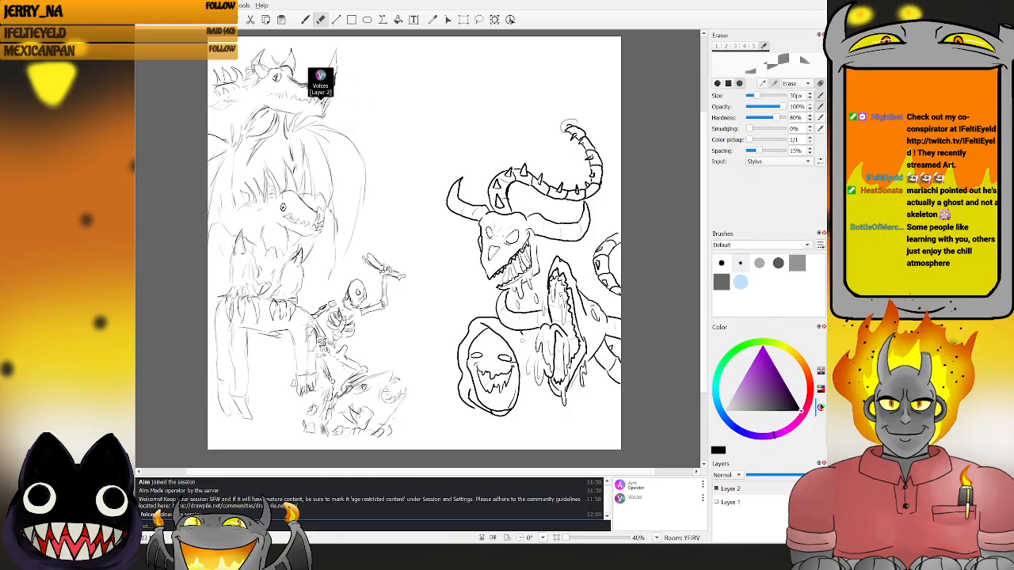
pyautogui.press('b')
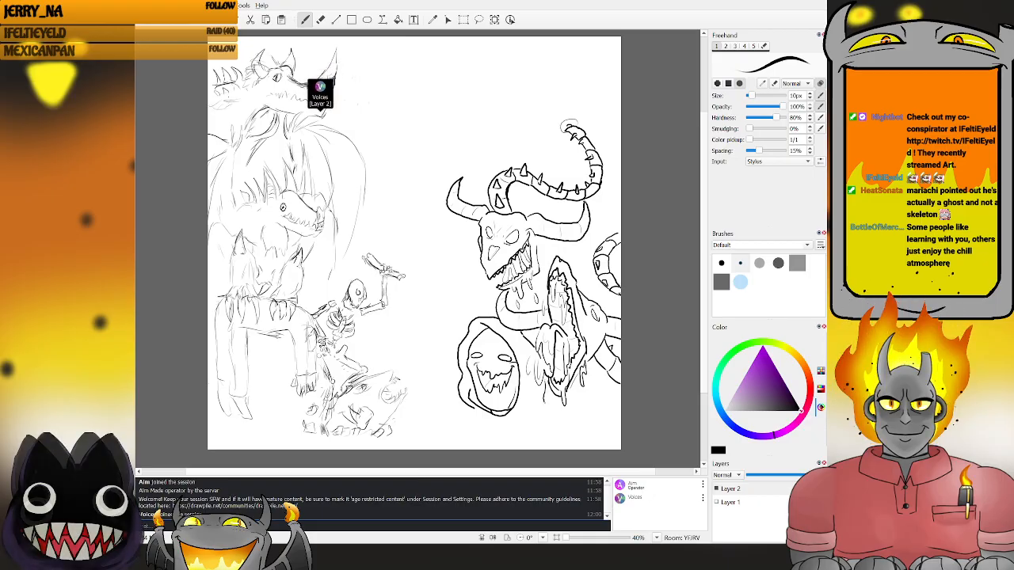
pyautogui.moveTo(544, 383)
pyautogui.mouseDown()
pyautogui.moveTo(548, 417)
pyautogui.moveTo(577, 433)
pyautogui.mouseUp()
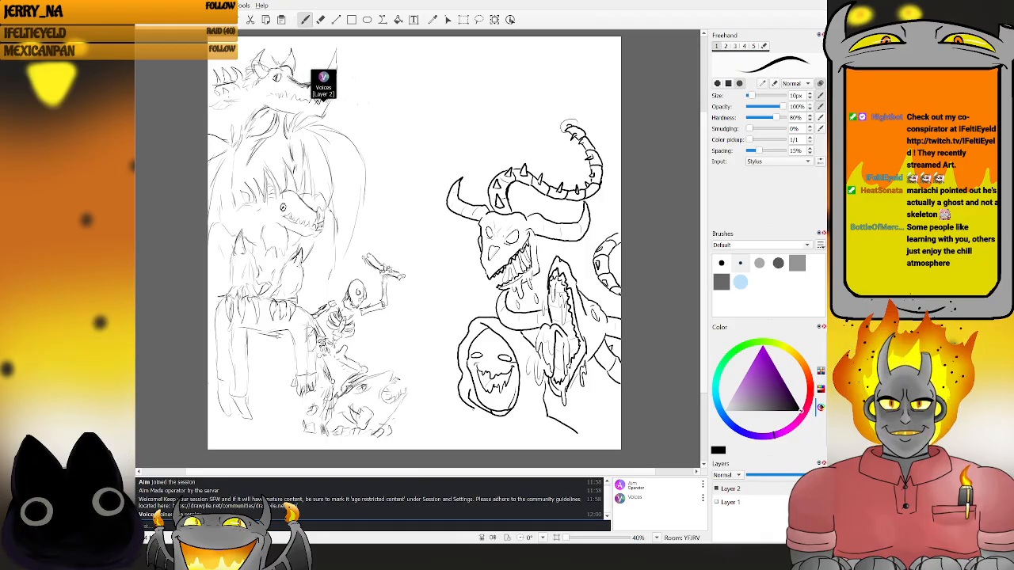
pyautogui.moveTo(472, 407); pyautogui.dragTo(433, 425)
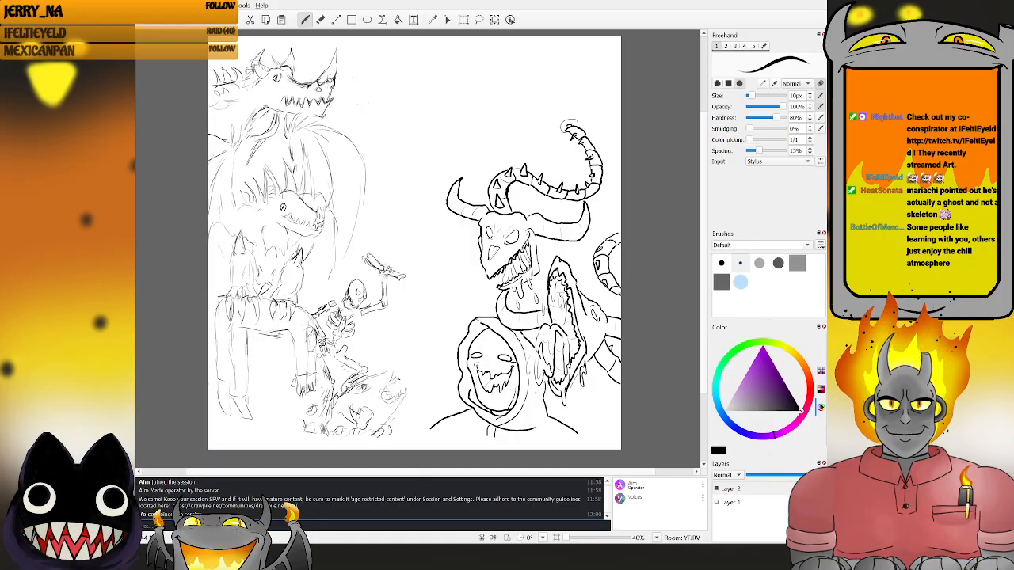
pyautogui.press('e')
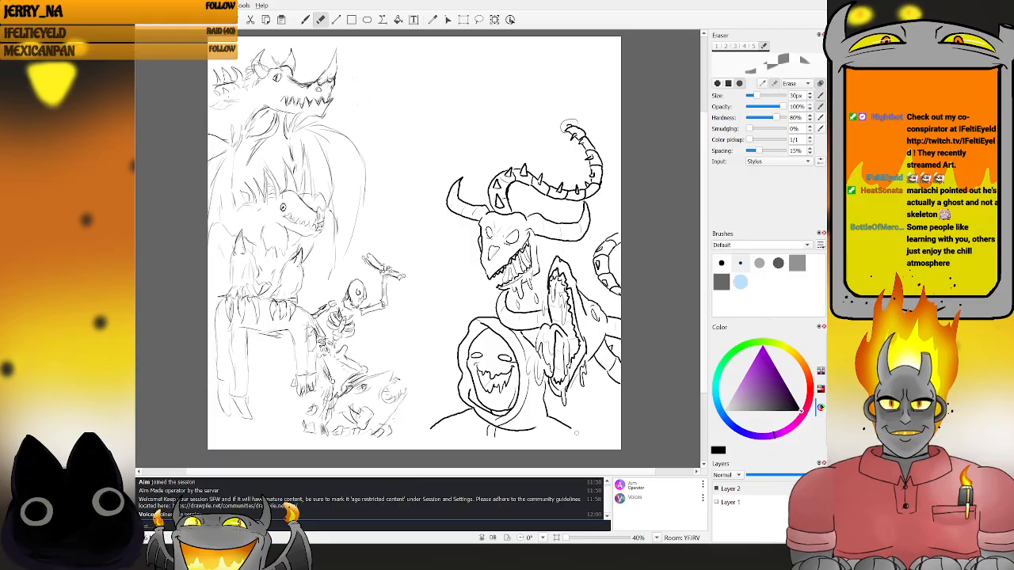
pyautogui.press('b')
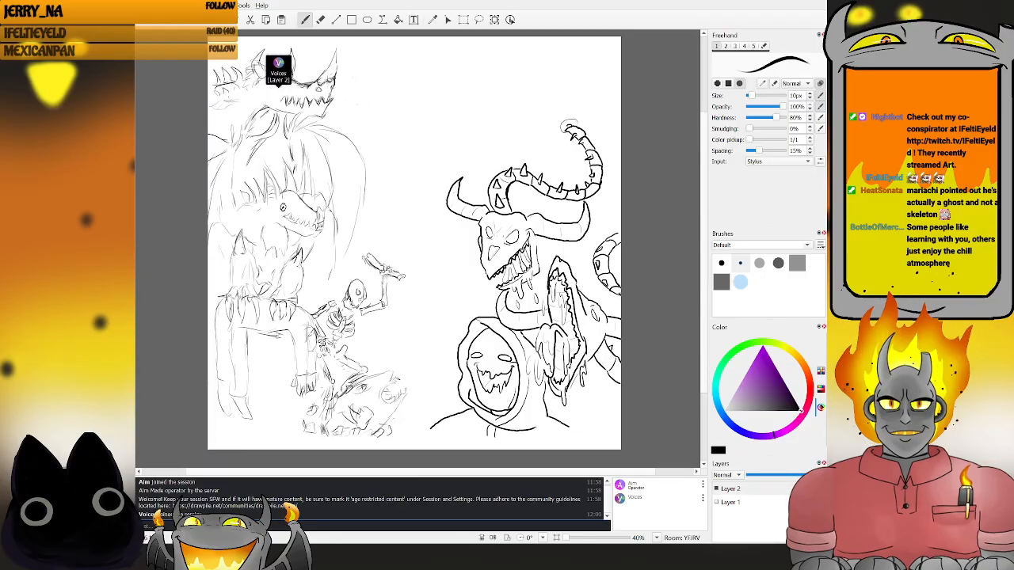
pyautogui.moveTo(578, 428); pyautogui.dragTo(594, 436)
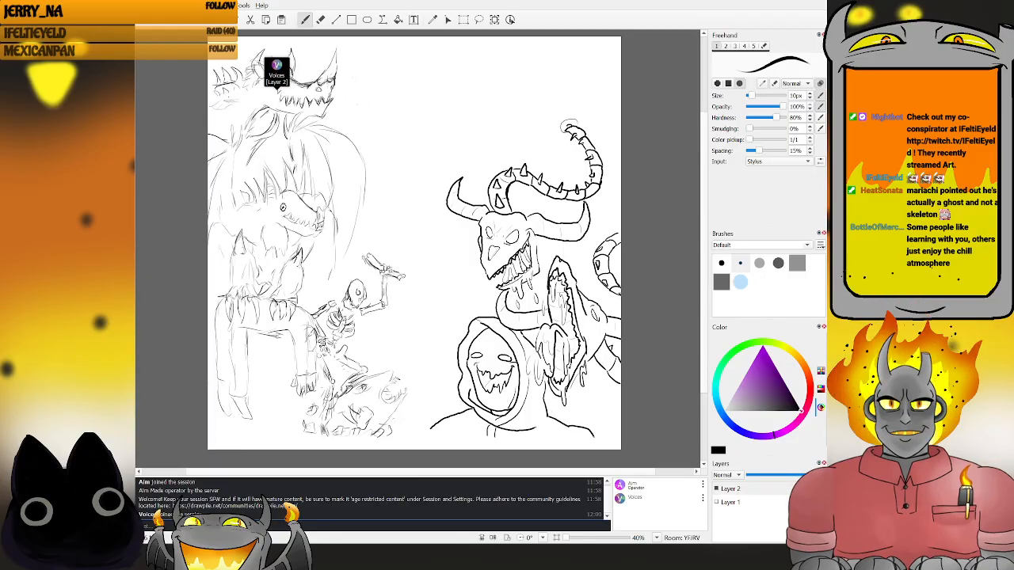
# - Erase the outer end of the hooded figure's shoulder and redraw it as a rounded curve with a short fold mark
pyautogui.press('e')
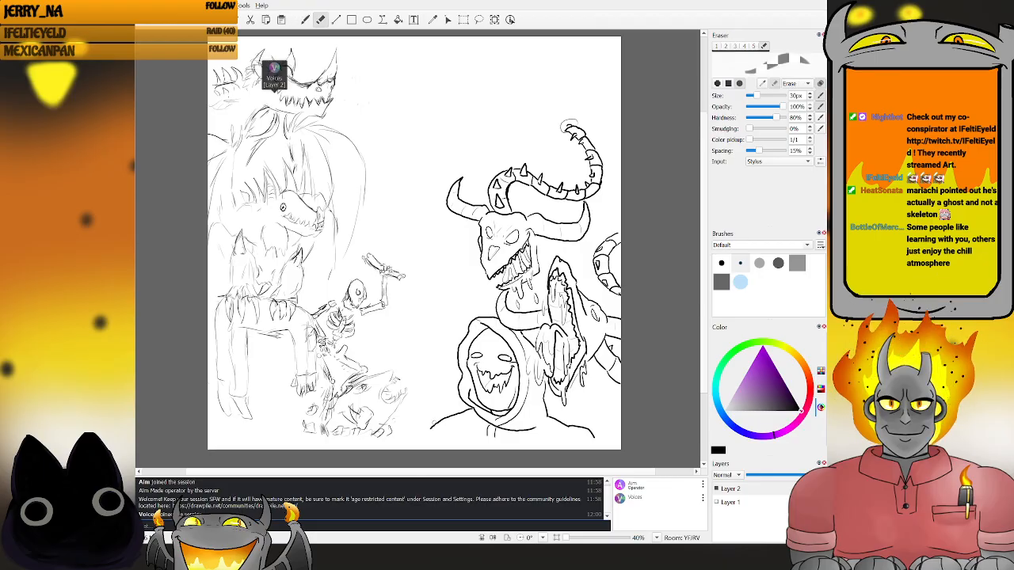
pyautogui.moveTo(431, 427)
pyautogui.mouseDown()
pyautogui.moveTo(456, 404)
pyautogui.moveTo(426, 432)
pyautogui.mouseUp()
pyautogui.press('b')
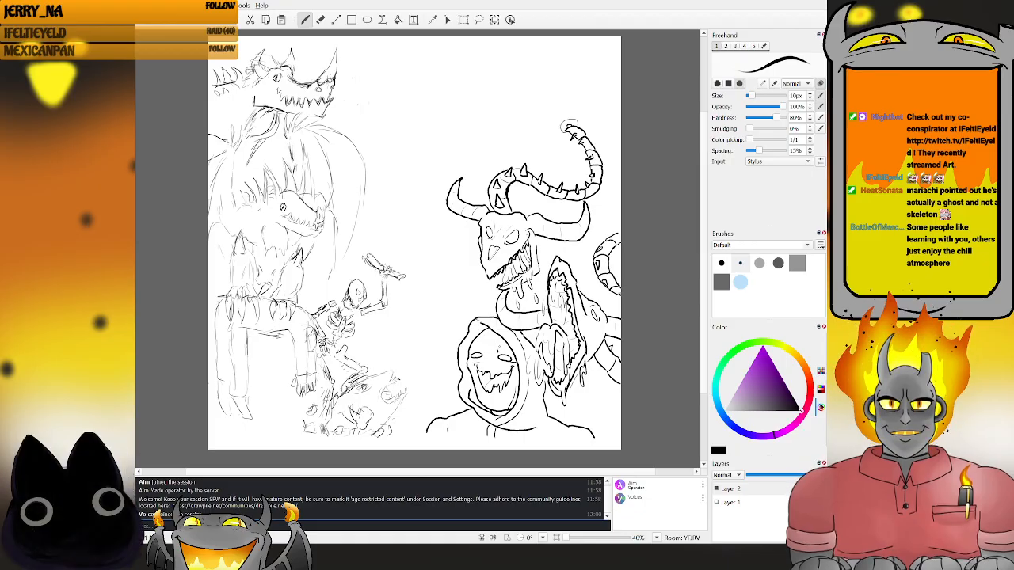
pyautogui.click(498, 348)
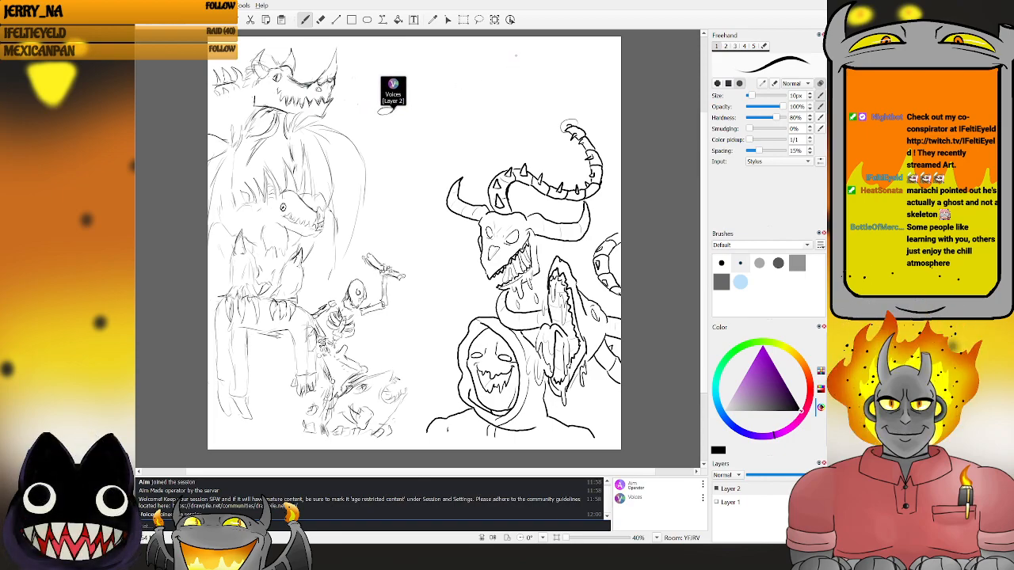
# - Draw a lumpy, segmented creature with a round eye above the horned skull's tail, undoing the first tries at its third segment
pyautogui.moveTo(500, 61)
pyautogui.mouseDown()
pyautogui.moveTo(492, 78)
pyautogui.moveTo(514, 80)
pyautogui.mouseUp()
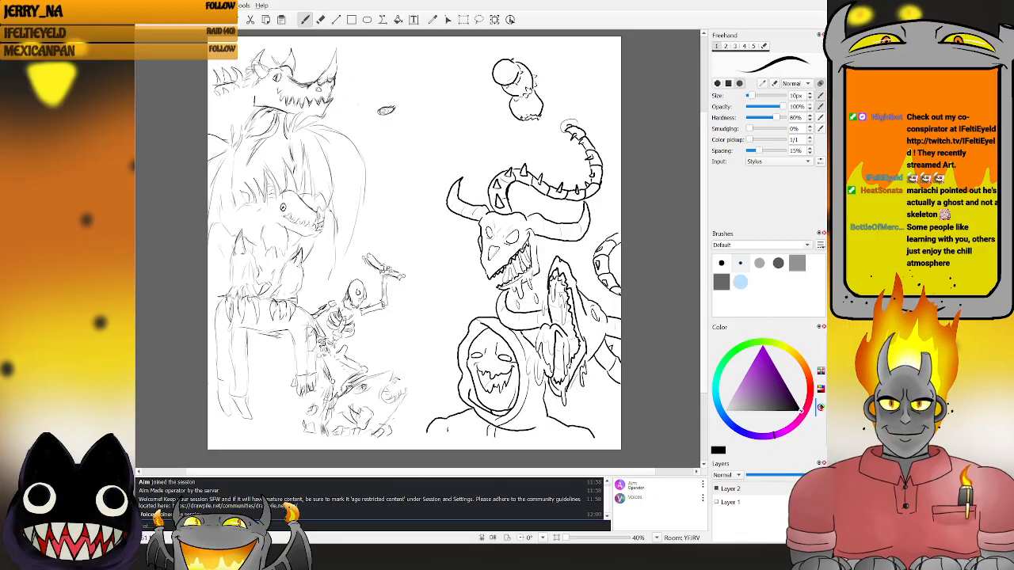
pyautogui.moveTo(521, 119); pyautogui.dragTo(534, 145)
pyautogui.hotkey('ctrl', 'z')
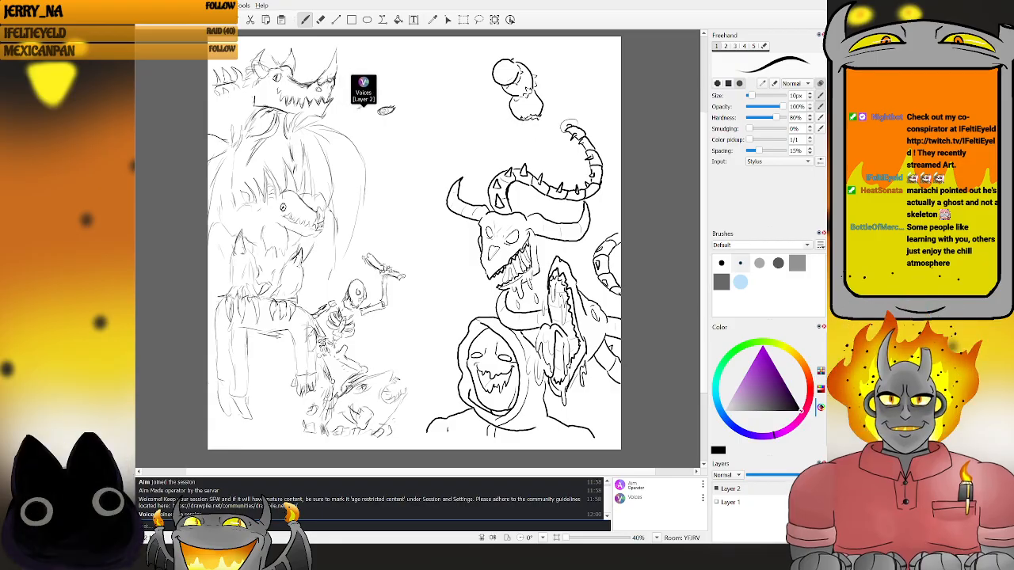
pyautogui.moveTo(520, 119)
pyautogui.mouseDown()
pyautogui.moveTo(521, 136)
pyautogui.moveTo(547, 141)
pyautogui.mouseUp()
pyautogui.hotkey('ctrl', 'z')
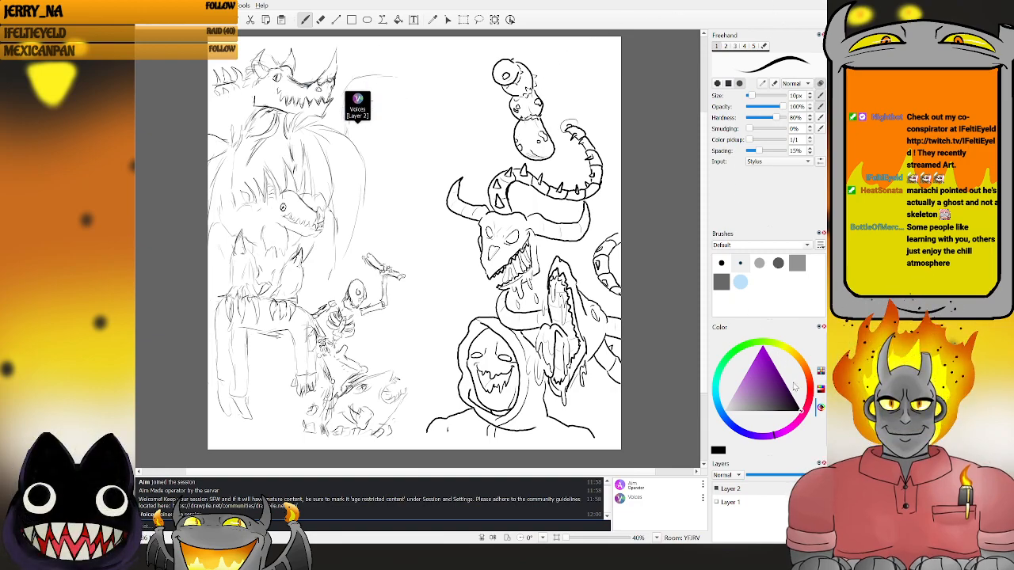
pyautogui.click(810, 404)
pyautogui.click(765, 355)
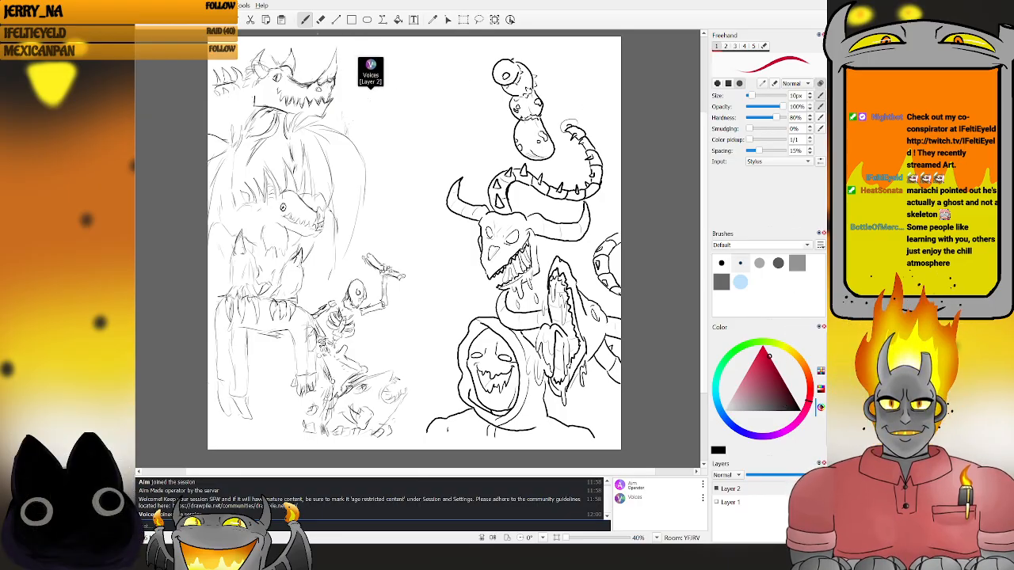
pyautogui.click(397, 20)
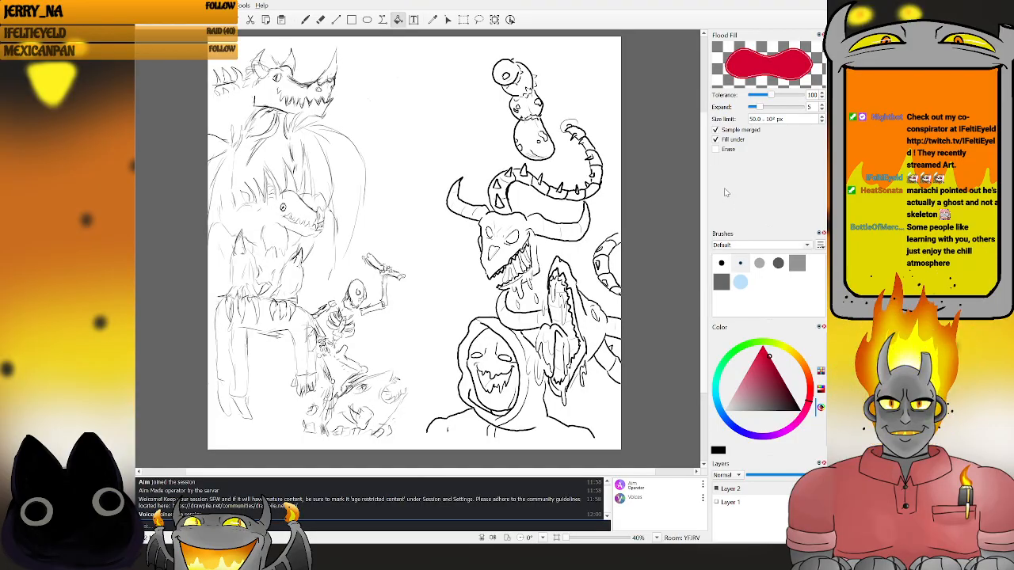
pyautogui.press('b')
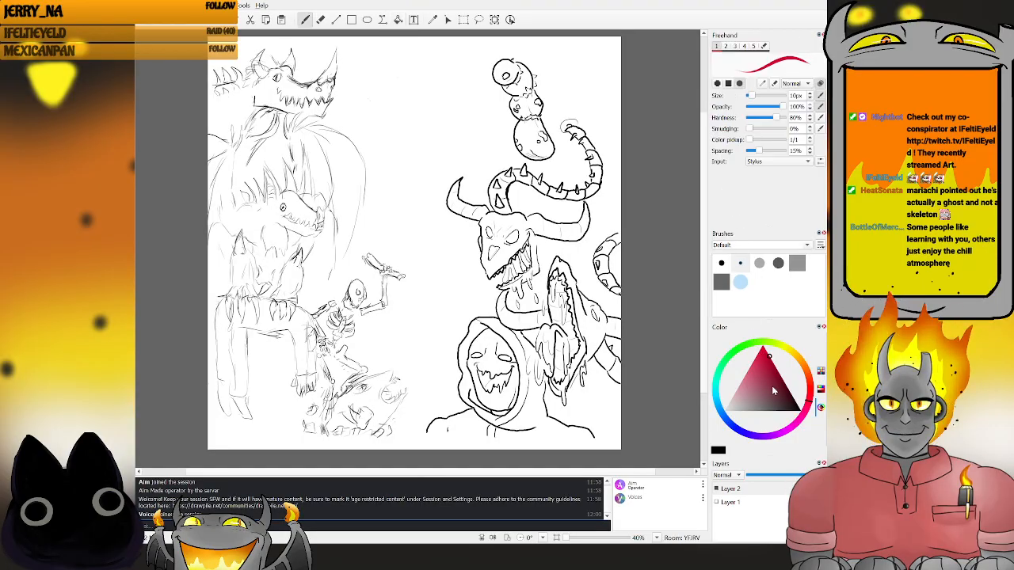
pyautogui.moveTo(772, 390); pyautogui.dragTo(805, 415)
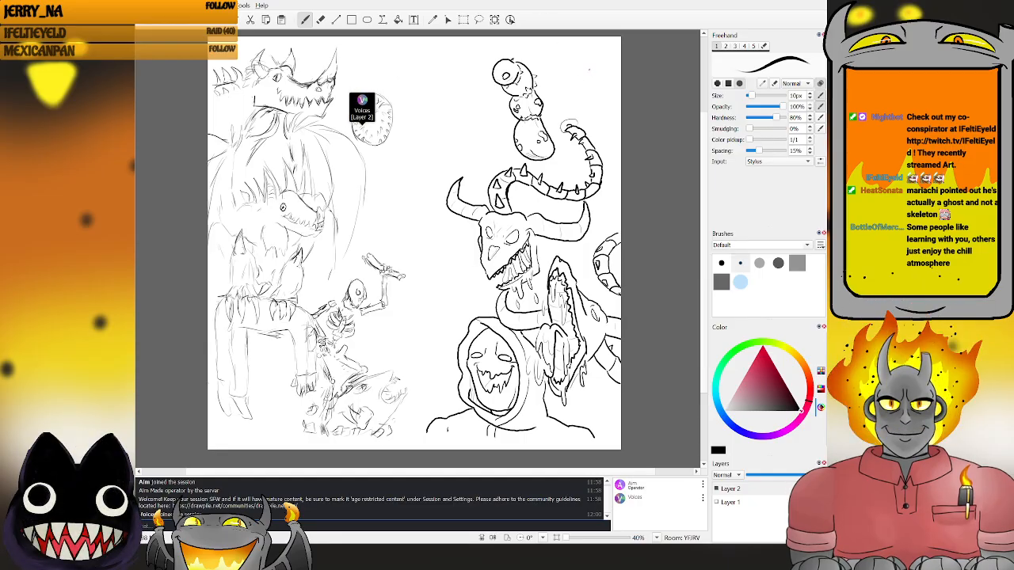
# - Erase the stray dot near the segmented creature and draw a slender, clawed figure in a suit beside it, redoing its first arm line
pyautogui.press('e')
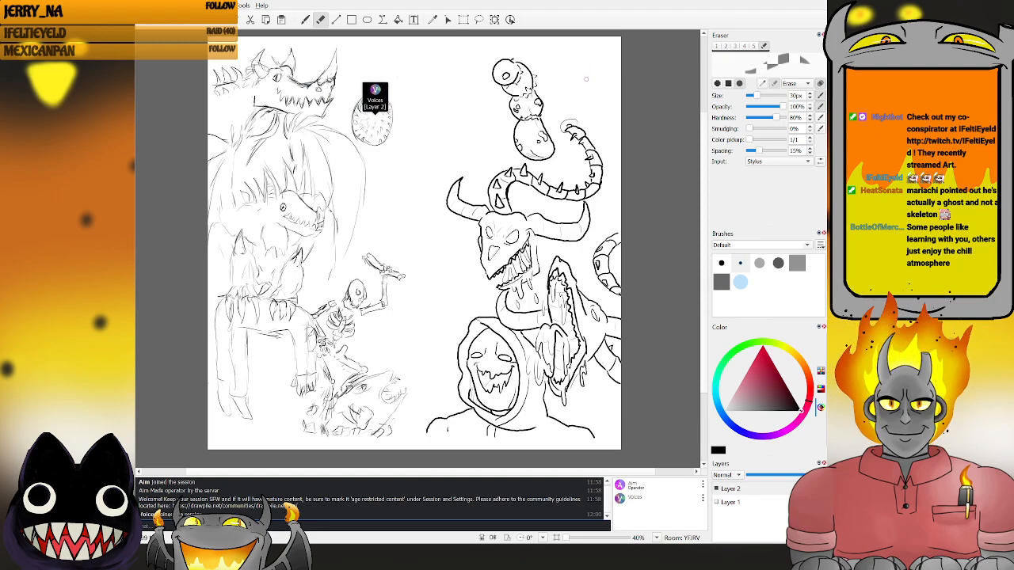
pyautogui.press('b')
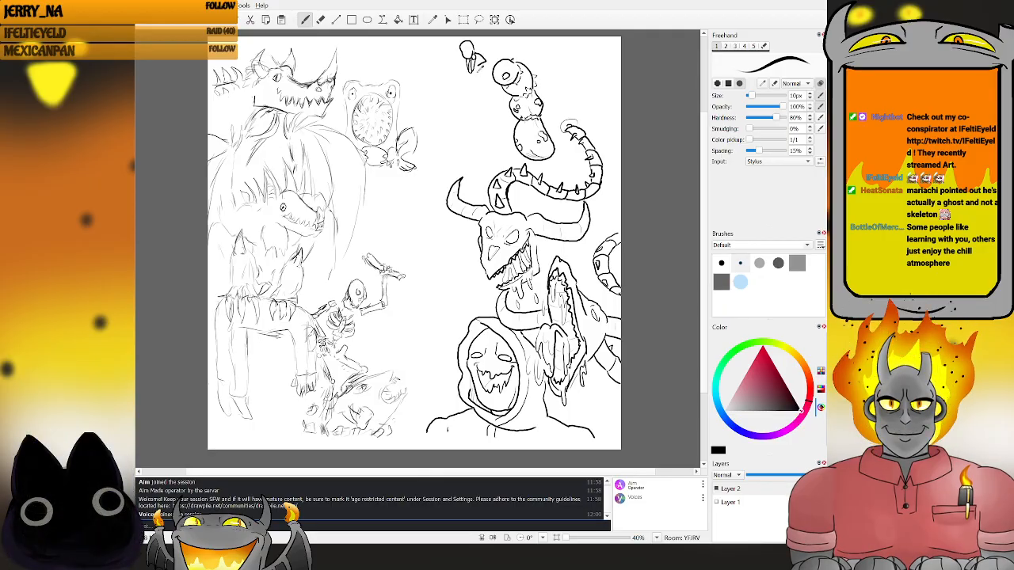
pyautogui.hotkey('ctrl', 'z')
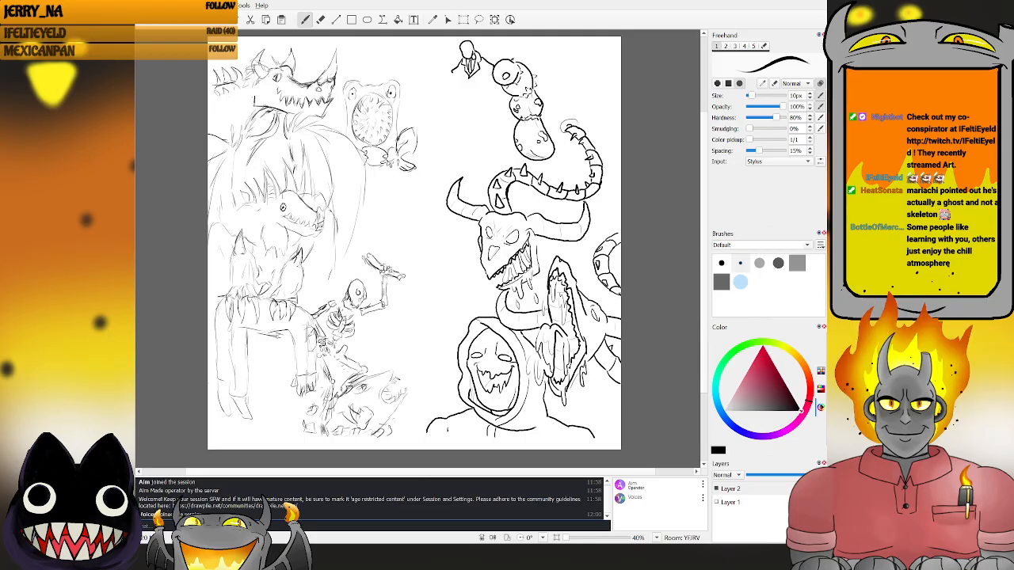
pyautogui.moveTo(495, 89); pyautogui.dragTo(492, 106)
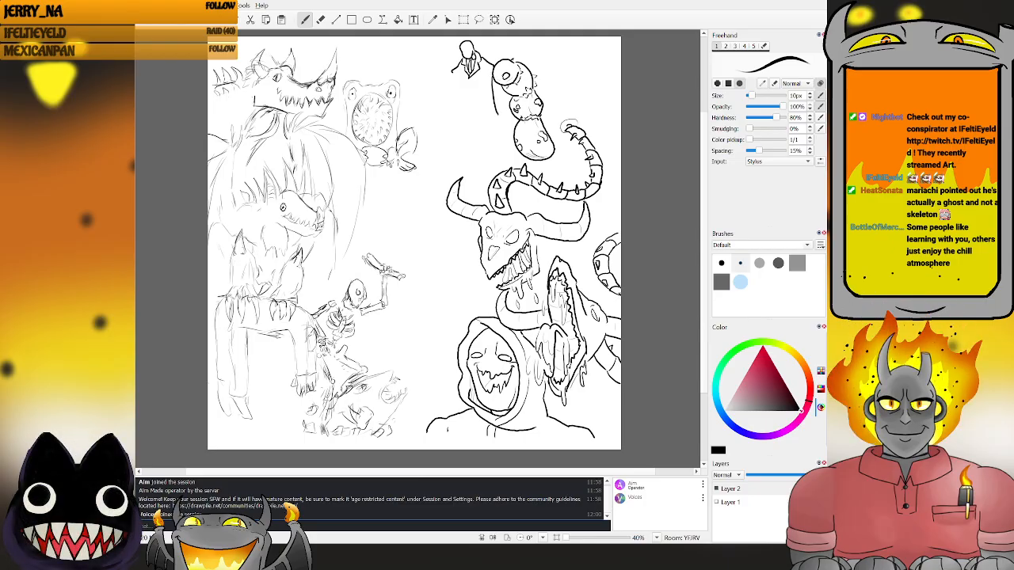
pyautogui.hotkey('ctrl', 'z')
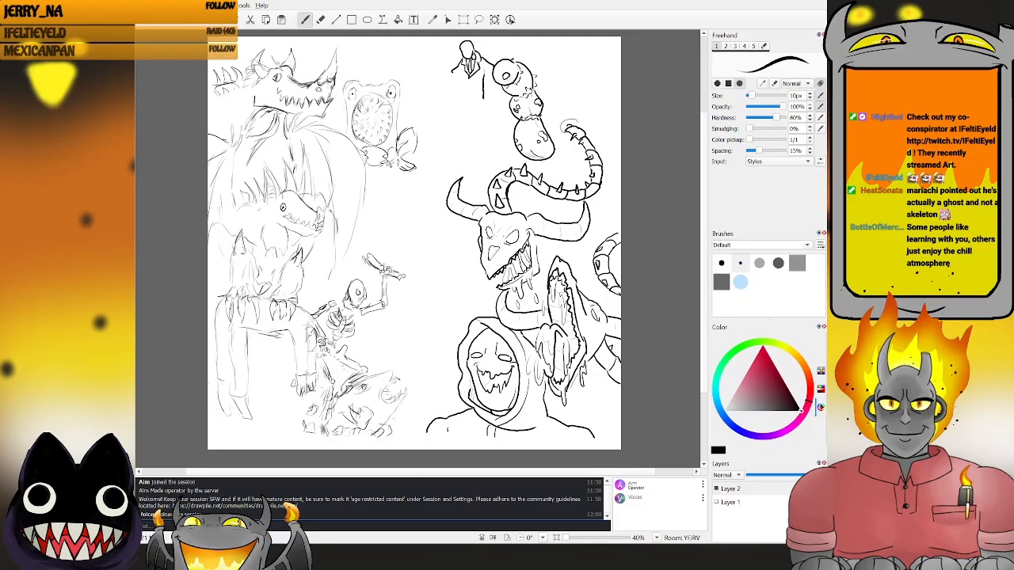
pyautogui.moveTo(493, 80); pyautogui.dragTo(500, 114)
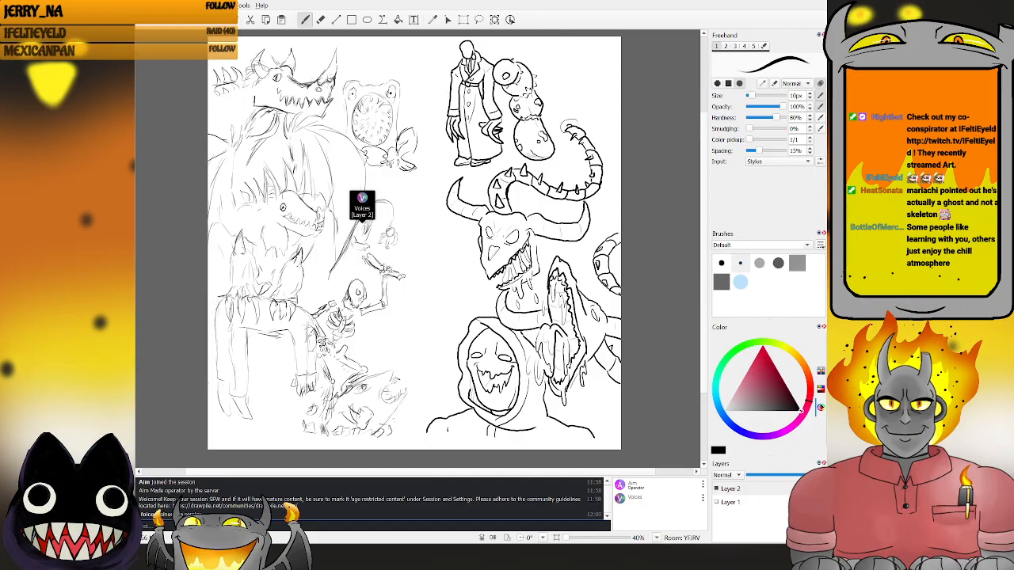
# - Draw a large oval eye with a ringed iris and brow in the canvas's upper-right corner, undoing the first jaw lines beneath it
pyautogui.moveTo(590, 75)
pyautogui.mouseDown()
pyautogui.moveTo(581, 85)
pyautogui.moveTo(589, 75)
pyautogui.mouseUp()
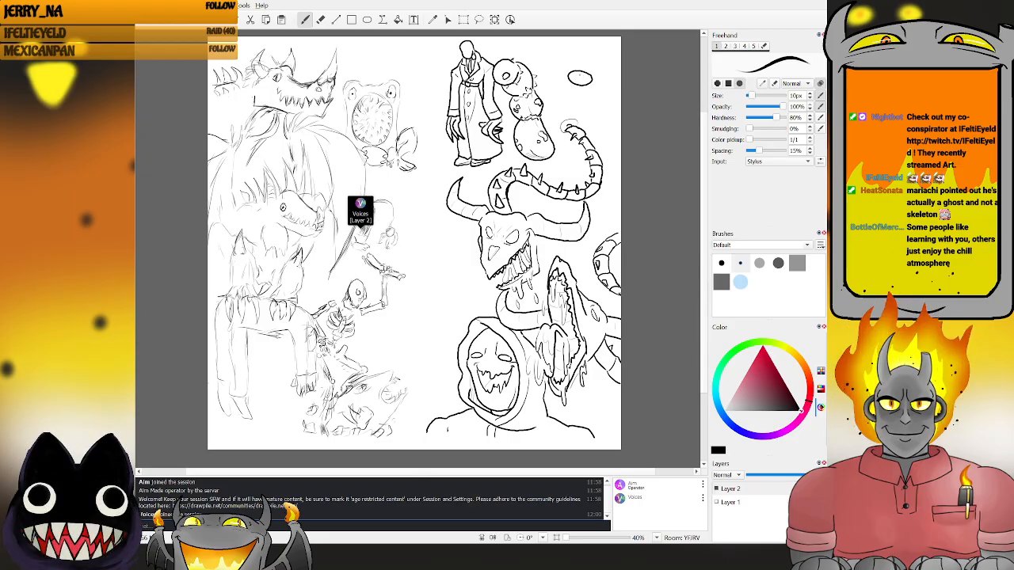
pyautogui.moveTo(579, 73)
pyautogui.mouseDown()
pyautogui.moveTo(578, 82)
pyautogui.moveTo(594, 74)
pyautogui.moveTo(568, 88)
pyautogui.moveTo(593, 83)
pyautogui.mouseUp()
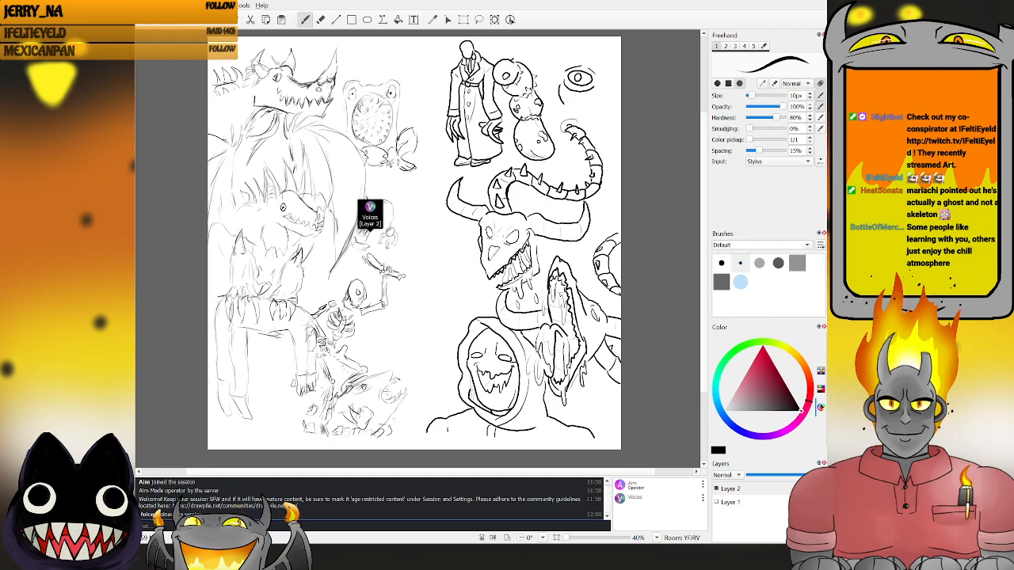
pyautogui.moveTo(576, 119)
pyautogui.mouseDown()
pyautogui.moveTo(583, 128)
pyautogui.moveTo(575, 119)
pyautogui.mouseUp()
pyautogui.hotkey('ctrl', 'z')
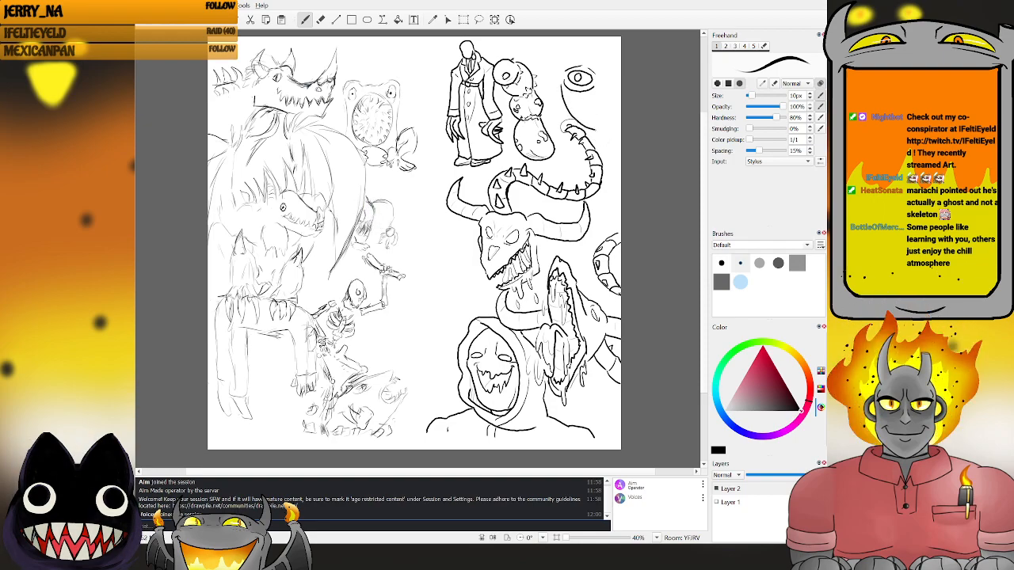
pyautogui.hotkey('ctrl', 'z')
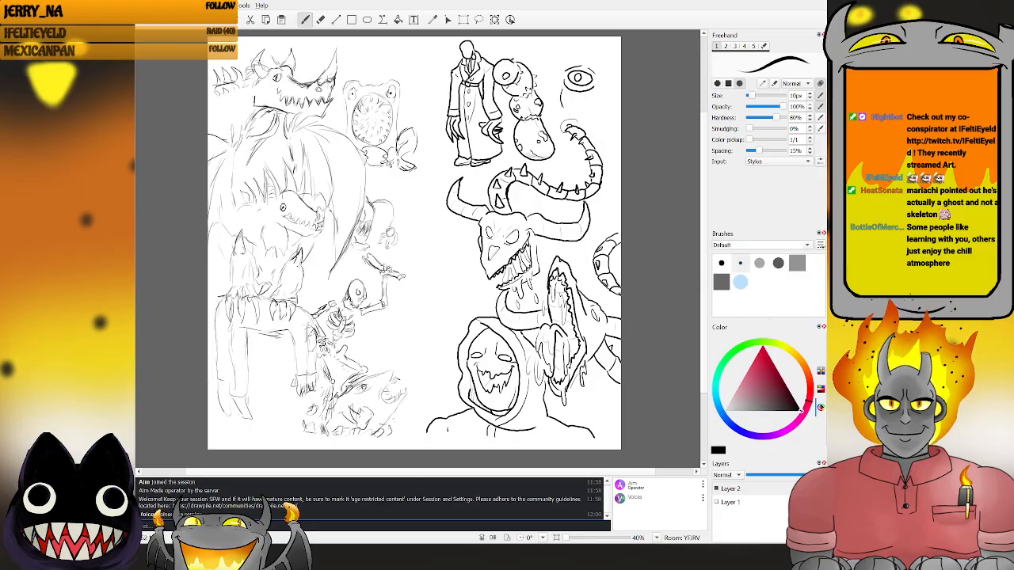
# - Draw the big-eyed face's curled mouth, jaw and horned head outline, undoing the first mouth stroke and touching up with the eraser
pyautogui.moveTo(598, 128); pyautogui.dragTo(615, 124)
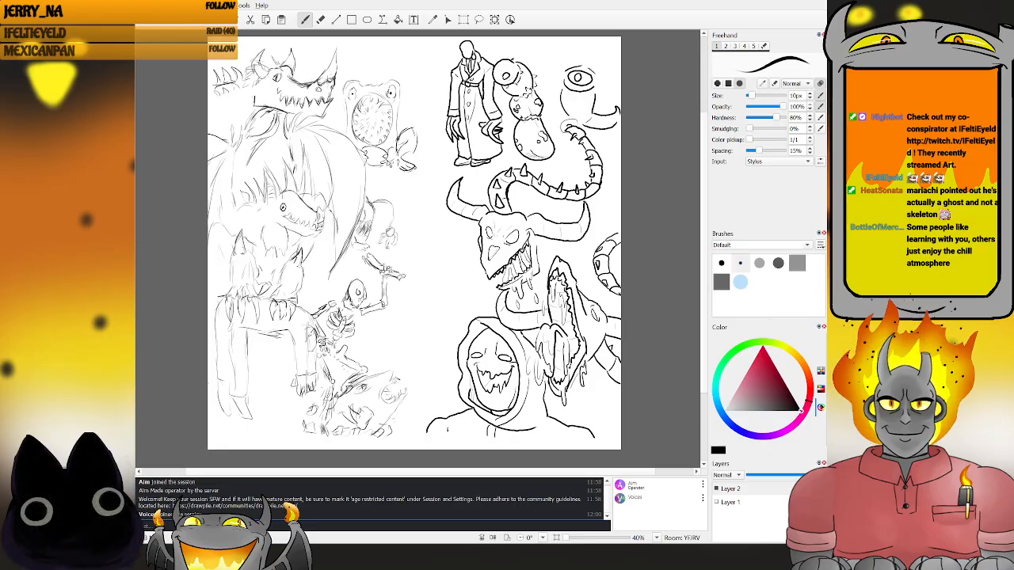
pyautogui.hotkey('ctrl', 'z')
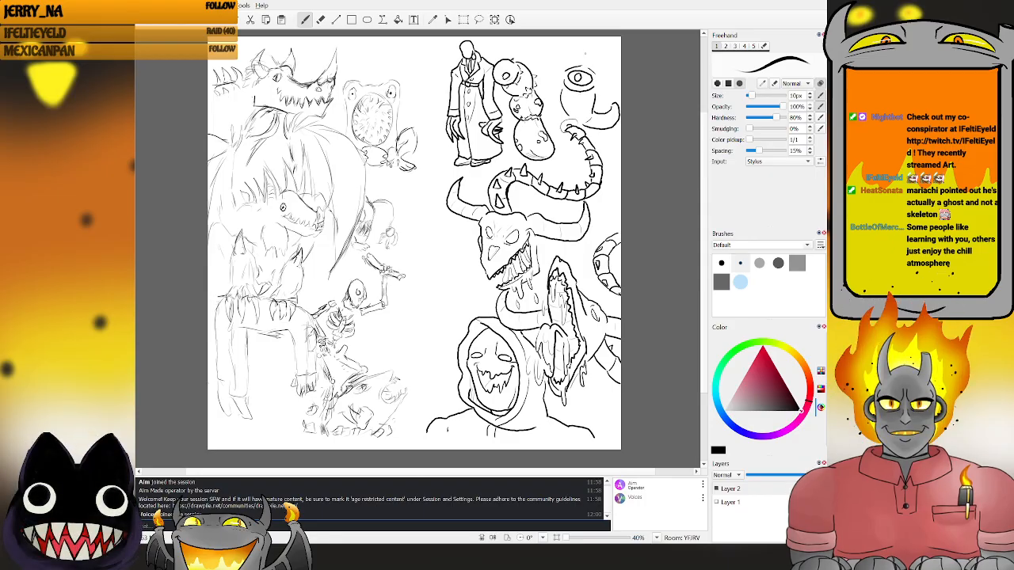
pyautogui.press('e')
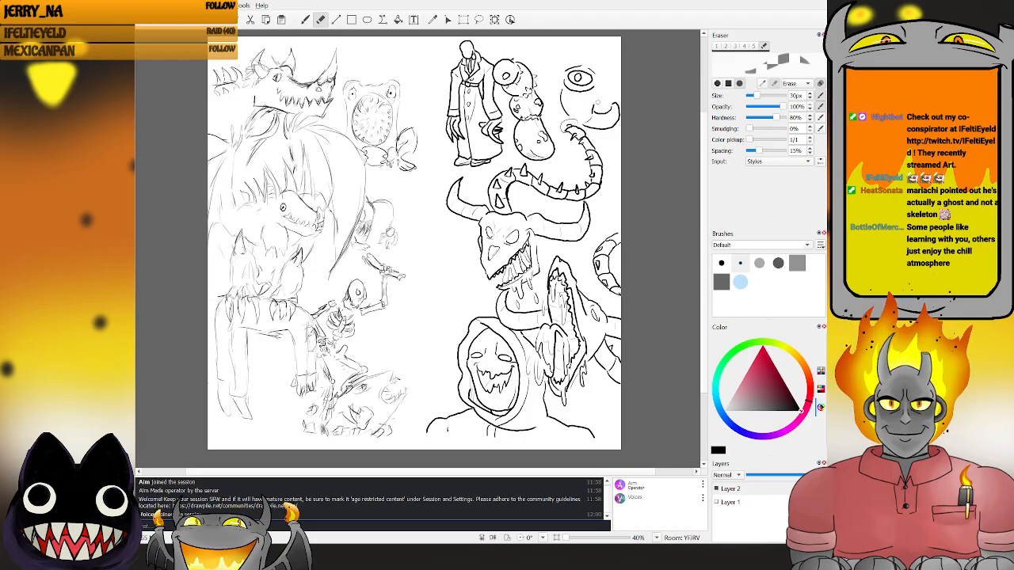
pyautogui.press('b')
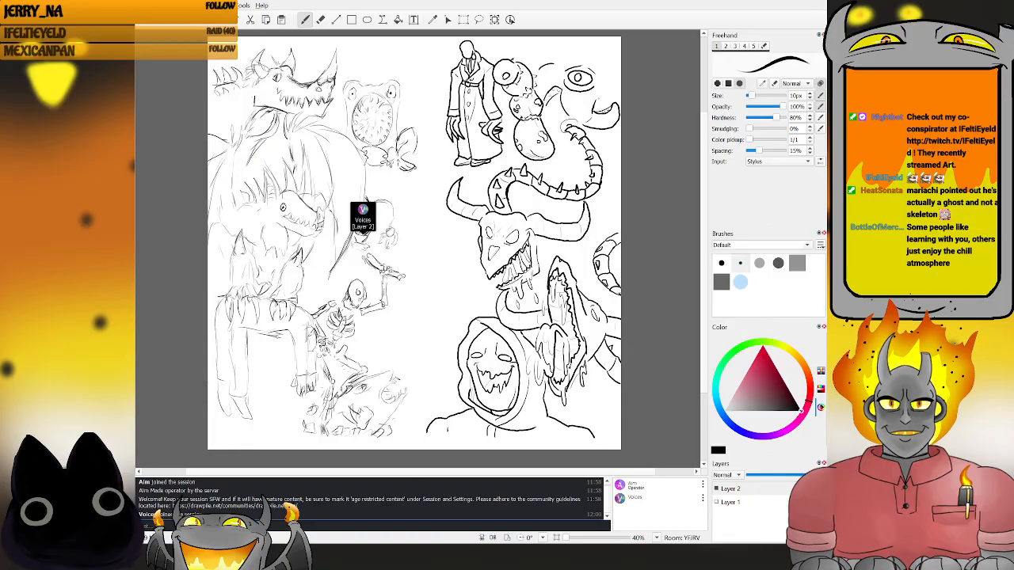
pyautogui.press('z')
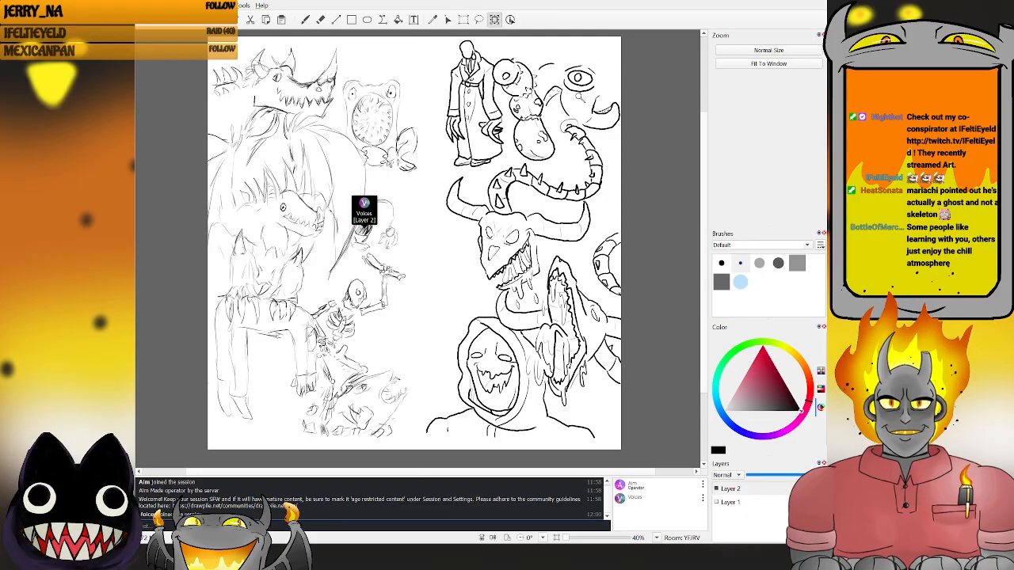
pyautogui.press('b')
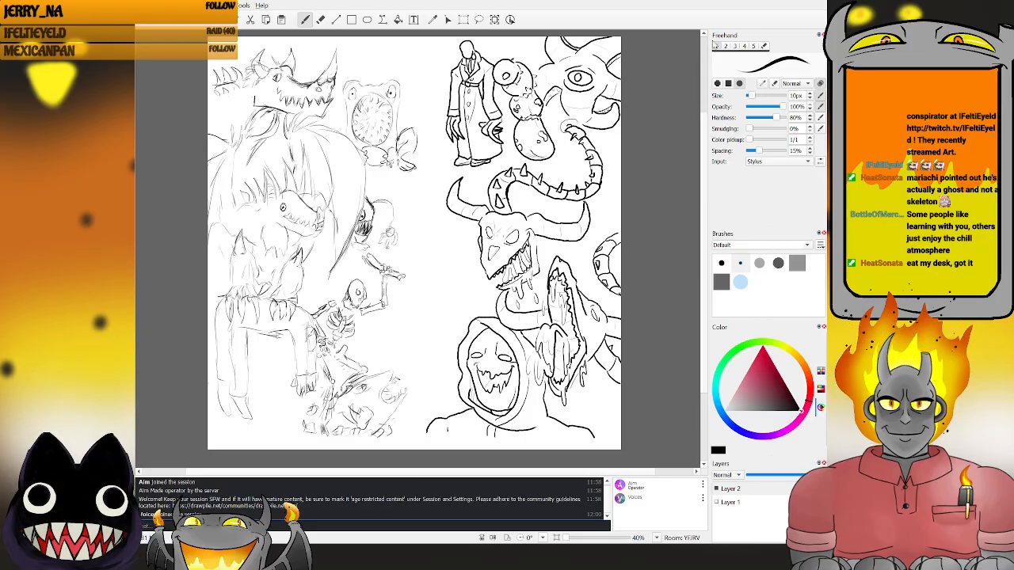
# - Flood-fill the iris of the horned face's large eye with black and shift the colour wheel's hue toward magenta
pyautogui.click(397, 19)
pyautogui.click(581, 76)
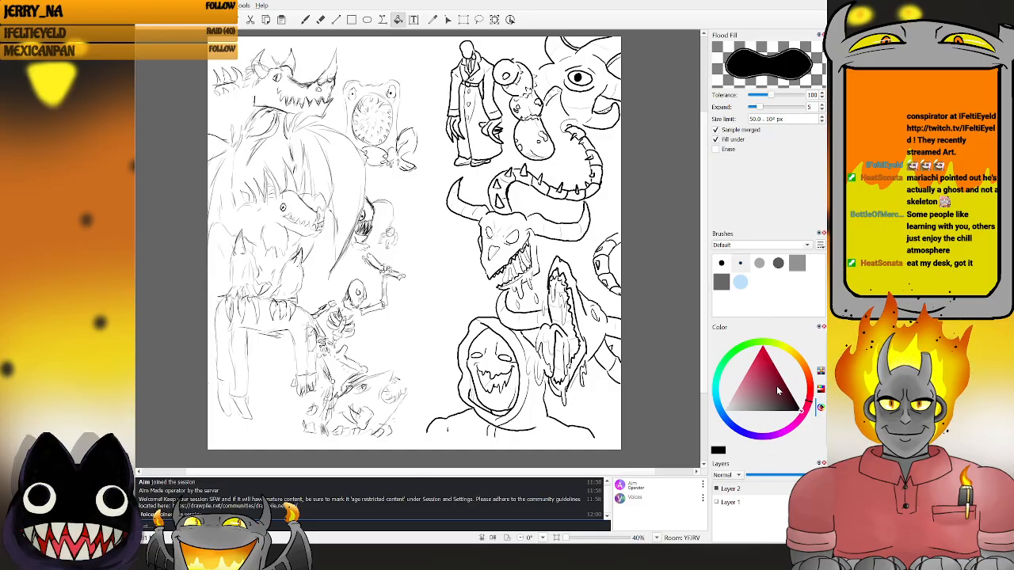
pyautogui.moveTo(791, 432); pyautogui.dragTo(798, 422)
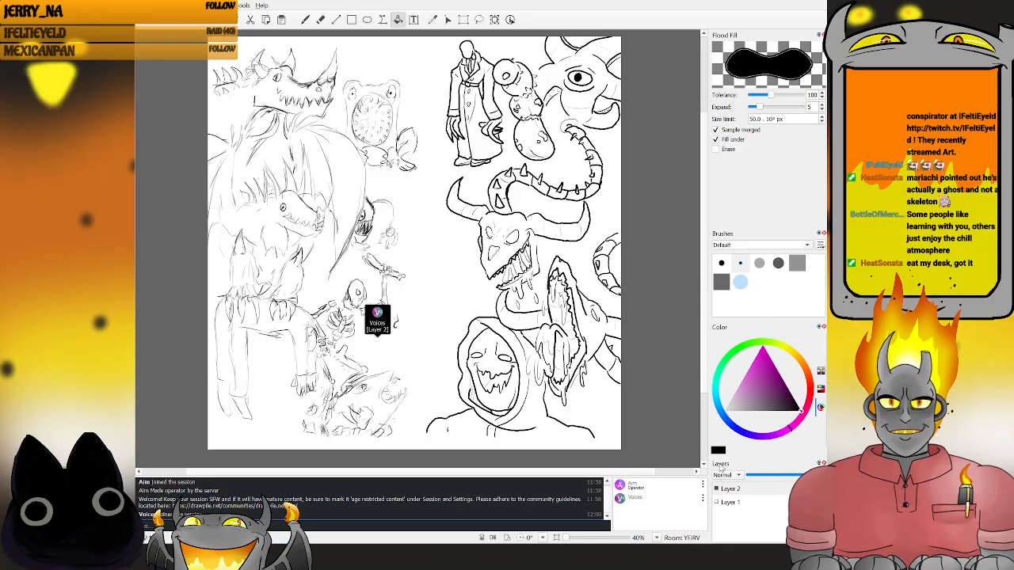
# - Add a new layer above Layer 2 and hide Layer 2 to get a blank drawing surface
pyautogui.click(731, 490)
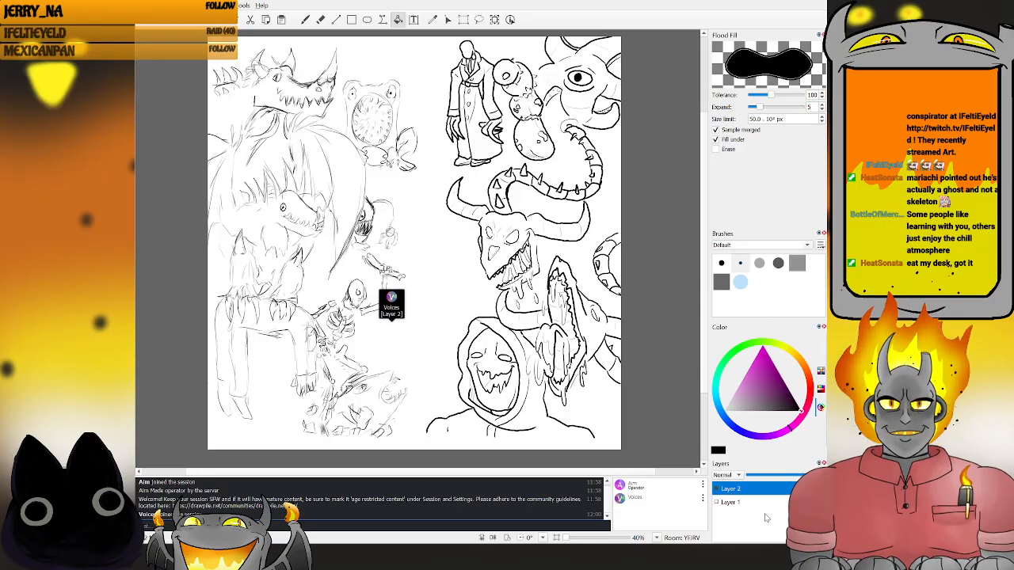
pyautogui.hotkey('ctrl', 'shift', 'n')
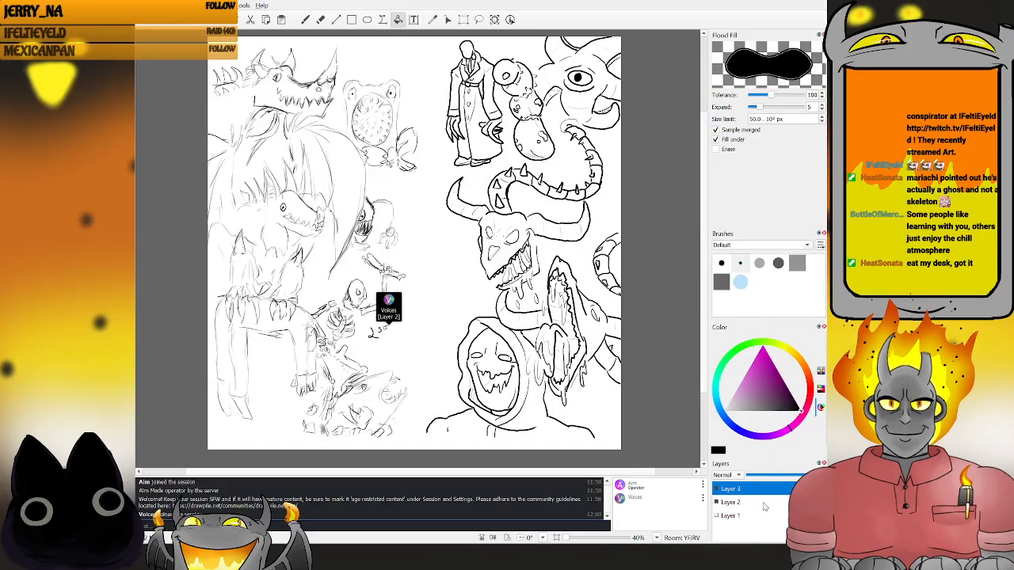
pyautogui.click(716, 503)
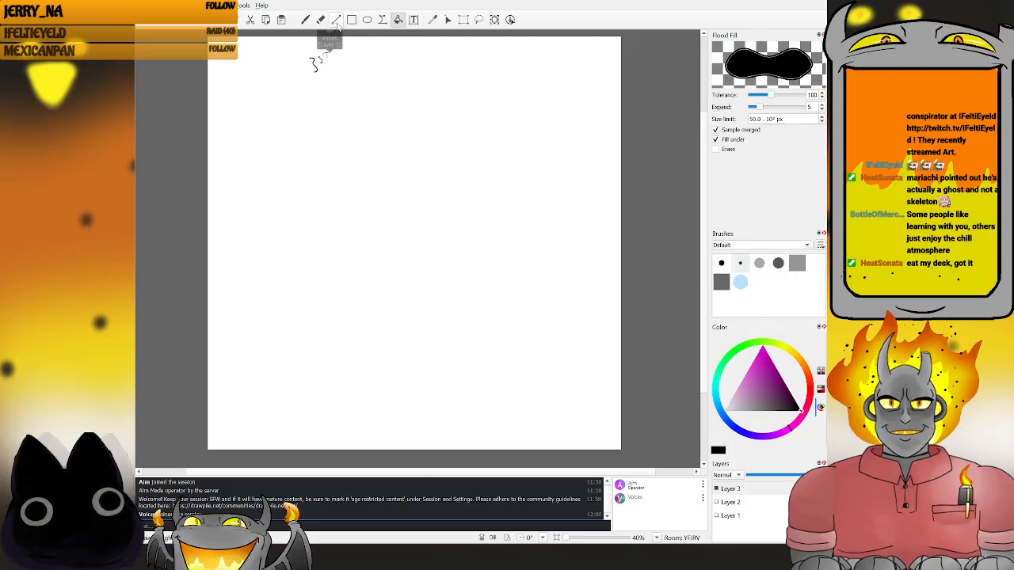
# - Draw a humped curve with a flat tail in the canvas's lower-right area using the Freehand brush, undoing the trial strokes
pyautogui.click(306, 21)
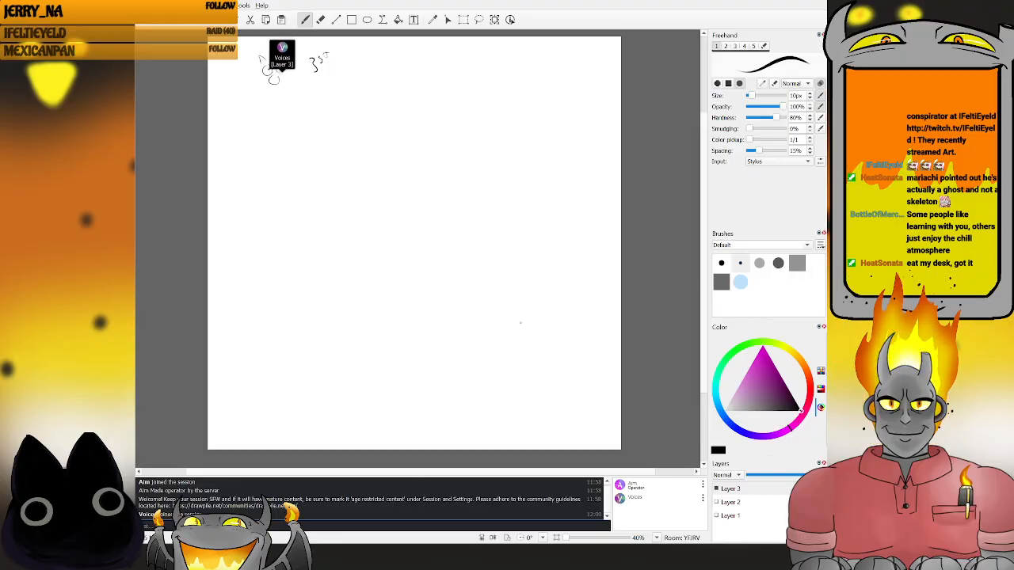
pyautogui.moveTo(491, 320)
pyautogui.mouseDown()
pyautogui.moveTo(498, 332)
pyautogui.moveTo(508, 326)
pyautogui.mouseUp()
pyautogui.hotkey('ctrl', 'z')
pyautogui.moveTo(513, 339)
pyautogui.mouseDown()
pyautogui.moveTo(494, 324)
pyautogui.moveTo(472, 334)
pyautogui.mouseUp()
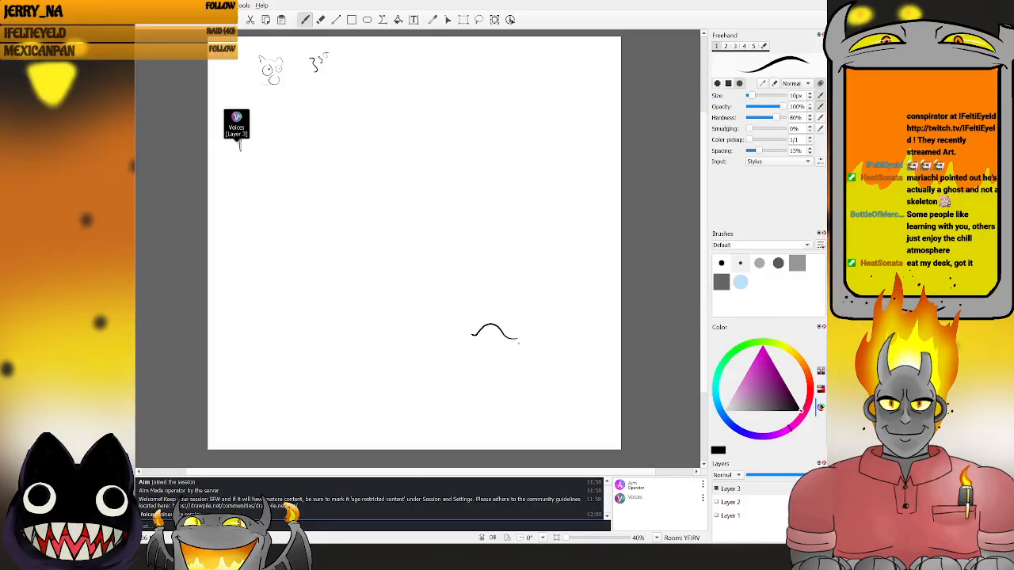
pyautogui.hotkey('ctrl', 'z')
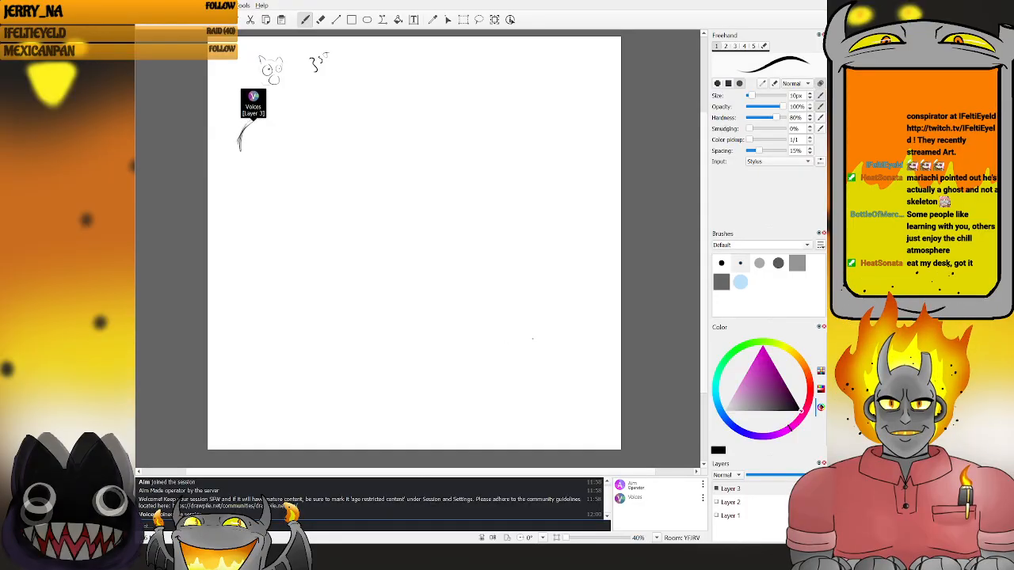
pyautogui.moveTo(534, 342)
pyautogui.mouseDown()
pyautogui.moveTo(497, 334)
pyautogui.moveTo(545, 345)
pyautogui.moveTo(520, 342)
pyautogui.moveTo(505, 323)
pyautogui.mouseUp()
pyautogui.hotkey('ctrl', 'z')
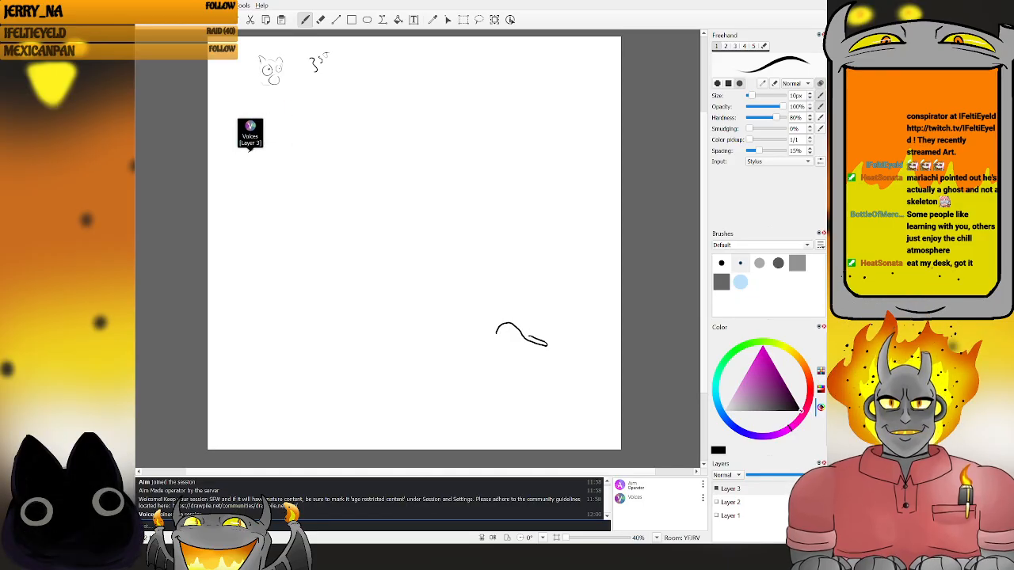
# - Double the humped curve into a thin band extending to both sides, undoing the first parallel stroke and switching briefly to the eraser
pyautogui.moveTo(527, 330); pyautogui.dragTo(517, 317)
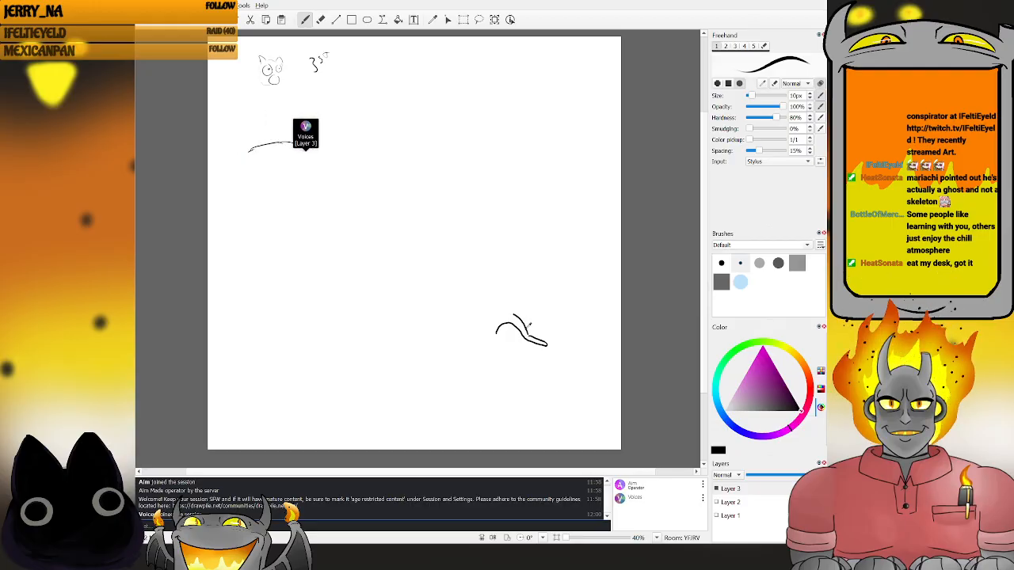
pyautogui.hotkey('ctrl', 'z')
pyautogui.hotkey('ctrl', 'z')
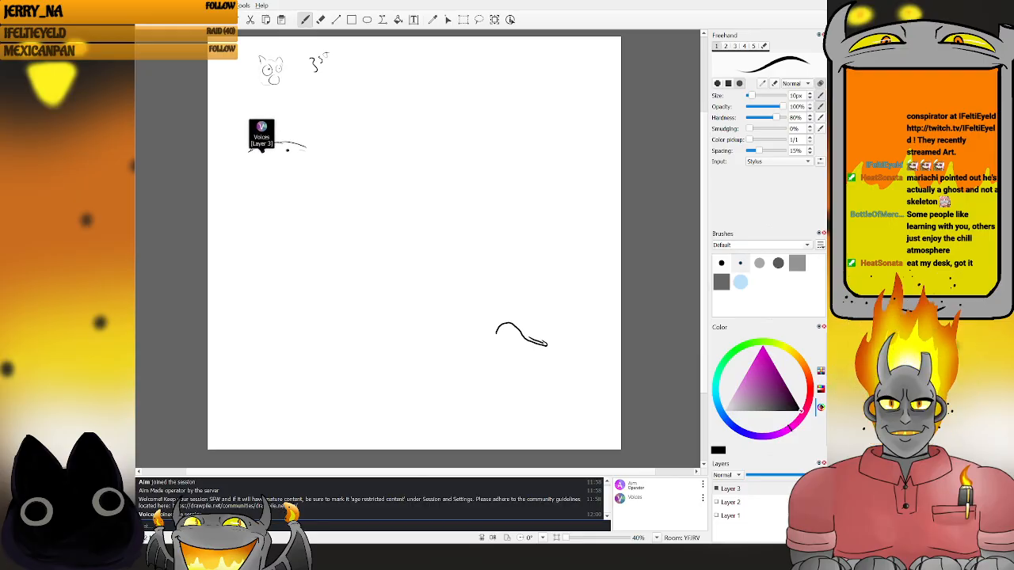
pyautogui.hotkey('ctrl', 'z')
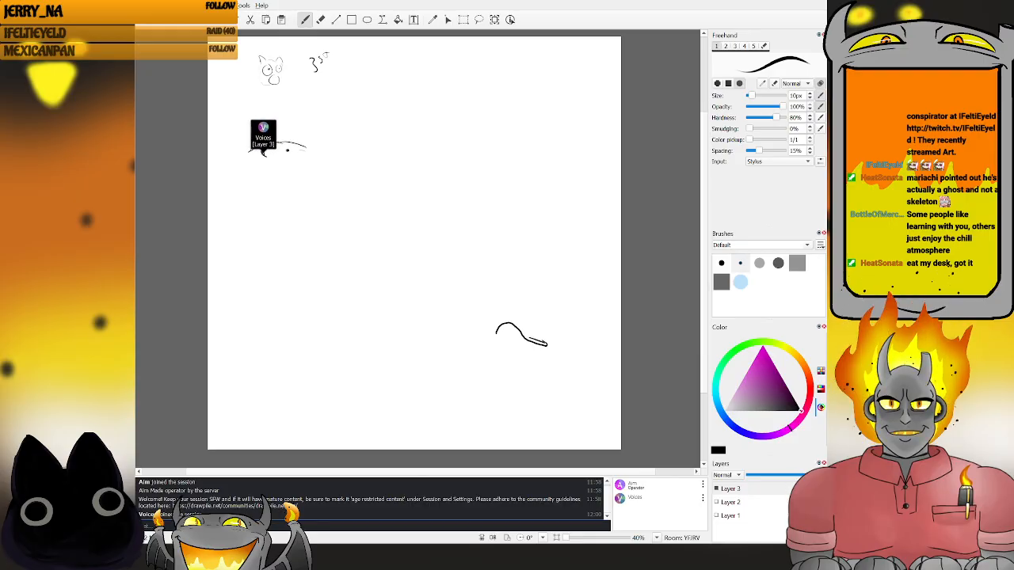
pyautogui.press('e')
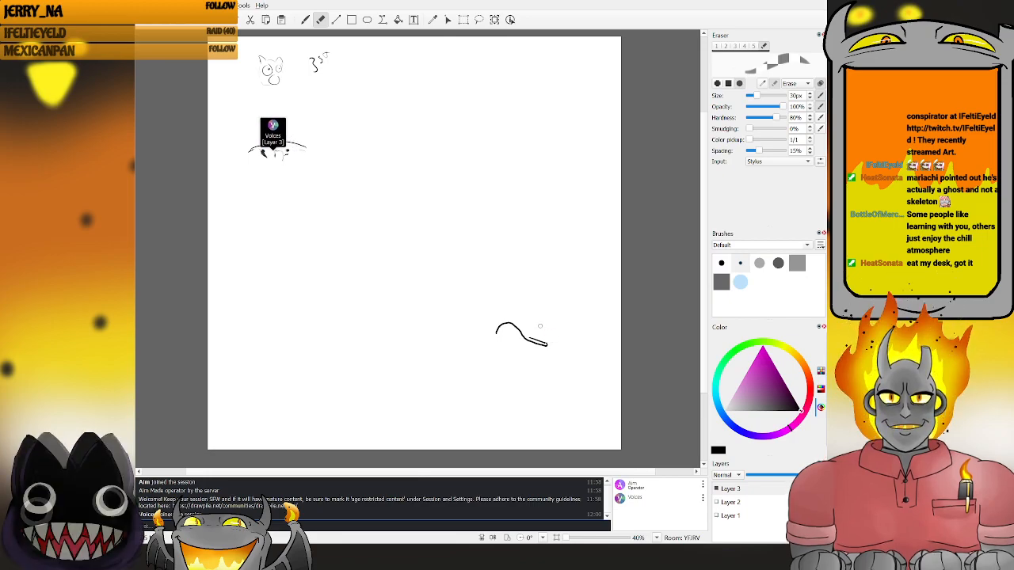
pyautogui.press('b')
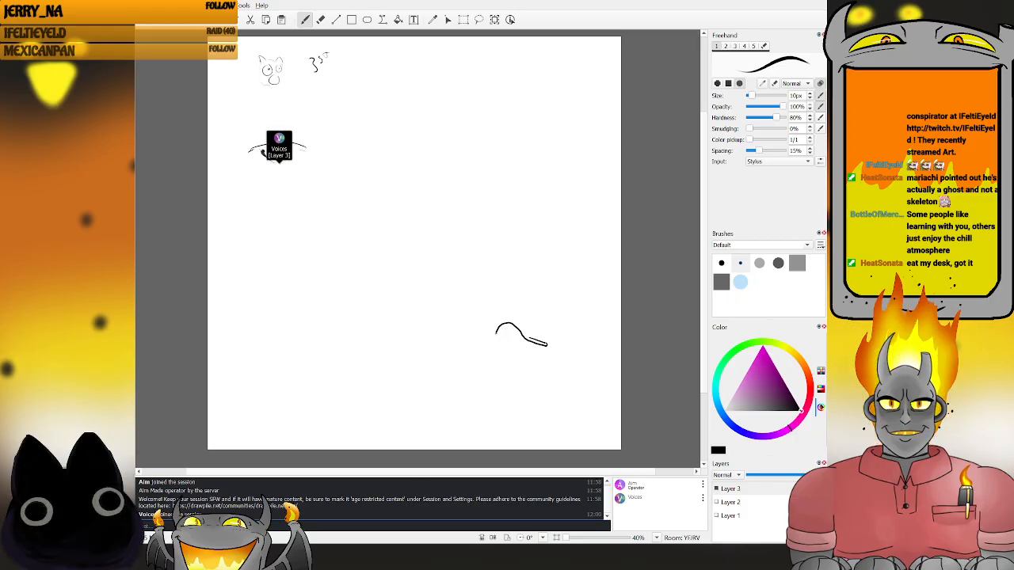
pyautogui.moveTo(485, 337); pyautogui.dragTo(495, 333)
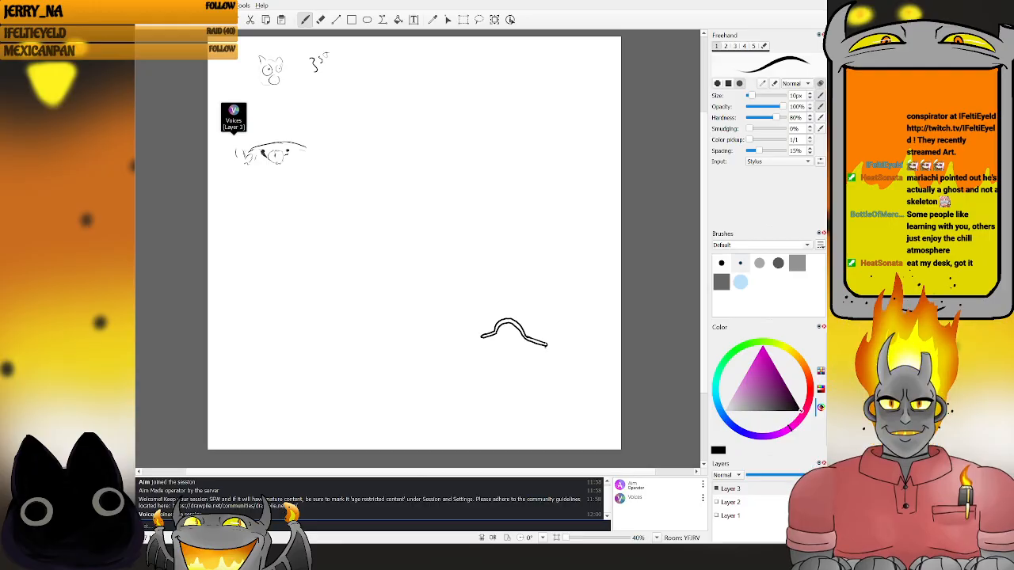
# - Complete the round eye with a lower rim and small pupil, and enclose it in an oval head, undoing misplaced strokes
pyautogui.moveTo(530, 349); pyautogui.dragTo(511, 364)
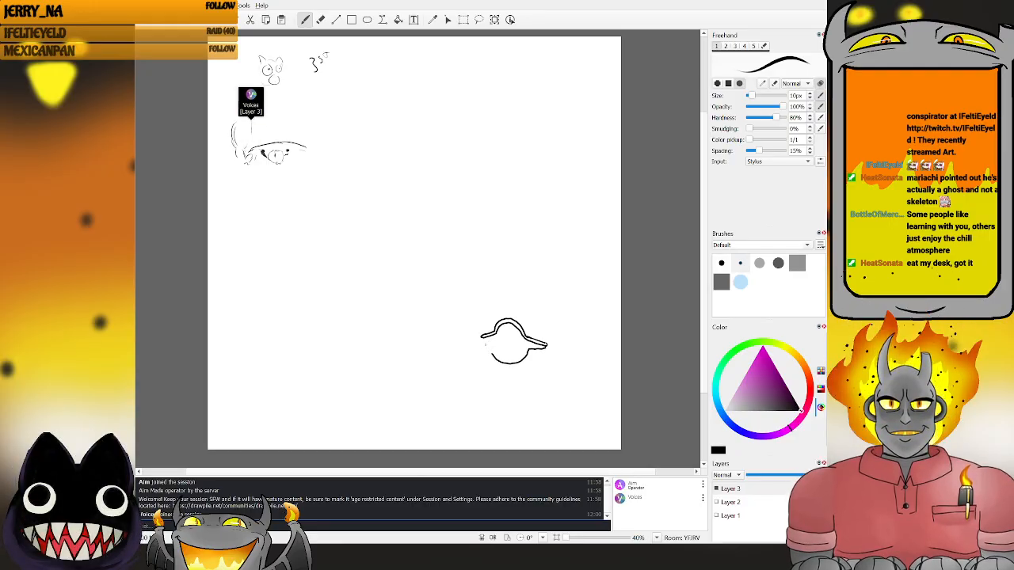
pyautogui.hotkey('ctrl', 'z')
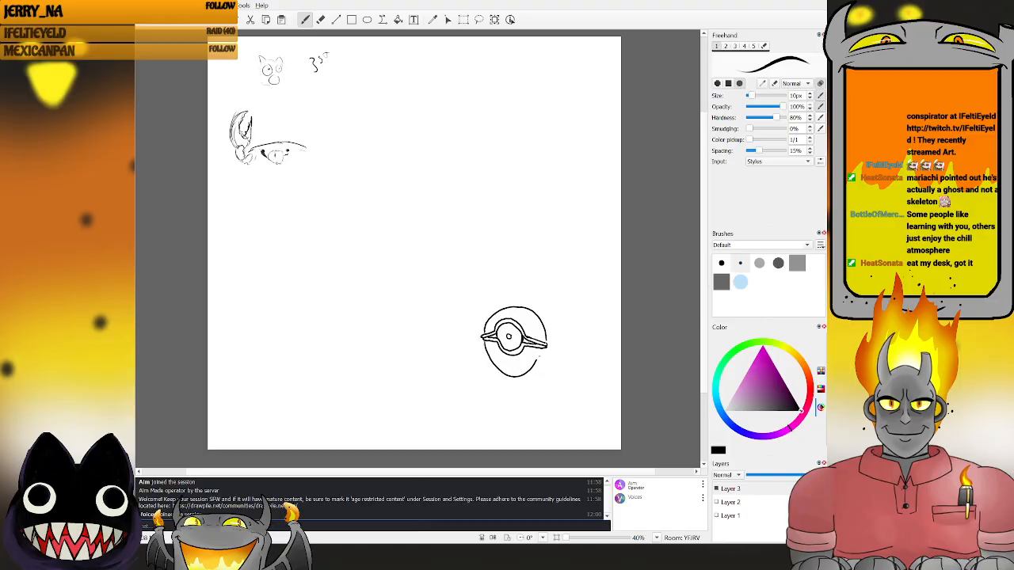
pyautogui.hotkey('ctrl', 'z')
pyautogui.moveTo(484, 342)
pyautogui.mouseDown()
pyautogui.moveTo(502, 374)
pyautogui.moveTo(525, 377)
pyautogui.moveTo(546, 343)
pyautogui.mouseUp()
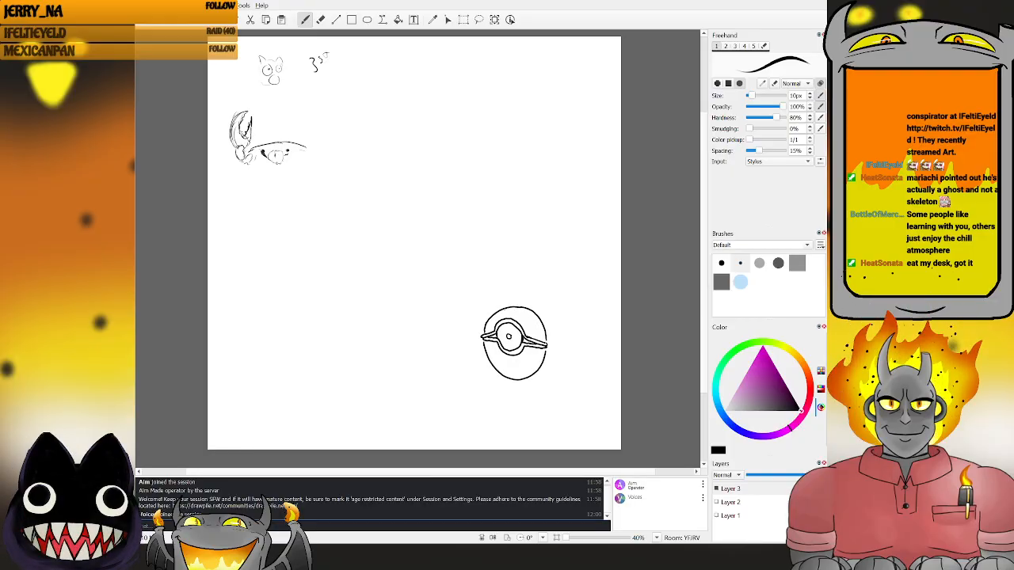
pyautogui.hotkey('ctrl', 'z')
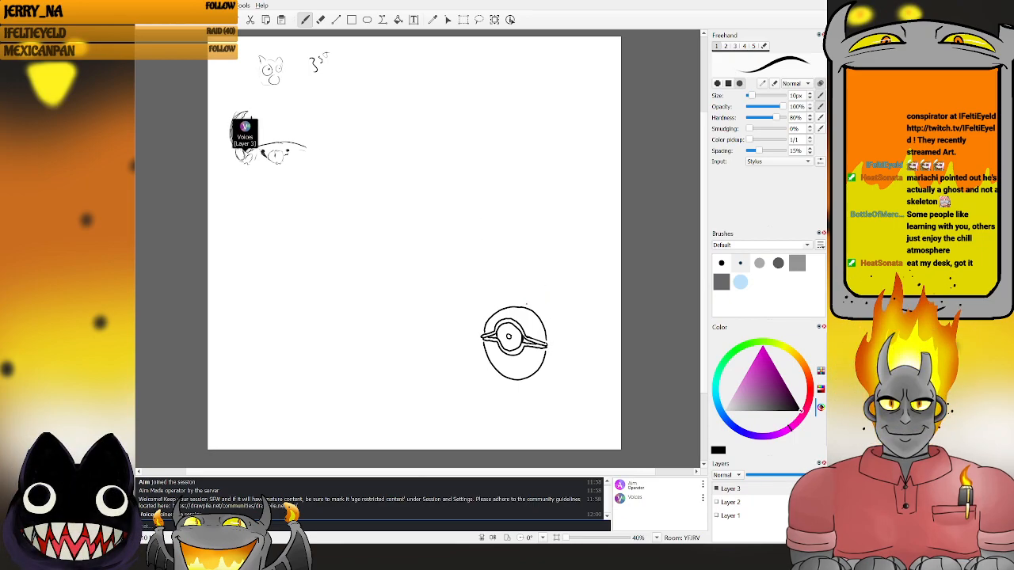
pyautogui.moveTo(486, 321); pyautogui.dragTo(477, 300)
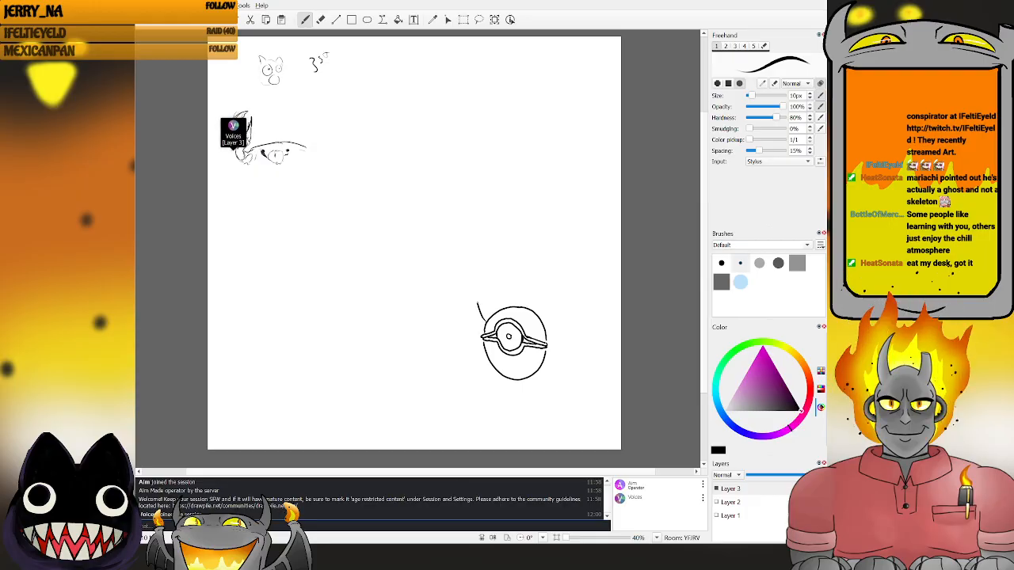
pyautogui.moveTo(544, 324); pyautogui.dragTo(532, 280)
pyautogui.hotkey('ctrl', 'z')
pyautogui.hotkey('ctrl', 'z')
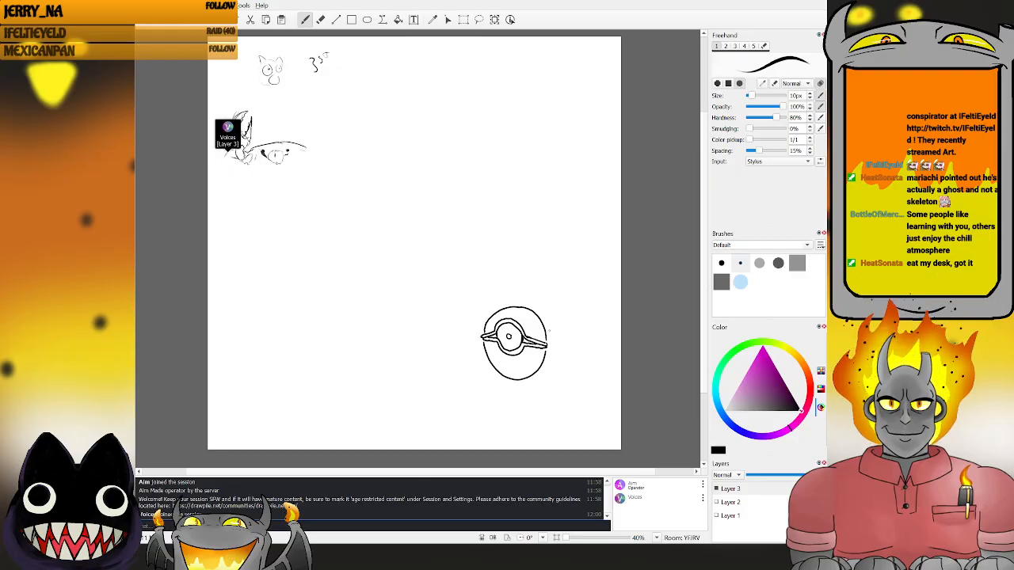
# - Draw a curved body segment rising from the one-eyed head, and erase its top edge and most of its right side
pyautogui.moveTo(547, 338); pyautogui.dragTo(555, 273)
pyautogui.moveTo(488, 317); pyautogui.dragTo(495, 299)
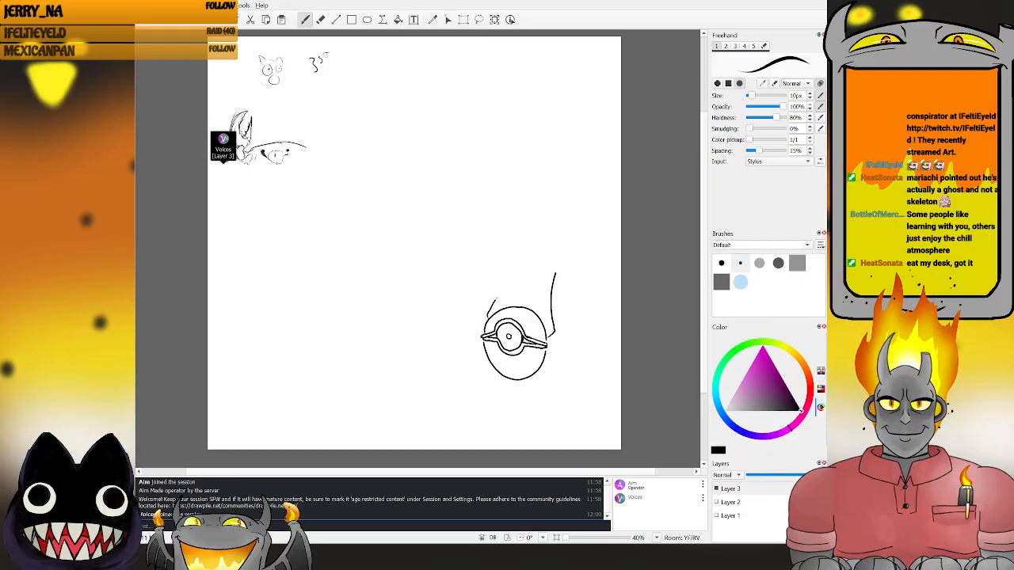
pyautogui.moveTo(555, 273); pyautogui.dragTo(535, 267)
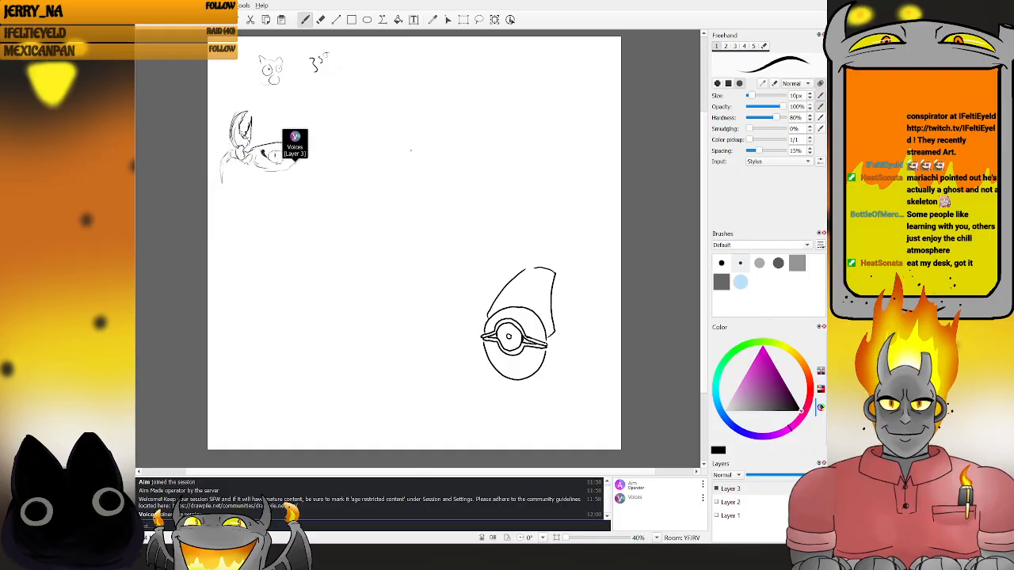
pyautogui.press('e')
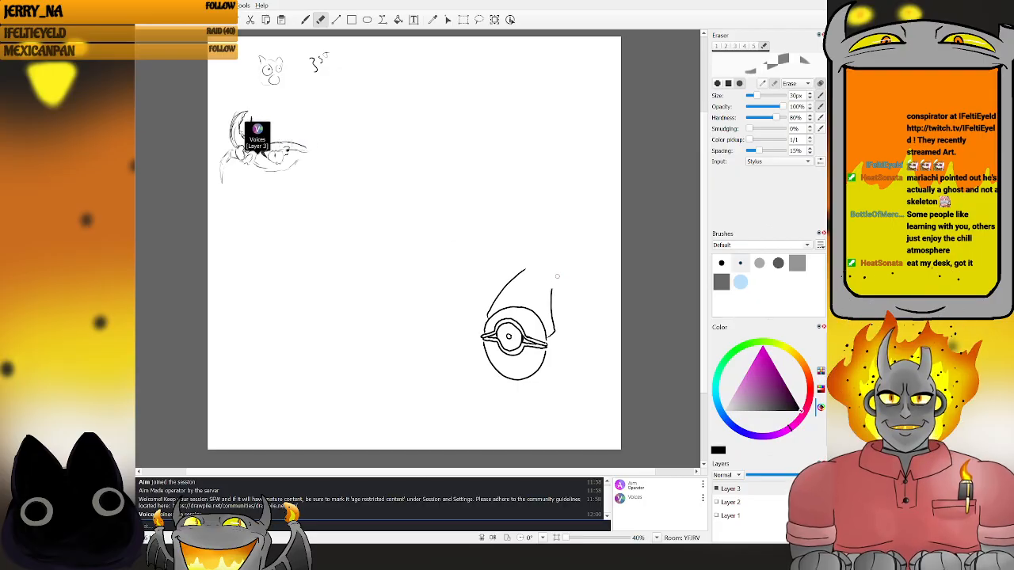
pyautogui.moveTo(552, 298); pyautogui.dragTo(549, 313)
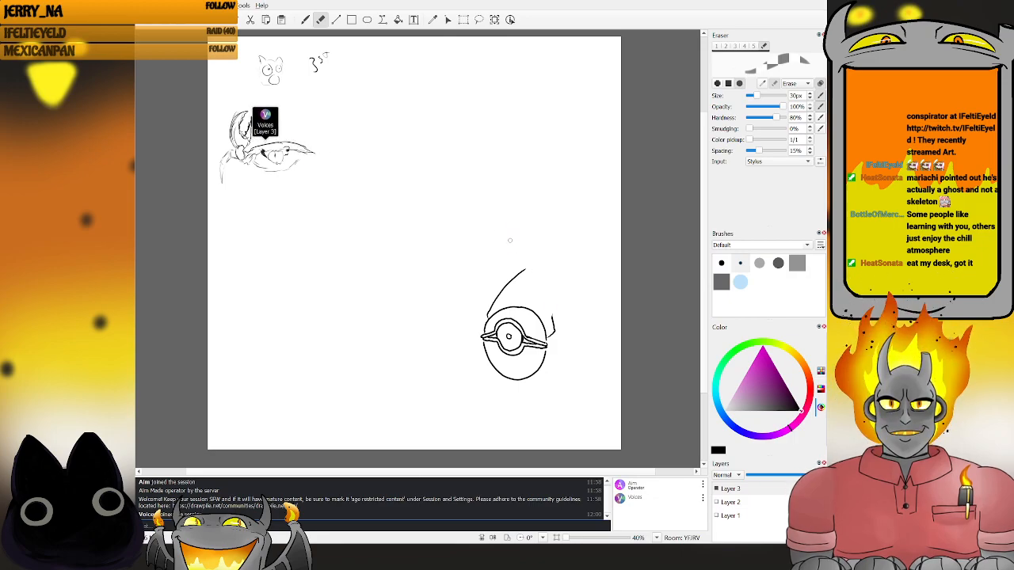
# - Redraw the body segment's right side slanting outward, undoing the first stroke and cleaning the thickened joint with the eraser
pyautogui.press('b')
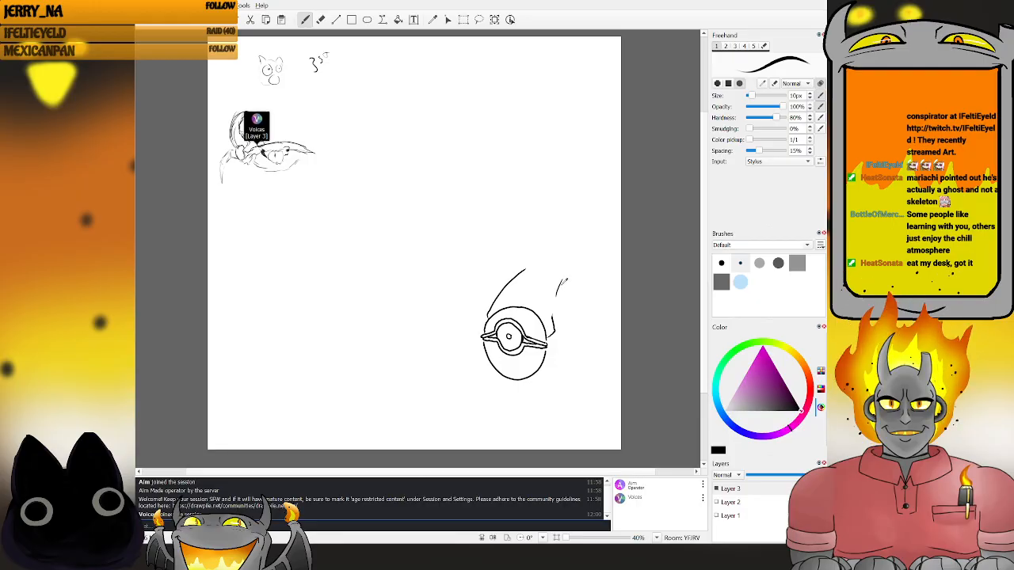
pyautogui.moveTo(565, 284); pyautogui.dragTo(554, 315)
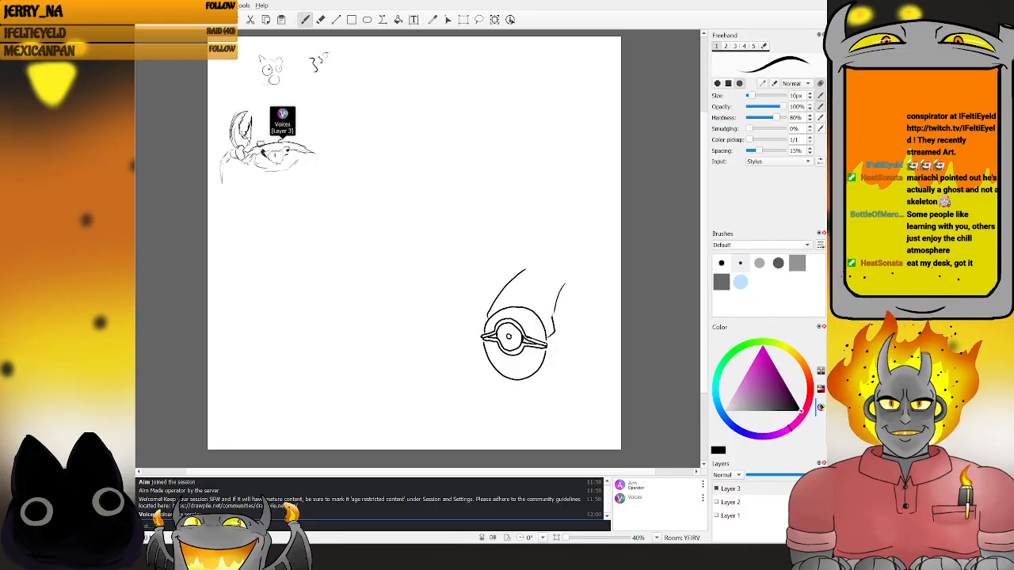
pyautogui.hotkey('ctrl', 'z')
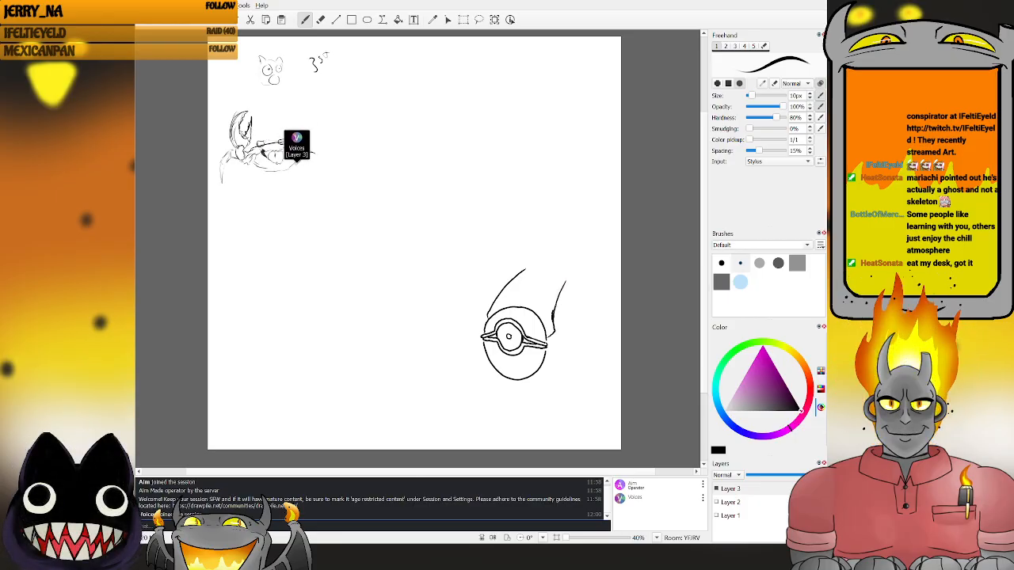
pyautogui.press('e')
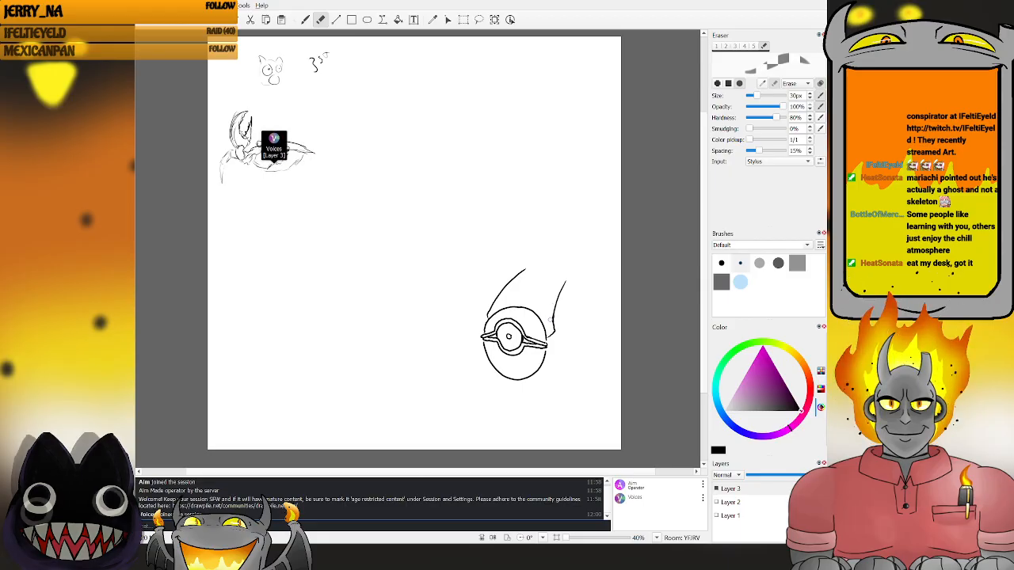
pyautogui.press('b')
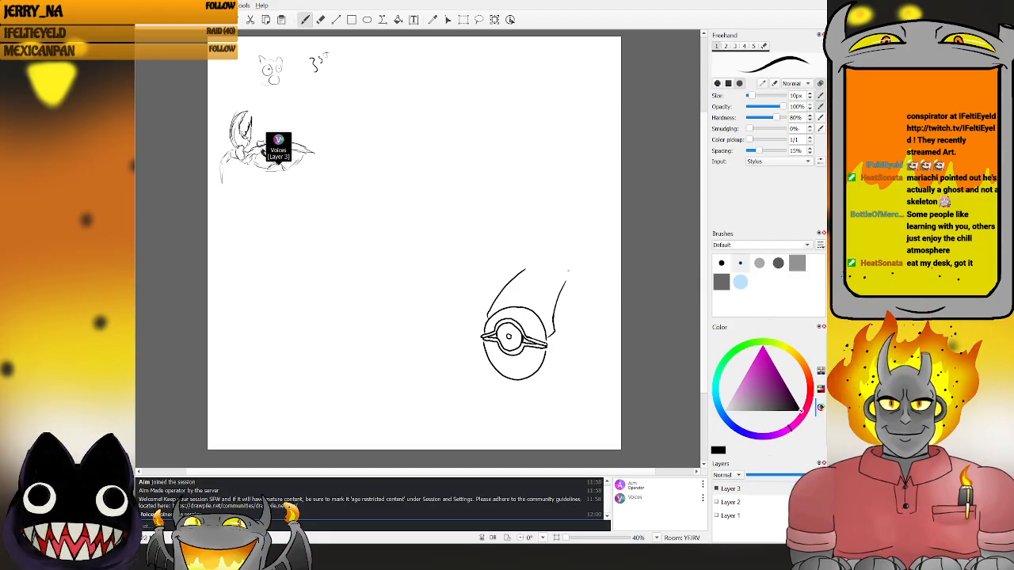
# - Close the body segment with a rounded upper end, undoing the first stroke and trimming the right side with the eraser
pyautogui.moveTo(566, 280)
pyautogui.mouseDown()
pyautogui.moveTo(535, 268)
pyautogui.moveTo(553, 270)
pyautogui.mouseUp()
pyautogui.hotkey('ctrl', 'z')
pyautogui.press('e')
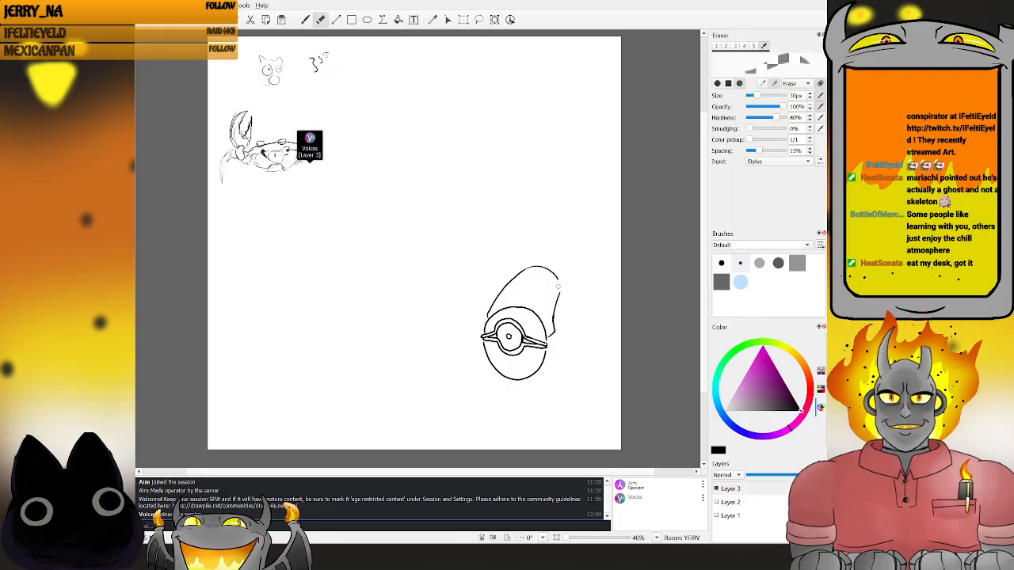
pyautogui.press('b')
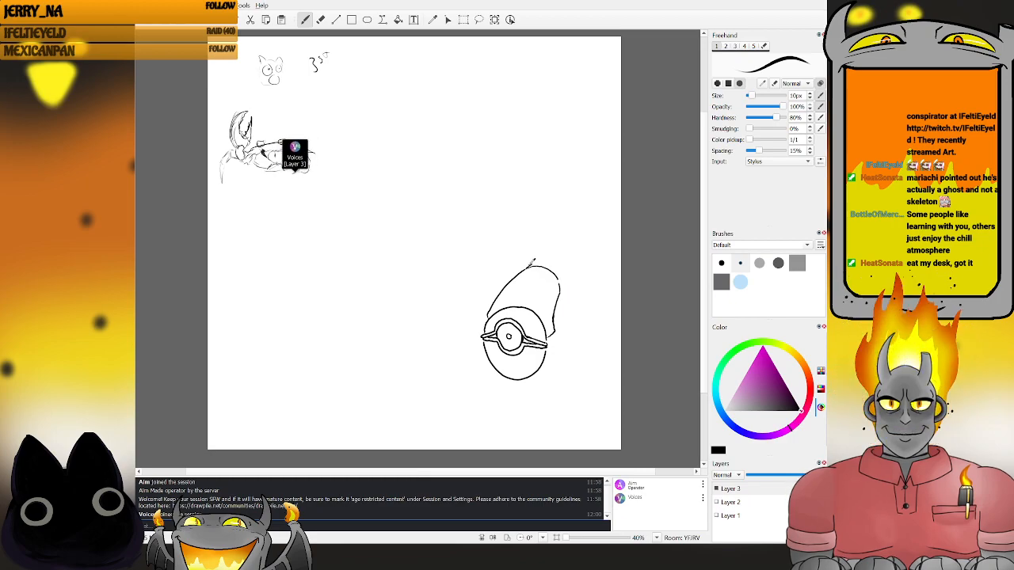
# - Add a collar band around the segment's upper end and start a narrower segment beyond it, undoing the first band stroke
pyautogui.moveTo(526, 268)
pyautogui.mouseDown()
pyautogui.moveTo(554, 267)
pyautogui.moveTo(563, 282)
pyautogui.mouseUp()
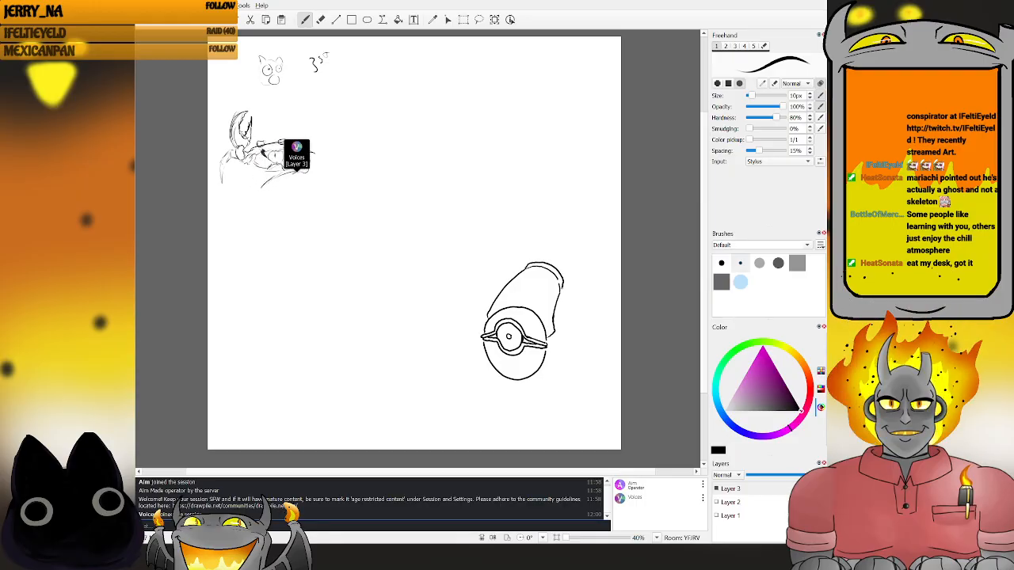
pyautogui.hotkey('ctrl', 'z')
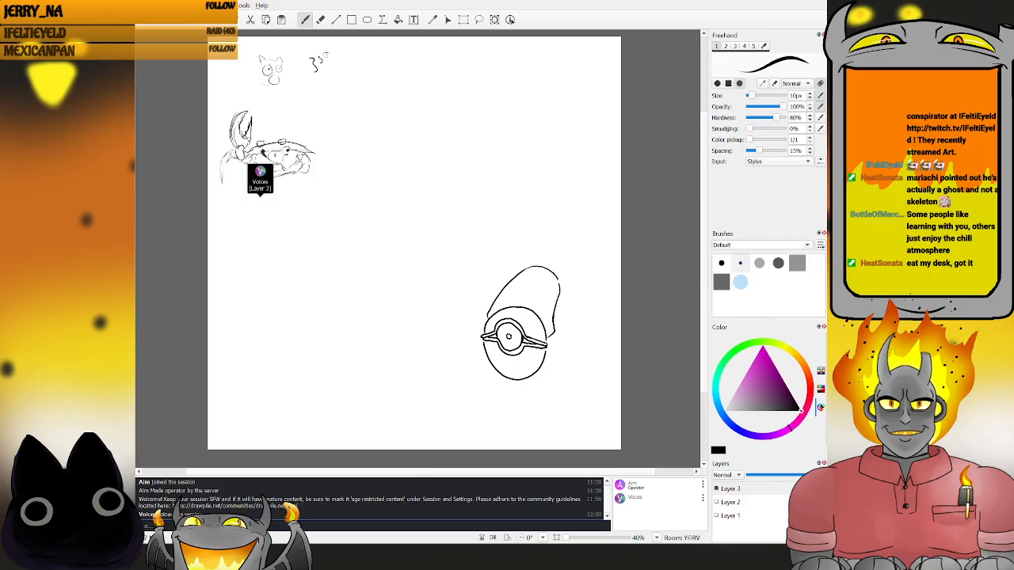
pyautogui.moveTo(559, 277); pyautogui.dragTo(564, 297)
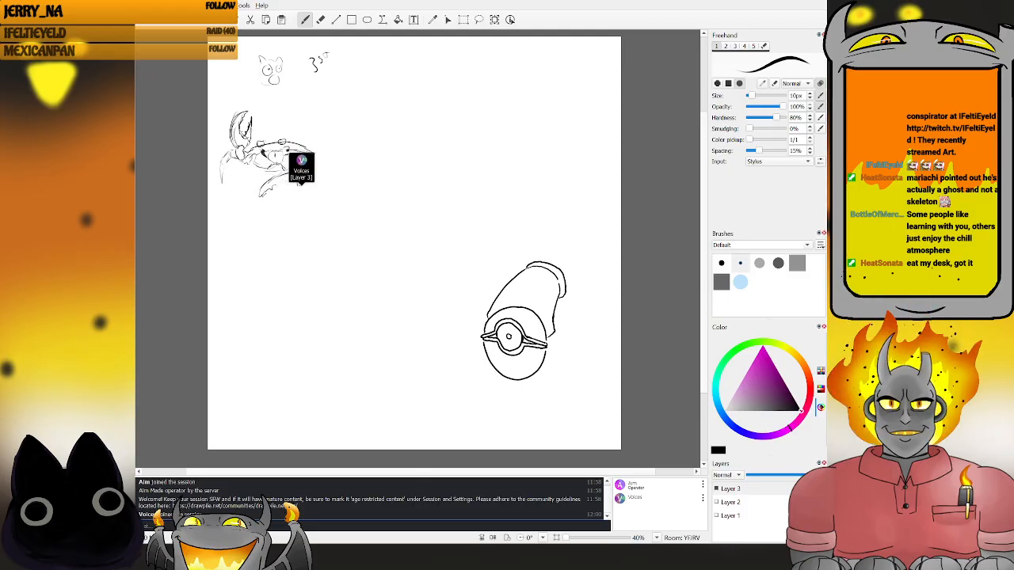
pyautogui.moveTo(537, 258)
pyautogui.mouseDown()
pyautogui.moveTo(557, 248)
pyautogui.moveTo(580, 252)
pyautogui.moveTo(583, 266)
pyautogui.mouseUp()
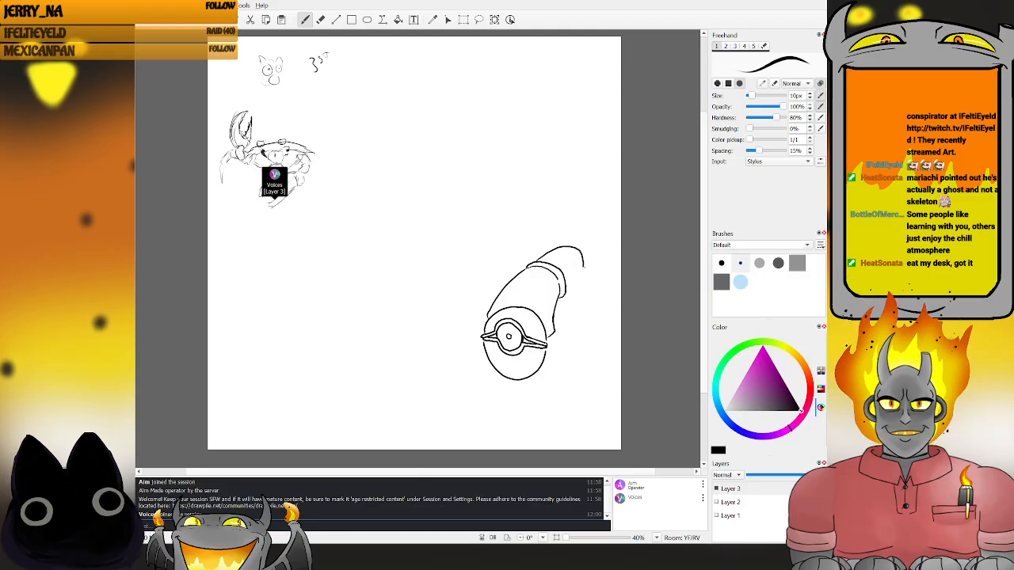
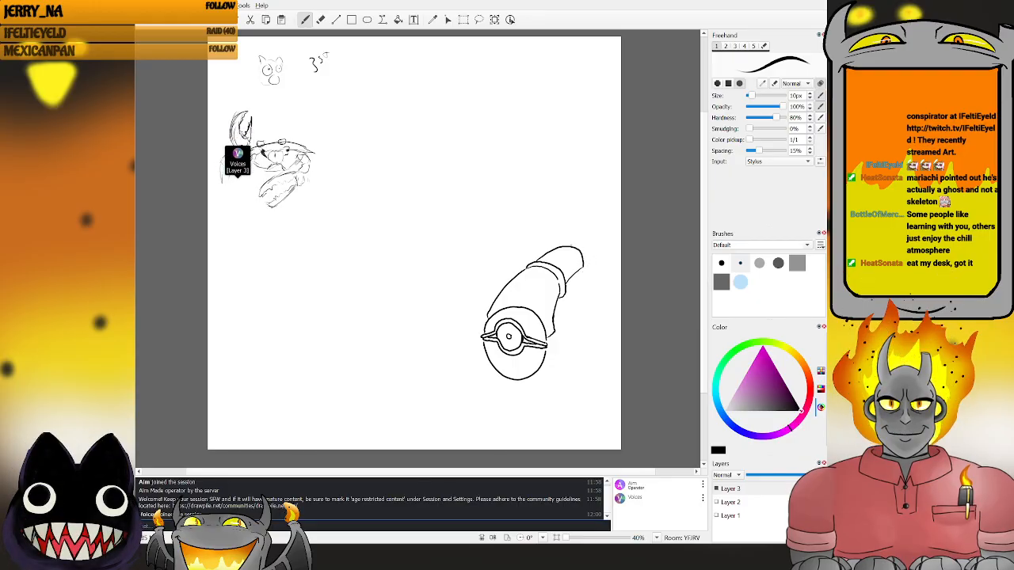
# - Trim the narrower segment's end corner with the eraser, and add a small end band and a hooked, pointed tail tip
pyautogui.moveTo(573, 246)
pyautogui.mouseDown()
pyautogui.moveTo(588, 257)
pyautogui.moveTo(584, 270)
pyautogui.mouseUp()
pyautogui.hotkey('ctrl', 'z')
pyautogui.press('e')
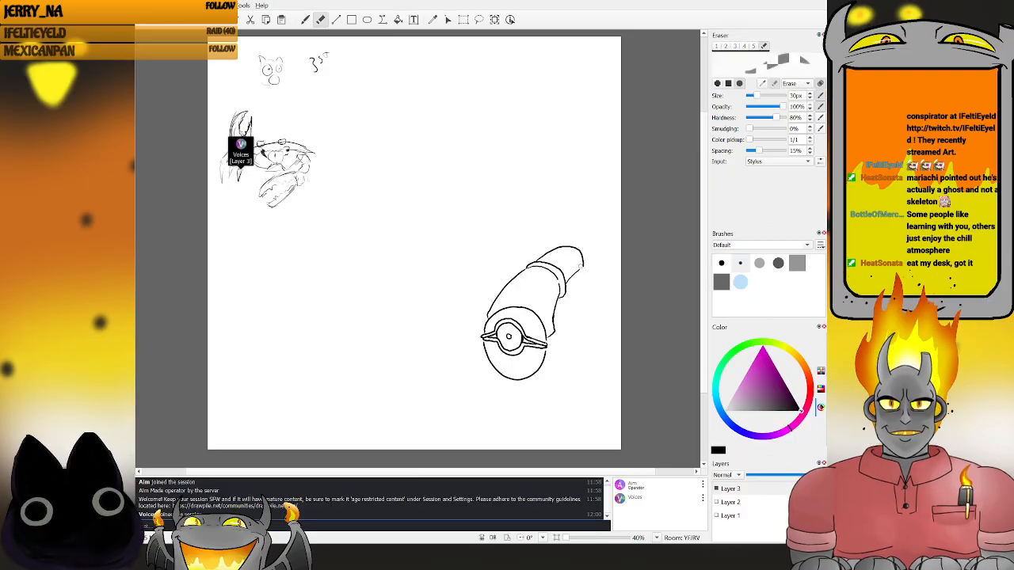
pyautogui.moveTo(578, 268); pyautogui.dragTo(583, 274)
pyautogui.press('b')
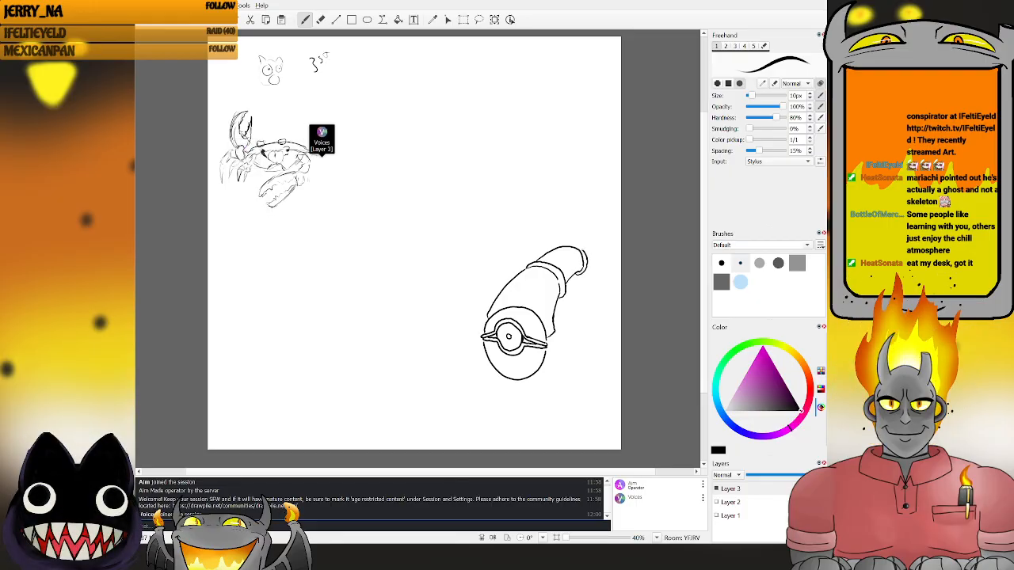
pyautogui.moveTo(582, 281); pyautogui.dragTo(587, 293)
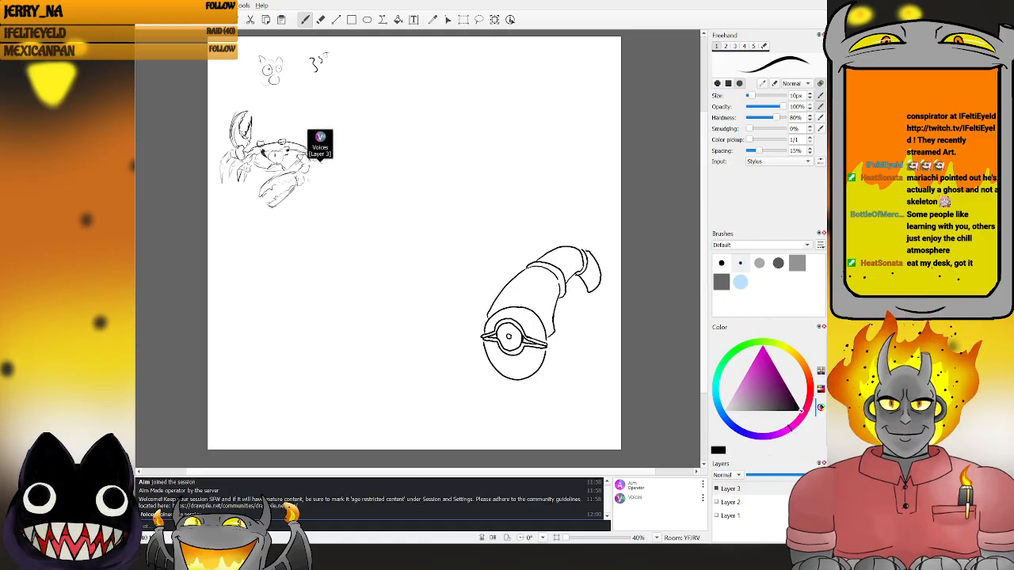
# - Replace the hooked tail tip with a narrow rounded segment curving downward and start its end band, undoing the unwanted strokes
pyautogui.hotkey('ctrl', 'z')
pyautogui.hotkey('ctrl', 'z')
pyautogui.moveTo(586, 252)
pyautogui.mouseDown()
pyautogui.moveTo(605, 268)
pyautogui.moveTo(581, 281)
pyautogui.moveTo(590, 295)
pyautogui.moveTo(586, 252)
pyautogui.mouseUp()
pyautogui.hotkey('ctrl', 'z')
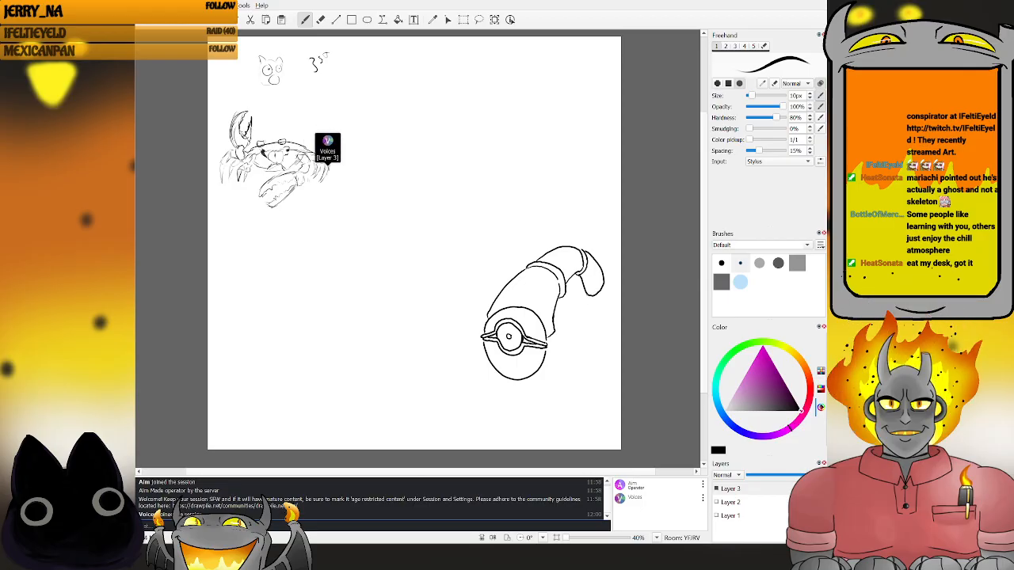
pyautogui.moveTo(587, 296)
pyautogui.mouseDown()
pyautogui.moveTo(598, 300)
pyautogui.moveTo(605, 286)
pyautogui.mouseUp()
pyautogui.hotkey('ctrl', 'z')
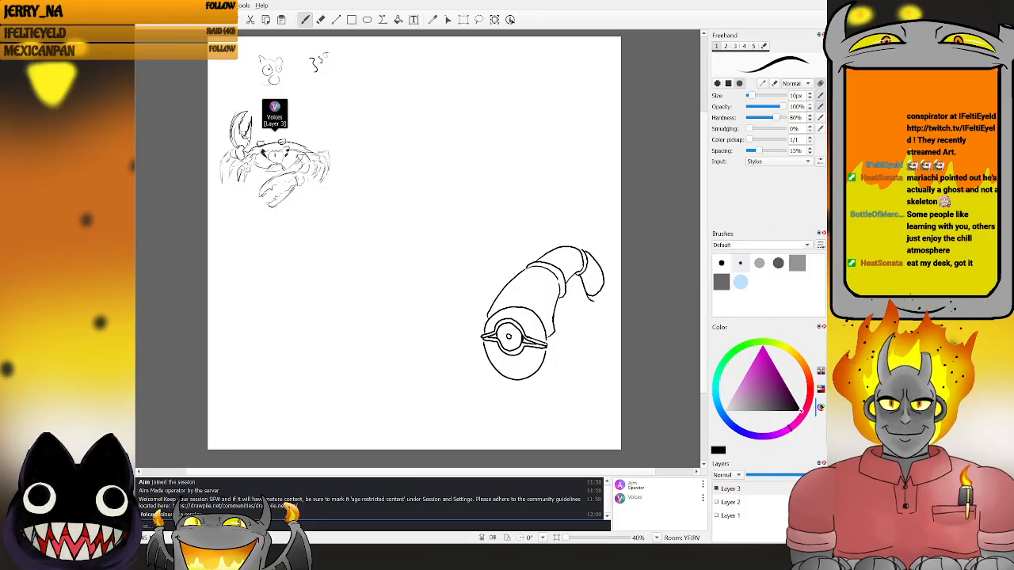
# - Tidy the end band with the eraser and extend the tube with a further downward segment set in a rounded base socket
pyautogui.press('e')
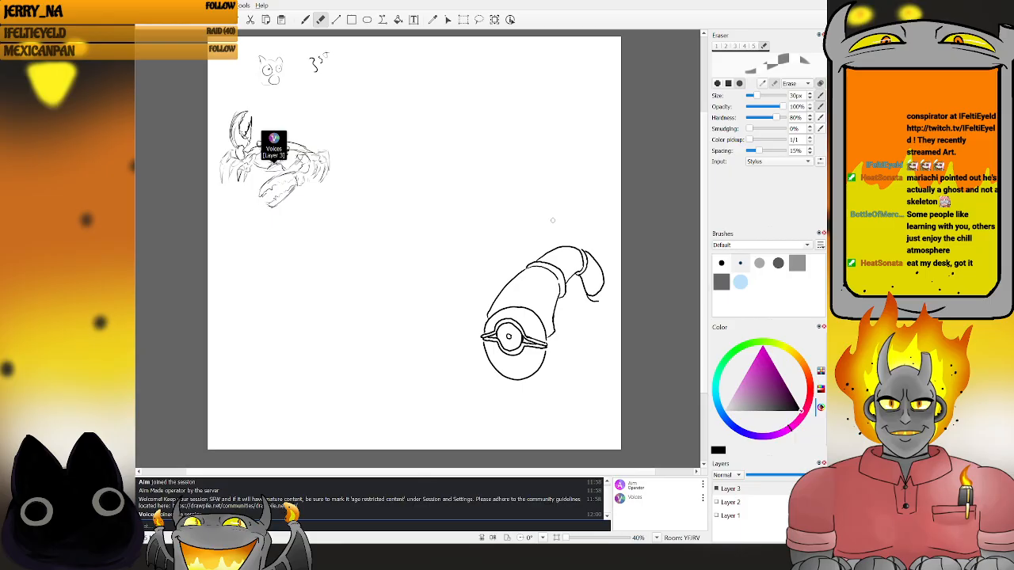
pyautogui.press('b')
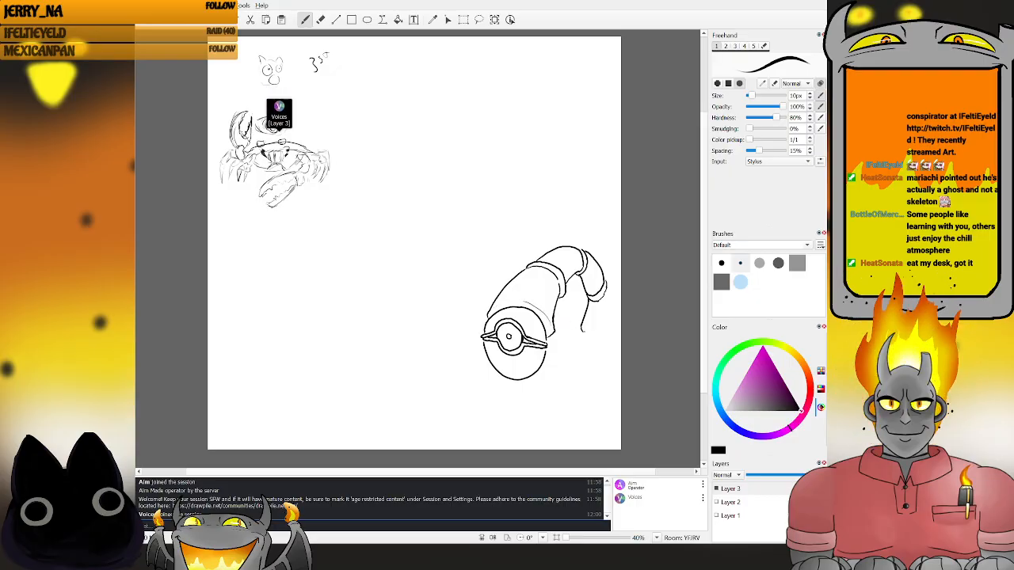
pyautogui.hotkey('ctrl', 'z')
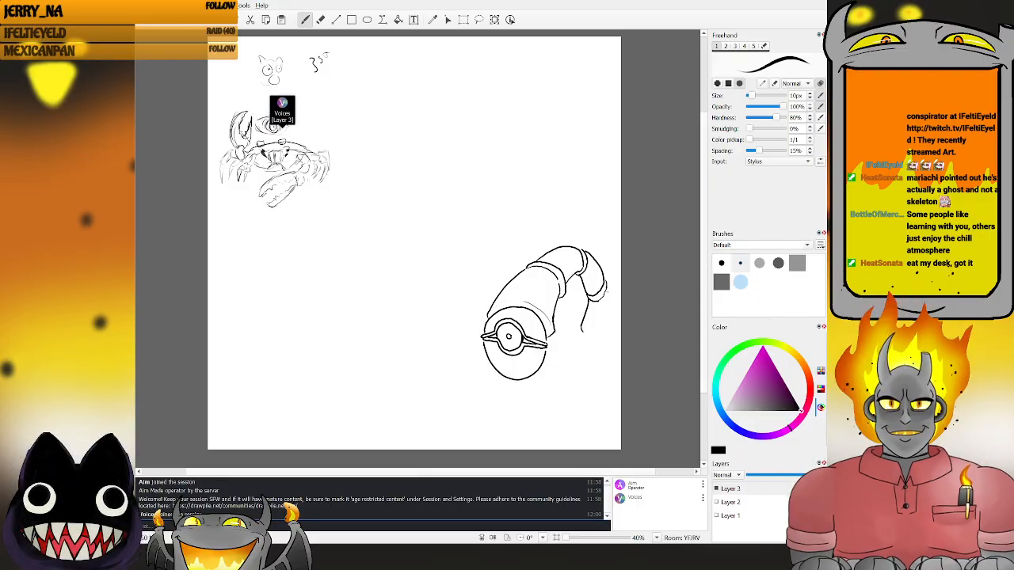
pyautogui.moveTo(605, 287); pyautogui.dragTo(609, 312)
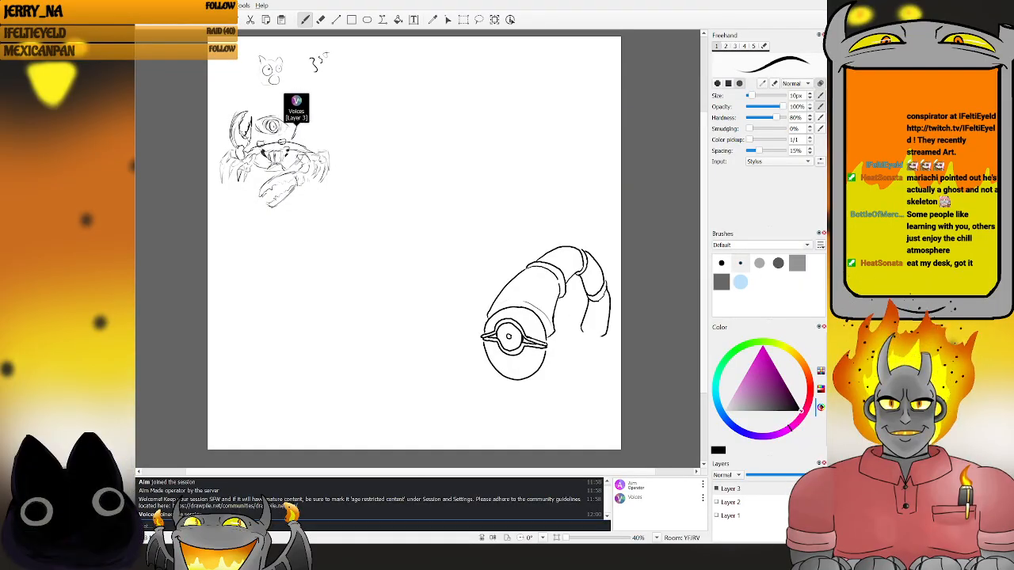
pyautogui.press('e')
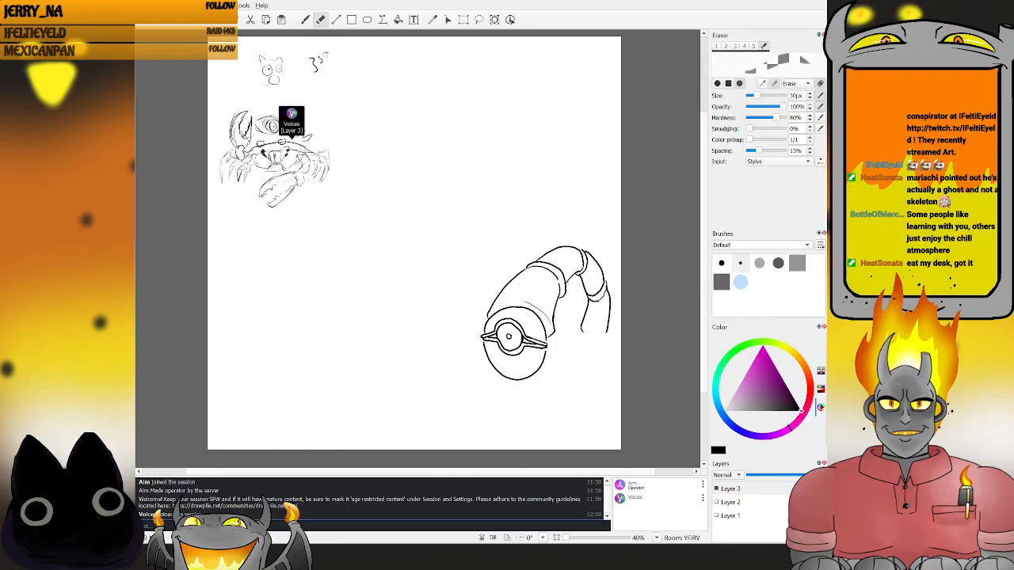
pyautogui.press('b')
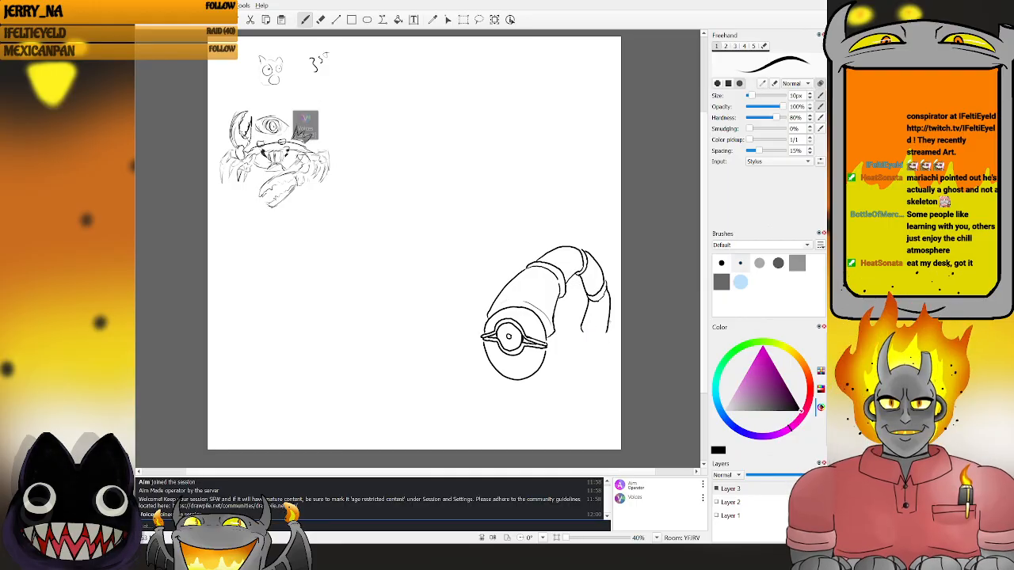
pyautogui.moveTo(580, 328)
pyautogui.mouseDown()
pyautogui.moveTo(610, 327)
pyautogui.moveTo(575, 346)
pyautogui.moveTo(611, 343)
pyautogui.moveTo(610, 317)
pyautogui.mouseUp()
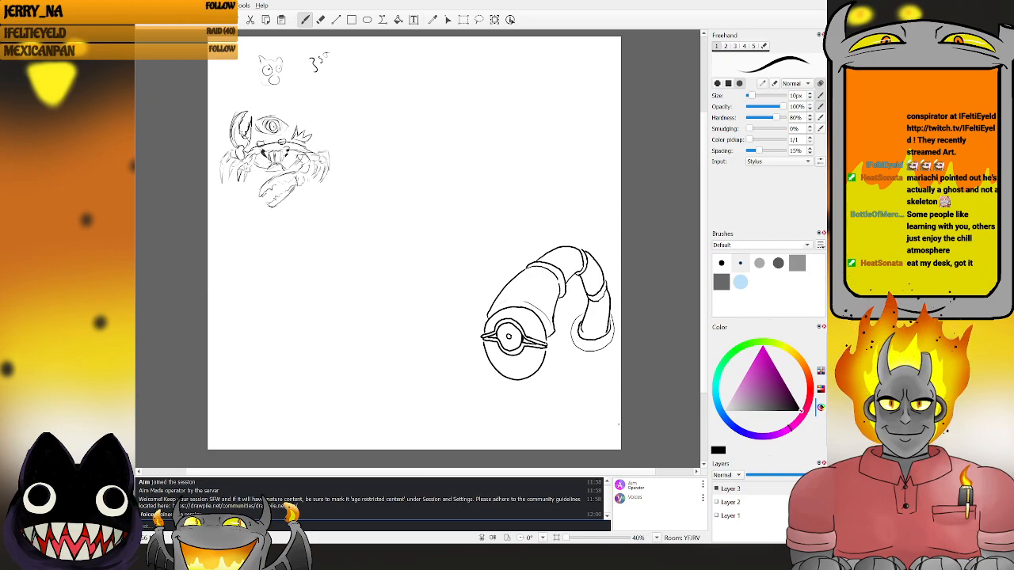
# - Draw a large mouth arc below the one-eyed head in the canvas's lower right corner, undoing the first attempts
pyautogui.moveTo(584, 386)
pyautogui.mouseDown()
pyautogui.moveTo(528, 398)
pyautogui.moveTo(507, 448)
pyautogui.mouseUp()
pyautogui.hotkey('ctrl', 'z')
pyautogui.moveTo(620, 403)
pyautogui.mouseDown()
pyautogui.moveTo(597, 385)
pyautogui.moveTo(554, 382)
pyautogui.moveTo(516, 397)
pyautogui.moveTo(495, 441)
pyautogui.mouseUp()
pyautogui.hotkey('ctrl', 'z')
pyautogui.moveTo(621, 378)
pyautogui.mouseDown()
pyautogui.moveTo(572, 369)
pyautogui.moveTo(516, 420)
pyautogui.moveTo(512, 450)
pyautogui.mouseUp()
pyautogui.hotkey('ctrl', 'z')
pyautogui.hotkey('ctrl', 'z')
pyautogui.moveTo(620, 388)
pyautogui.mouseDown()
pyautogui.moveTo(557, 367)
pyautogui.moveTo(492, 423)
pyautogui.moveTo(487, 449)
pyautogui.mouseUp()
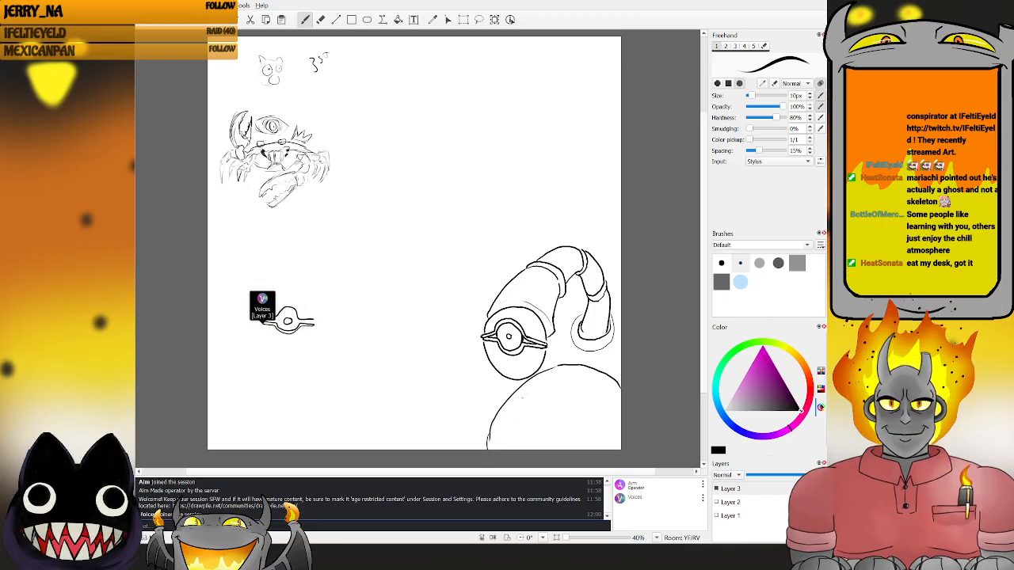
# - Add an inner rim inside the mouth arc and line it with curved pointed teeth, undoing the first tooth strokes
pyautogui.moveTo(531, 390)
pyautogui.mouseDown()
pyautogui.moveTo(591, 378)
pyautogui.moveTo(621, 402)
pyautogui.mouseUp()
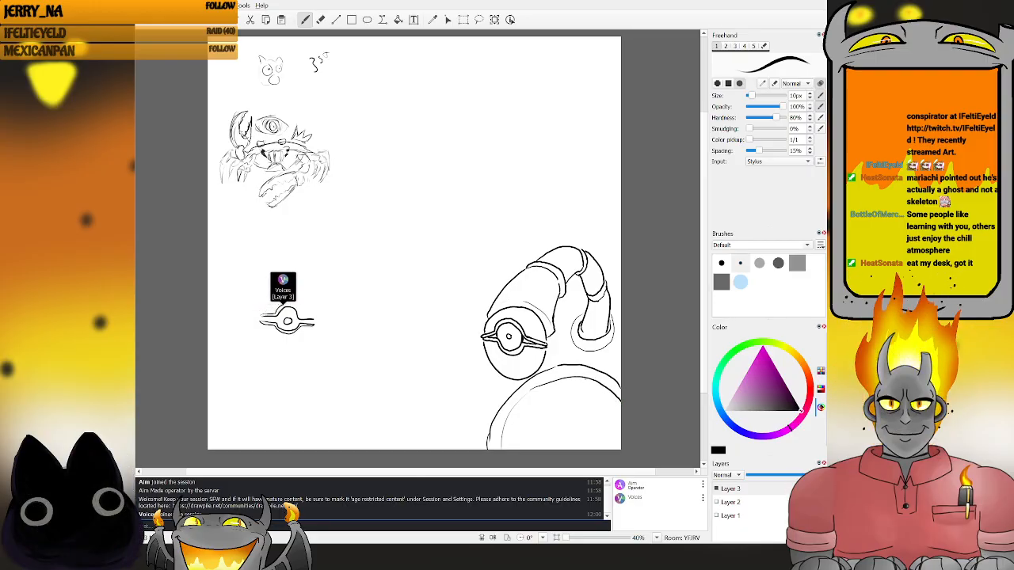
pyautogui.moveTo(548, 381)
pyautogui.mouseDown()
pyautogui.moveTo(561, 433)
pyautogui.moveTo(582, 393)
pyautogui.moveTo(597, 395)
pyautogui.moveTo(606, 437)
pyautogui.moveTo(620, 413)
pyautogui.mouseUp()
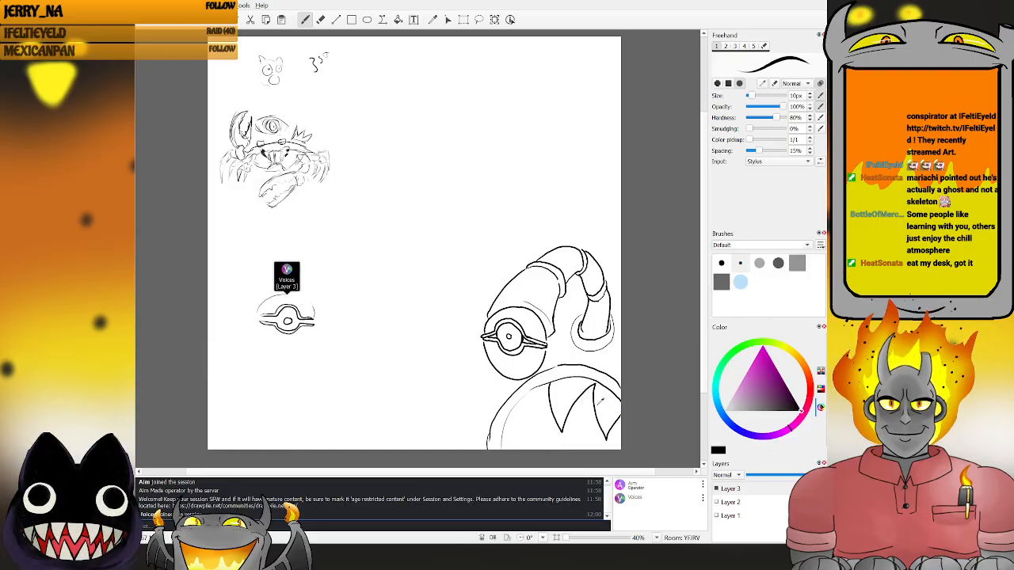
pyautogui.hotkey('ctrl', 'z')
pyautogui.hotkey('ctrl', 'z')
pyautogui.moveTo(586, 379); pyautogui.dragTo(578, 432)
pyautogui.hotkey('ctrl', 'z')
pyautogui.hotkey('ctrl', 'z')
pyautogui.moveTo(559, 380)
pyautogui.mouseDown()
pyautogui.moveTo(579, 431)
pyautogui.moveTo(590, 380)
pyautogui.mouseUp()
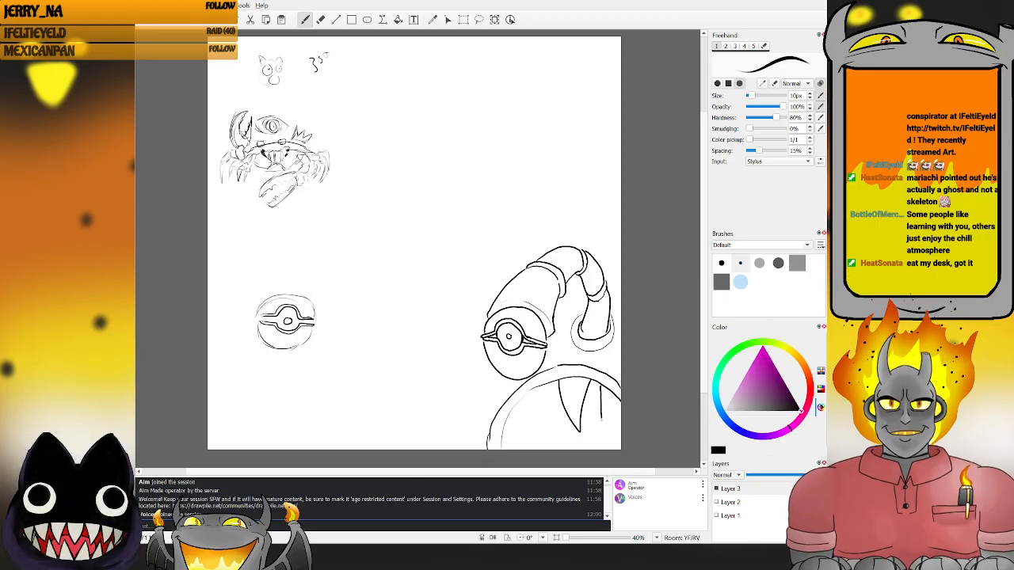
pyautogui.moveTo(599, 440); pyautogui.dragTo(617, 432)
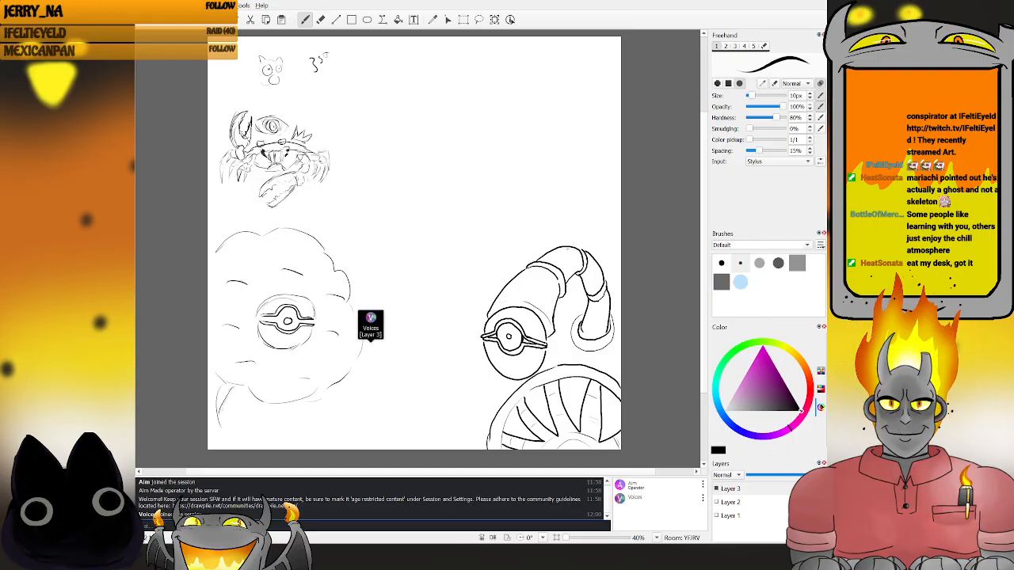
# - Outline the body's upper edge beside the tube socket, and add a rimmed oval stud and a downward body contour below the head
pyautogui.press('e')
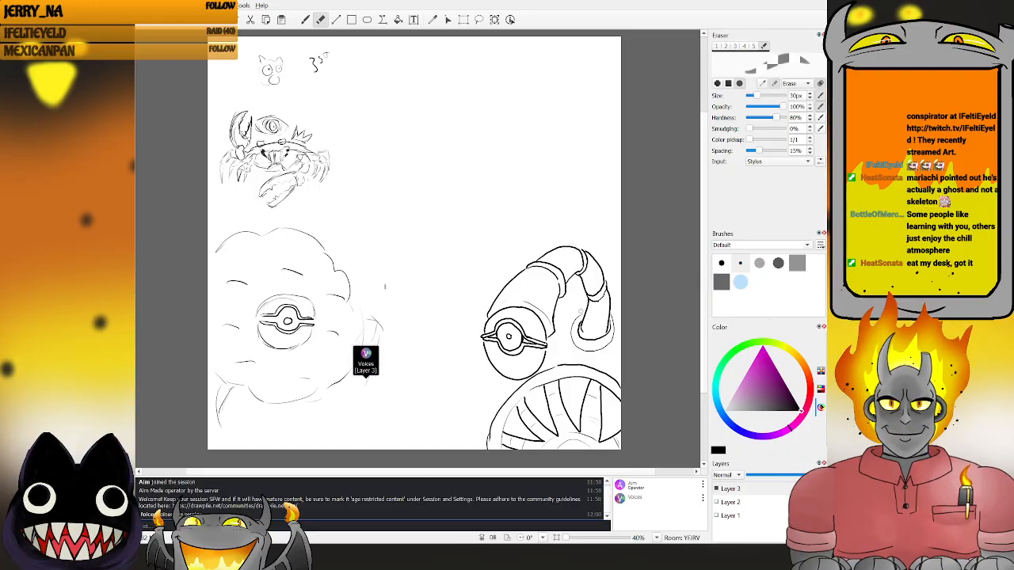
pyautogui.press('b')
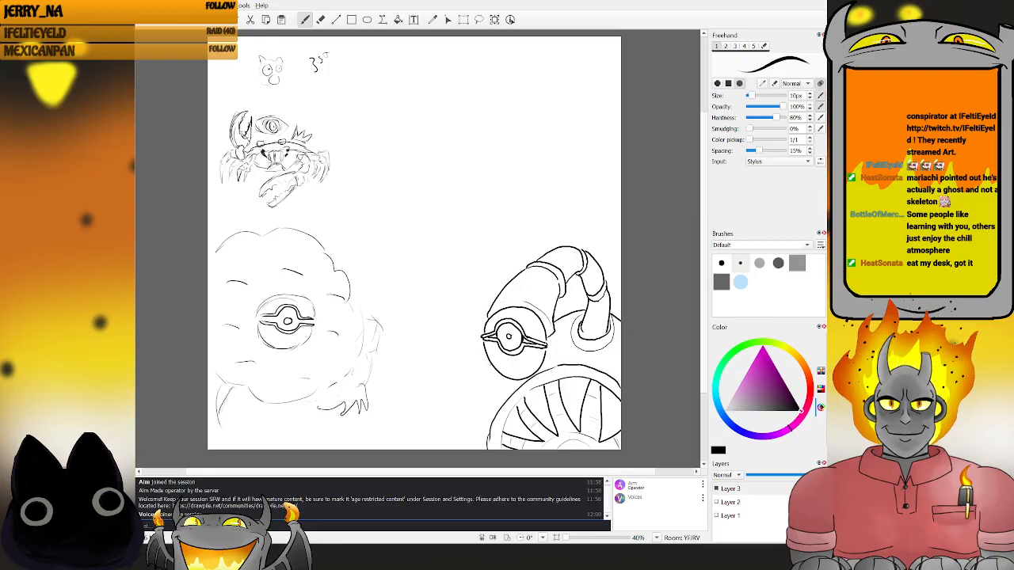
pyautogui.moveTo(488, 361); pyautogui.dragTo(478, 374)
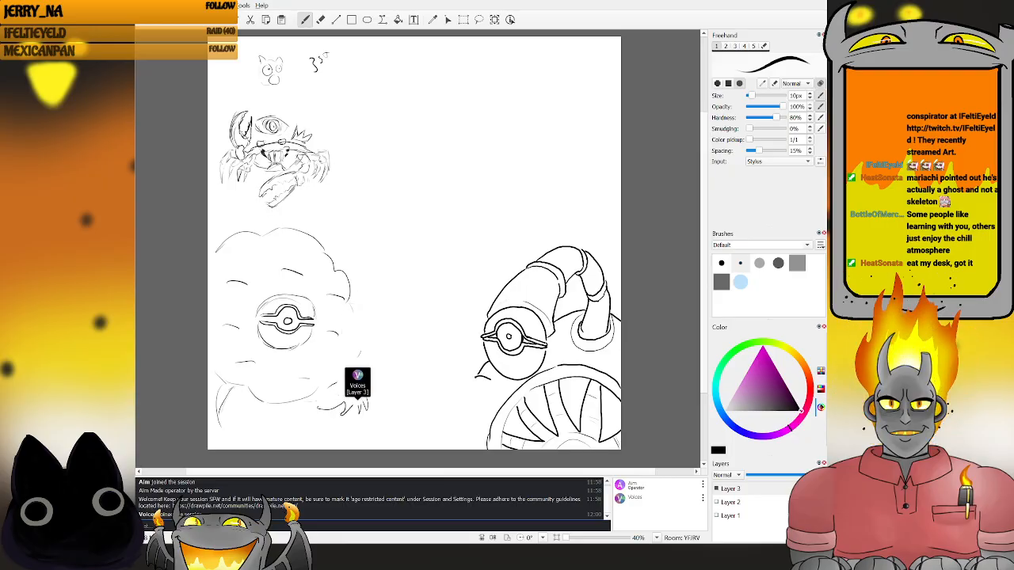
pyautogui.hotkey('ctrl', 'z')
pyautogui.moveTo(490, 376)
pyautogui.mouseDown()
pyautogui.moveTo(475, 377)
pyautogui.moveTo(491, 391)
pyautogui.moveTo(492, 379)
pyautogui.moveTo(481, 380)
pyautogui.mouseUp()
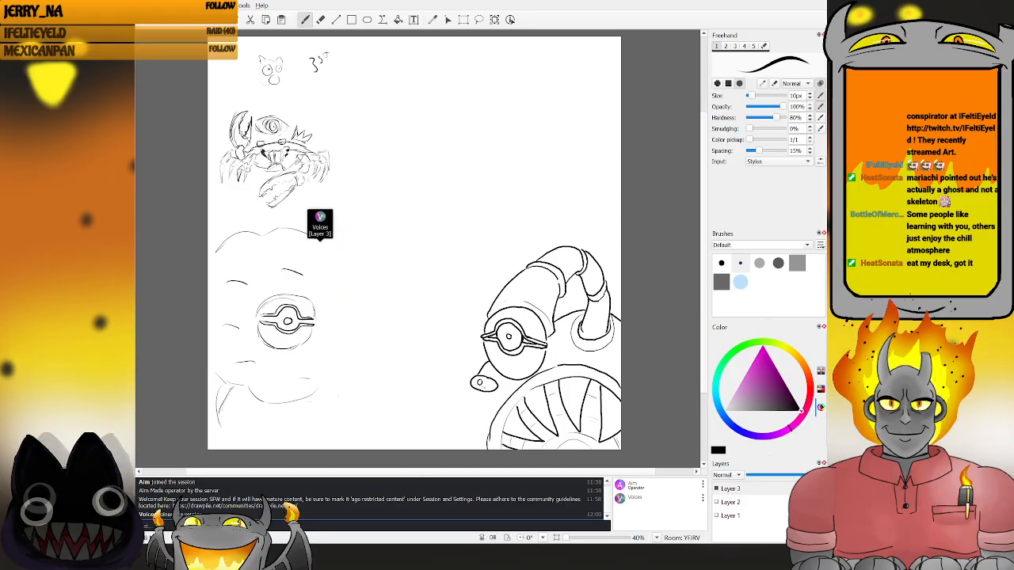
pyautogui.moveTo(474, 390)
pyautogui.mouseDown()
pyautogui.moveTo(502, 385)
pyautogui.moveTo(500, 378)
pyautogui.mouseUp()
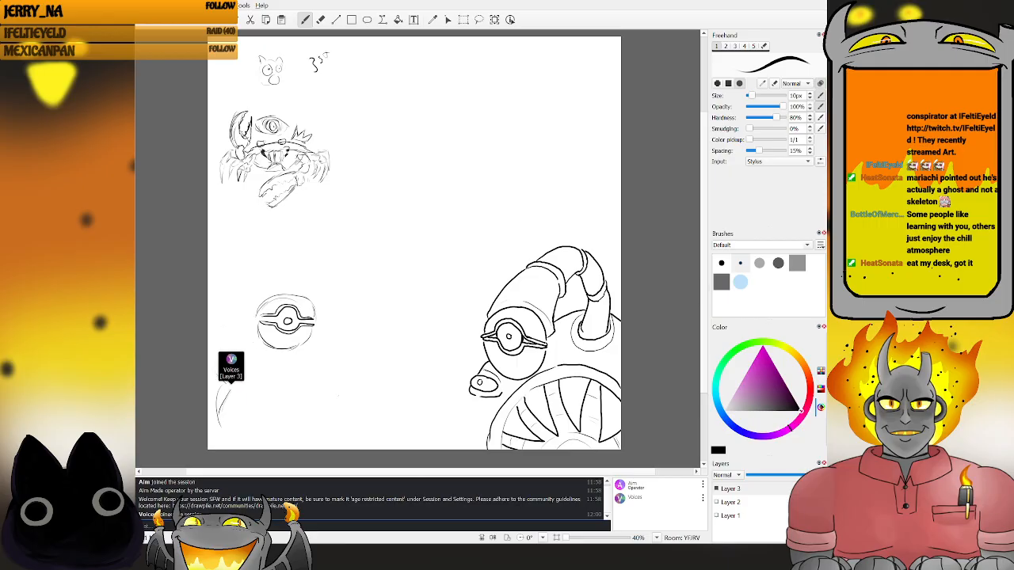
pyautogui.moveTo(470, 395); pyautogui.dragTo(454, 417)
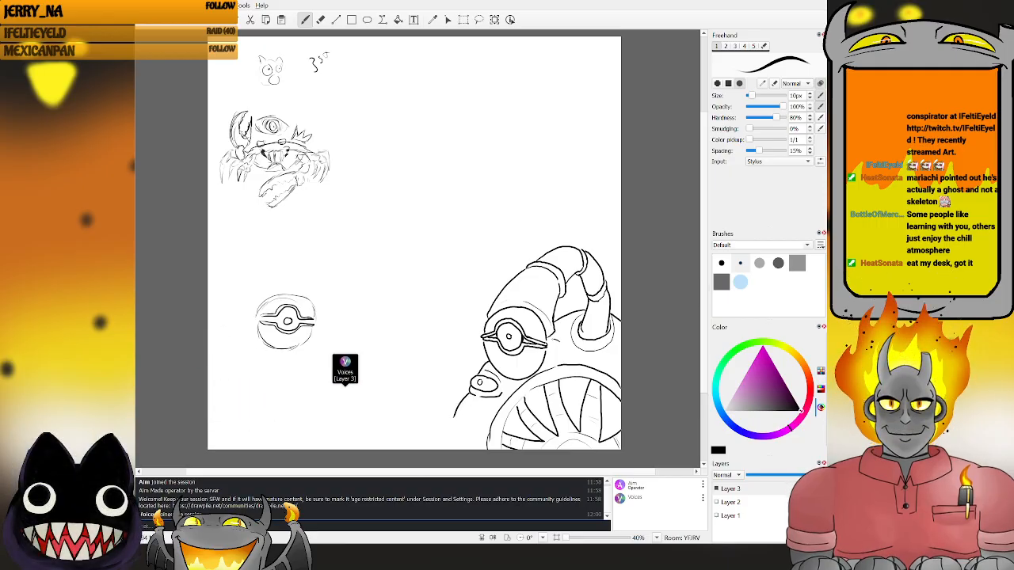
# - Add oval studs beside the head and at the canvas's right edge, plus a small ball at the body contour's lower end
pyautogui.moveTo(556, 339); pyautogui.dragTo(554, 349)
pyautogui.moveTo(547, 356); pyautogui.dragTo(563, 351)
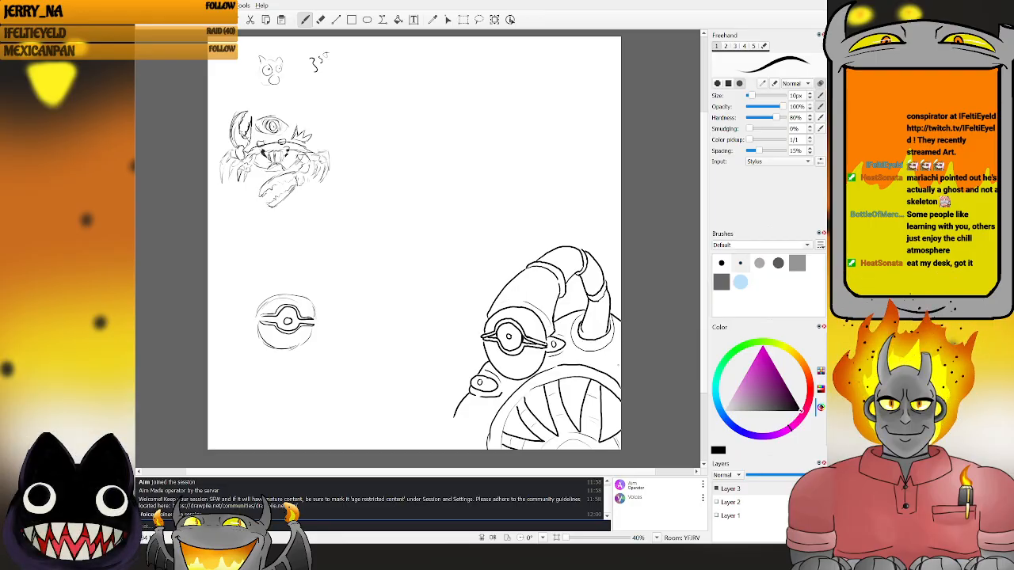
pyautogui.moveTo(620, 350); pyautogui.dragTo(621, 368)
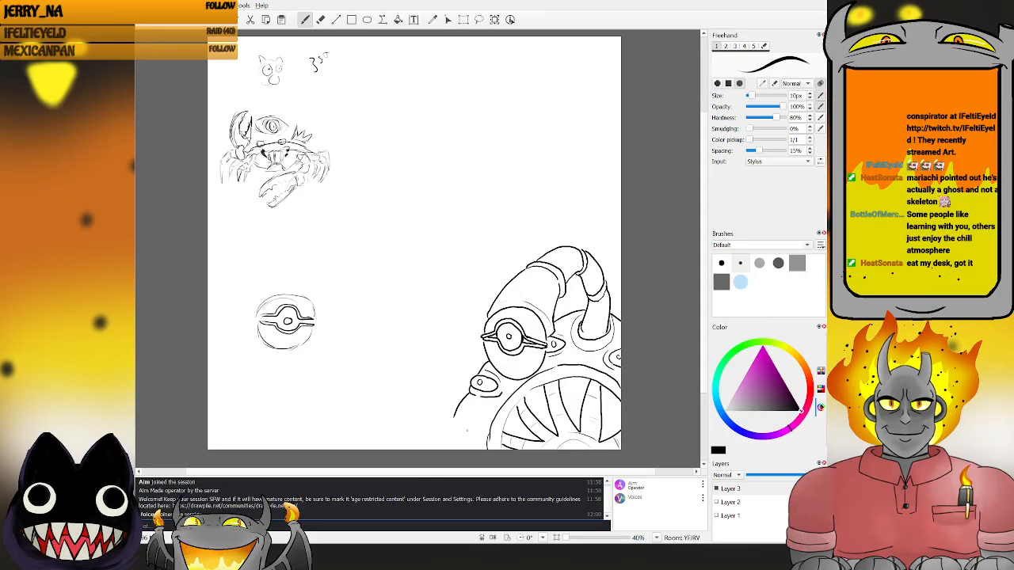
pyautogui.moveTo(441, 423); pyautogui.dragTo(445, 419)
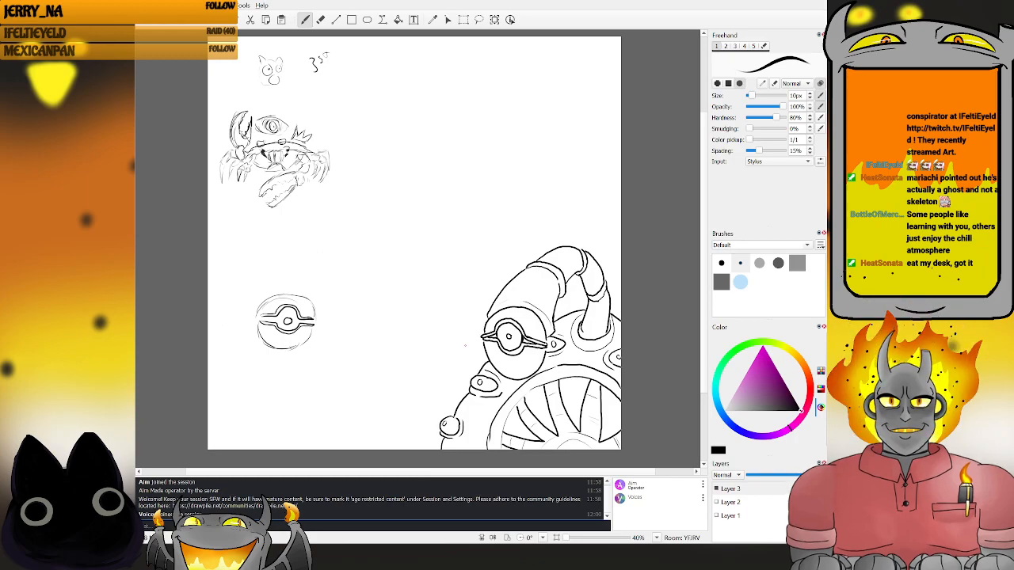
pyautogui.press('e')
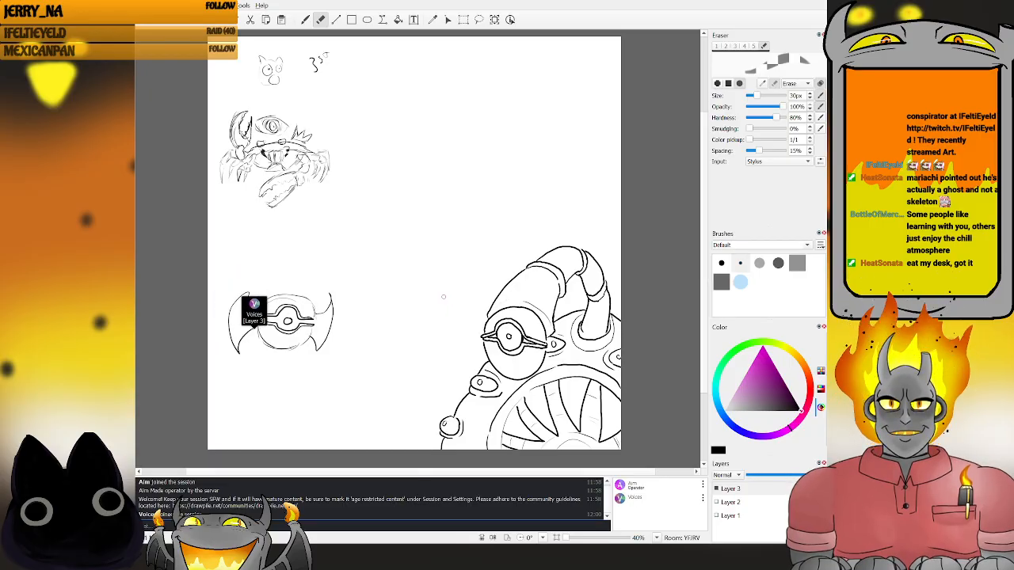
pyautogui.press('b')
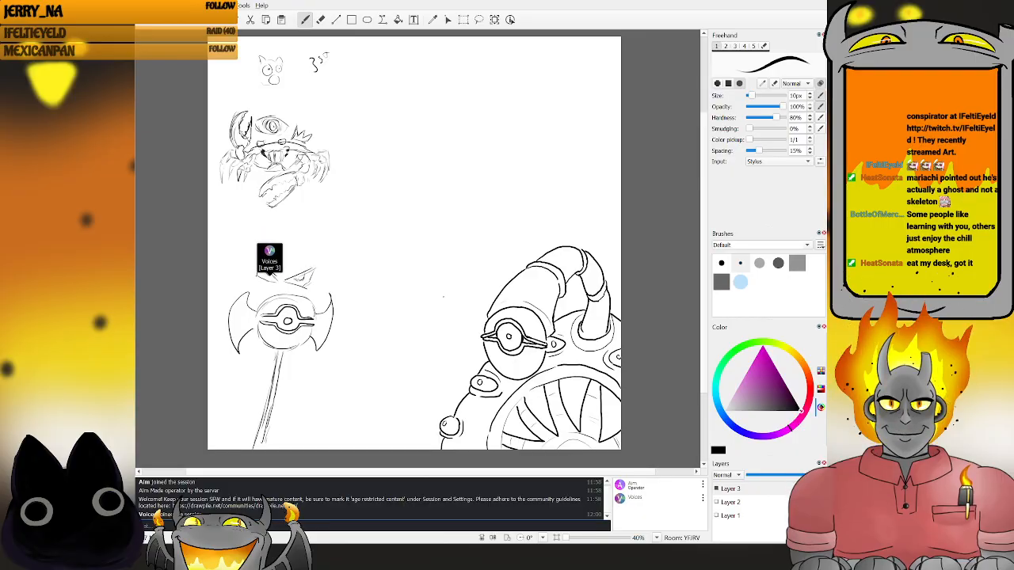
# - Draw a pointed fin from the head to the ball with a knobbed tip and an oval spot, undoing stray strokes
pyautogui.press('e')
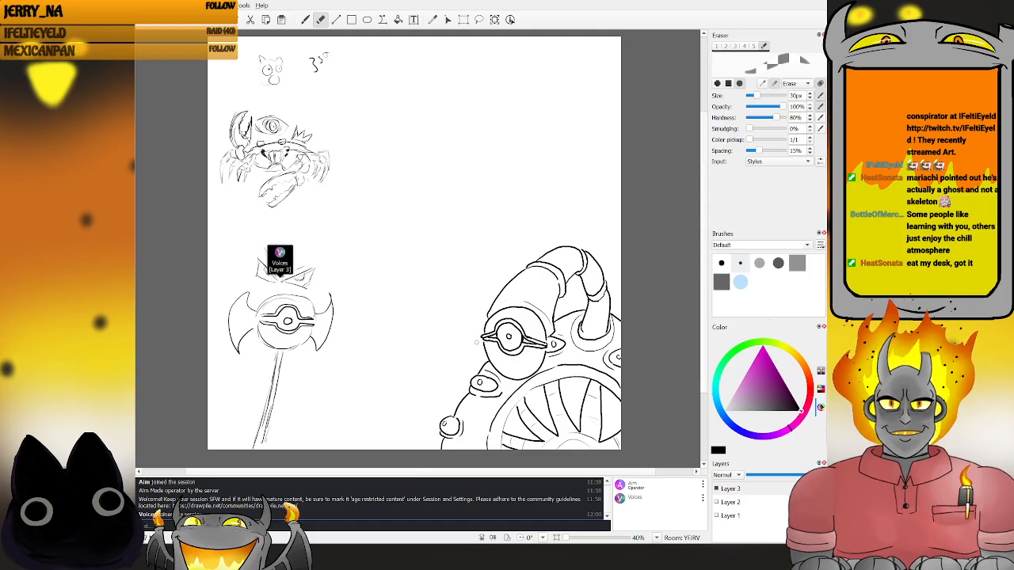
pyautogui.press('b')
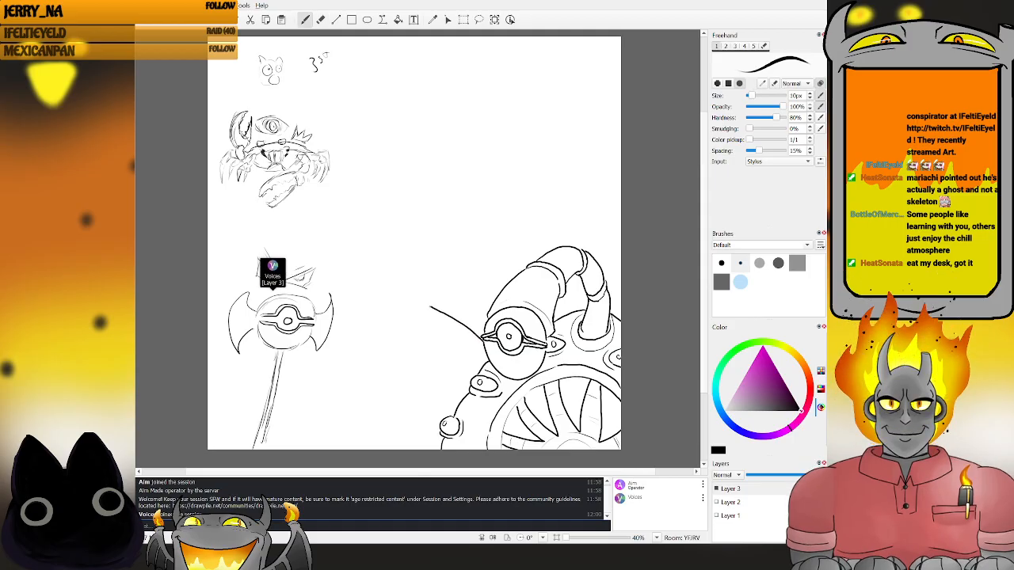
pyautogui.hotkey('ctrl', 'z')
pyautogui.moveTo(449, 415)
pyautogui.mouseDown()
pyautogui.moveTo(417, 326)
pyautogui.moveTo(459, 330)
pyautogui.moveTo(476, 353)
pyautogui.moveTo(460, 329)
pyautogui.mouseUp()
pyautogui.hotkey('ctrl', 'z')
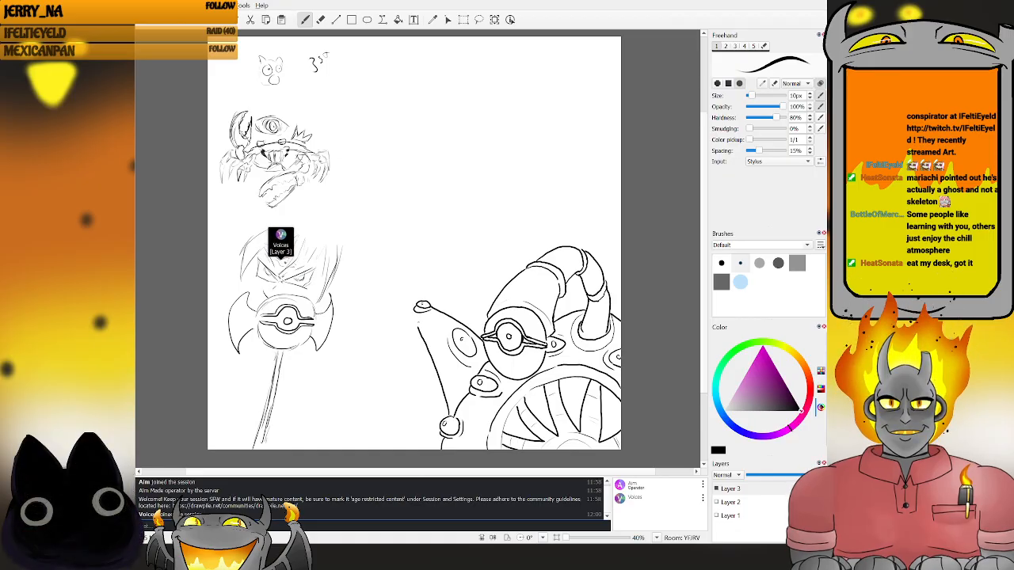
# - Erase a gap in the fin's lower edge and draw a narrow oval stud there, undoing the first stroke
pyautogui.press('e')
pyautogui.moveTo(444, 396); pyautogui.dragTo(444, 385)
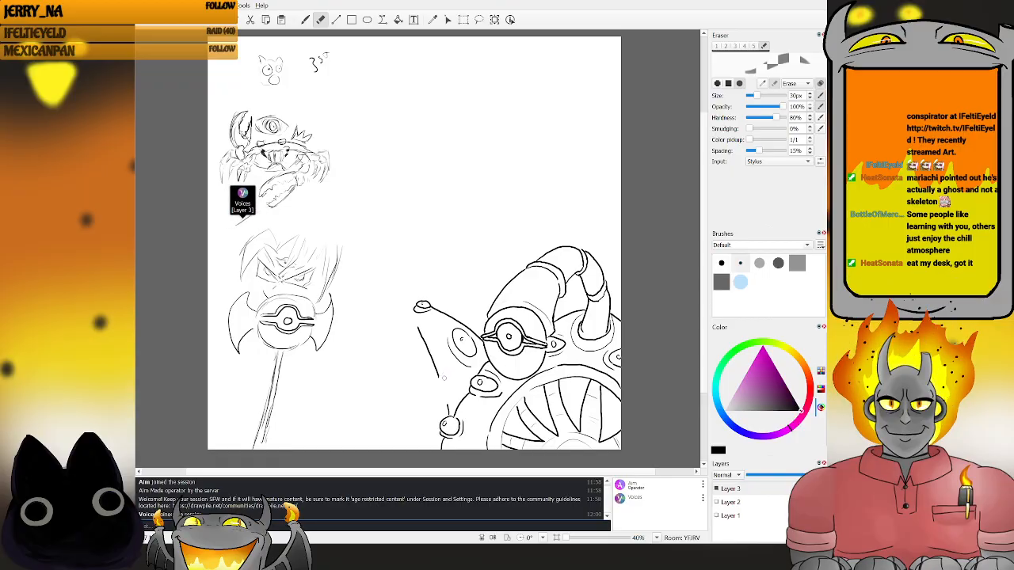
pyautogui.press('b')
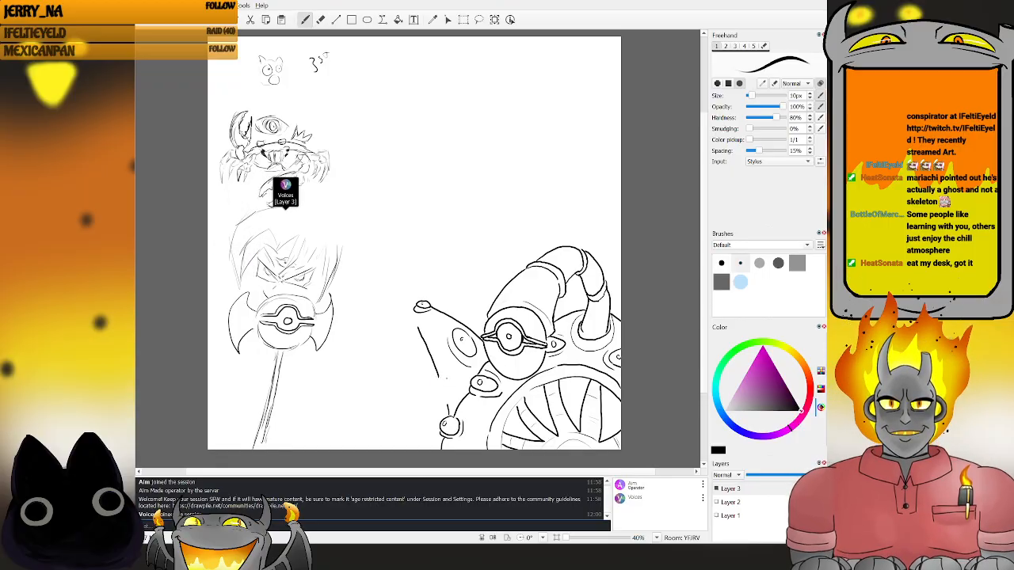
pyautogui.moveTo(437, 380); pyautogui.dragTo(441, 393)
pyautogui.hotkey('ctrl', 'z')
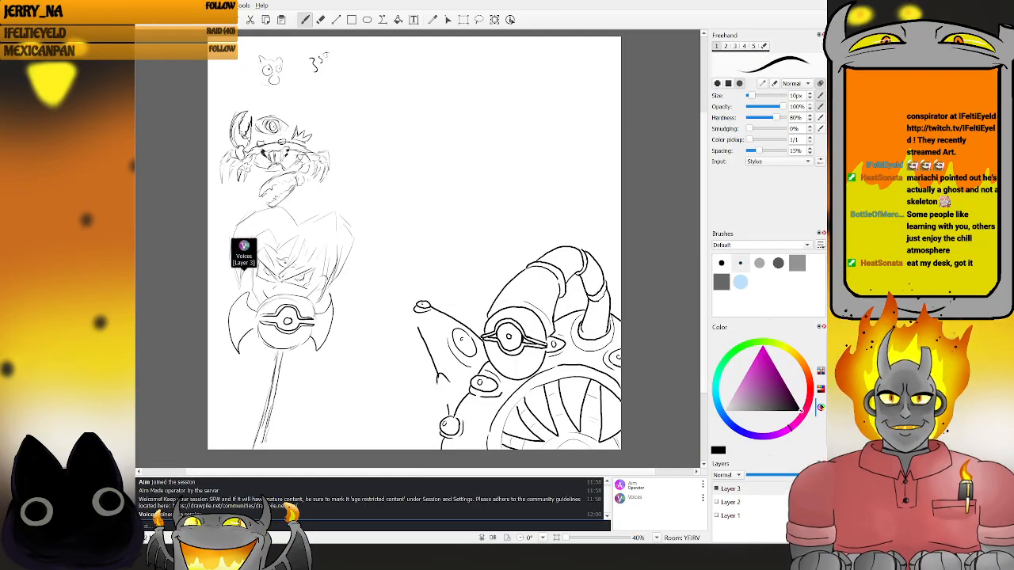
pyautogui.moveTo(441, 377); pyautogui.dragTo(453, 402)
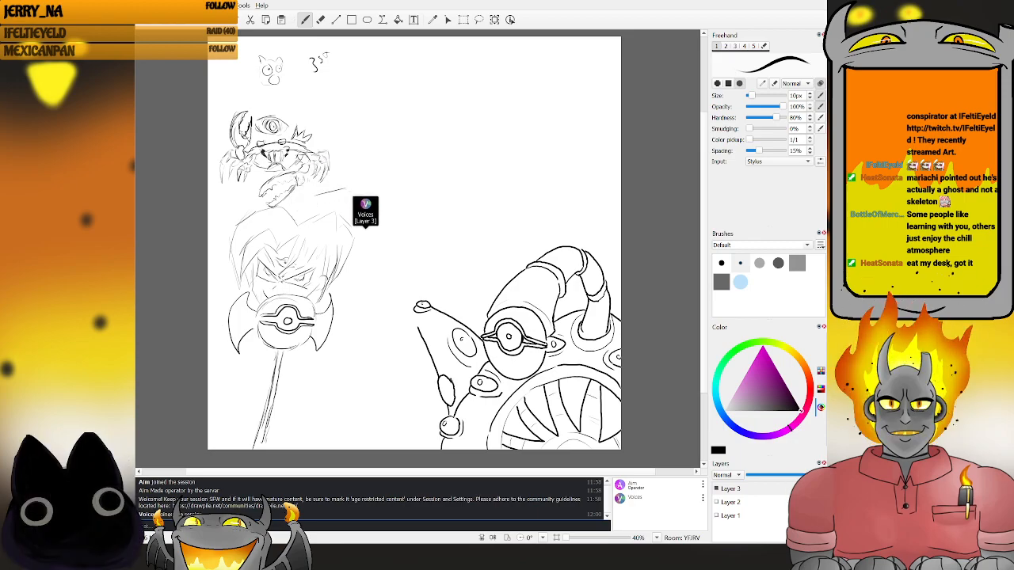
# - Draw a segmented limb behind the narrow stud and a row of rounded fingers beside the small ball, undoing a stray stroke
pyautogui.press('e')
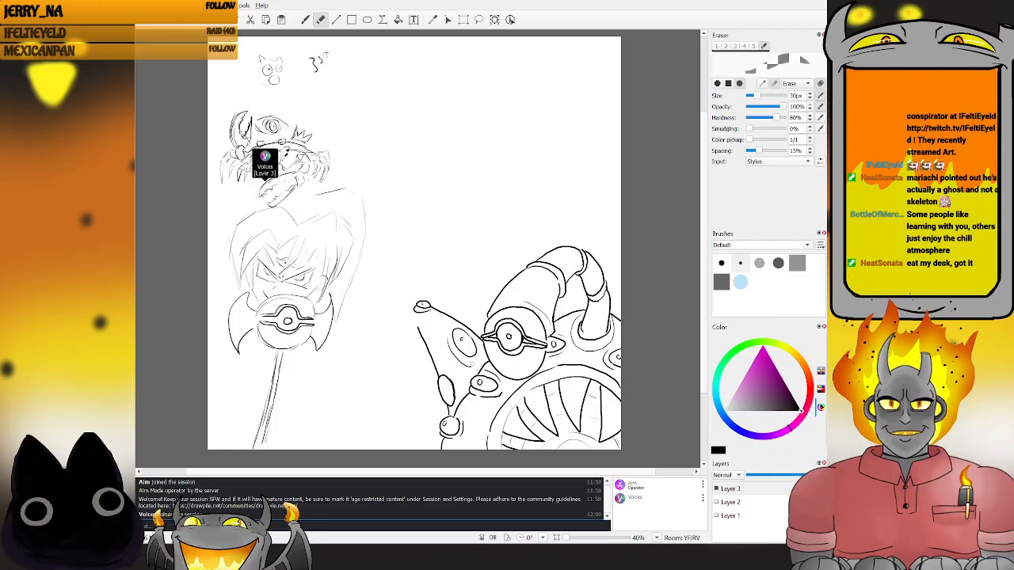
pyautogui.press('b')
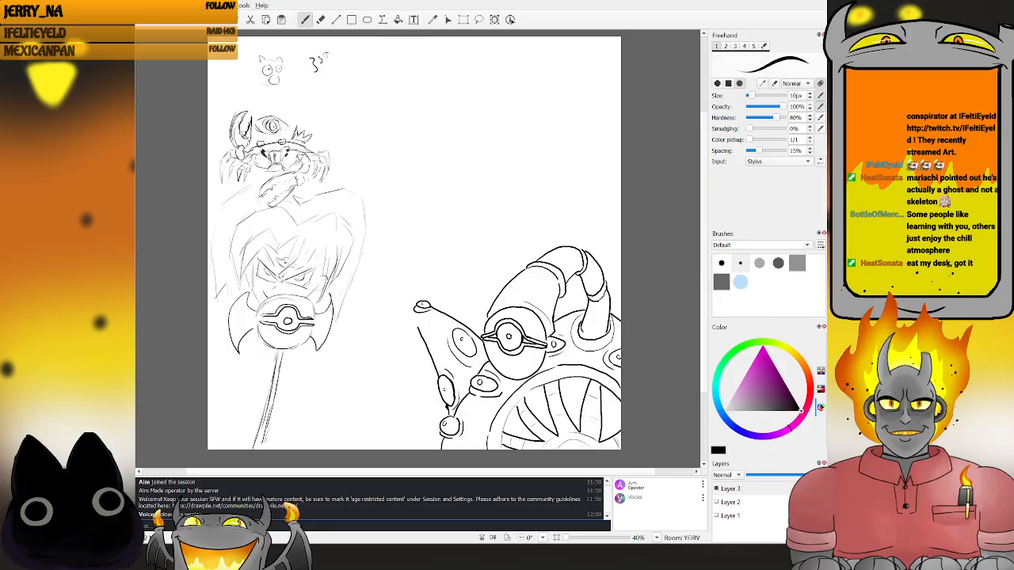
pyautogui.press('e')
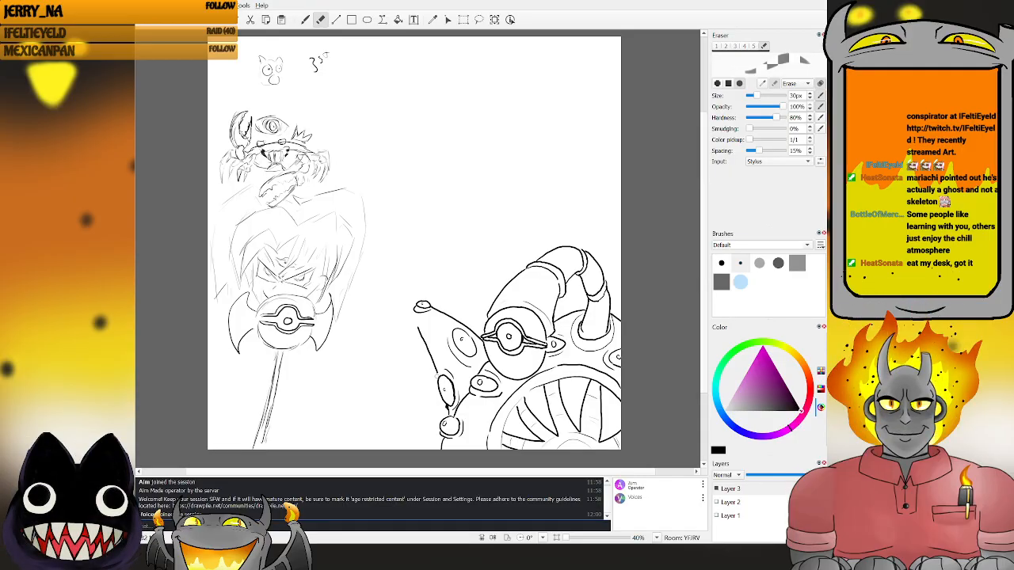
pyautogui.press('b')
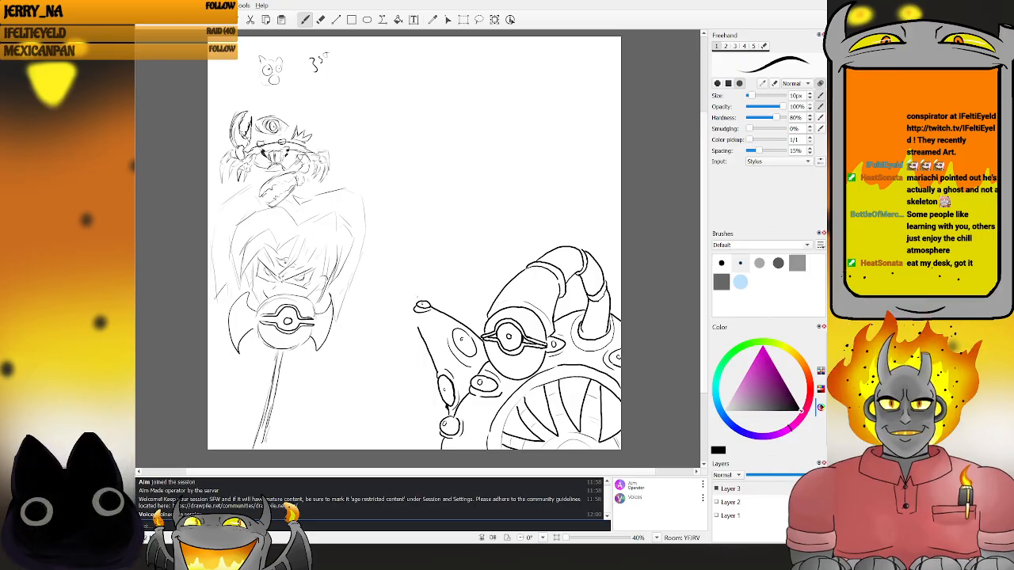
pyautogui.moveTo(429, 355)
pyautogui.mouseDown()
pyautogui.moveTo(426, 419)
pyautogui.moveTo(401, 435)
pyautogui.moveTo(403, 448)
pyautogui.moveTo(418, 447)
pyautogui.mouseUp()
pyautogui.hotkey('ctrl', 'z')
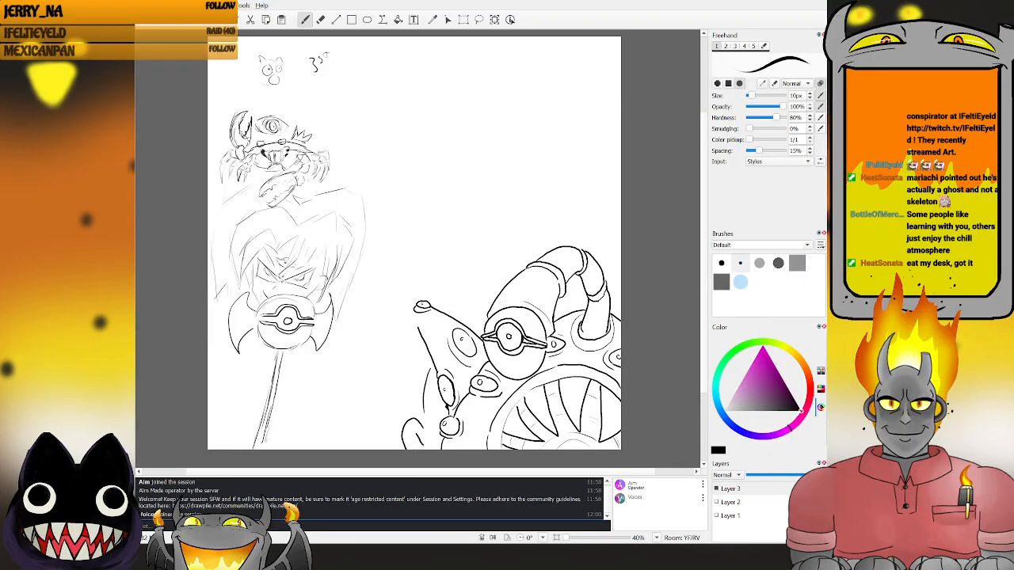
pyautogui.moveTo(395, 413)
pyautogui.mouseDown()
pyautogui.moveTo(385, 420)
pyautogui.moveTo(388, 441)
pyautogui.mouseUp()
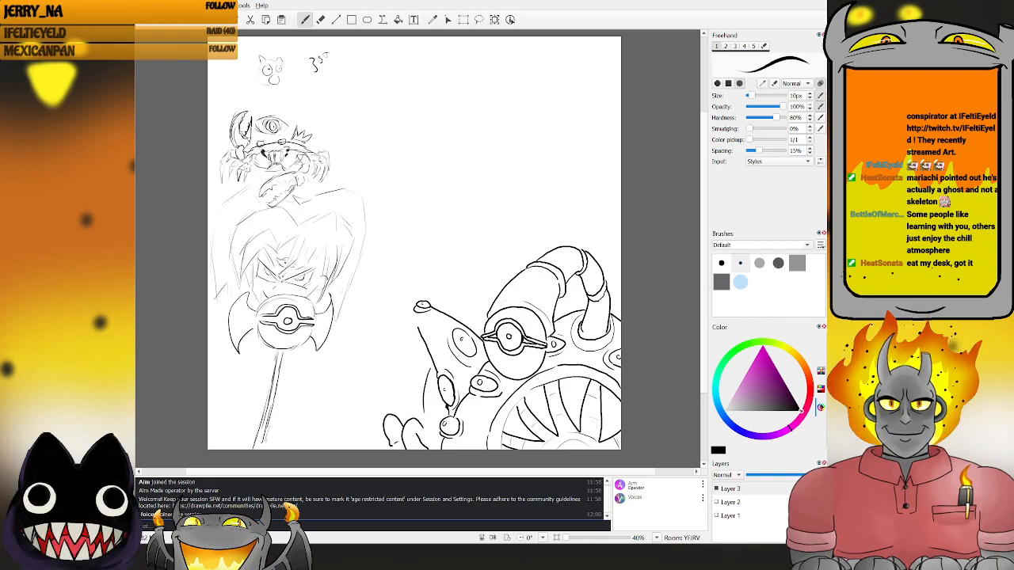
pyautogui.moveTo(384, 432); pyautogui.dragTo(375, 438)
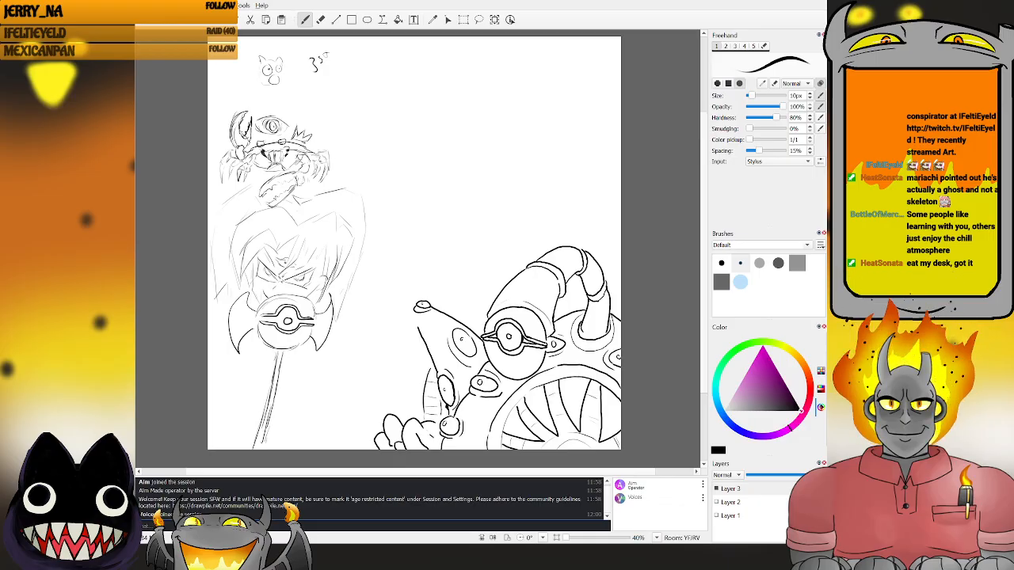
# - Add another finger to the hand's outer end and rework the limb's outline along the fin's outer edge
pyautogui.press('e')
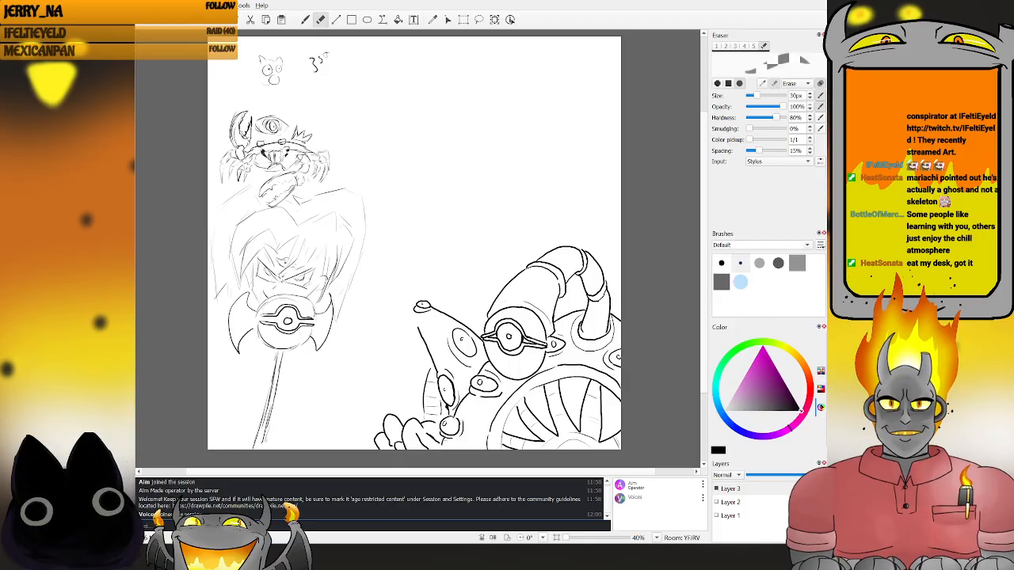
pyautogui.press('b')
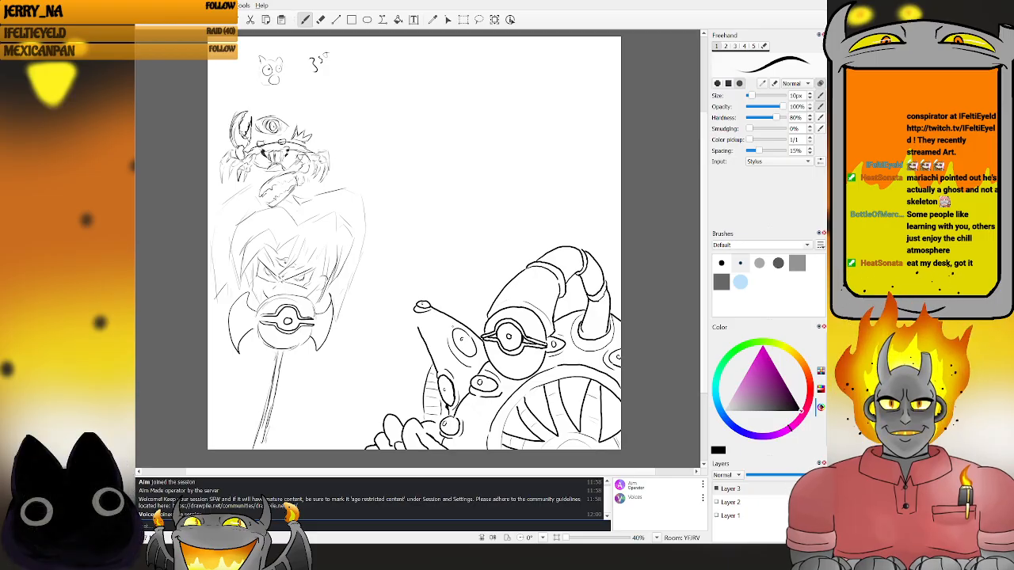
pyautogui.press('e')
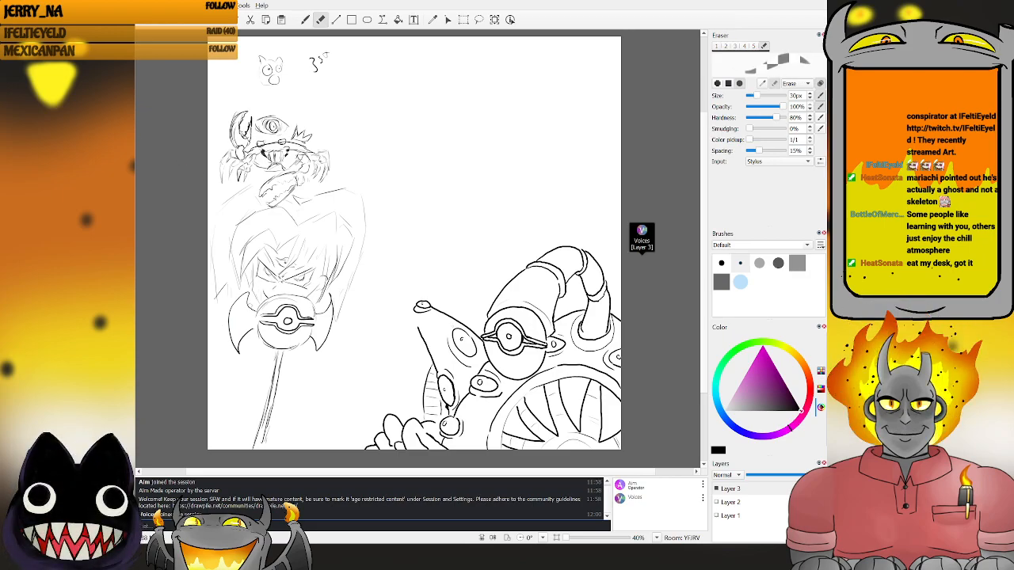
pyautogui.moveTo(412, 328)
pyautogui.mouseDown()
pyautogui.moveTo(425, 338)
pyautogui.moveTo(423, 367)
pyautogui.mouseUp()
pyautogui.press('b')
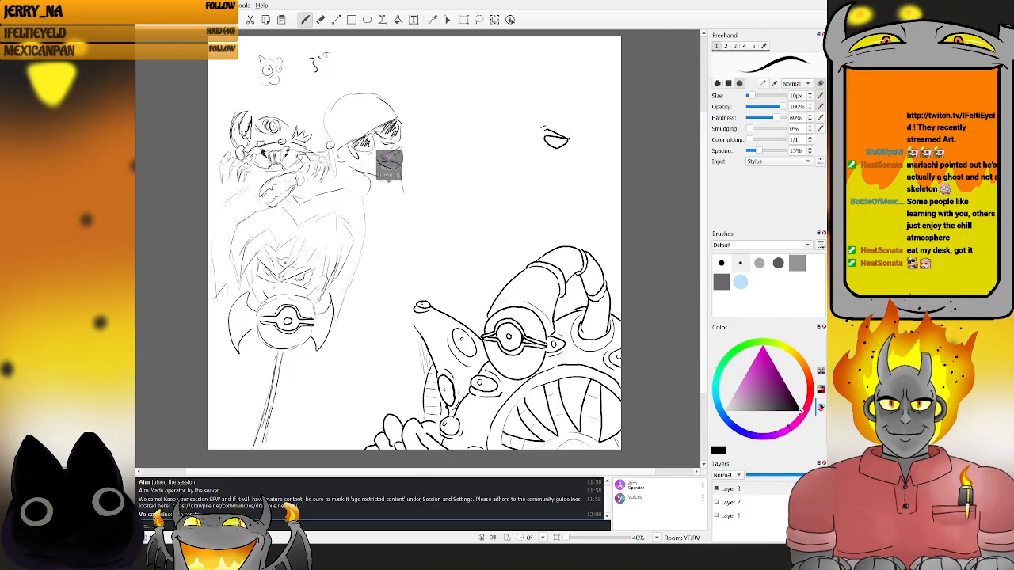
pyautogui.moveTo(564, 131)
pyautogui.mouseDown()
pyautogui.moveTo(568, 145)
pyautogui.moveTo(592, 145)
pyautogui.mouseUp()
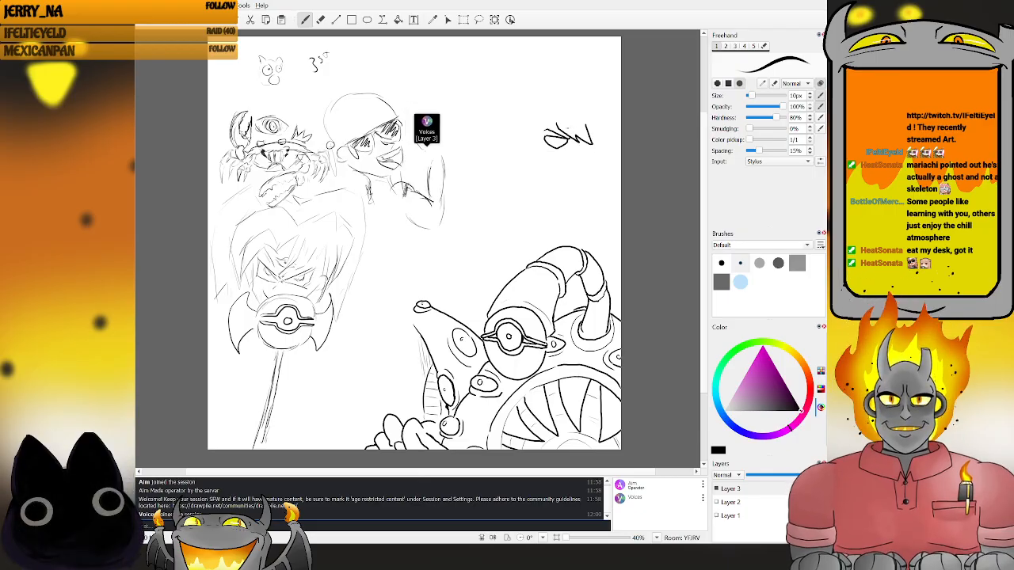
pyautogui.press('e')
pyautogui.moveTo(559, 123)
pyautogui.mouseDown()
pyautogui.moveTo(542, 143)
pyautogui.moveTo(577, 127)
pyautogui.moveTo(577, 139)
pyautogui.mouseUp()
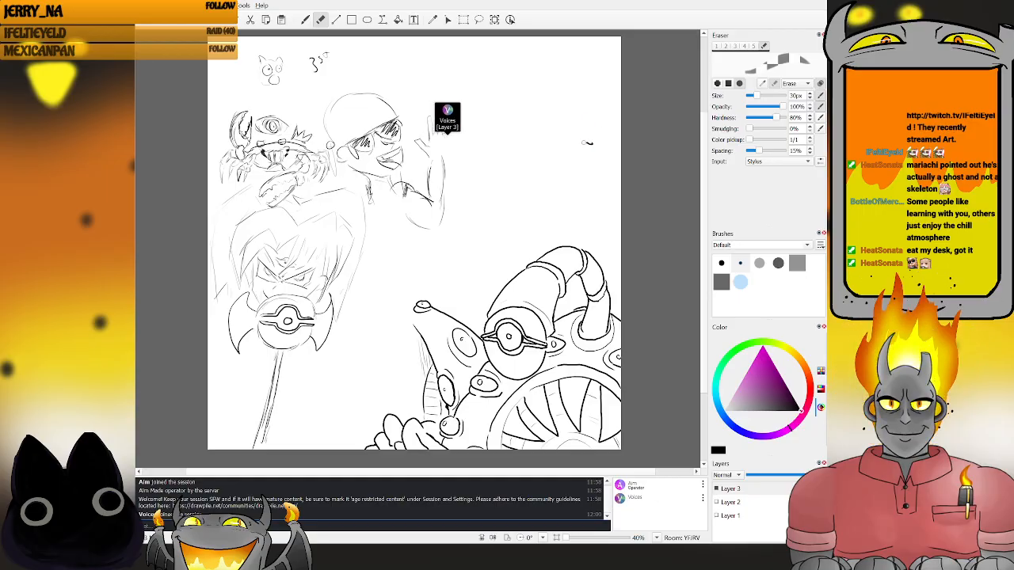
# - Draw a pair of glasses with two slanted lenses and a curved bridge in the canvas's blank upper area, undoing stray bridge strokes
pyautogui.press('b')
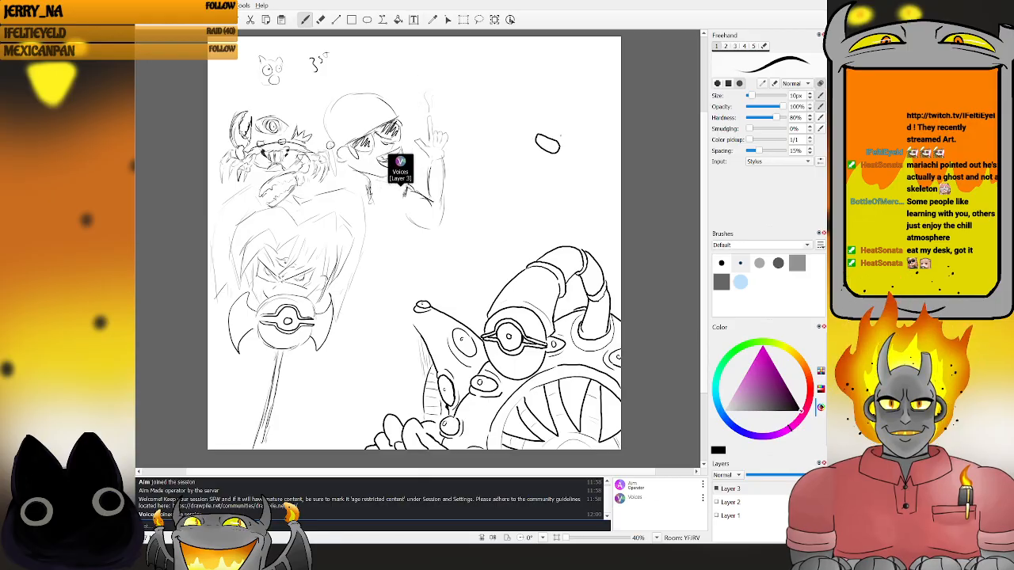
pyautogui.press('e')
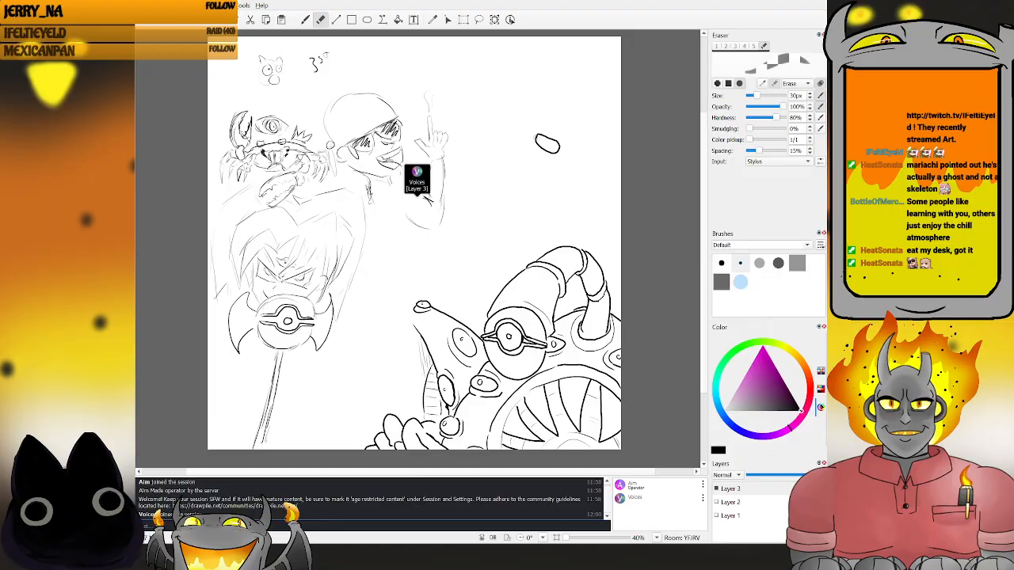
pyautogui.press('b')
pyautogui.moveTo(559, 147); pyautogui.dragTo(568, 146)
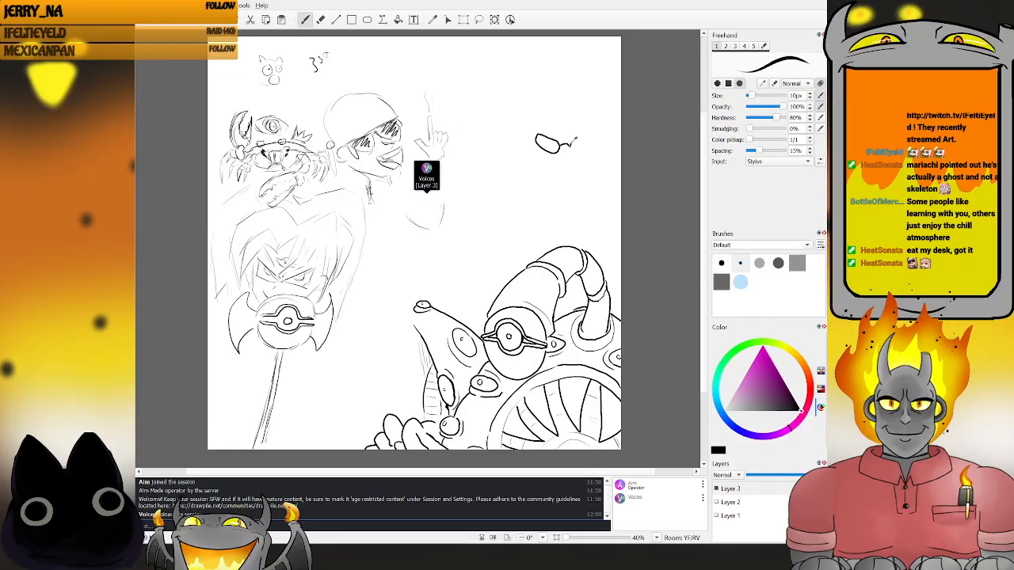
pyautogui.hotkey('ctrl', 'z')
pyautogui.moveTo(560, 147)
pyautogui.mouseDown()
pyautogui.moveTo(578, 141)
pyautogui.moveTo(590, 153)
pyautogui.moveTo(593, 140)
pyautogui.moveTo(576, 138)
pyautogui.mouseUp()
pyautogui.hotkey('ctrl', 'z')
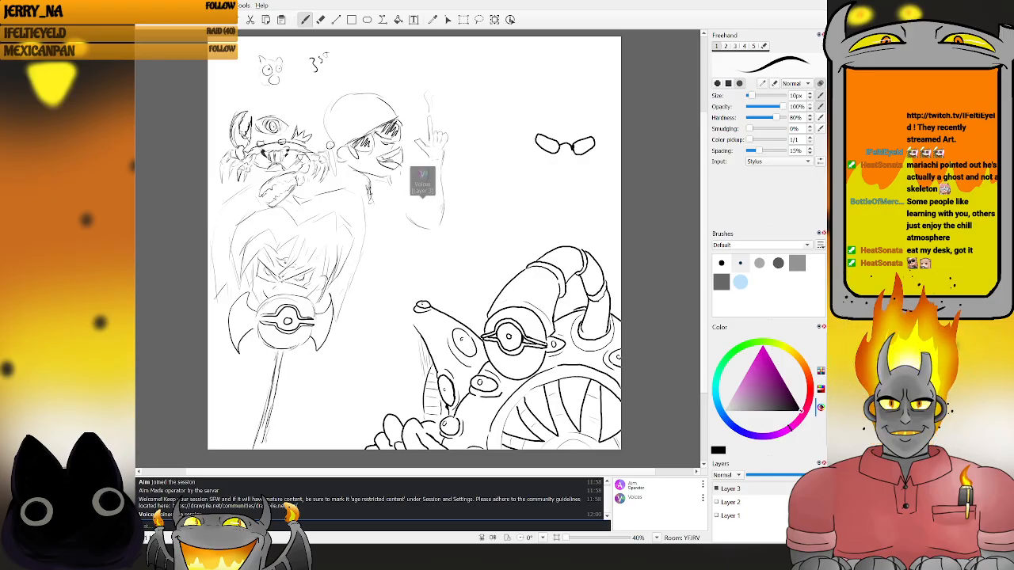
# - Add eyes inside the lenses, slanted eyebrows above and a long nose below the bridge, trimming the nose's end
pyautogui.press('e')
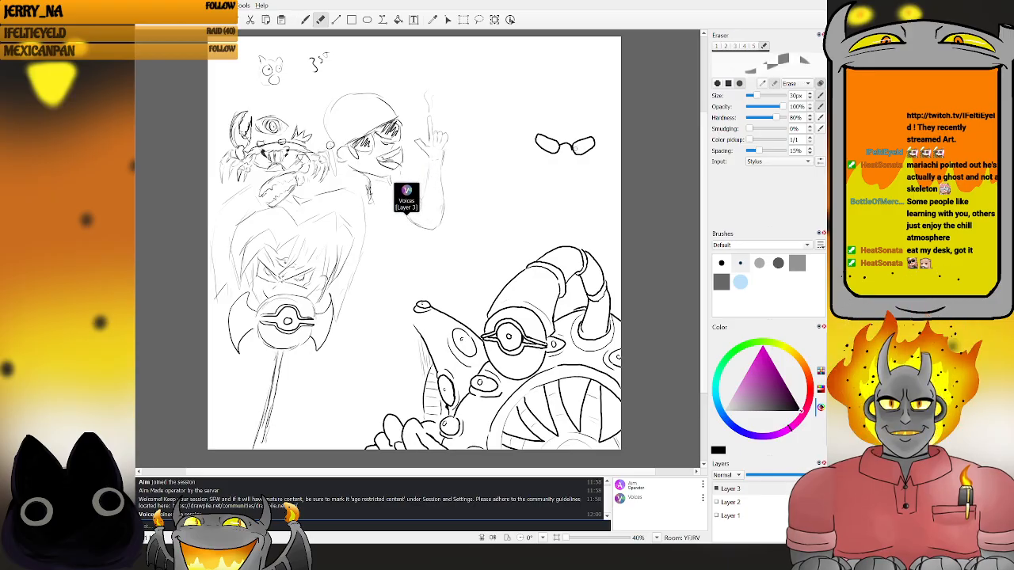
pyautogui.press('b')
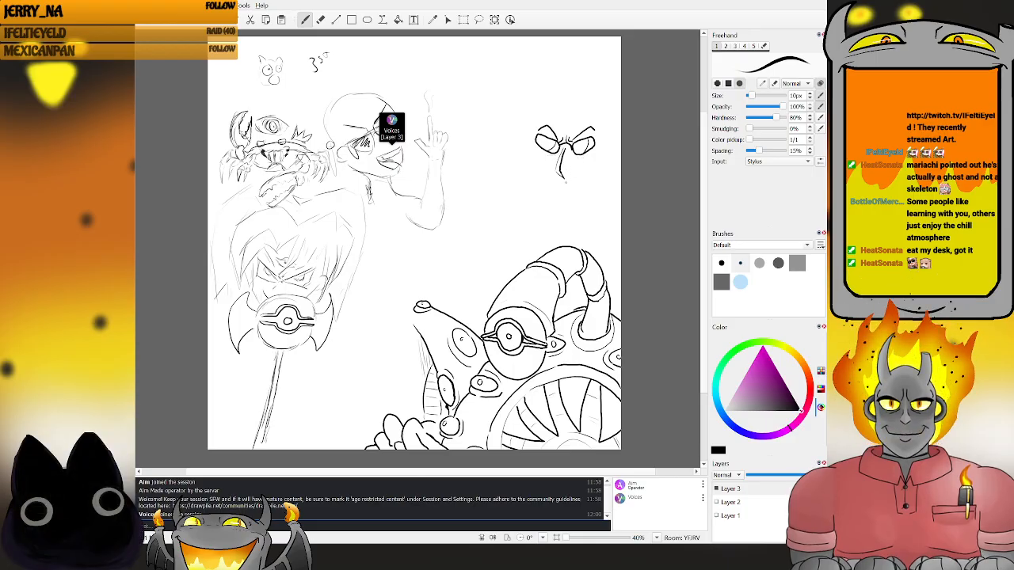
pyautogui.press('e')
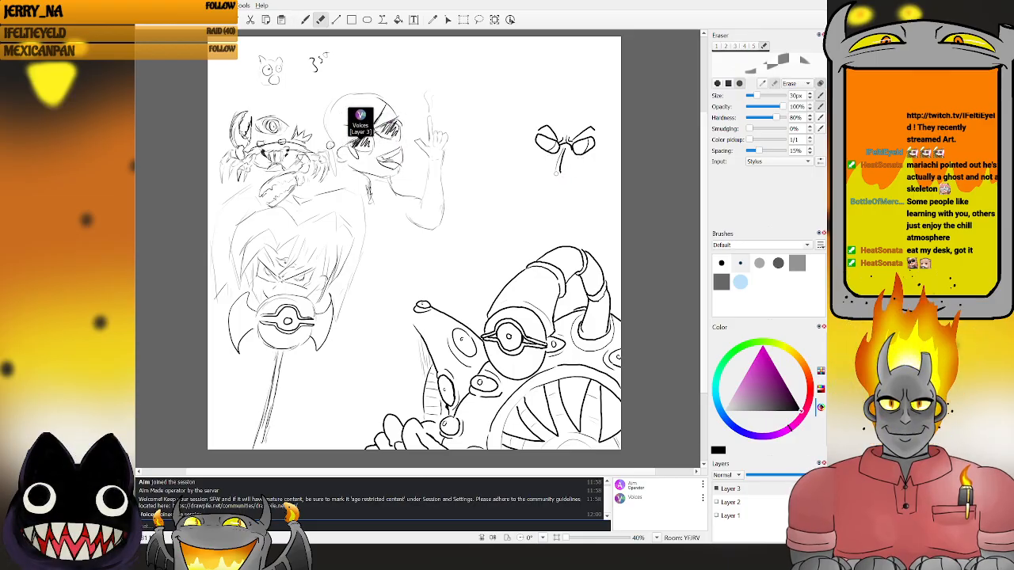
# - Outline the hair and bandana edge around the glasses, then erase the bandana's crown and redraw it wider
pyautogui.press('b')
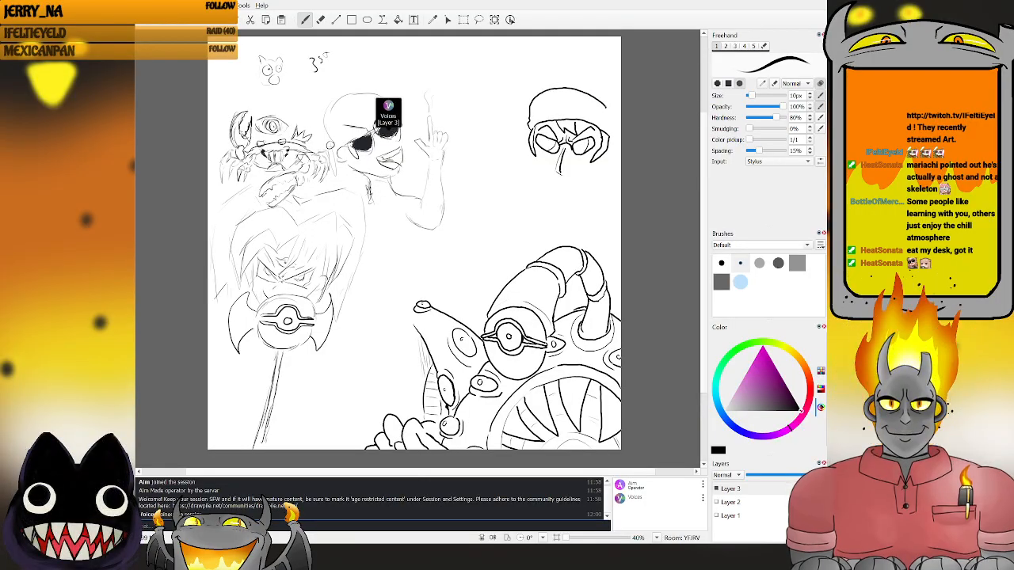
pyautogui.press('e')
pyautogui.moveTo(604, 106)
pyautogui.mouseDown()
pyautogui.moveTo(581, 90)
pyautogui.moveTo(544, 92)
pyautogui.mouseUp()
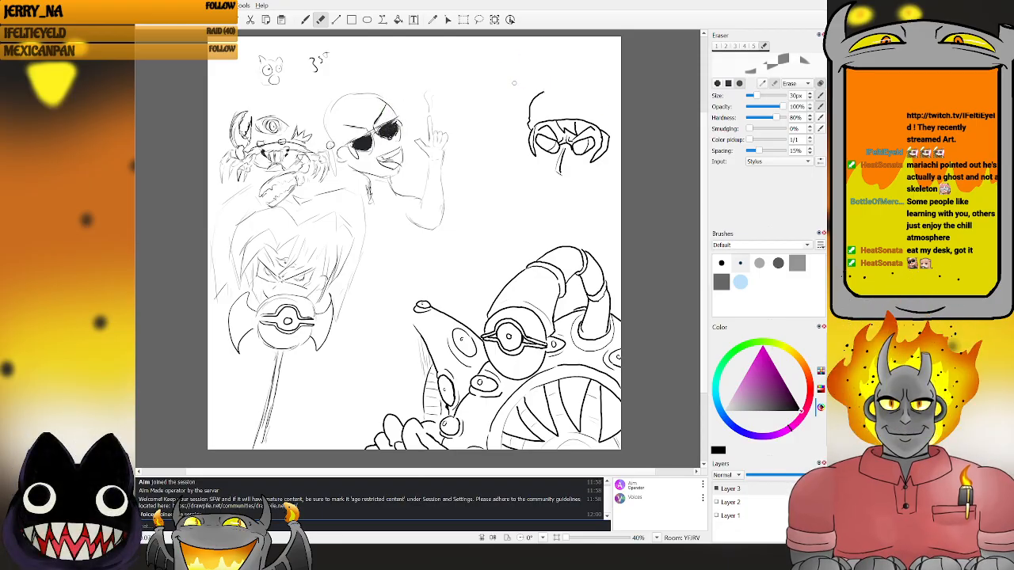
pyautogui.press('b')
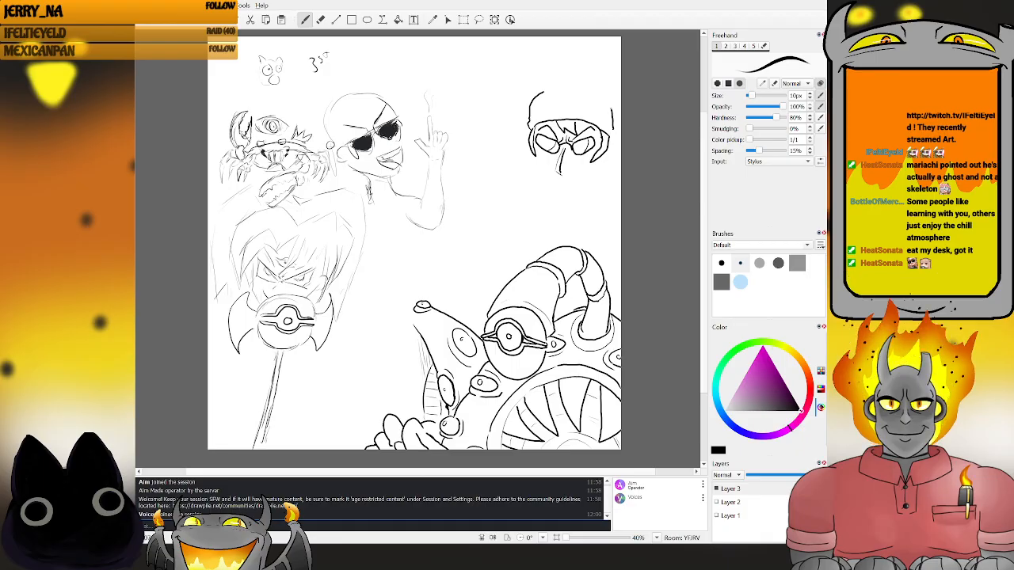
pyautogui.moveTo(545, 92); pyautogui.dragTo(612, 117)
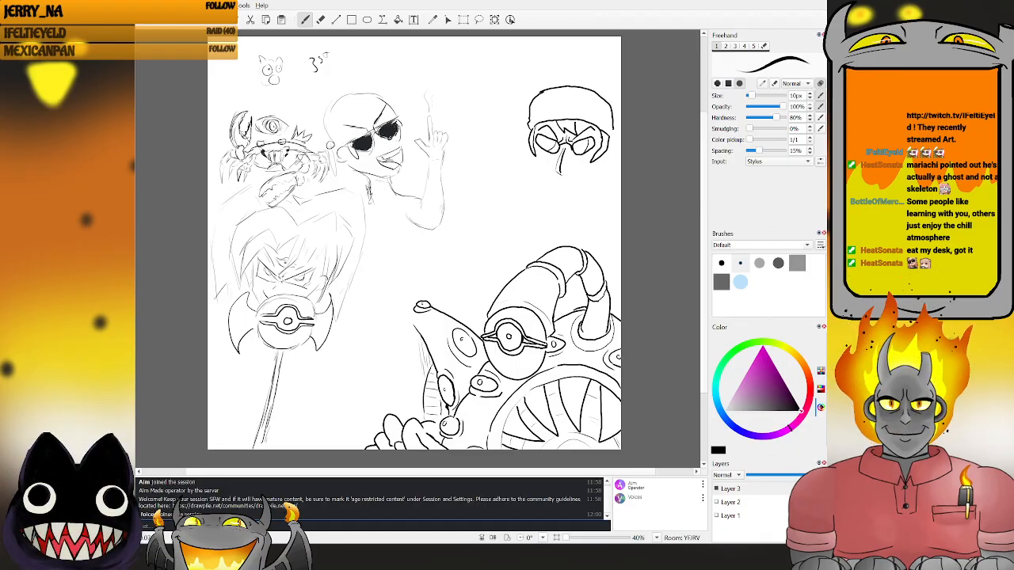
# - Add fold lines to the bandana and draw the ear, cheeks, jaw and chin, undoing the first chin stroke
pyautogui.press('e')
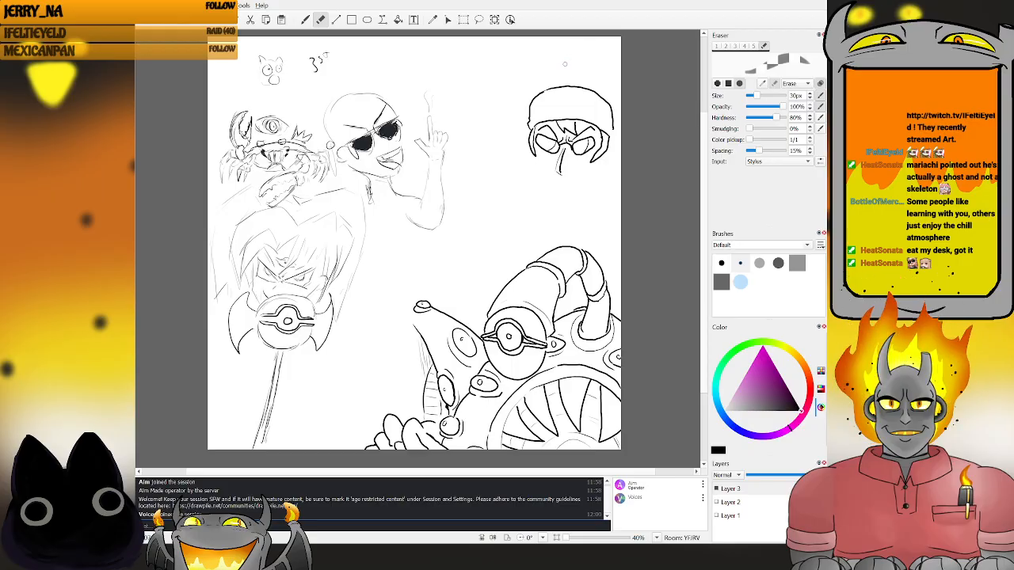
pyautogui.press('b')
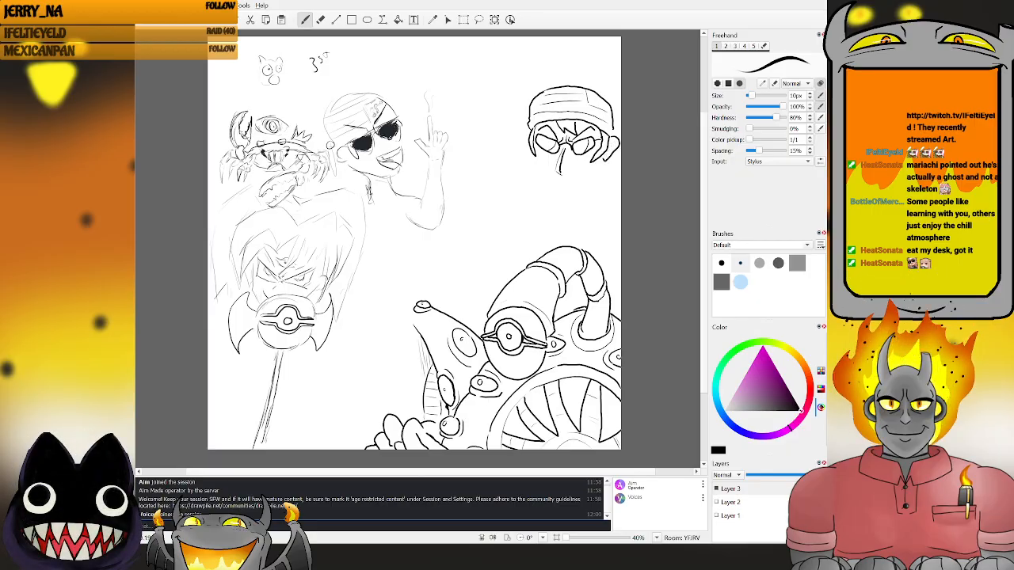
pyautogui.moveTo(611, 138); pyautogui.dragTo(617, 162)
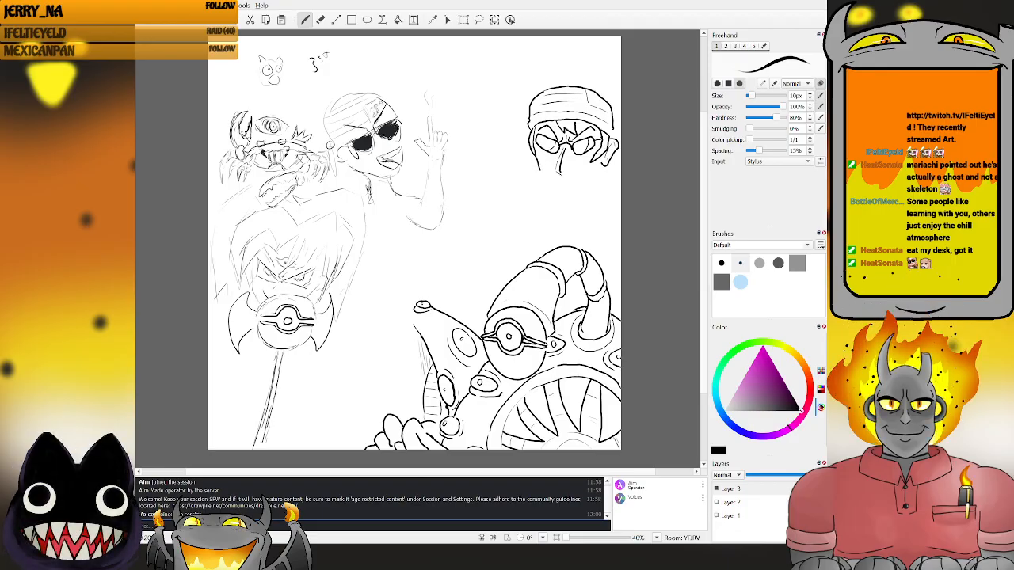
pyautogui.moveTo(561, 202); pyautogui.dragTo(600, 180)
pyautogui.hotkey('ctrl', 'z')
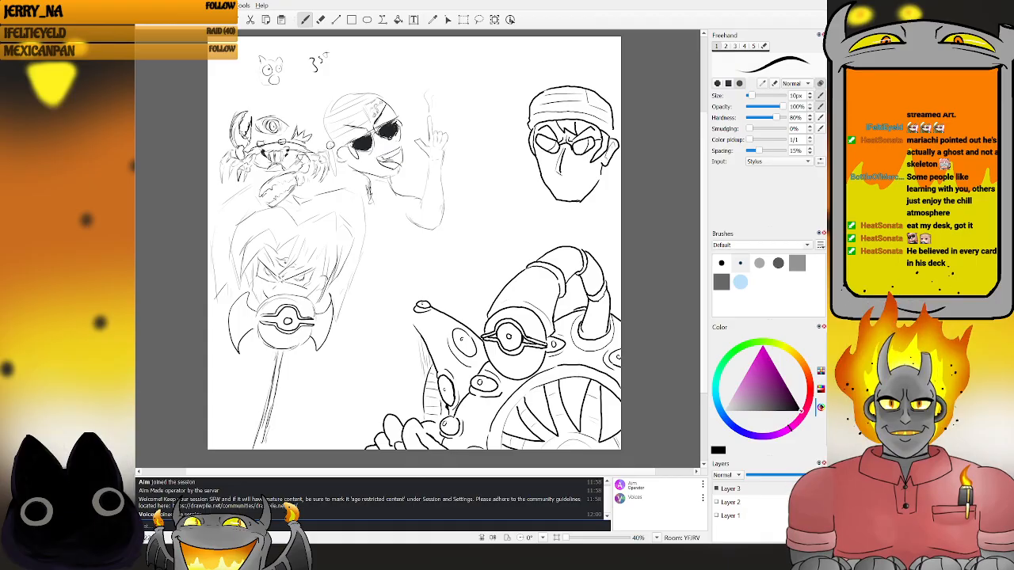
# - Draw the bandana character's grinning mouth, chin stubble, neck, collar and shoulders, and refine the eyes and hair
pyautogui.press('e')
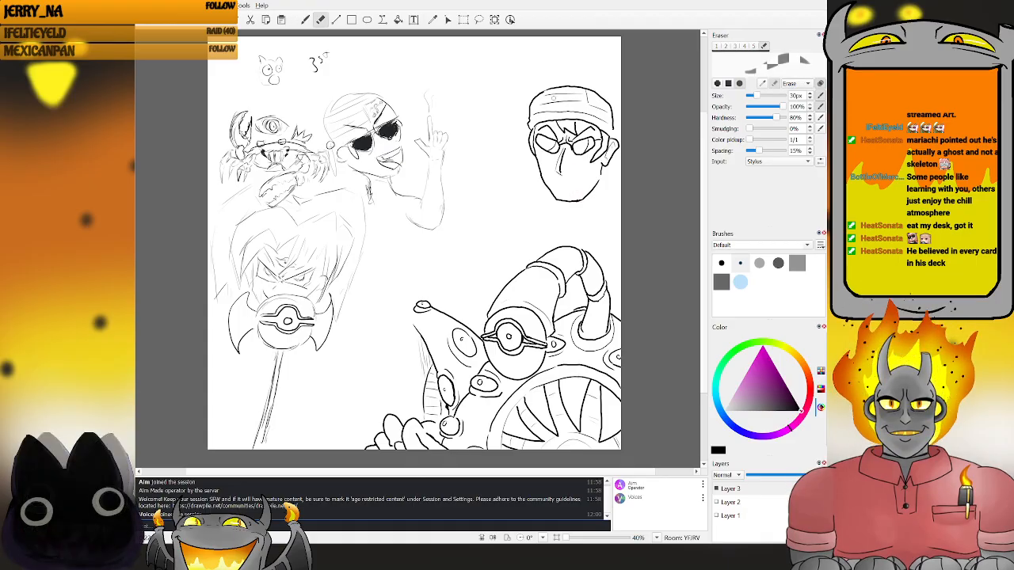
pyautogui.press('b')
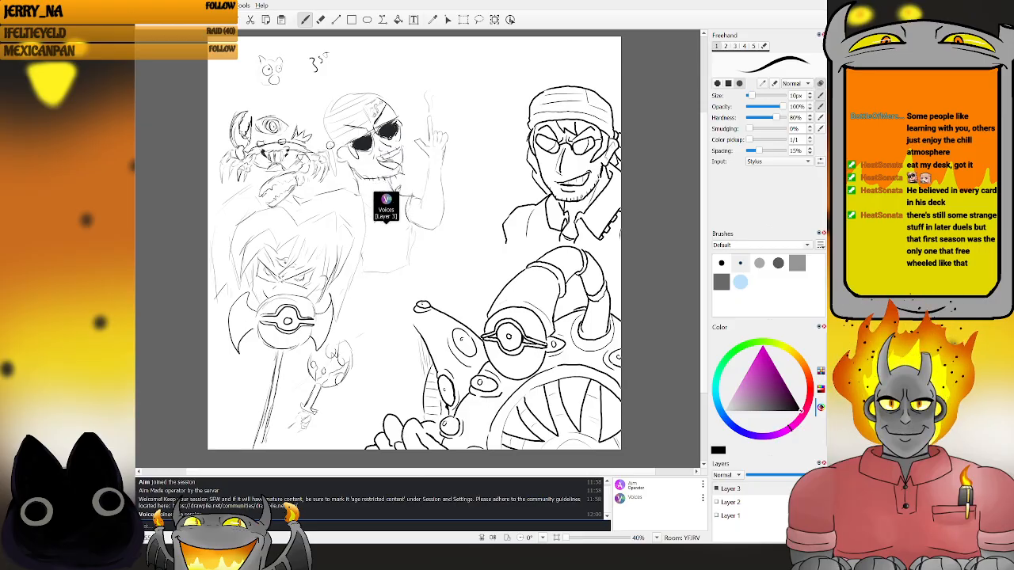
pyautogui.press('e')
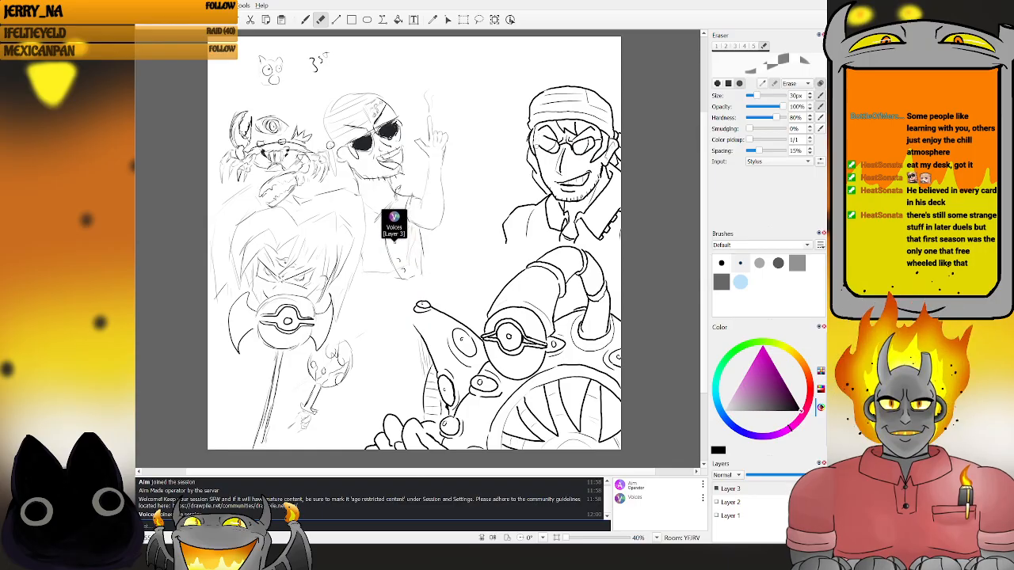
pyautogui.press('b')
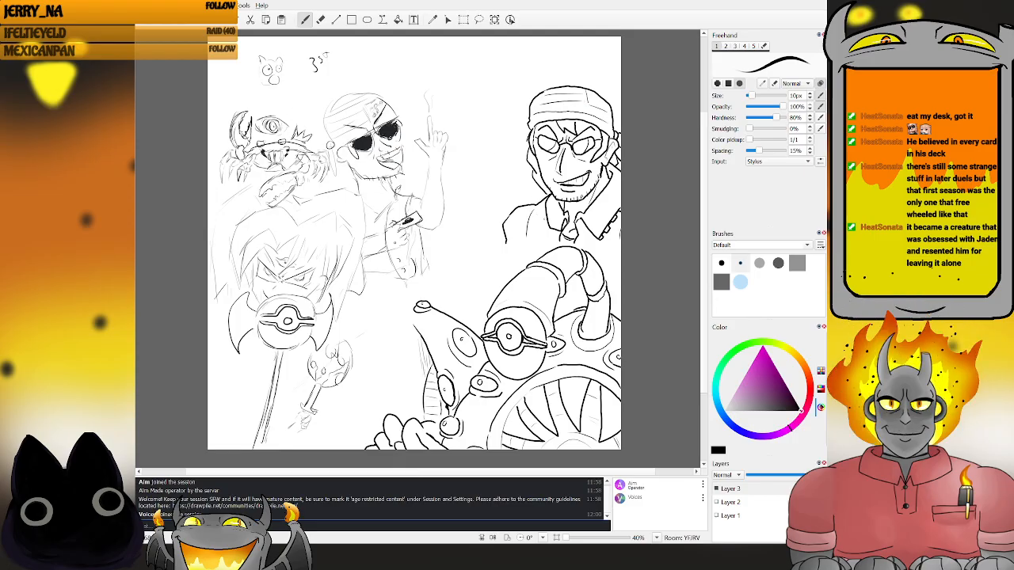
# - Draw a small head with pointed ears, two round eyes and an open mouth above the bandana character
pyautogui.press('e')
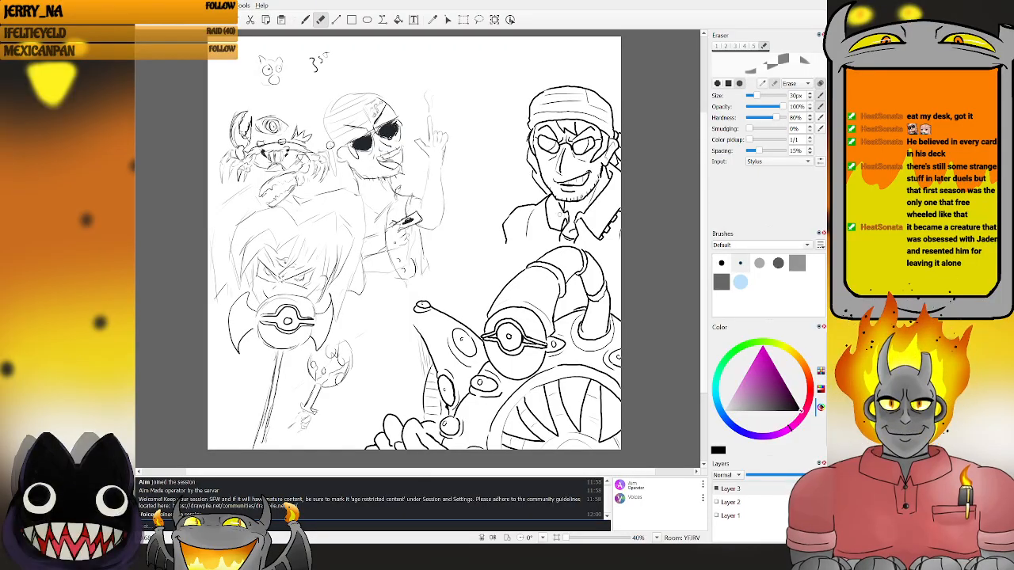
pyautogui.press('f')
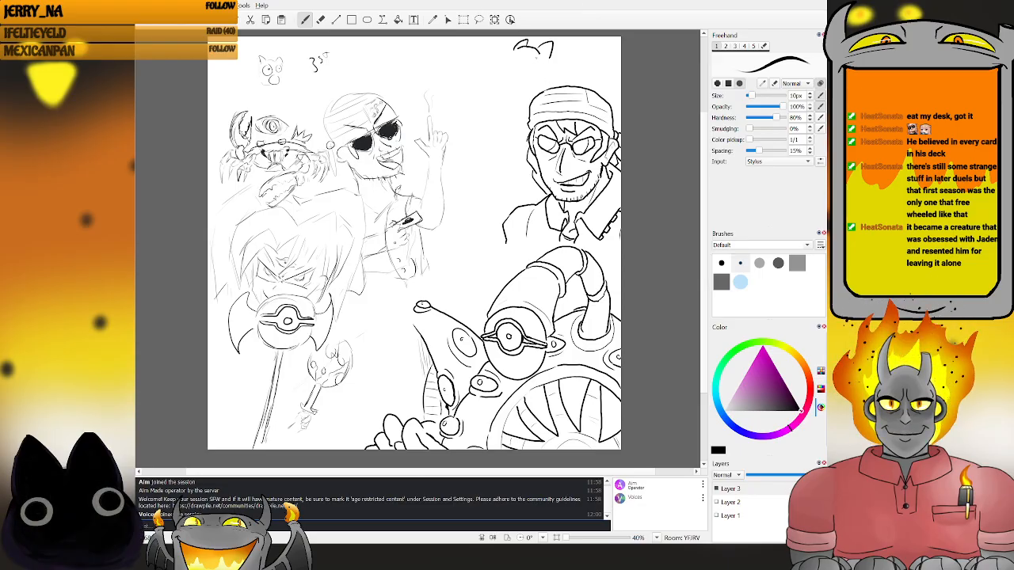
pyautogui.hotkey('ctrl', 'z')
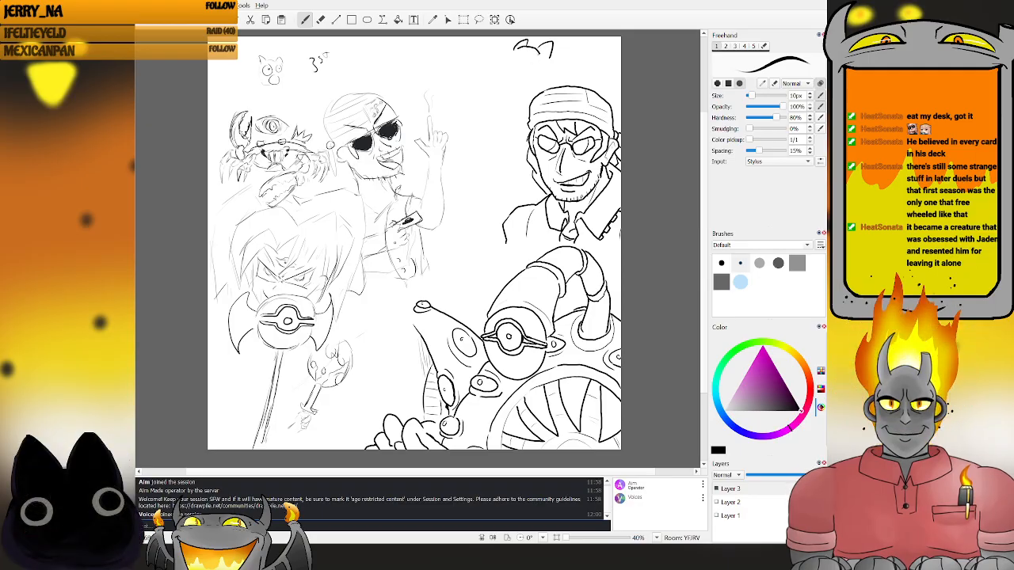
pyautogui.moveTo(520, 50); pyautogui.dragTo(517, 50)
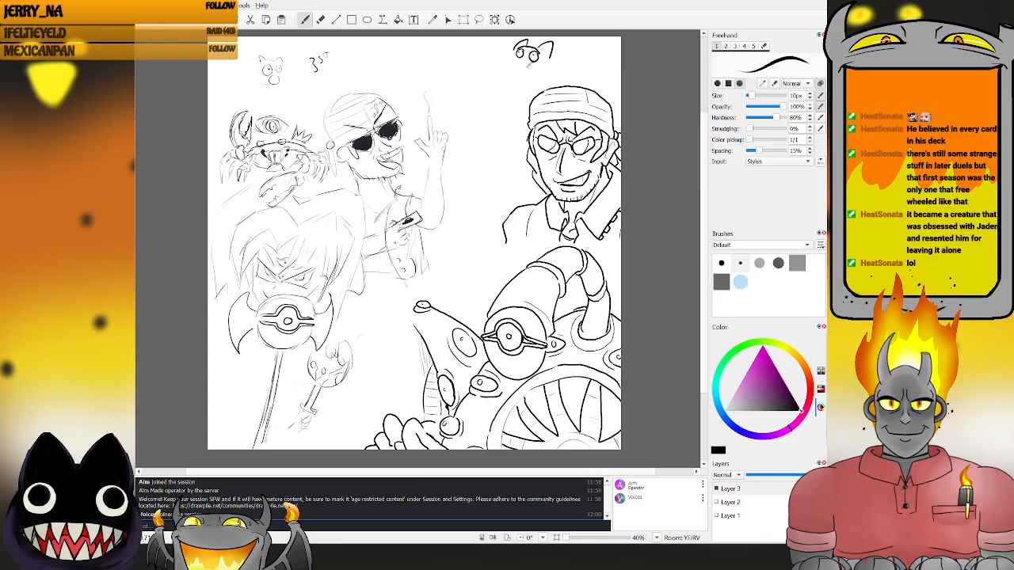
pyautogui.press('z')
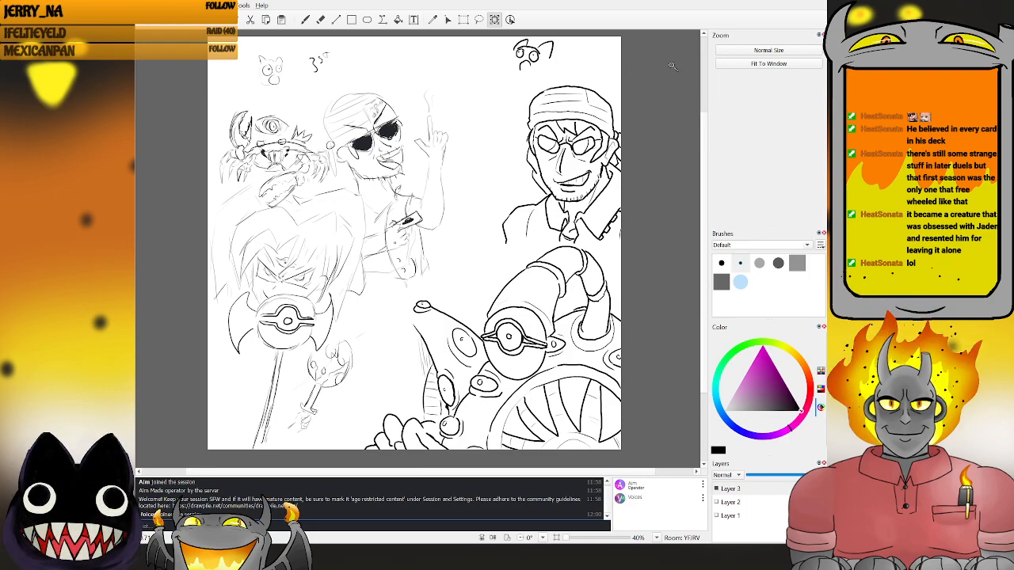
pyautogui.press('b')
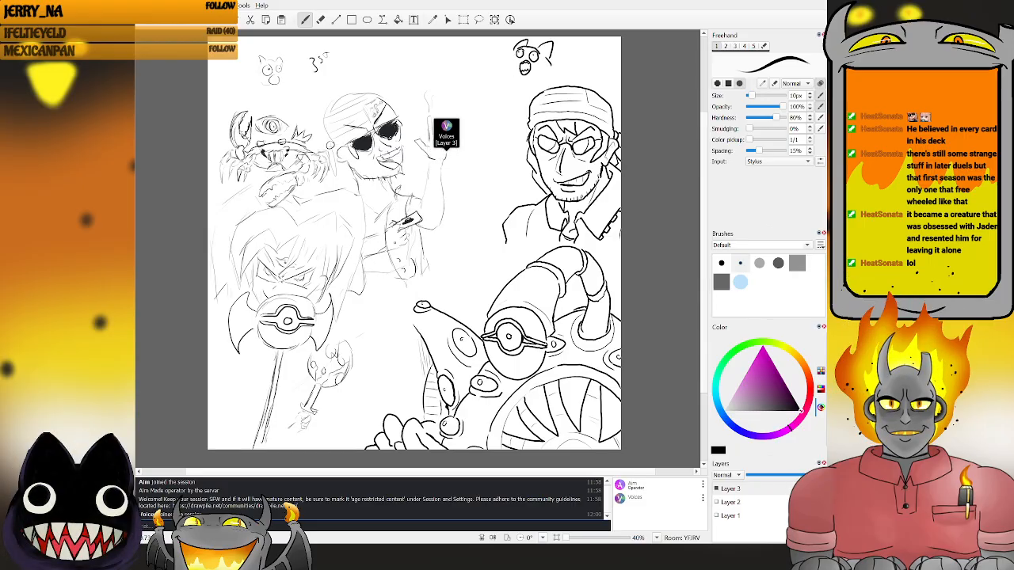
# - Erase the small head's outer ear and redraw it with the head outline, then add a round closed-eyed head beside it
pyautogui.press('e')
pyautogui.moveTo(553, 47); pyautogui.dragTo(543, 44)
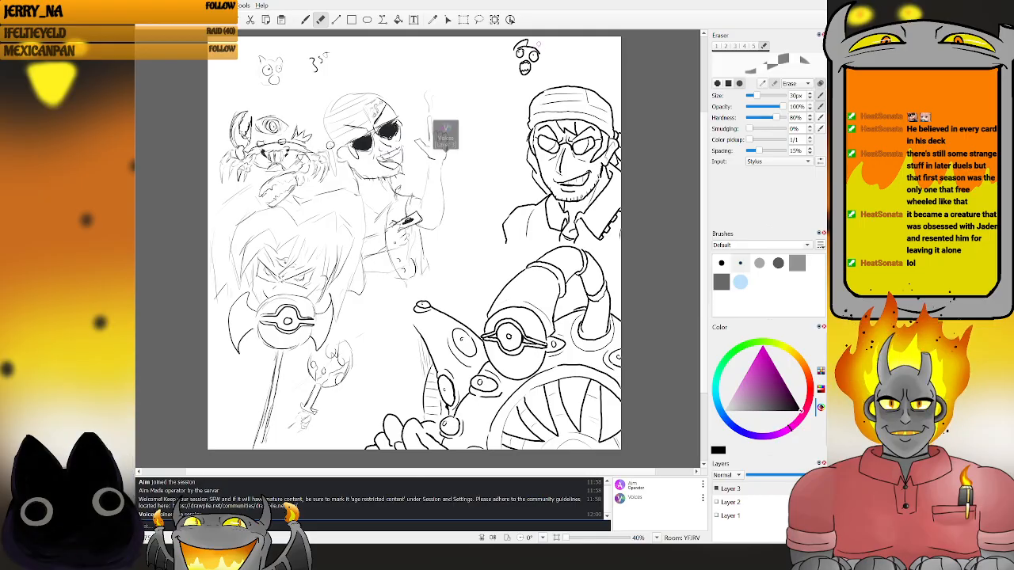
pyautogui.press('b')
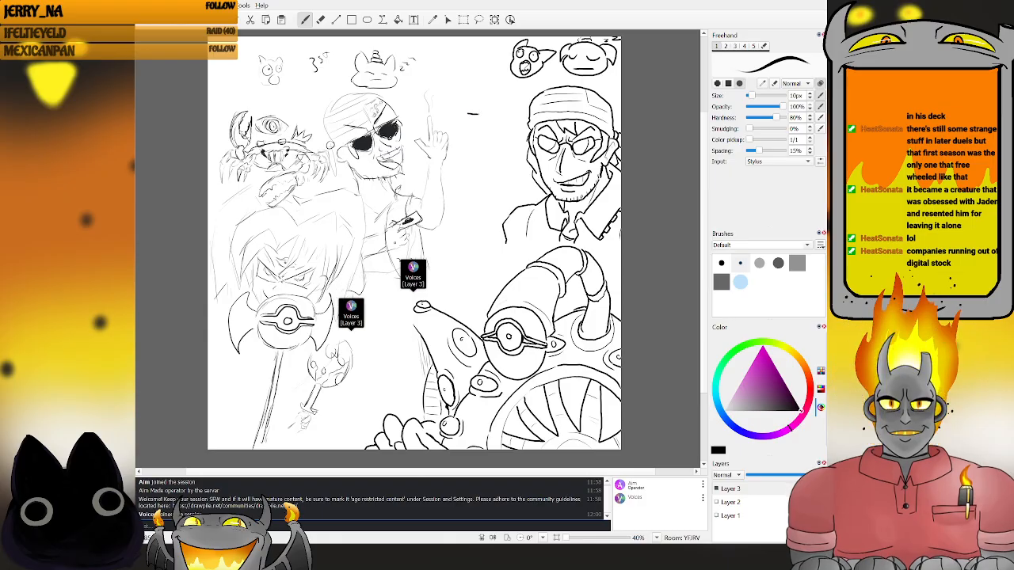
# - Draw a character with a cube-shaped head, an oval eye, a neck and a T-shirted torso beside the bandana character
pyautogui.moveTo(469, 113)
pyautogui.mouseDown()
pyautogui.moveTo(510, 113)
pyautogui.moveTo(510, 151)
pyautogui.moveTo(470, 153)
pyautogui.moveTo(468, 113)
pyautogui.mouseUp()
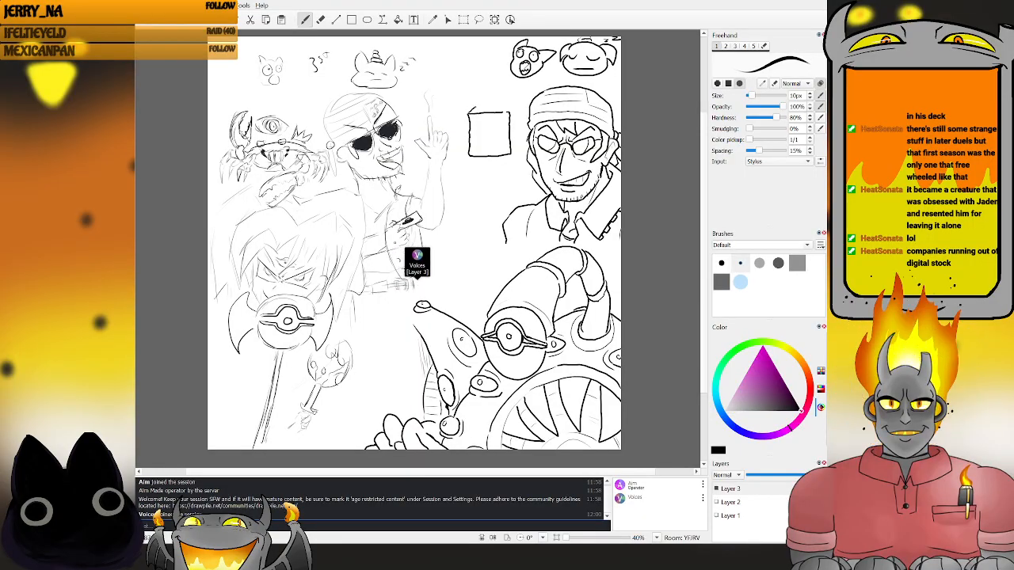
pyautogui.moveTo(471, 111); pyautogui.dragTo(513, 104)
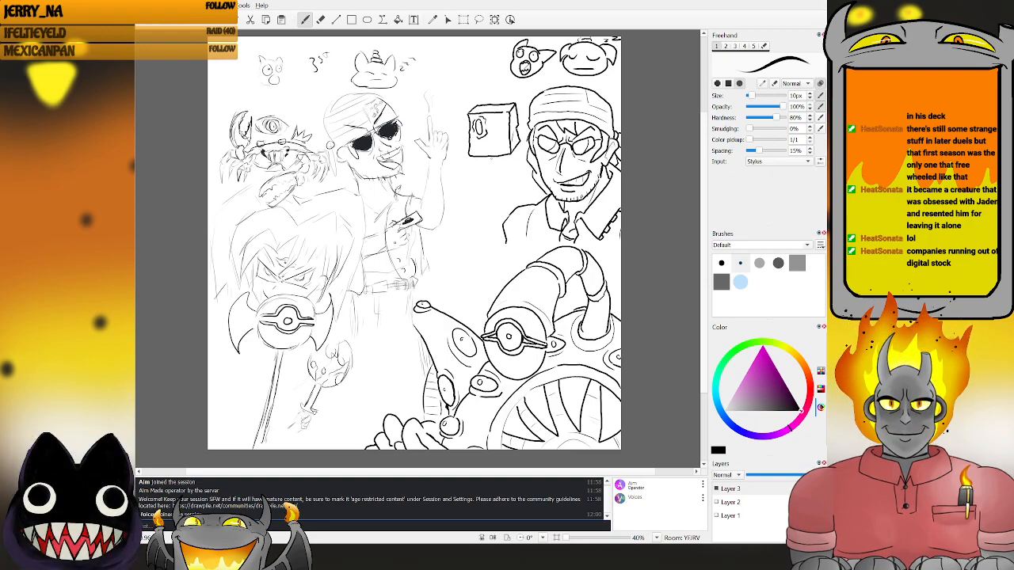
pyautogui.moveTo(486, 157); pyautogui.dragTo(493, 171)
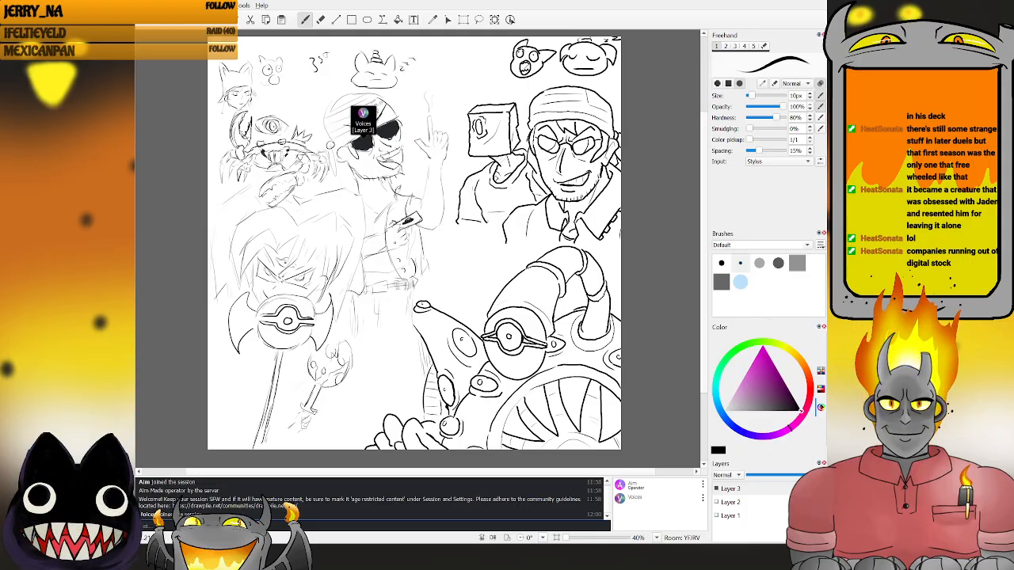
pyautogui.press('e')
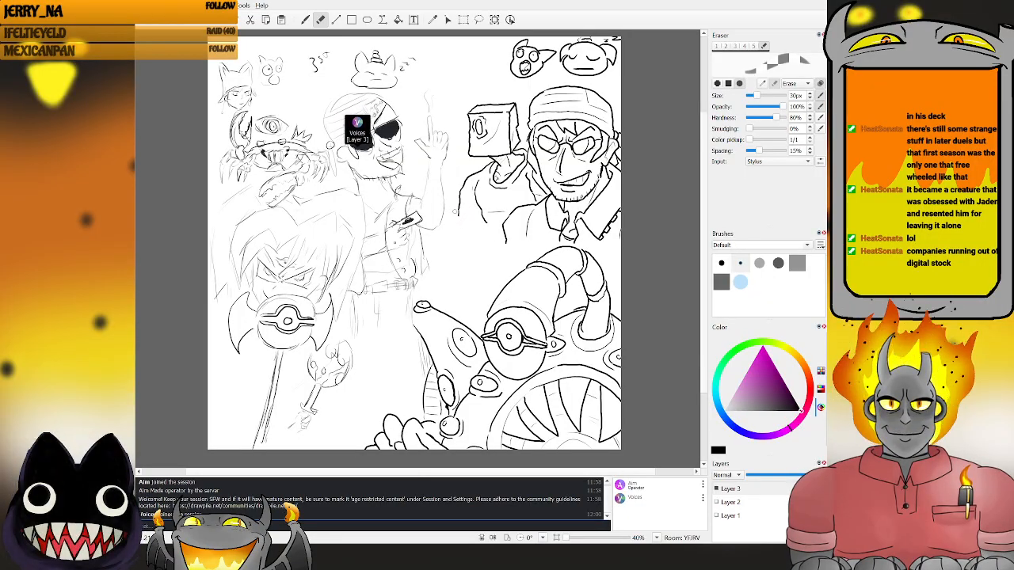
pyautogui.press('b')
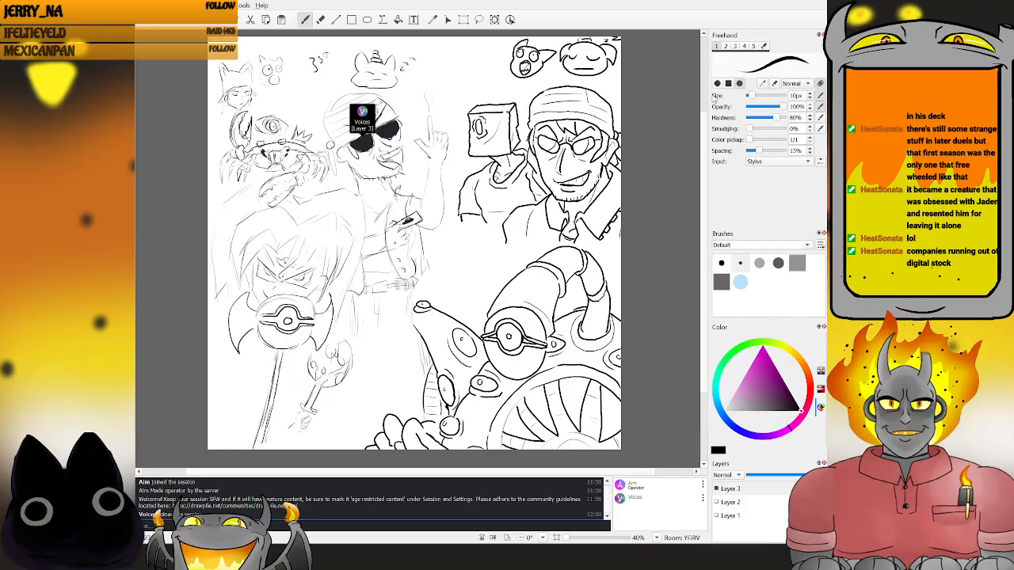
# - Flood-fill the cube head's oval eye with black, paint a red crosshair over it and return the brush colour to black
pyautogui.click(397, 19)
pyautogui.click(479, 126)
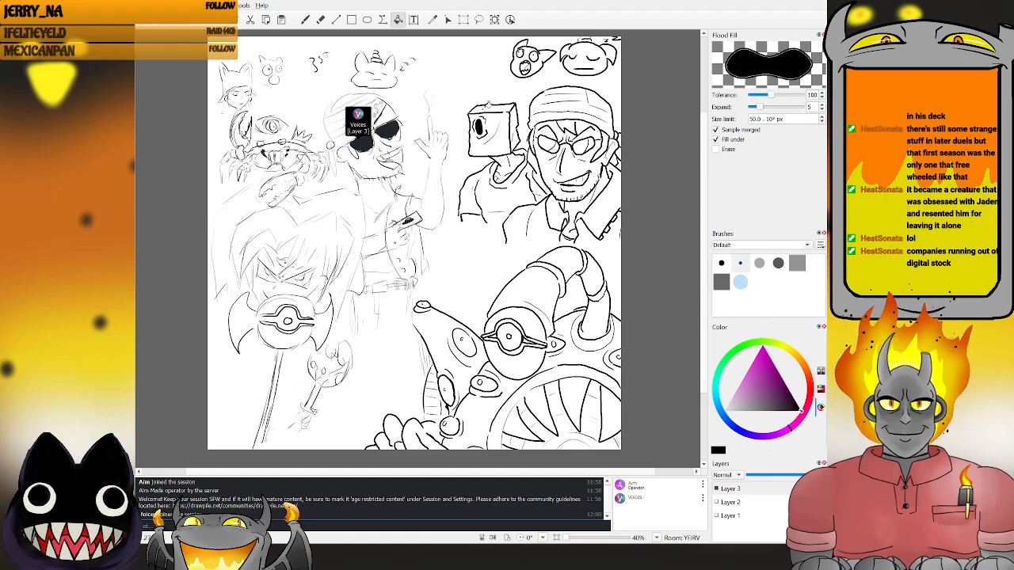
pyautogui.click(762, 346)
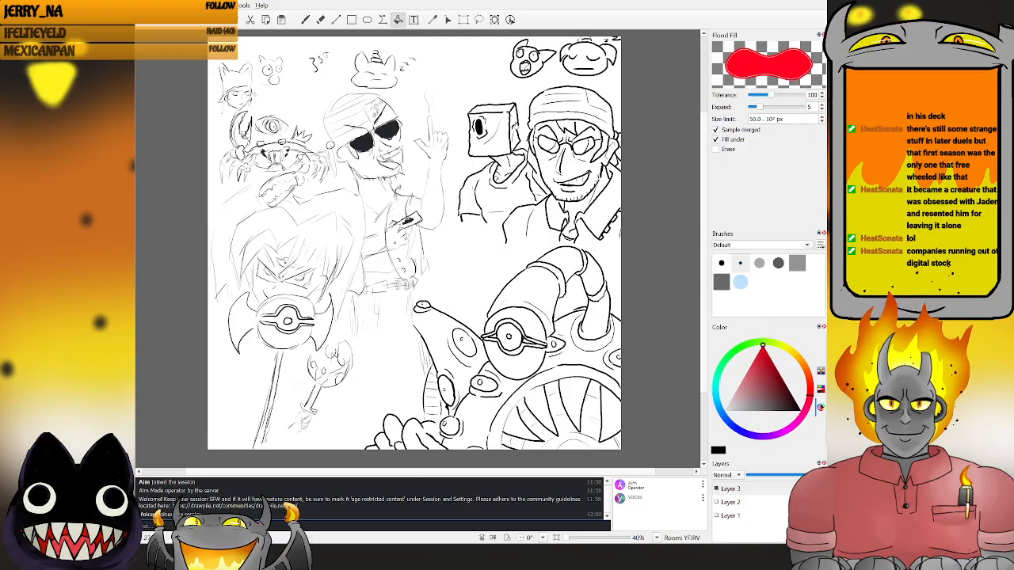
pyautogui.press('b')
pyautogui.moveTo(475, 121); pyautogui.dragTo(479, 142)
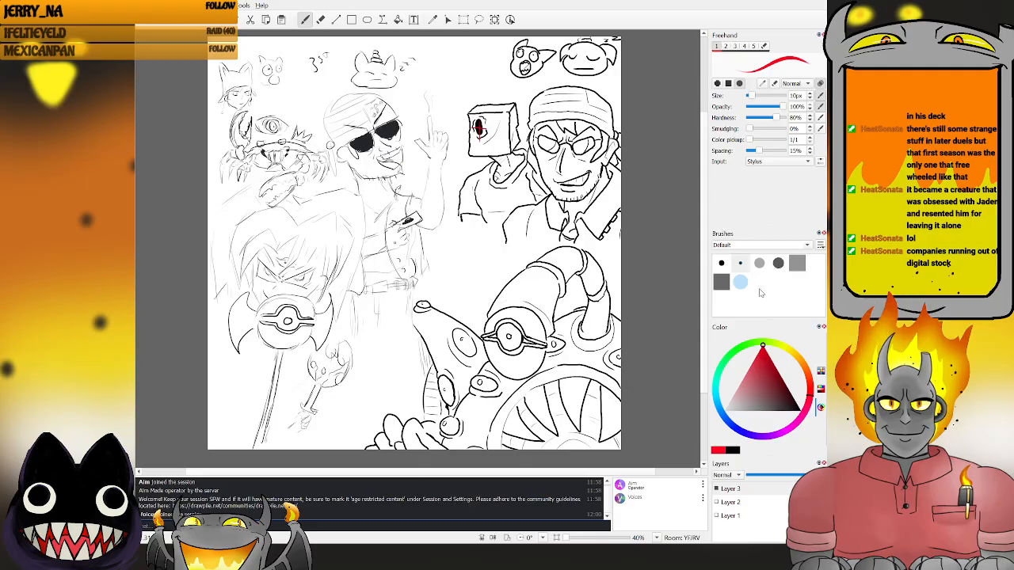
pyautogui.click(778, 402)
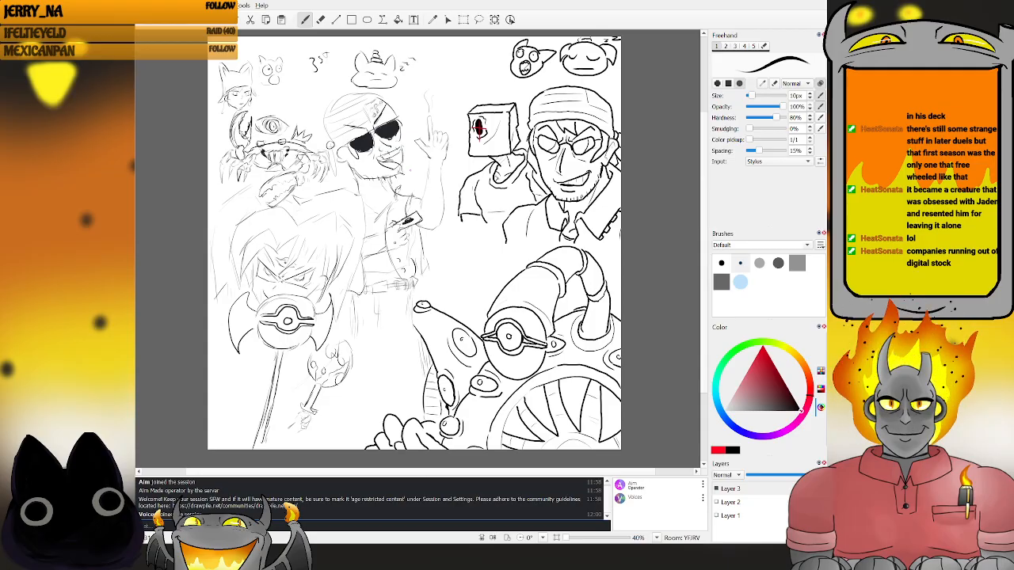
pyautogui.press('x')
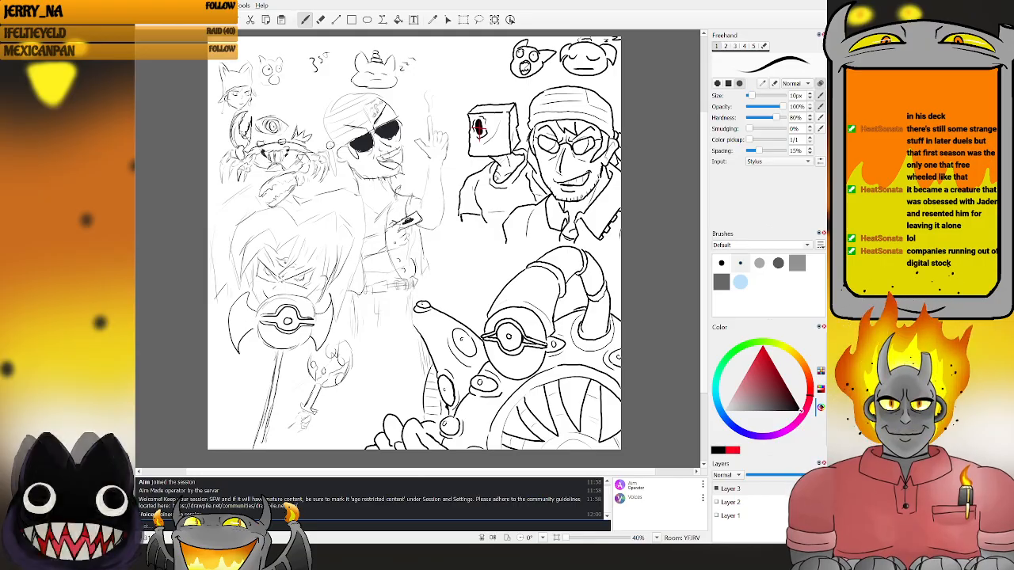
pyautogui.press('z')
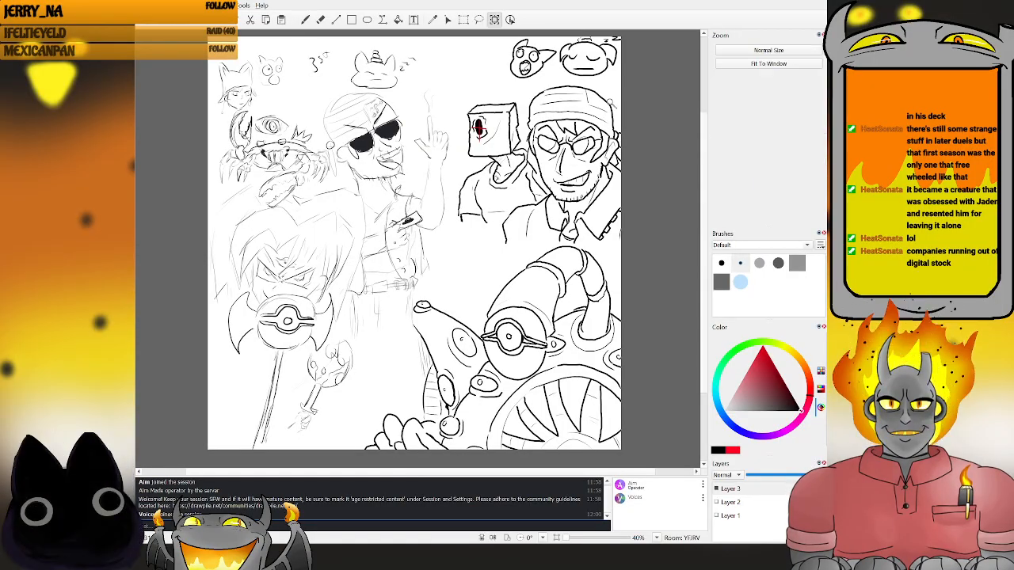
pyautogui.press('b')
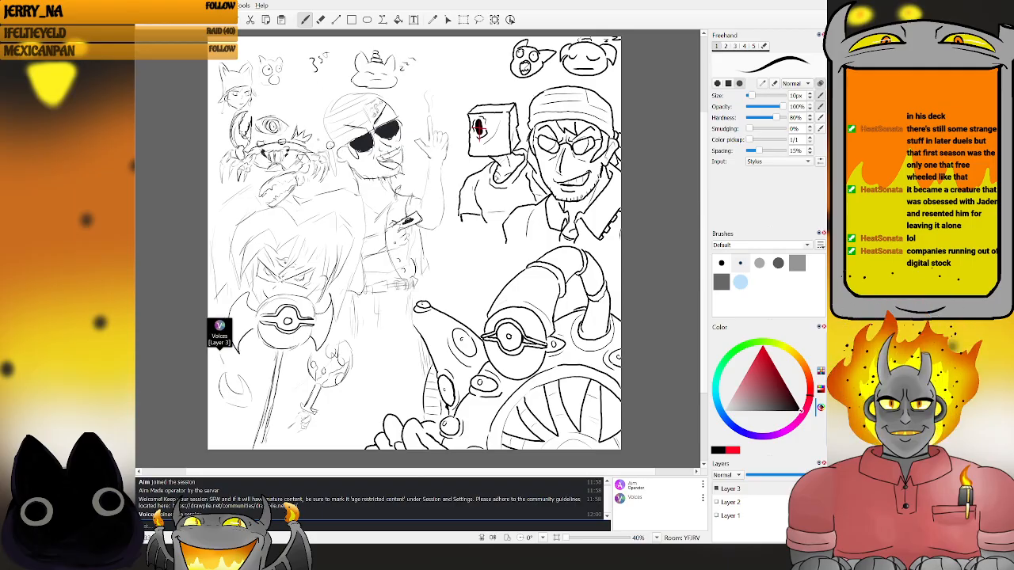
pyautogui.press('z')
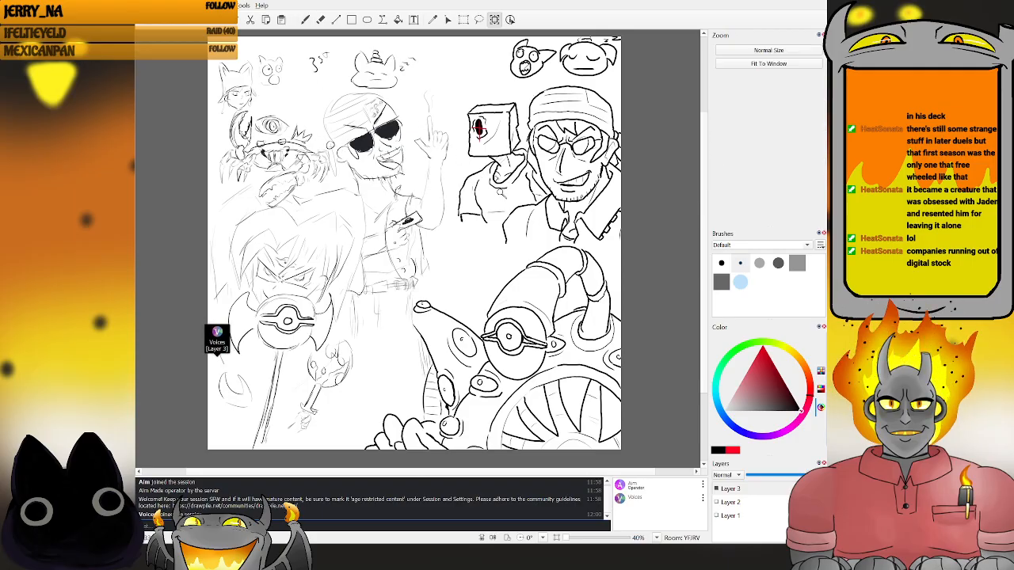
pyautogui.press('b')
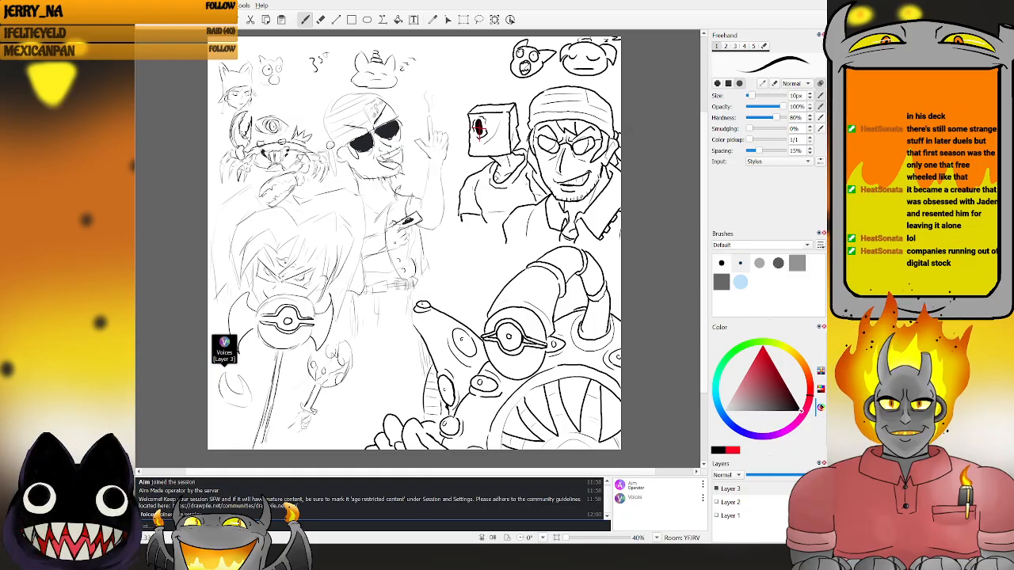
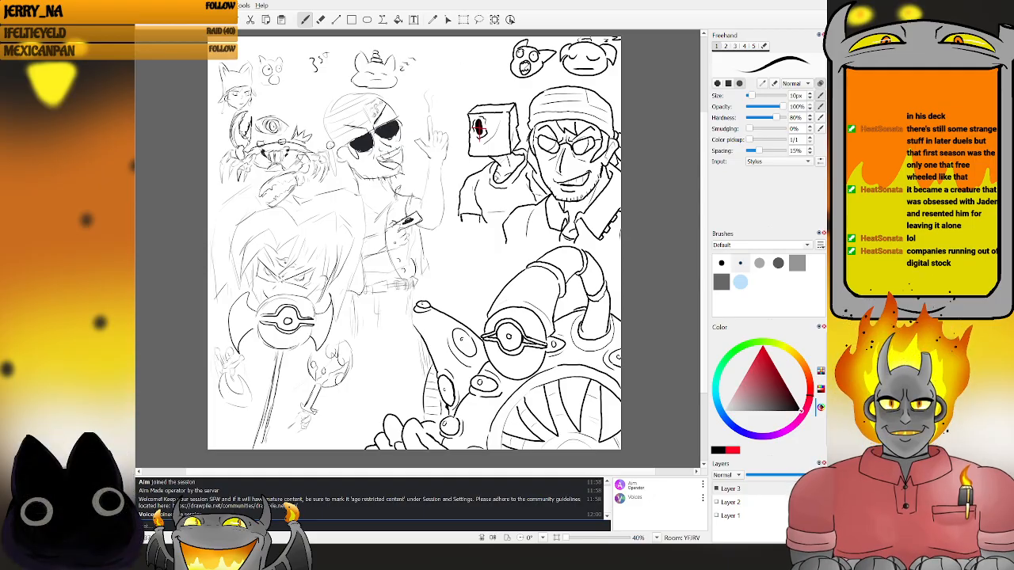
pyautogui.click(171, 65)
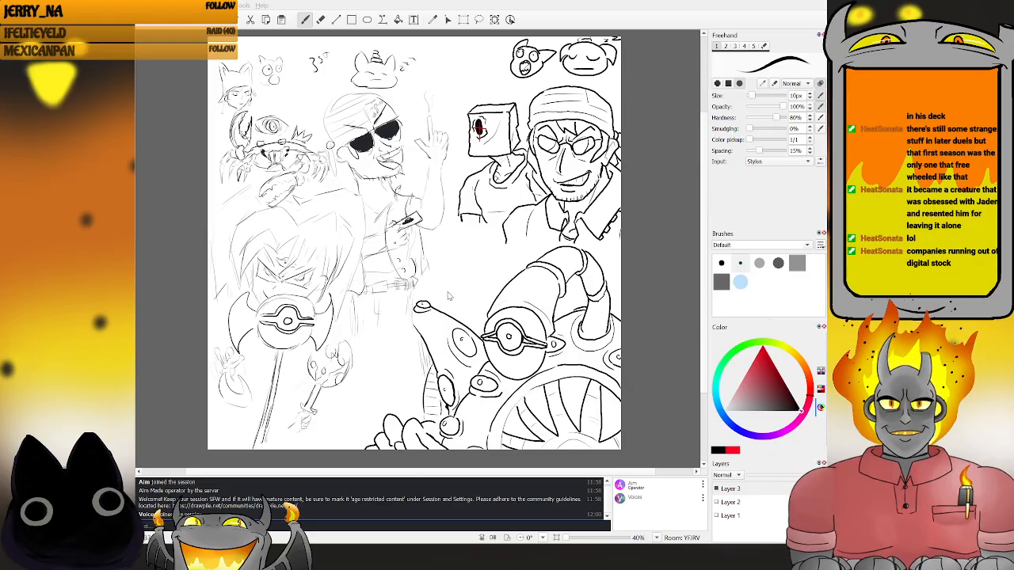
pyautogui.click(471, 249)
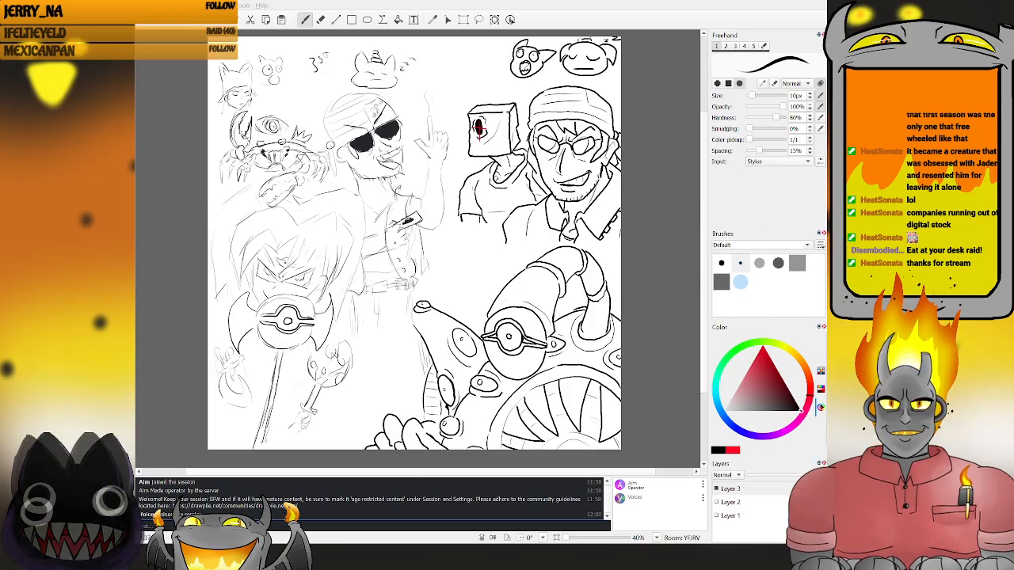
pyautogui.hotkey('alt', 'Tab')
pyautogui.hotkey('alt', 'Tab')
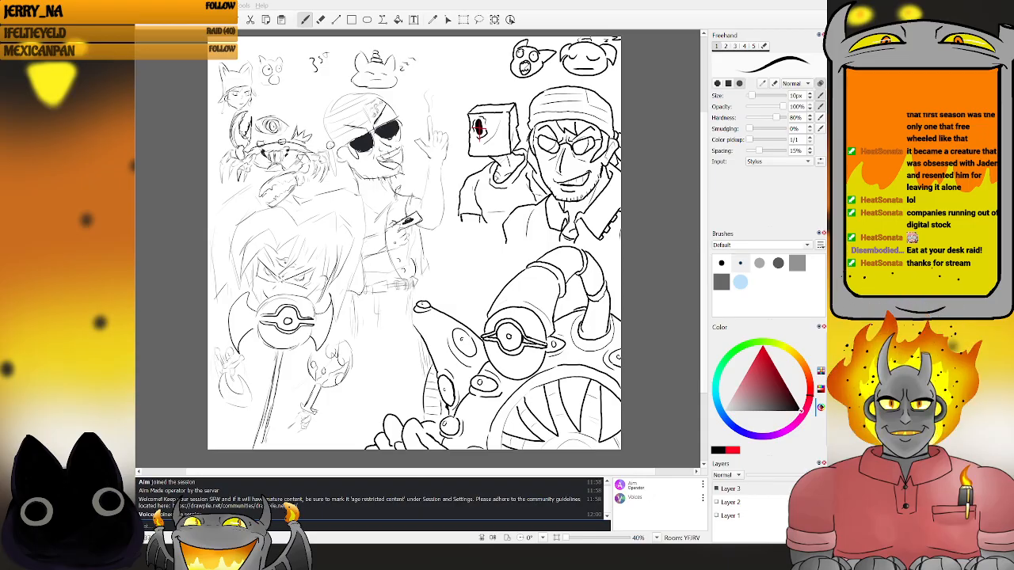